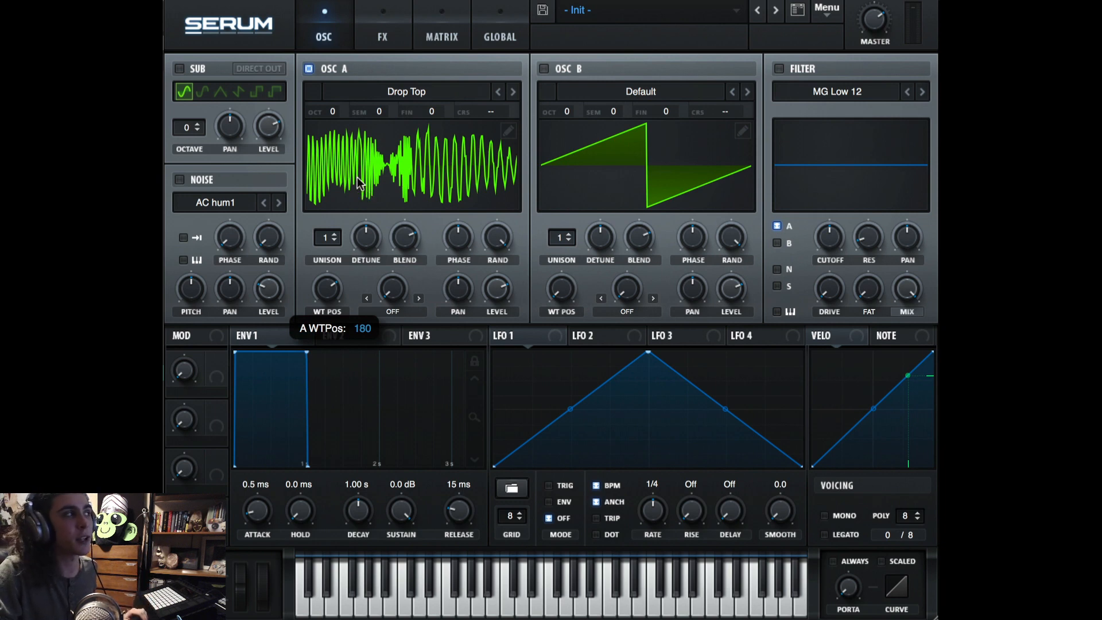
Step: Return oscillator A's wavetable position to its start and load the Basic_McB wavetable from the Analog category
left_click_drag(357, 178, 378, 349)
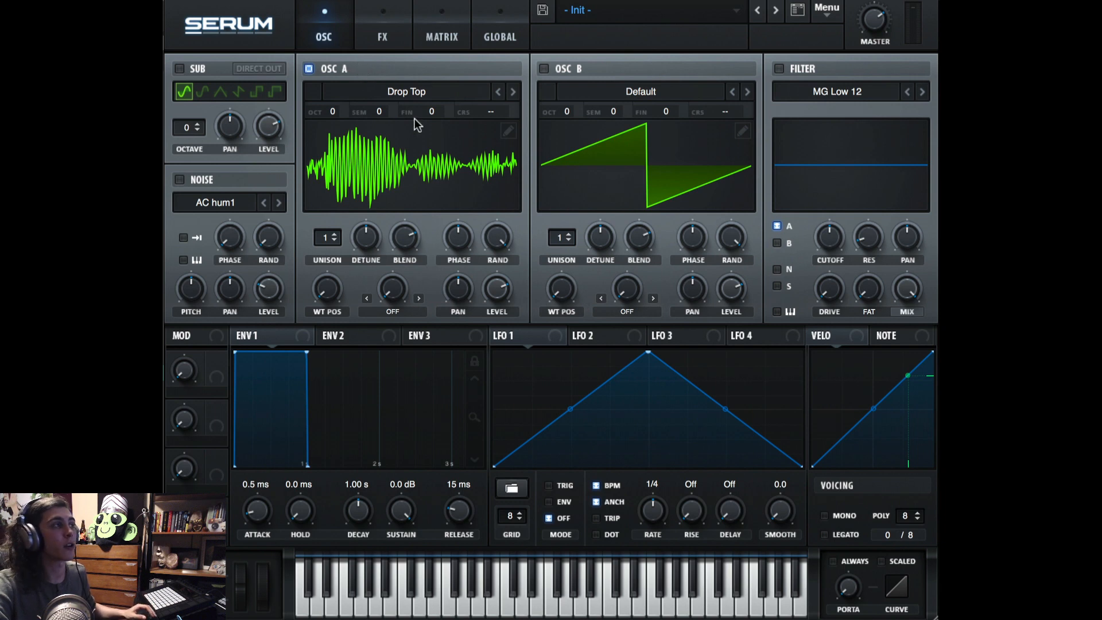
left_click(390, 92)
mouse_move(399, 111)
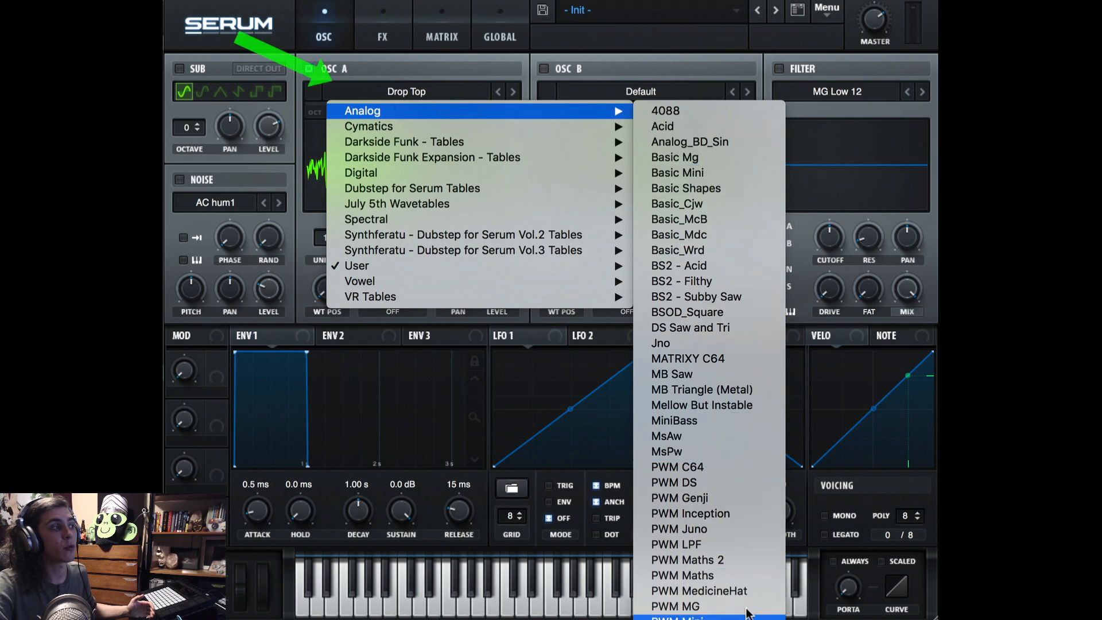
left_click(704, 221)
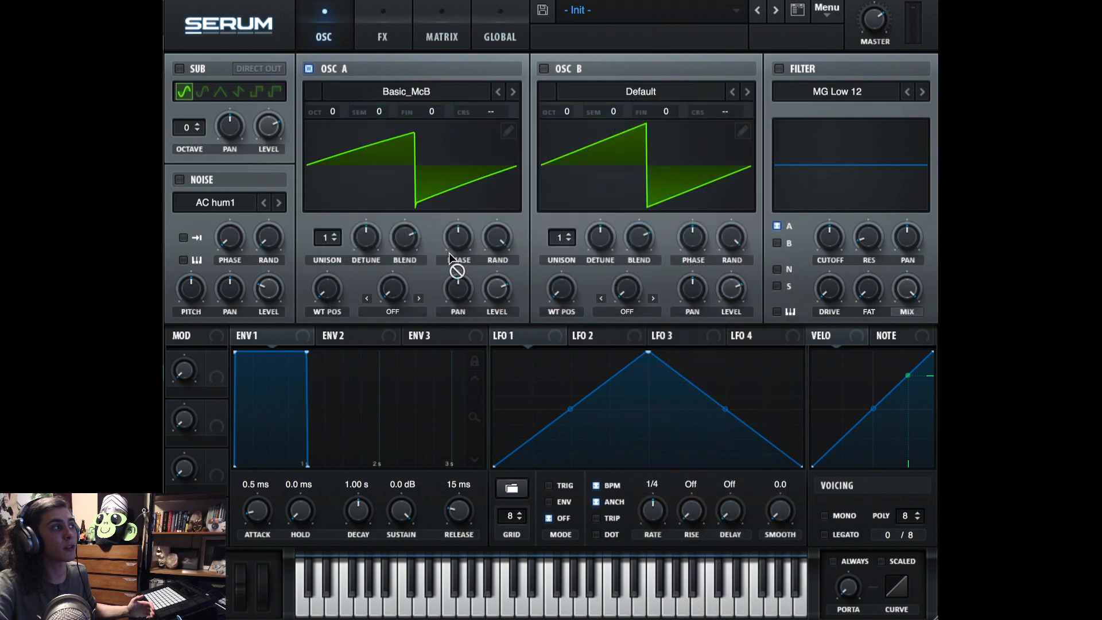
Step: Sweep oscillator A's wavetable position up and back to the start, in both the 2D and 3D waveform views
left_click_drag(330, 294, 342, 248)
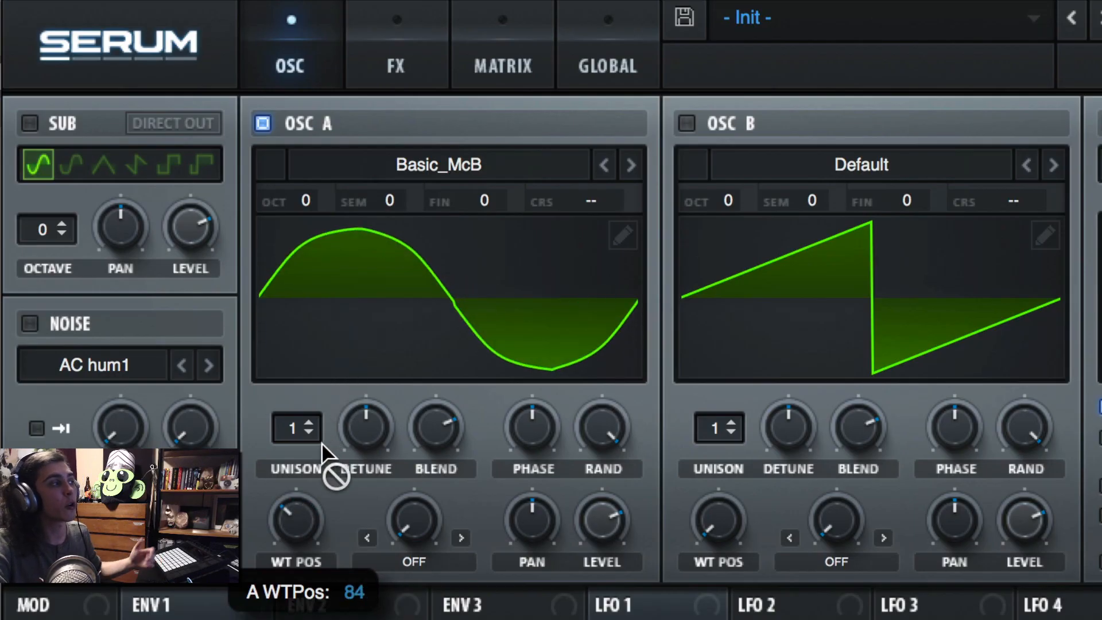
left_click_drag(321, 445, 317, 589)
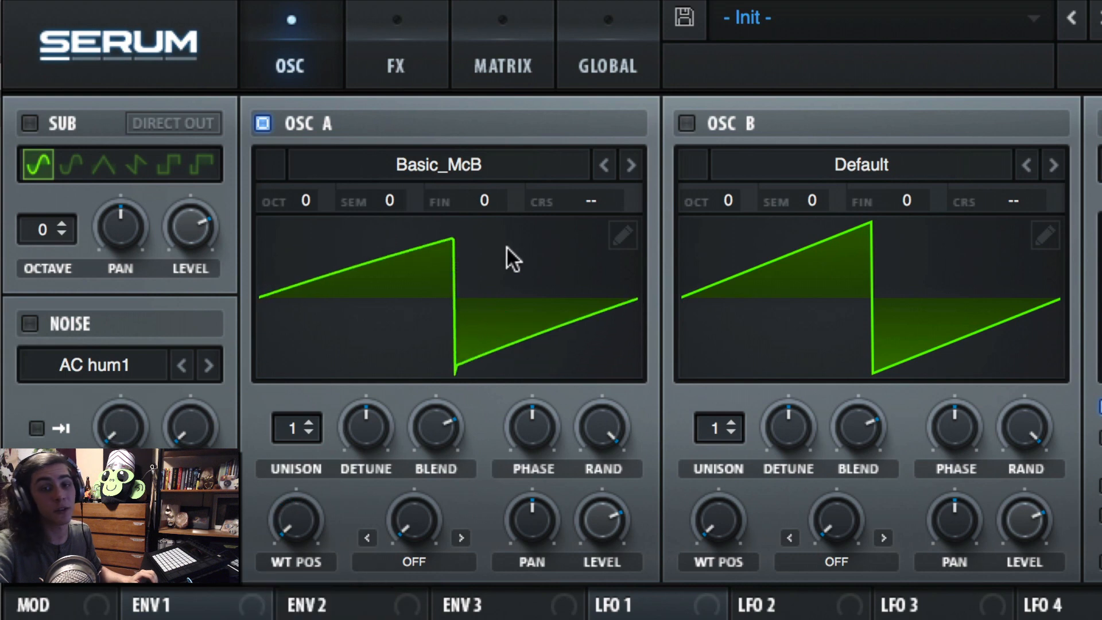
left_click(501, 288)
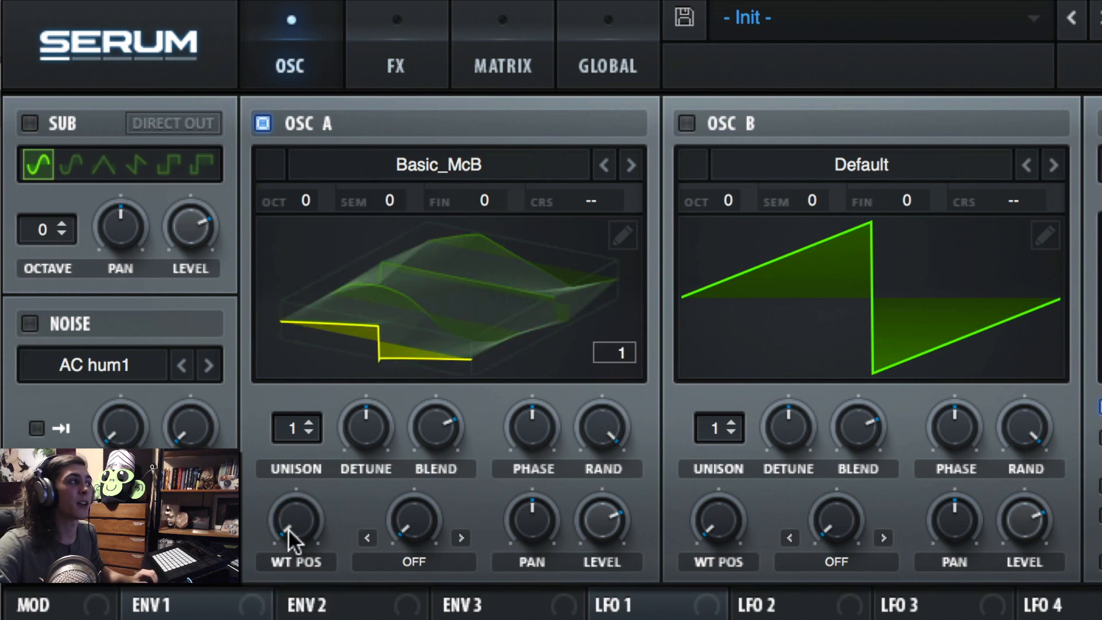
mouse_move(295, 528)
left_mouse_down()
mouse_move(350, 270)
mouse_move(300, 550)
left_mouse_up()
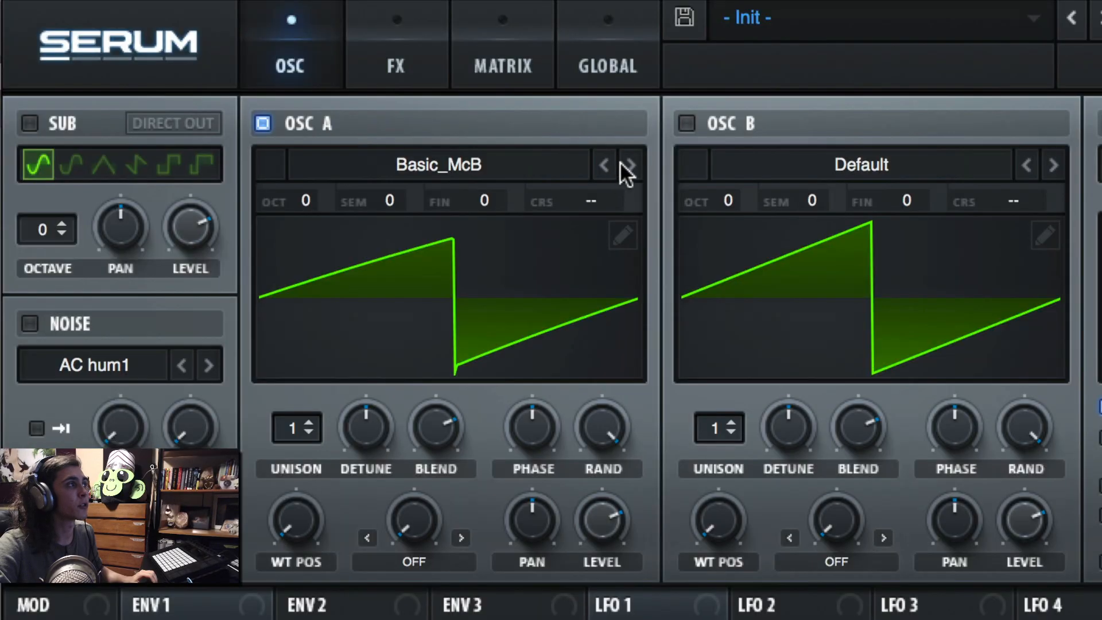
Step: Step forward through oscillator A's wavetables to MATRIXY C64
left_click(630, 166)
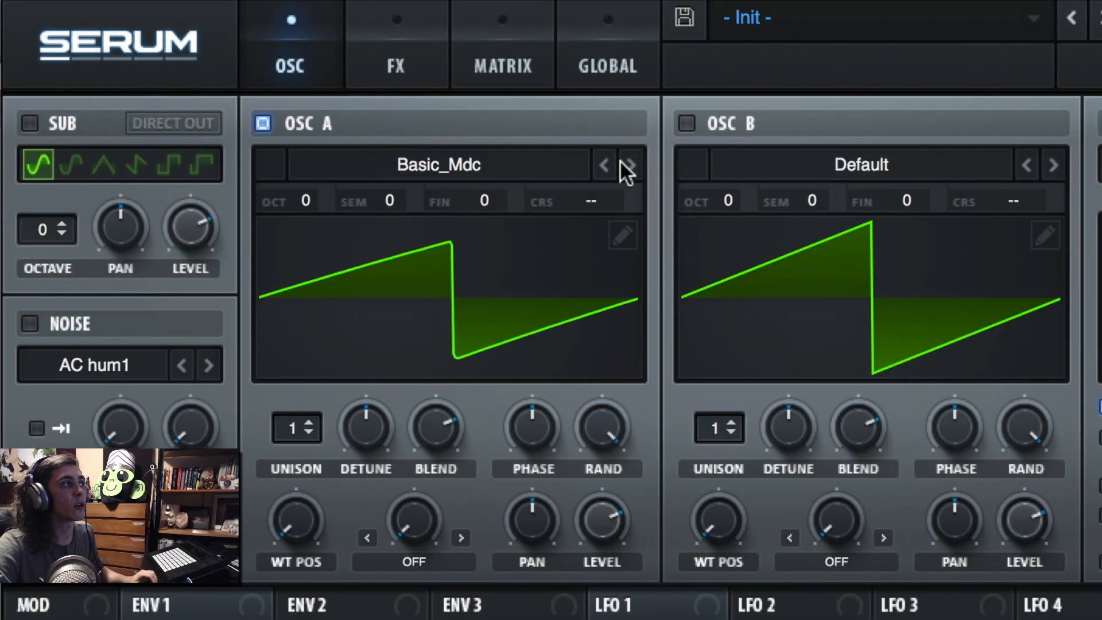
left_click(630, 165)
left_click(630, 166)
left_click(630, 166)
left_click(629, 166)
left_click(630, 166)
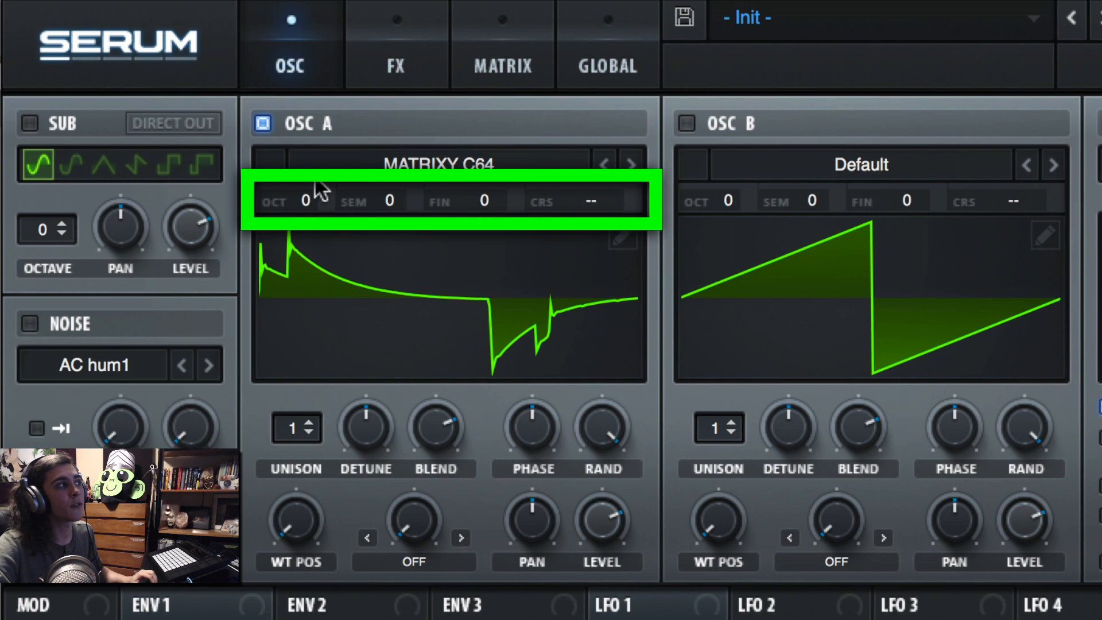
Step: Set oscillator A's octave to -1
mouse_move(302, 203)
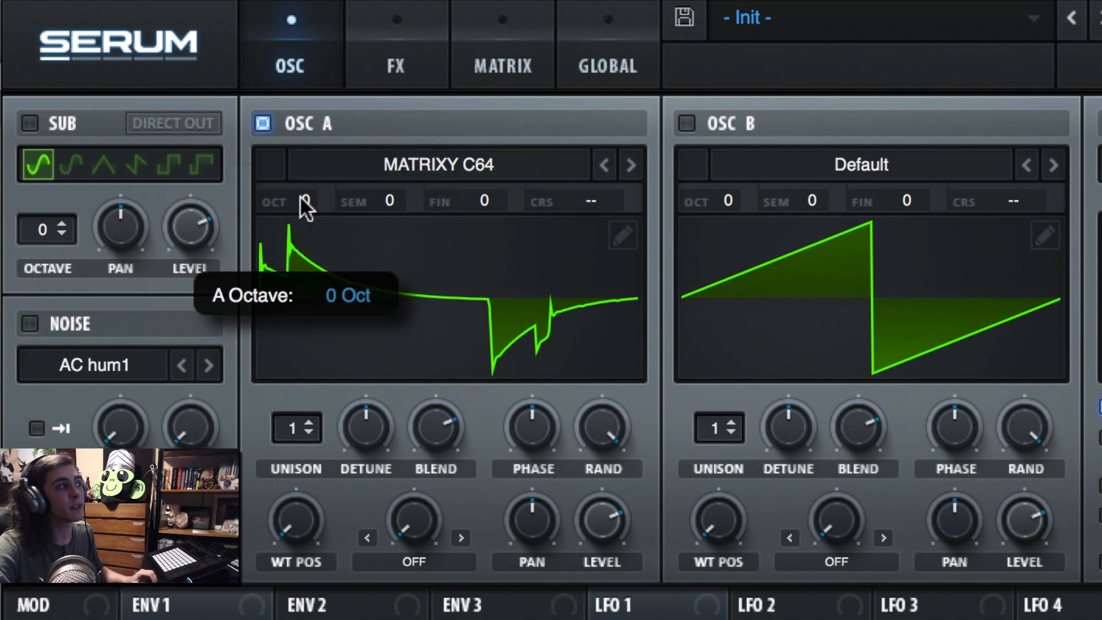
left_click_drag(303, 180, 310, 304)
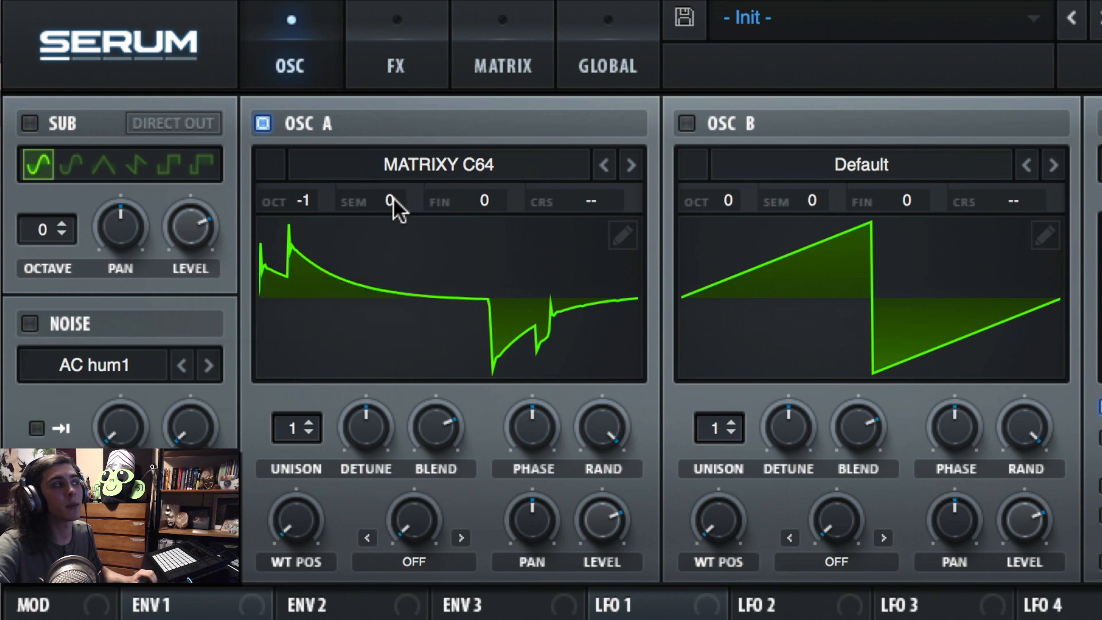
Step: Try -1 semitone and -81 cents of fine tuning on oscillator A, resetting both to 0
mouse_move(392, 195)
left_mouse_down()
mouse_move(389, 49)
mouse_move(383, 271)
mouse_move(383, 205)
left_mouse_up()
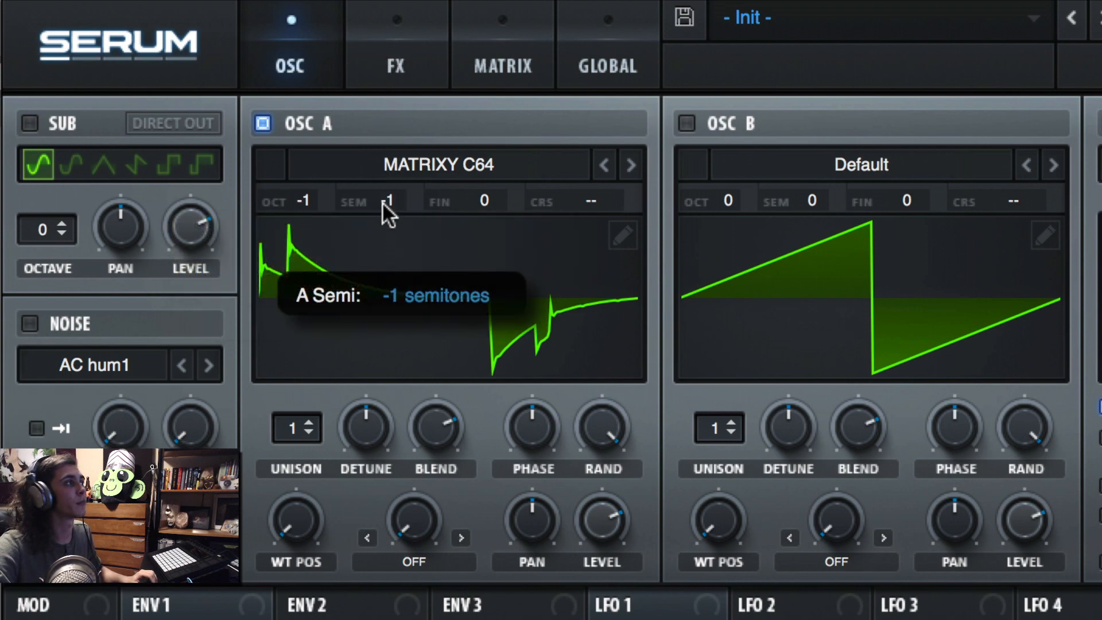
double_click(382, 195)
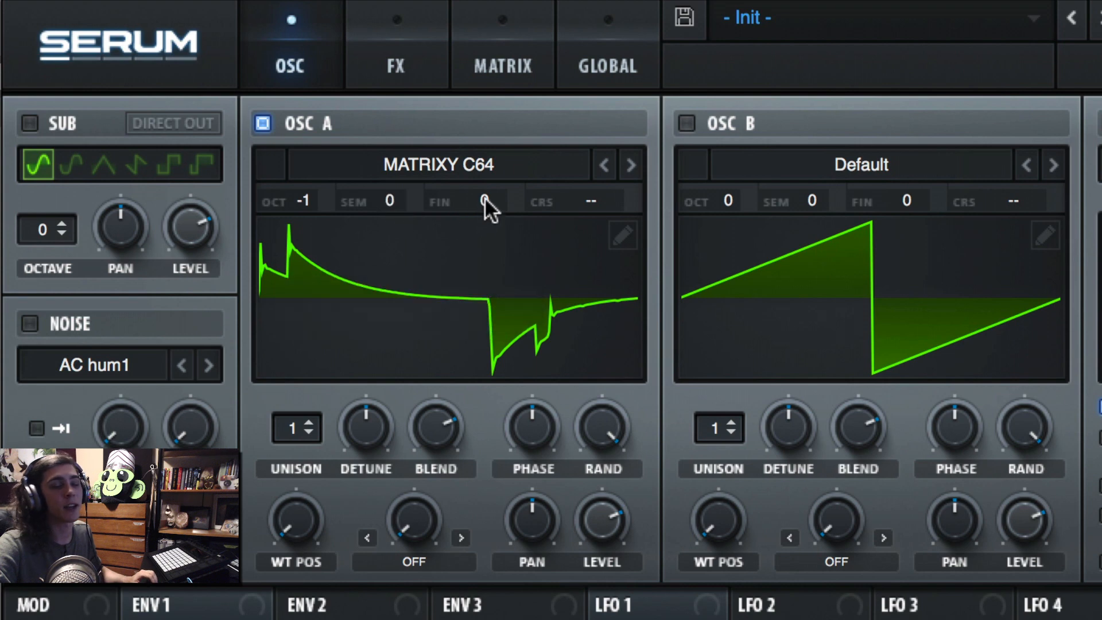
left_click_drag(486, 198, 485, 357)
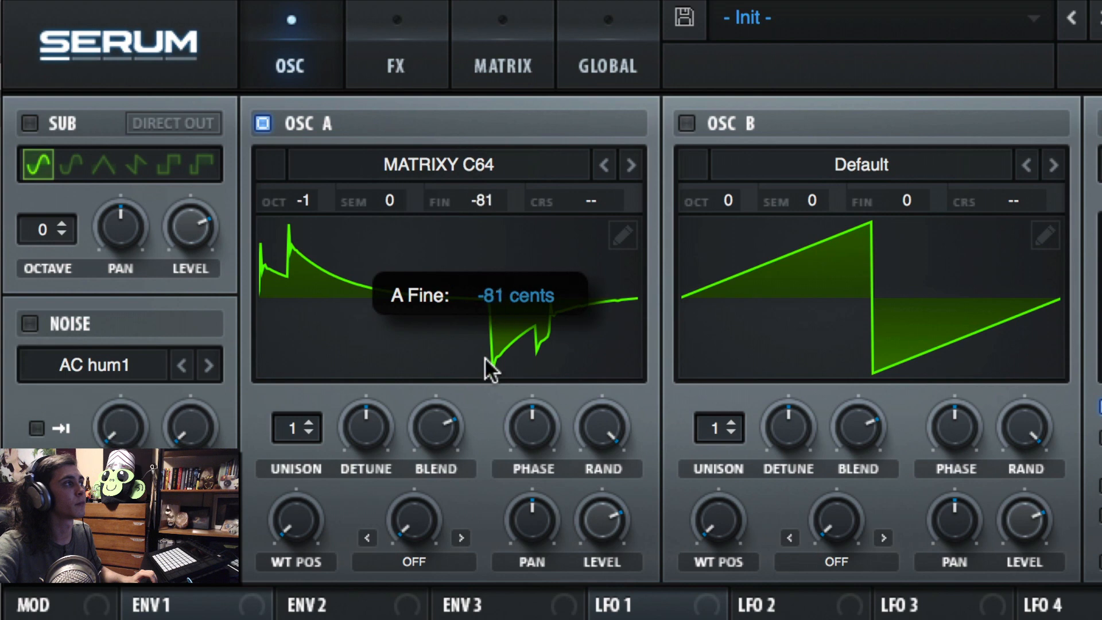
left_click_drag(479, 247, 484, 196)
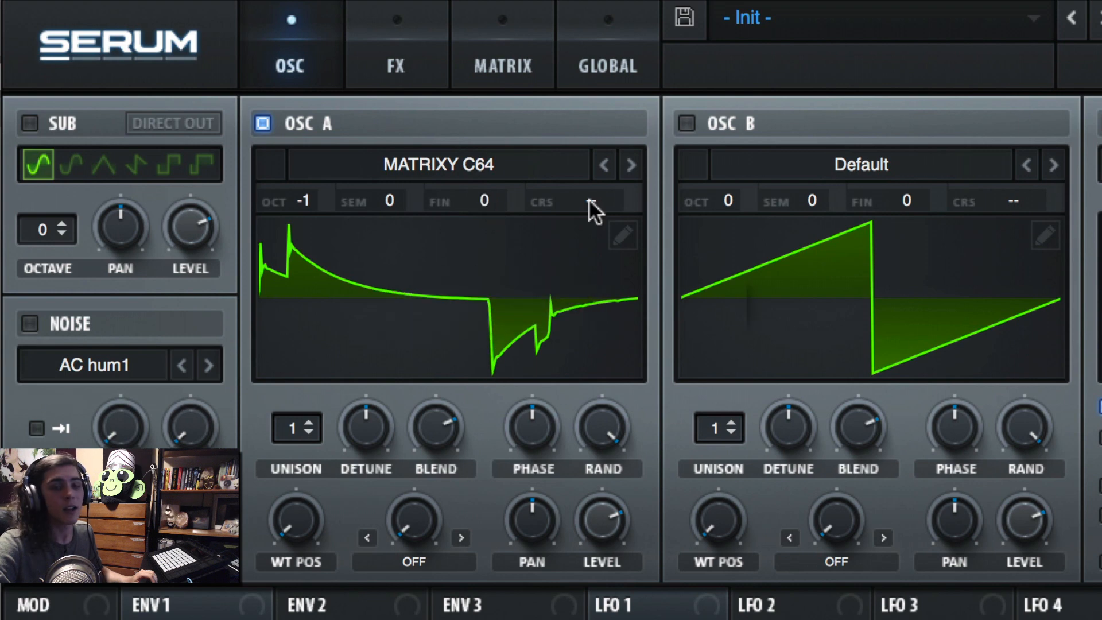
mouse_move(587, 199)
left_mouse_down()
mouse_move(588, 229)
mouse_move(588, 202)
left_mouse_up()
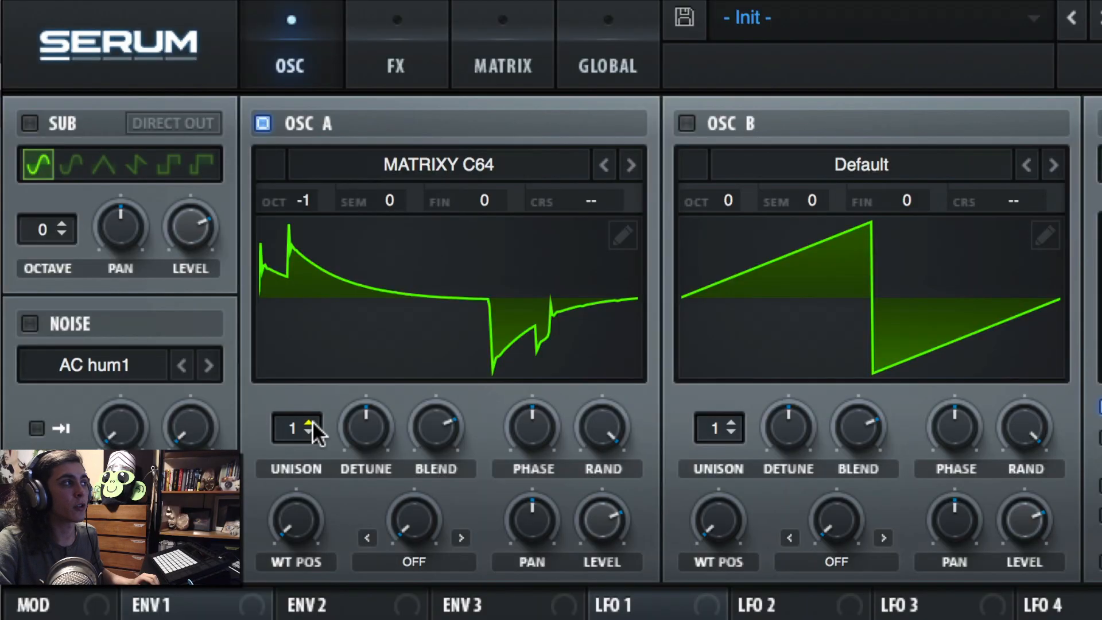
Step: Set oscillator A's unison to 16 voices and try several detune amounts, ending on a moderately low setting
left_click_drag(313, 425, 350, 19)
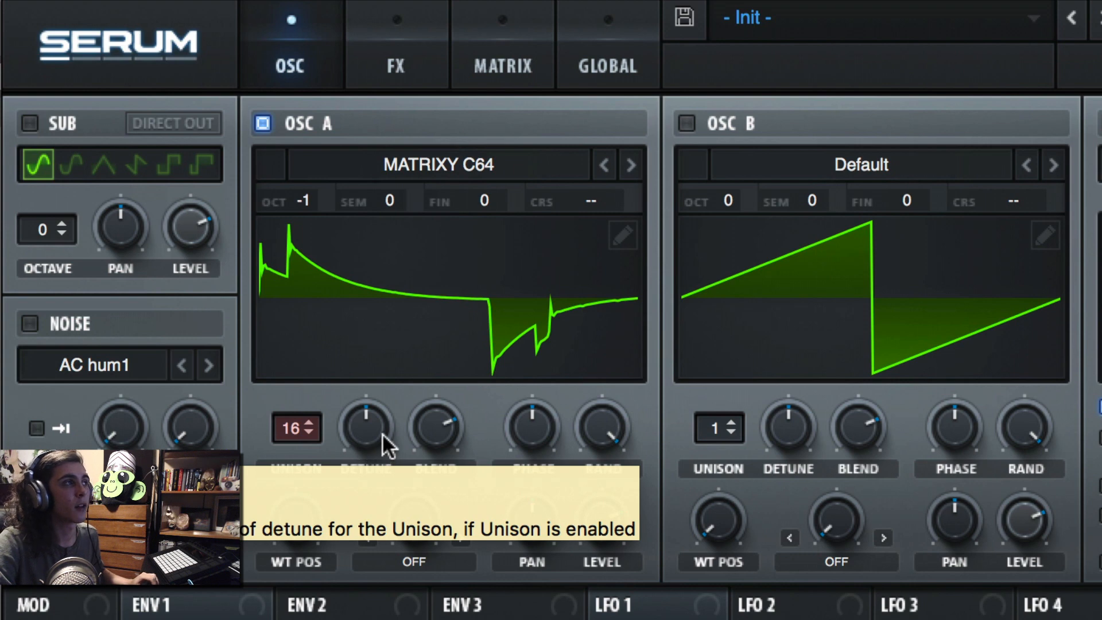
mouse_move(381, 433)
left_mouse_down()
mouse_move(372, 483)
mouse_move(385, 412)
left_mouse_up()
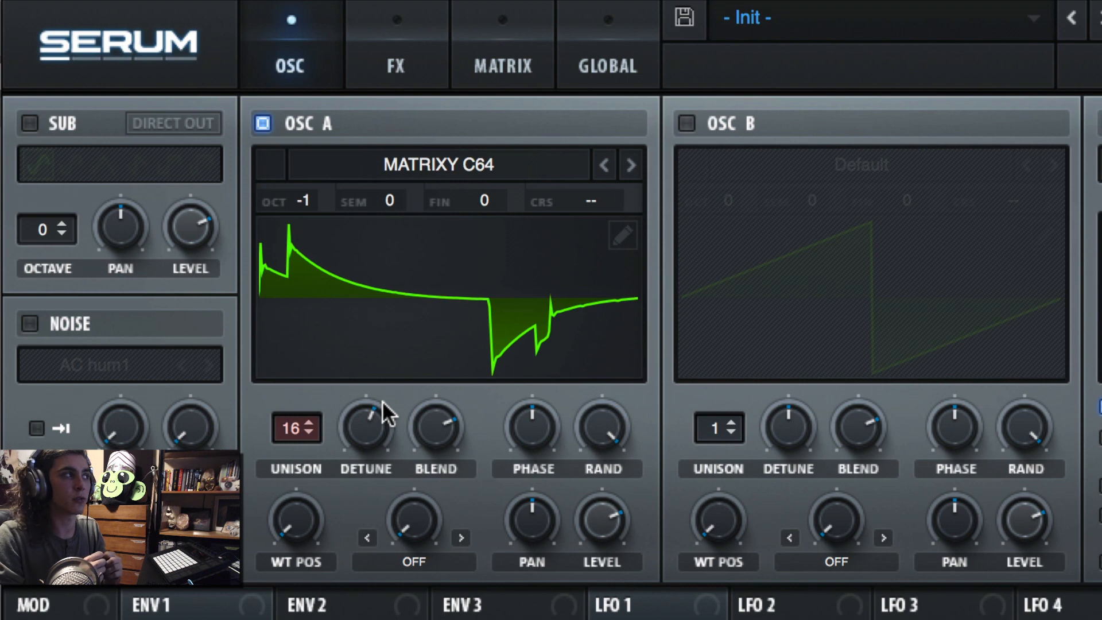
left_click_drag(377, 411, 373, 494)
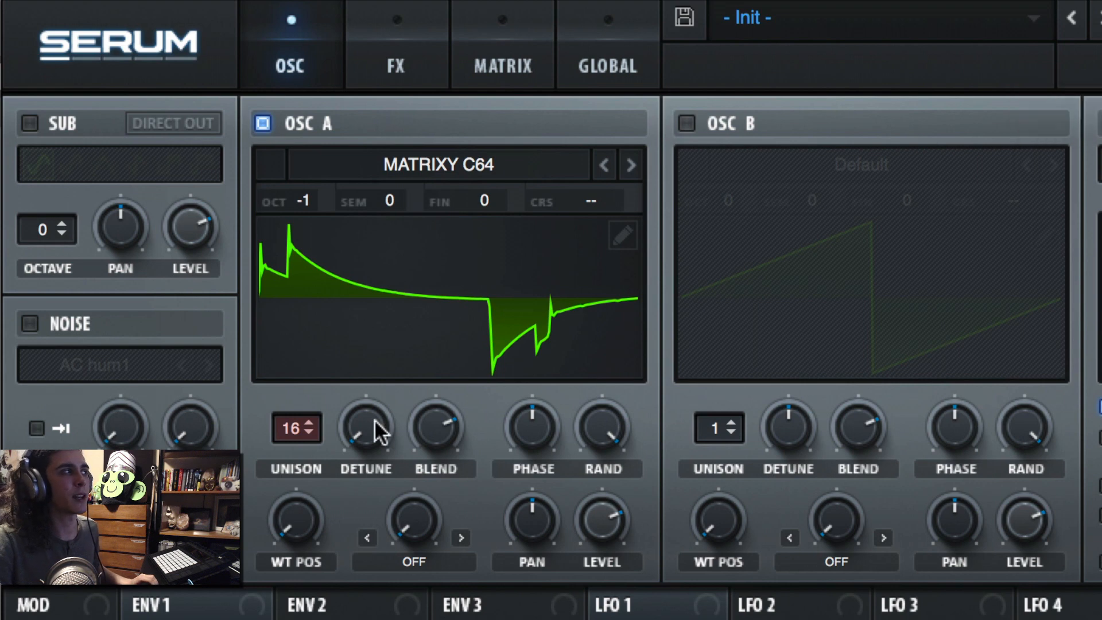
left_click_drag(369, 422, 399, 314)
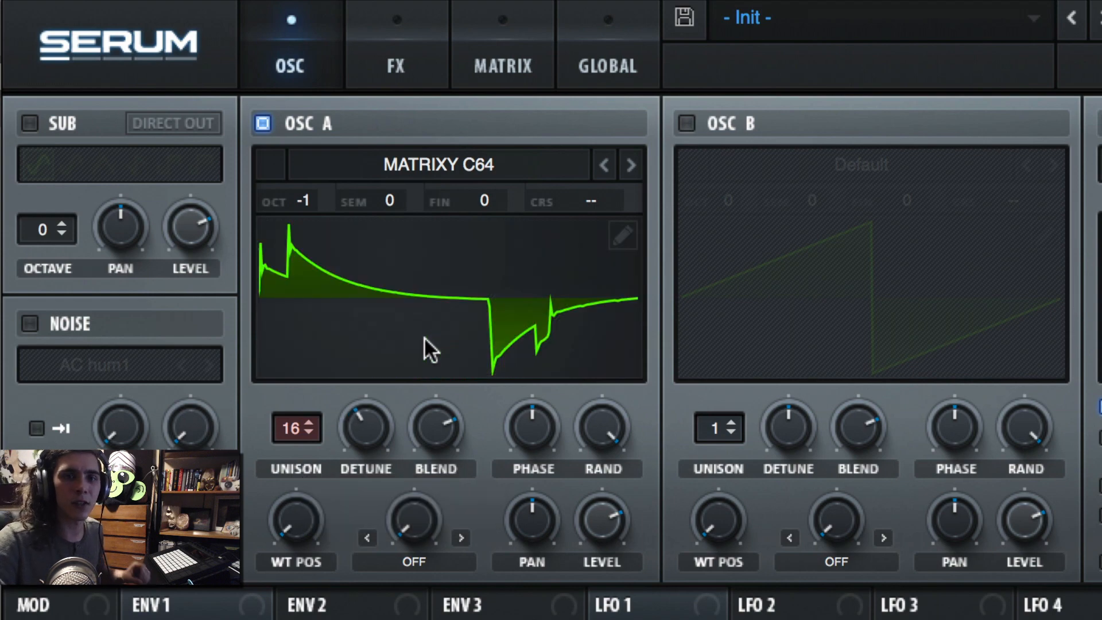
Step: Raise oscillator A's unison blend and set the unison back to 1 voice
left_click_drag(441, 437, 497, 405)
left_click_drag(292, 428, 293, 602)
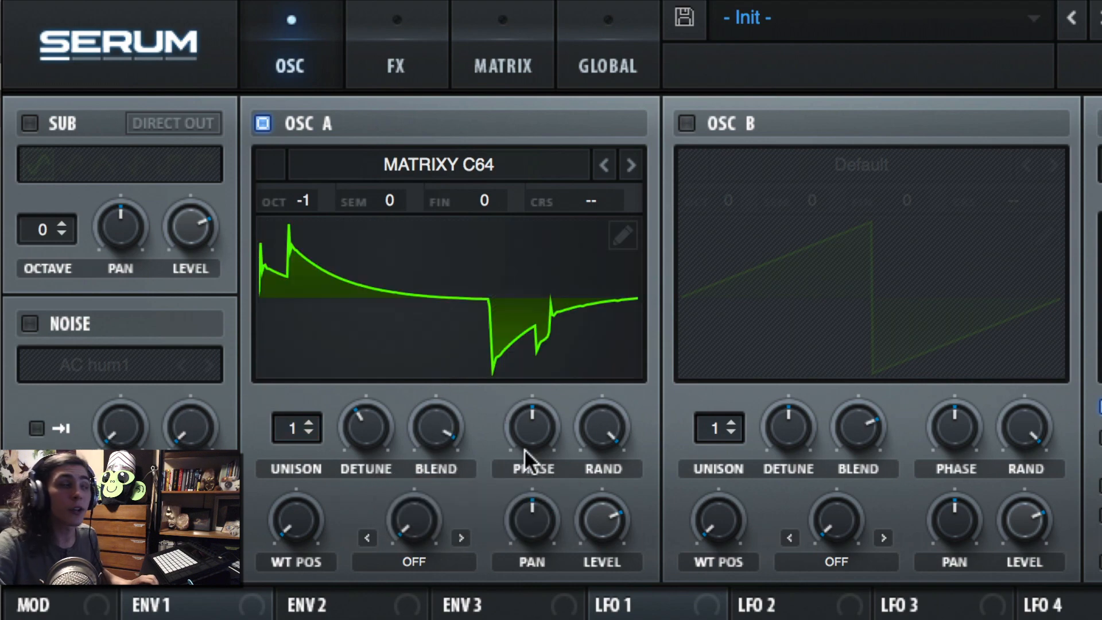
Step: Adjust oscillator A's start phase, first down to 5° and back up, and set its random phase to 0%
left_click_drag(539, 417, 579, 617)
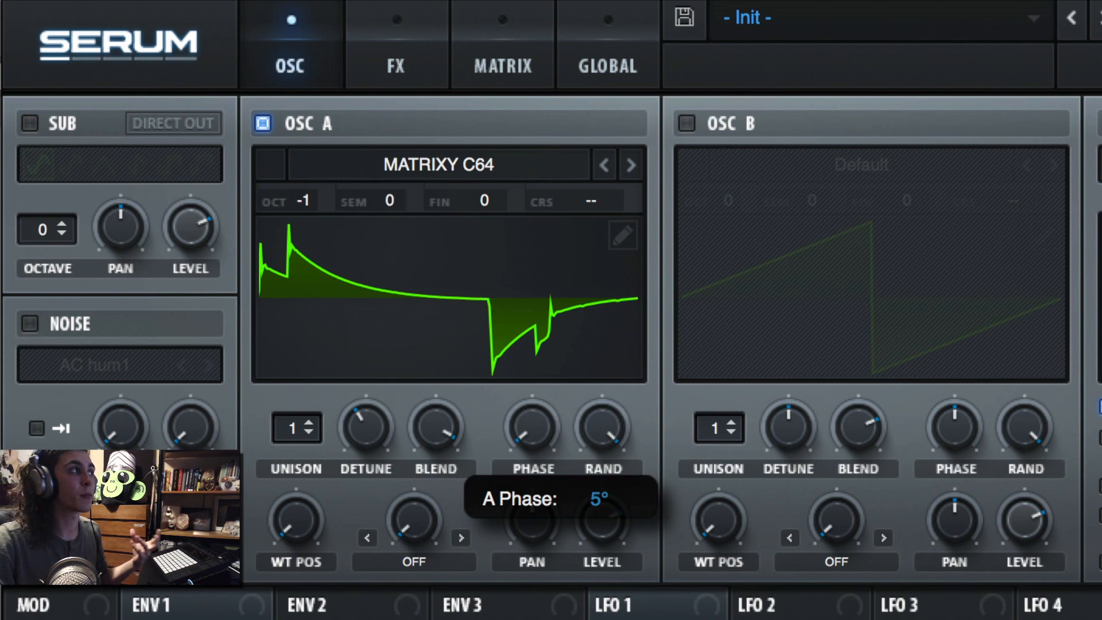
left_click_drag(579, 617, 581, 531)
left_click_drag(603, 438, 604, 380)
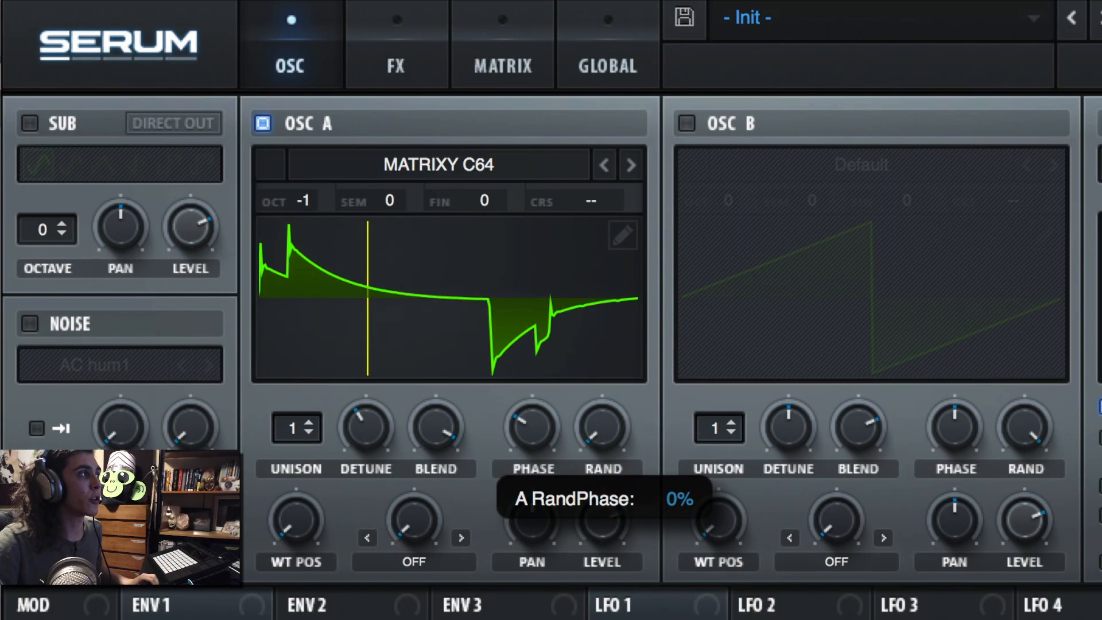
mouse_move(624, 619)
left_mouse_down()
mouse_move(624, 569)
mouse_move(625, 619)
left_mouse_up()
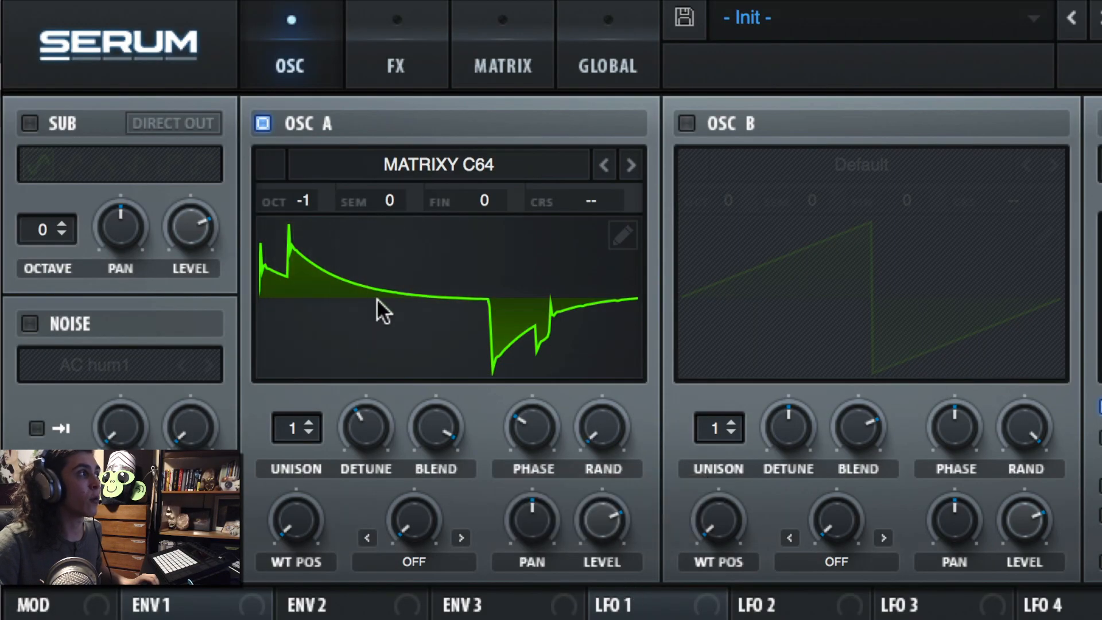
Step: Lower oscillator A's start phase slightly and sweep its random phase to maximum and back to minimum
left_click_drag(542, 425, 541, 487)
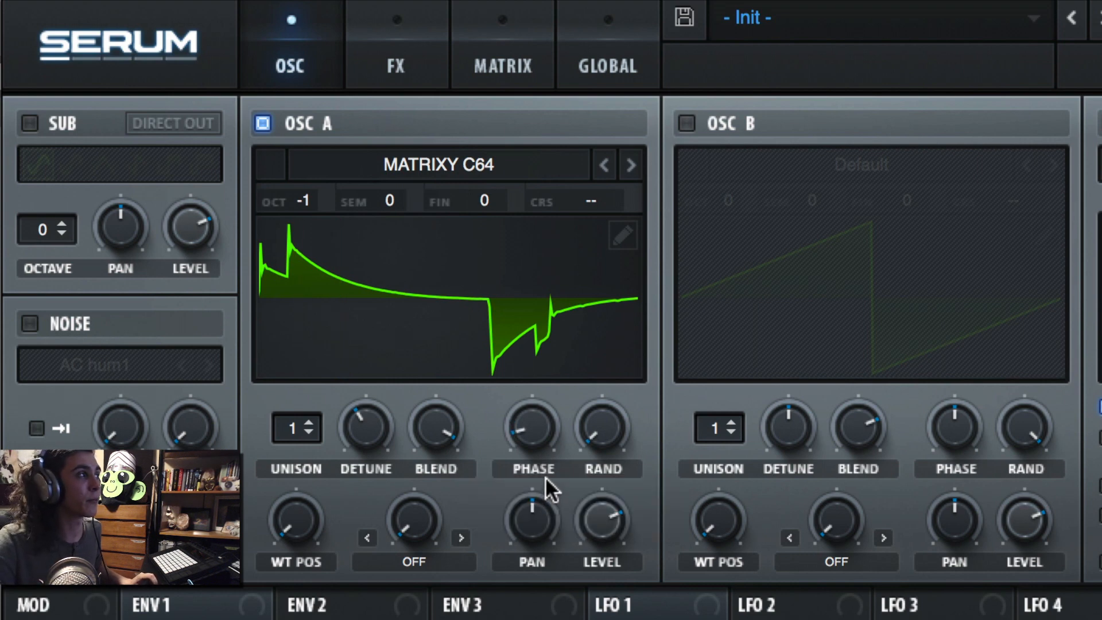
left_click_drag(602, 429, 691, 52)
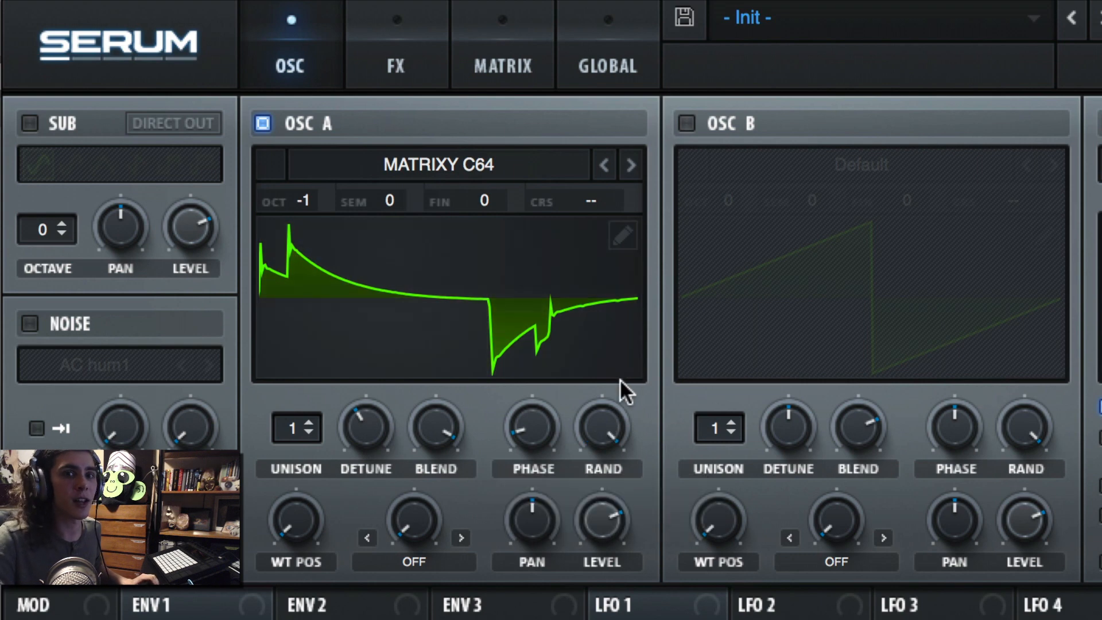
left_click_drag(597, 442, 598, 516)
left_click_drag(297, 544, 322, 568)
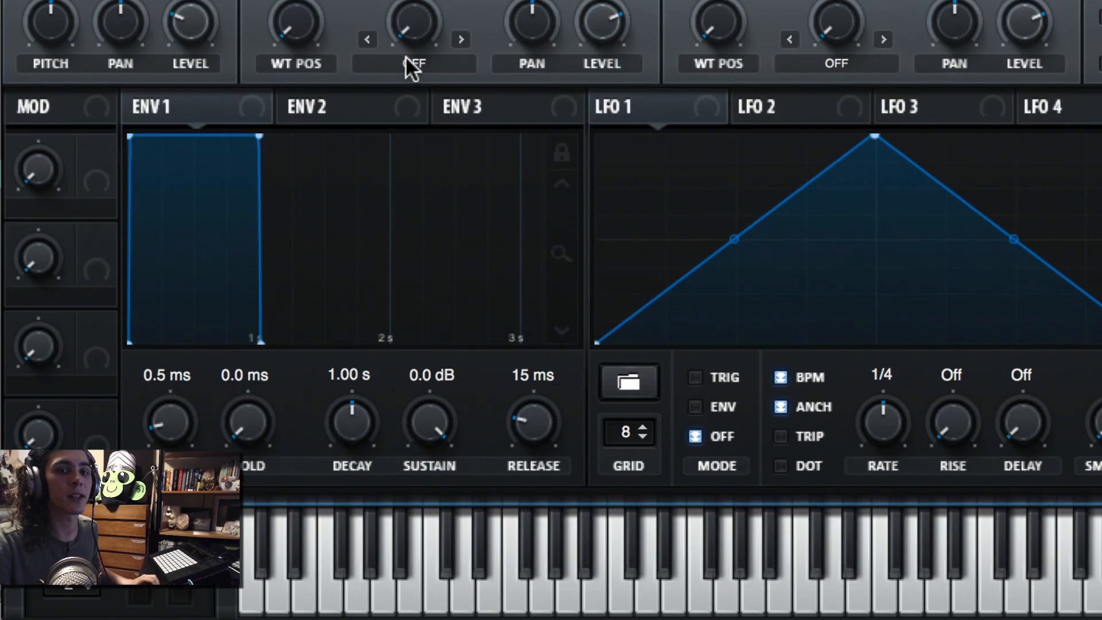
Step: Try the Sync (No Window) warp mode on oscillator A with its warp amount, and switch the mode to Bend +
left_click(406, 557)
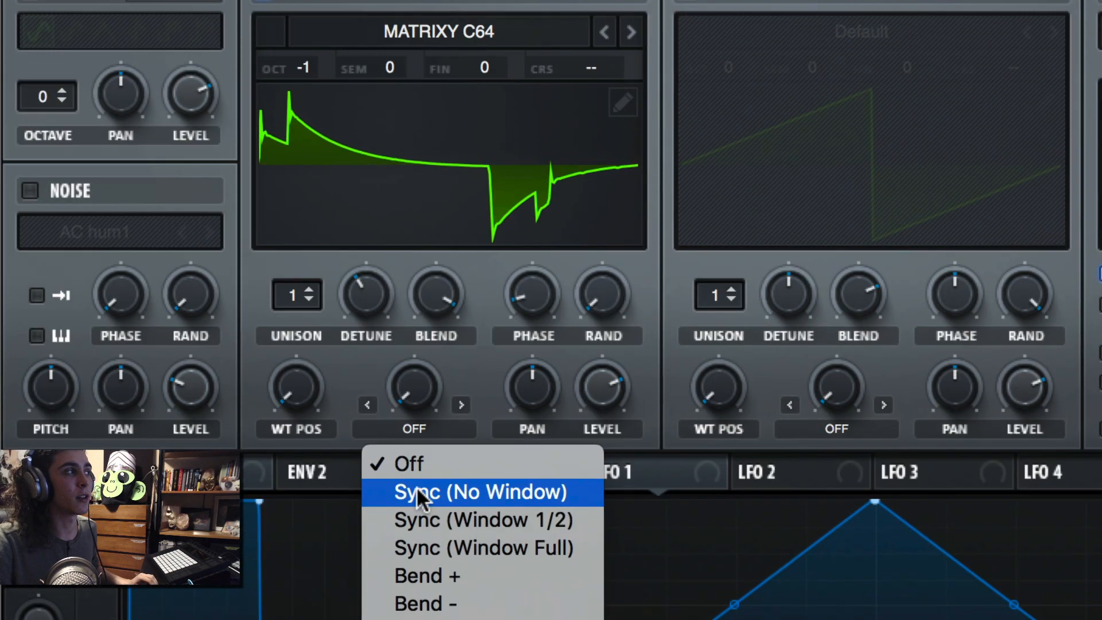
left_click(419, 126)
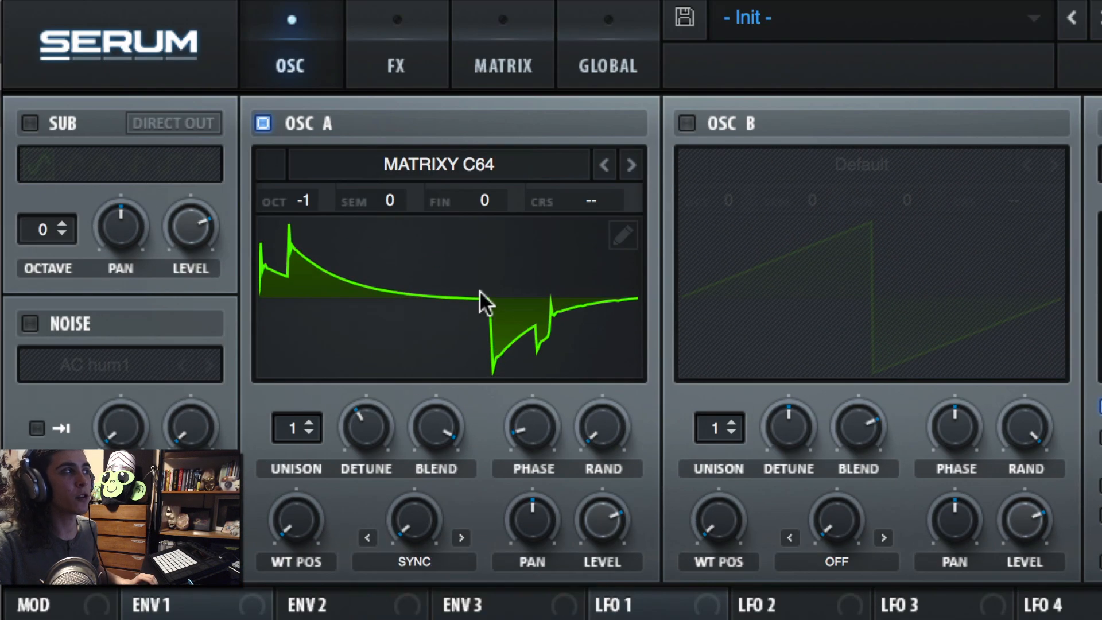
left_click_drag(412, 534, 457, 571)
left_click(438, 560)
left_click(406, 602)
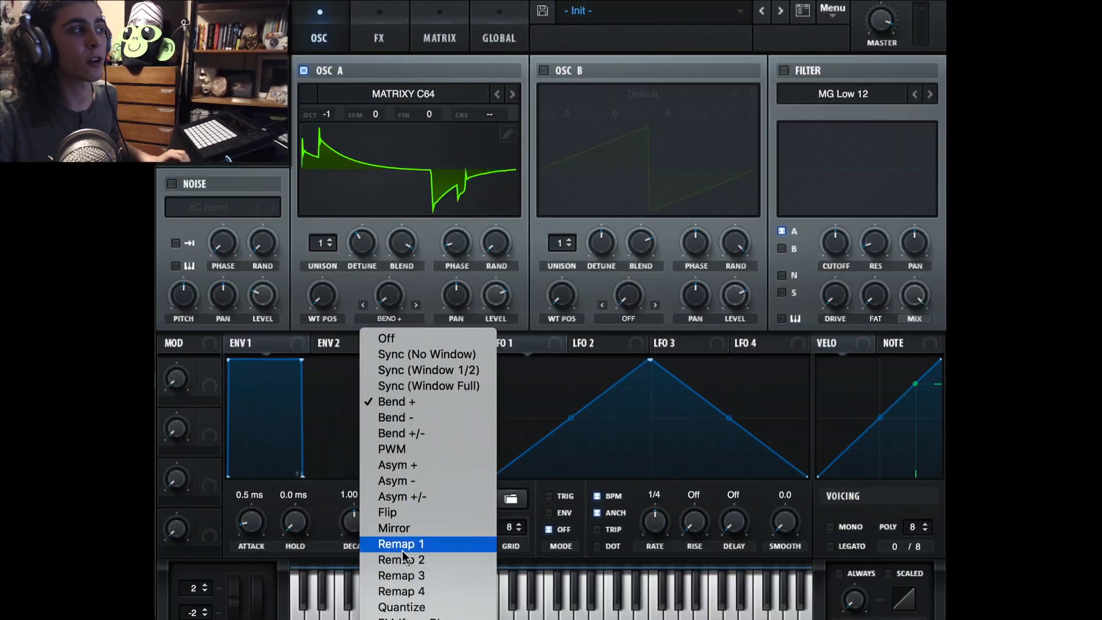
Step: Set oscillator A's warp mode to Remap 1 and its warp amount to 100%
left_click(404, 545)
left_click_drag(400, 290, 455, 137)
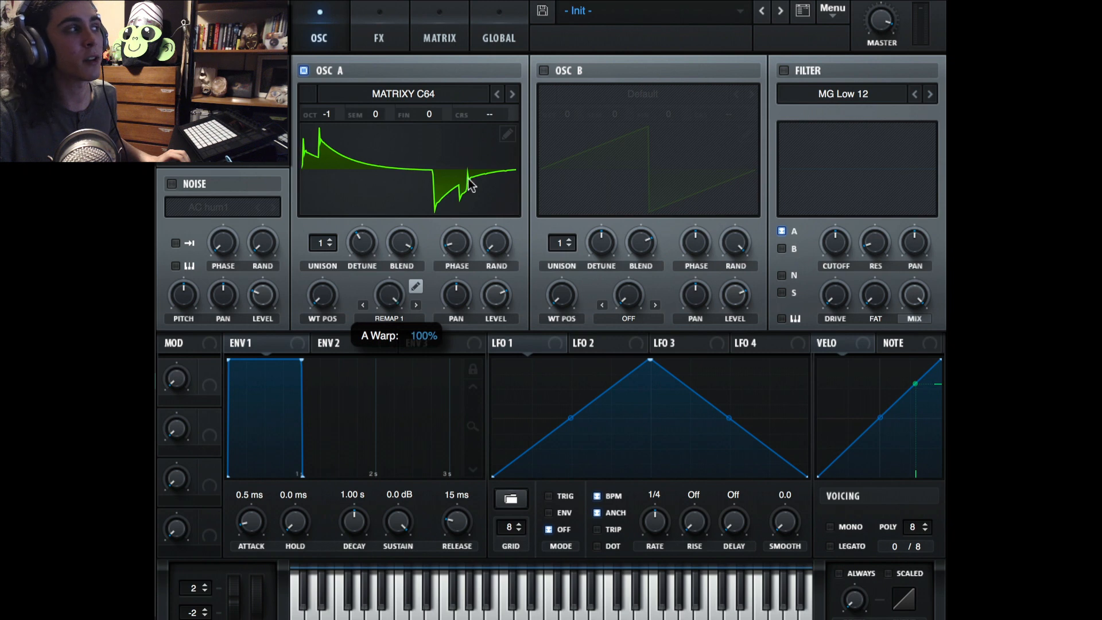
Step: Draw a zigzag curve with three peaks in oscillator A's Remap 1 editor and lower the warp amount
left_click(416, 285)
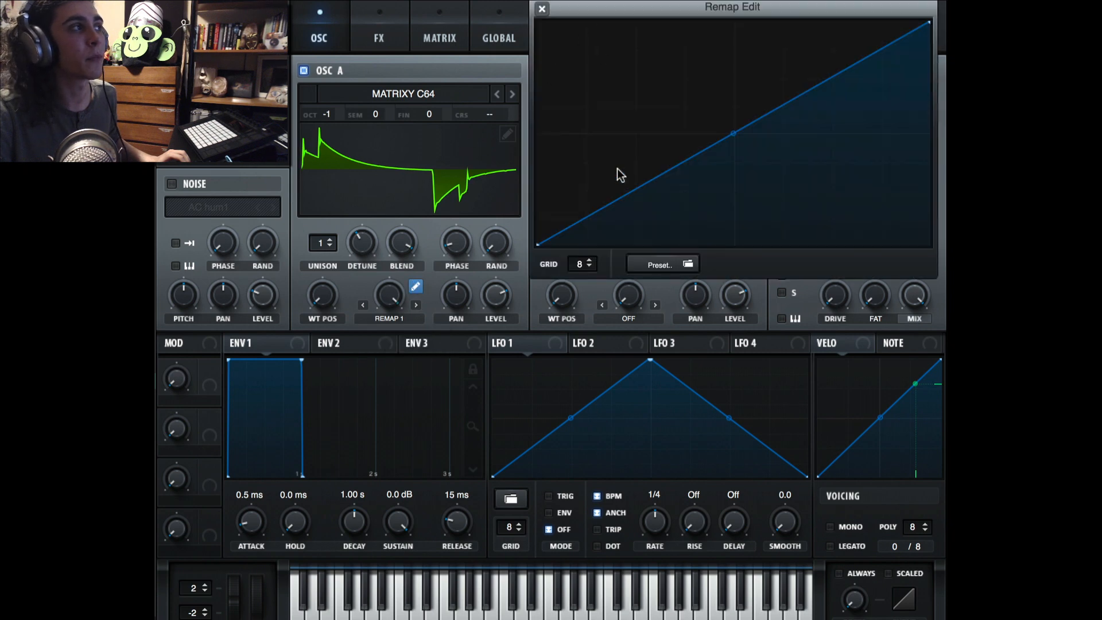
double_click(615, 198)
left_click_drag(615, 198, 673, 243)
double_click(634, 104)
double_click(715, 210)
left_click_drag(716, 209, 900, 230)
double_click(750, 67)
double_click(758, 115)
left_click_drag(758, 116, 813, 41)
double_click(789, 189)
left_click_drag(388, 295, 451, 401)
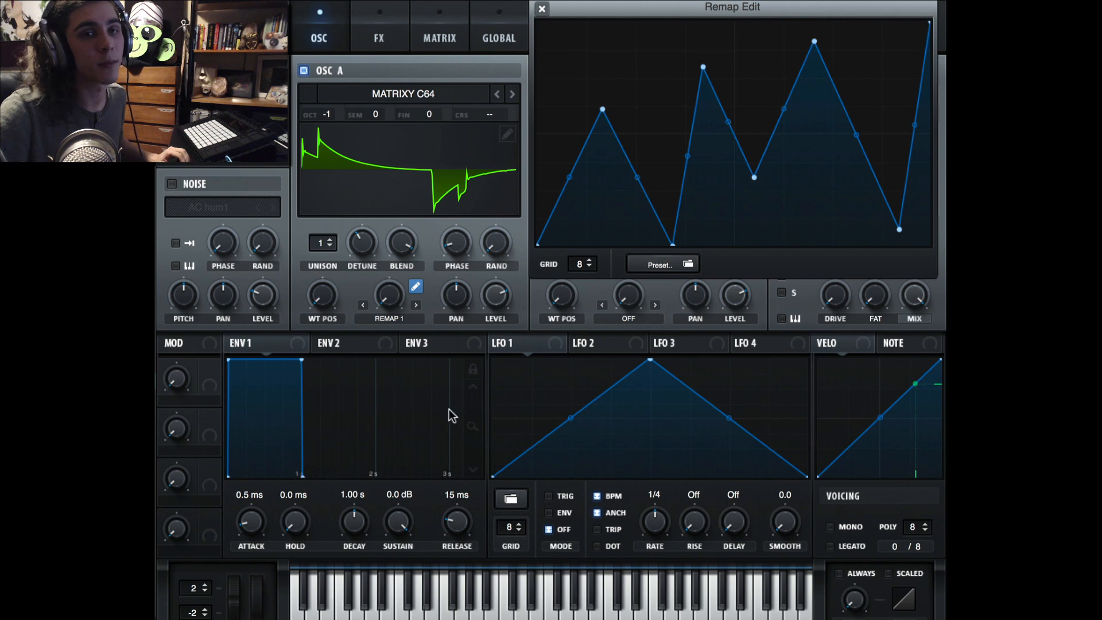
Step: Switch off oscillator A, enable oscillator B and set oscillator B's warp mode to FM (from A)
left_click(339, 71)
left_click(544, 70)
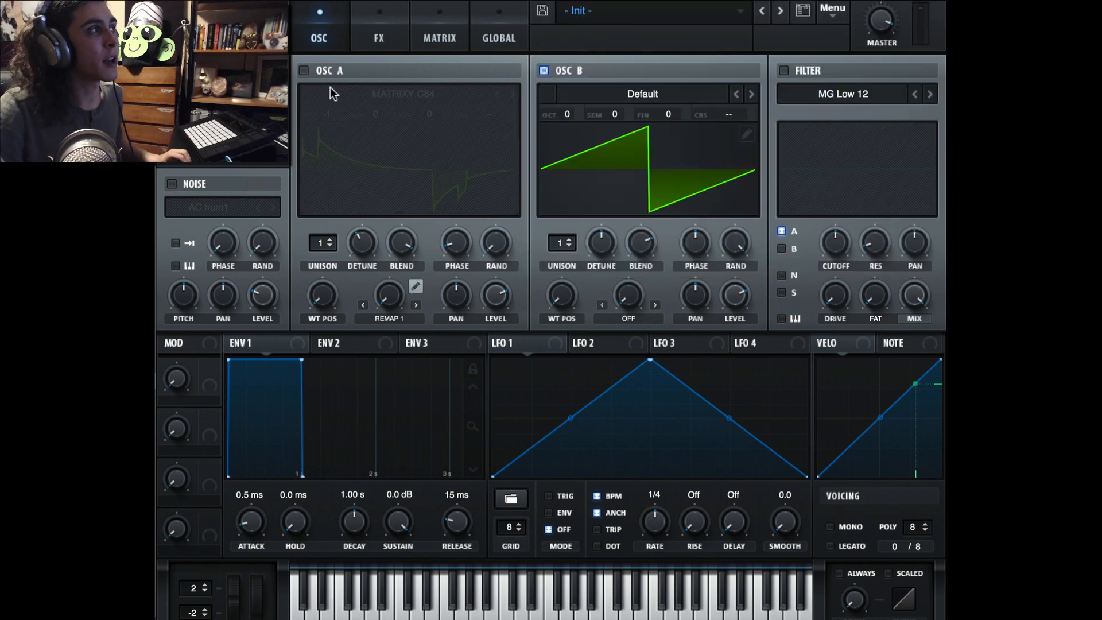
left_click(622, 315)
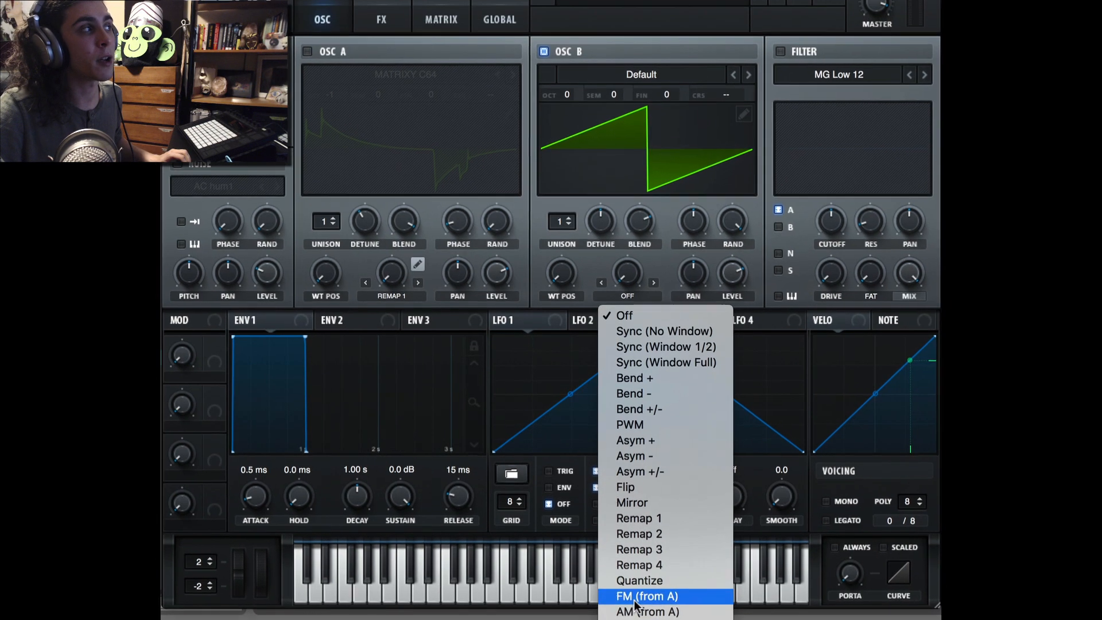
left_click(629, 579)
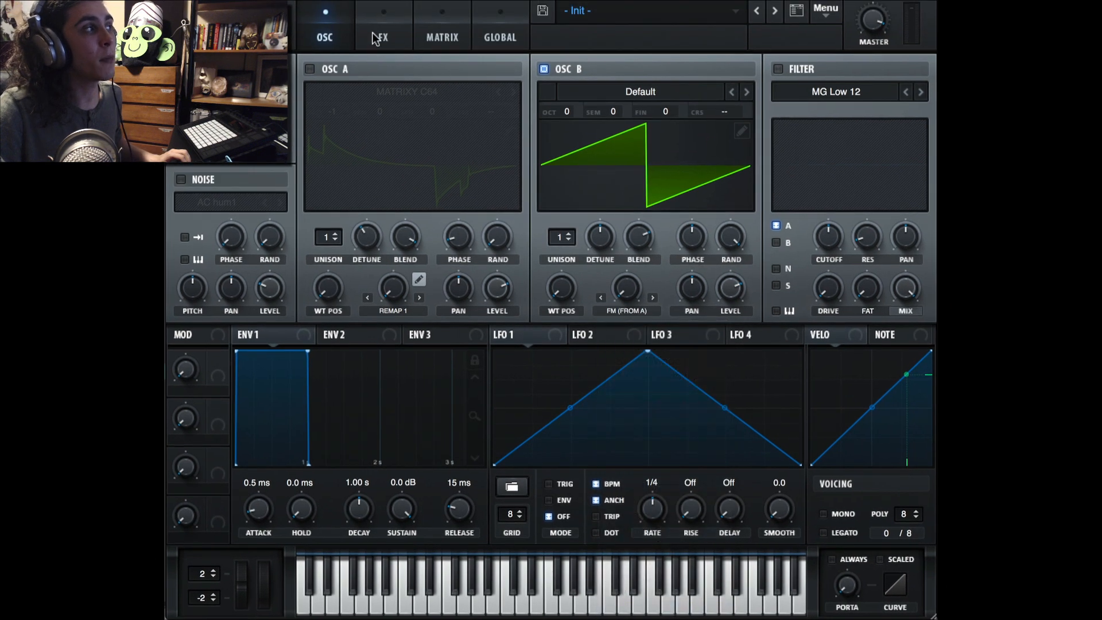
Step: Switch oscillator A back on and load the Basic Shapes wavetable from the Analog category
left_click(310, 69)
left_click(337, 90)
mouse_move(603, 111)
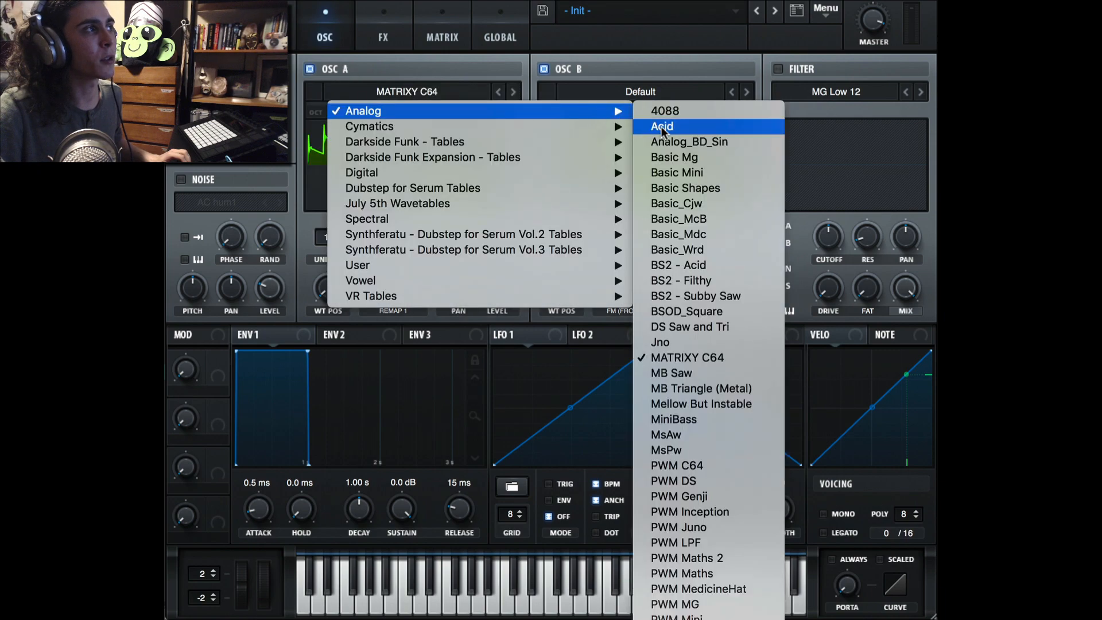
left_click(700, 192)
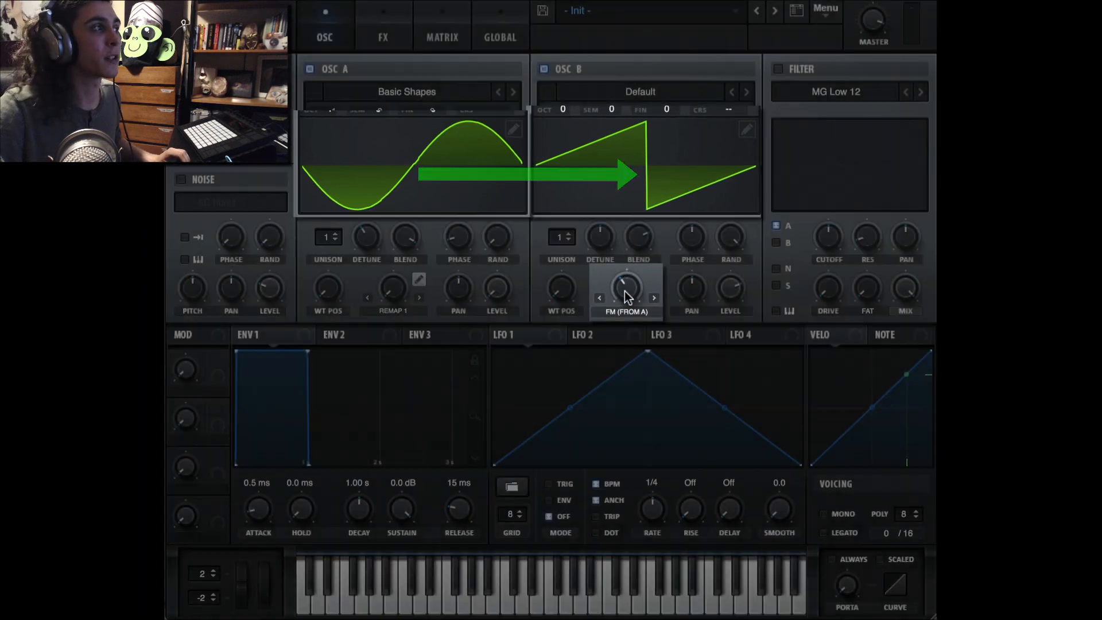
Step: Raise oscillator B's FM (from A) warp amount and turn oscillator A's level down to minimum
left_click_drag(624, 291, 625, 247)
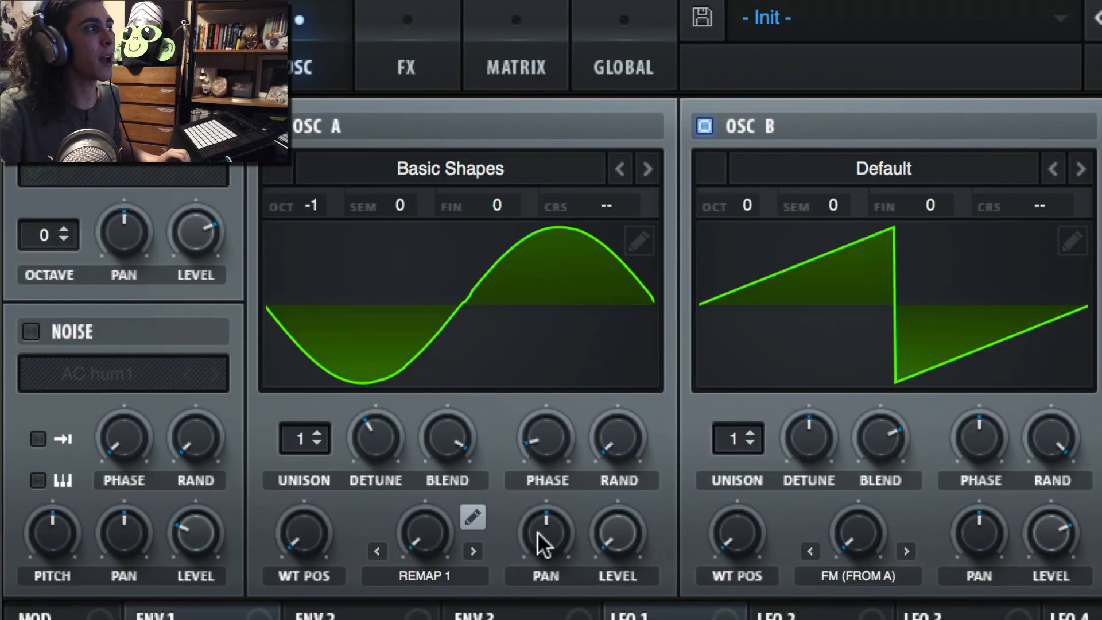
left_click_drag(542, 544, 660, 618)
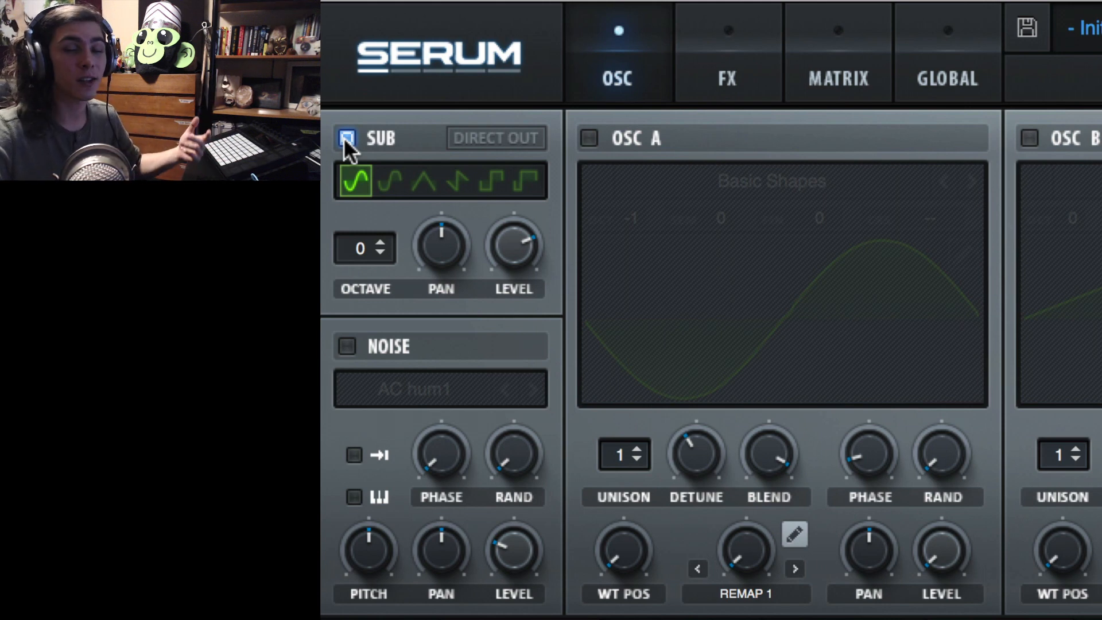
Step: Enable the sub oscillator's direct out and audition its waveform shapes, finishing on the square shape
left_click(513, 137)
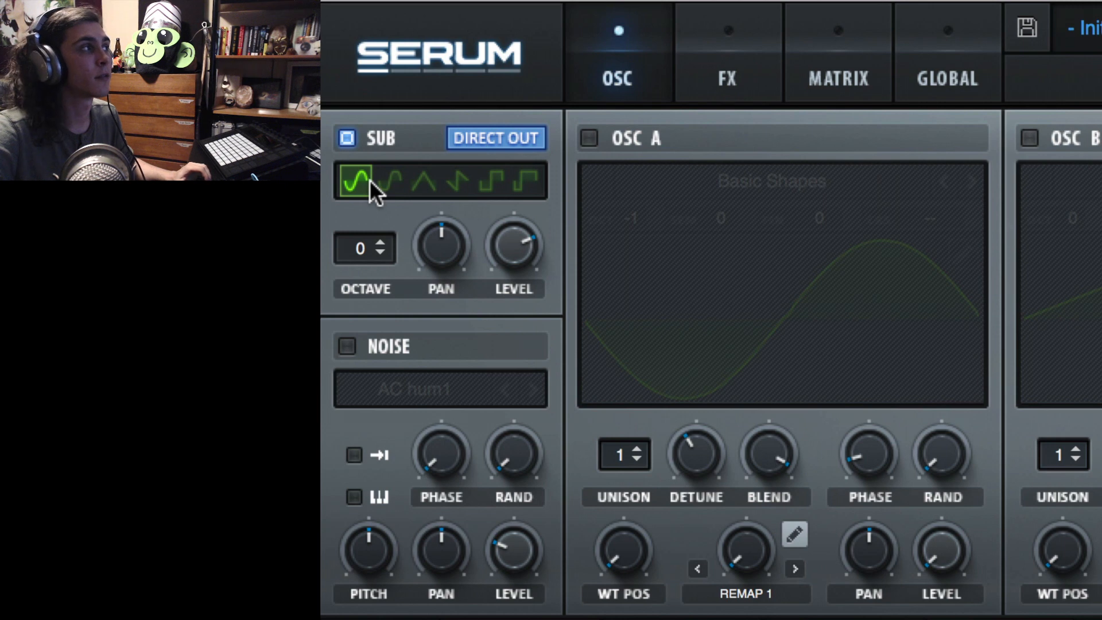
left_click(391, 181)
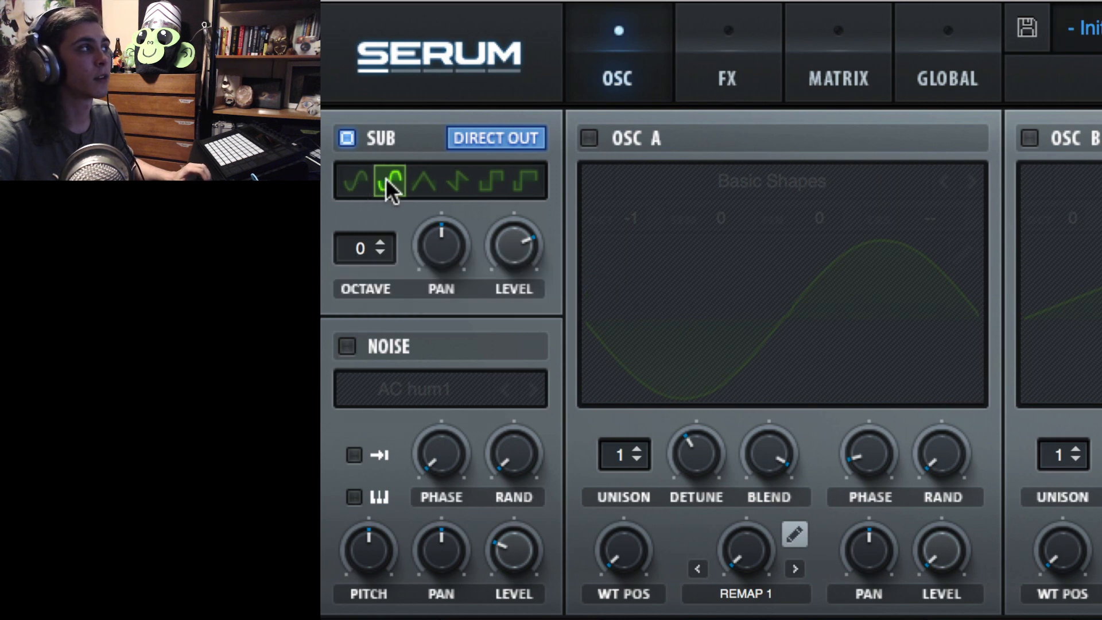
left_click(430, 181)
left_click(456, 181)
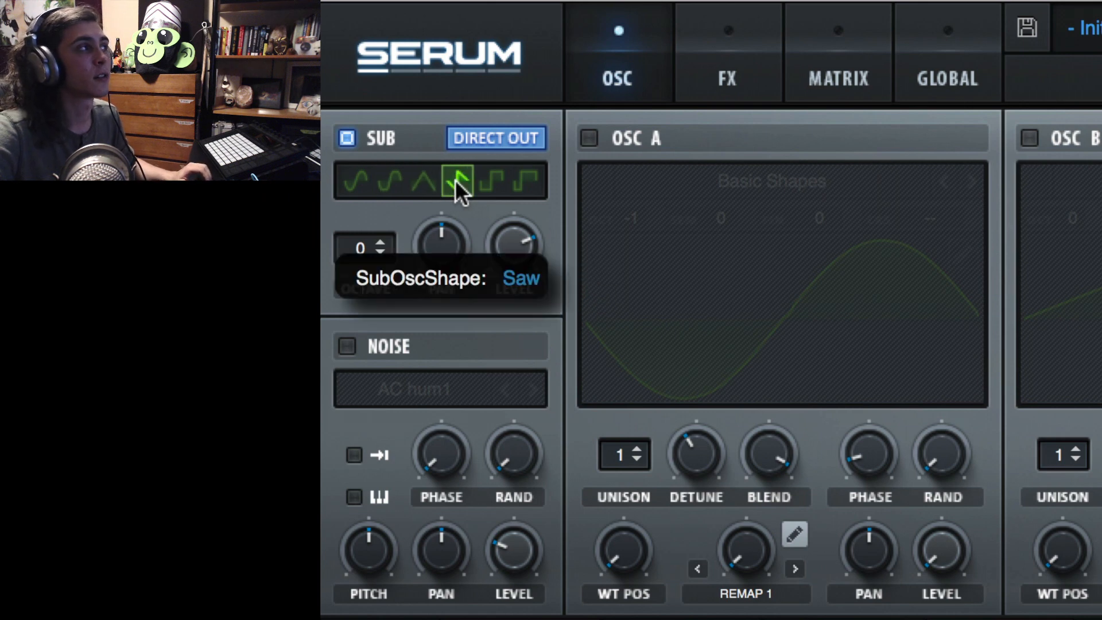
left_click(497, 178)
left_click(532, 177)
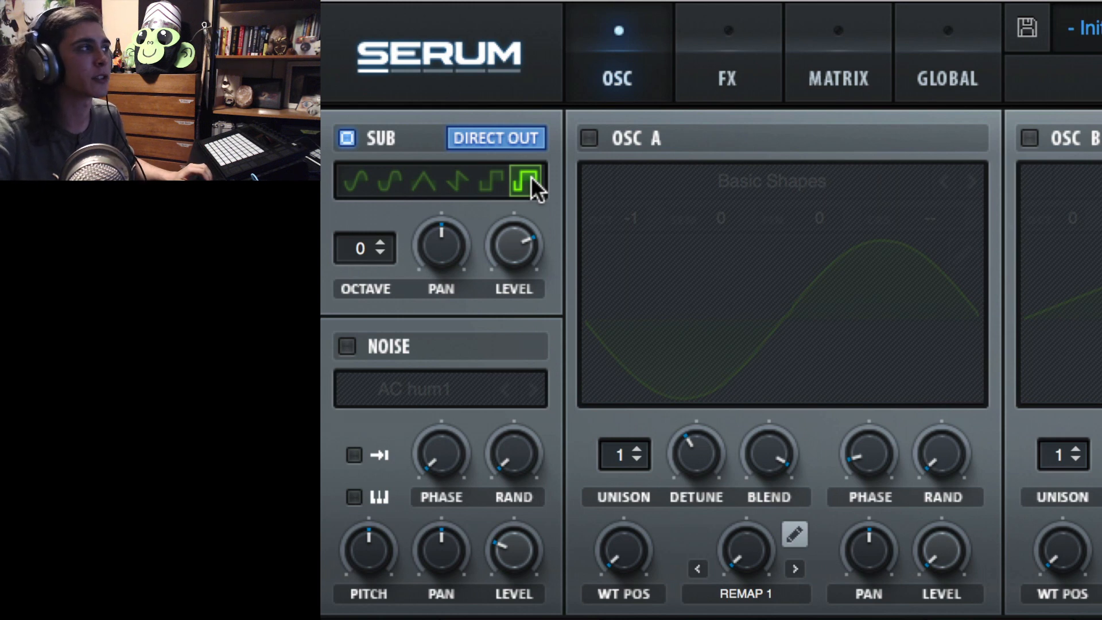
left_click(489, 179)
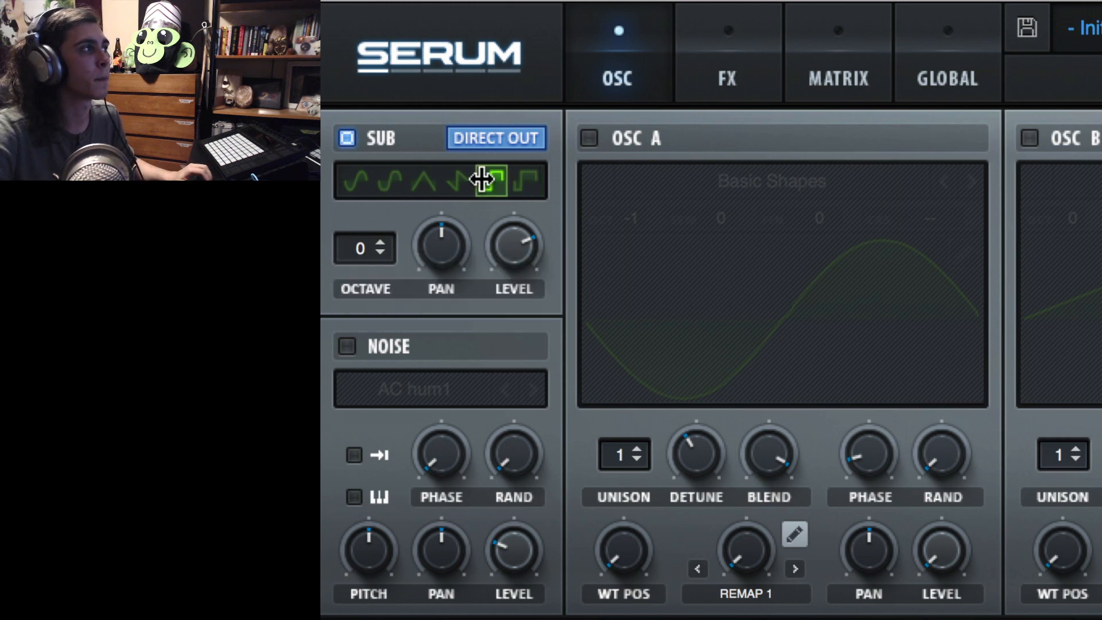
Step: Raise the sub oscillator's octave to 4 and return it to 0
left_click(381, 244)
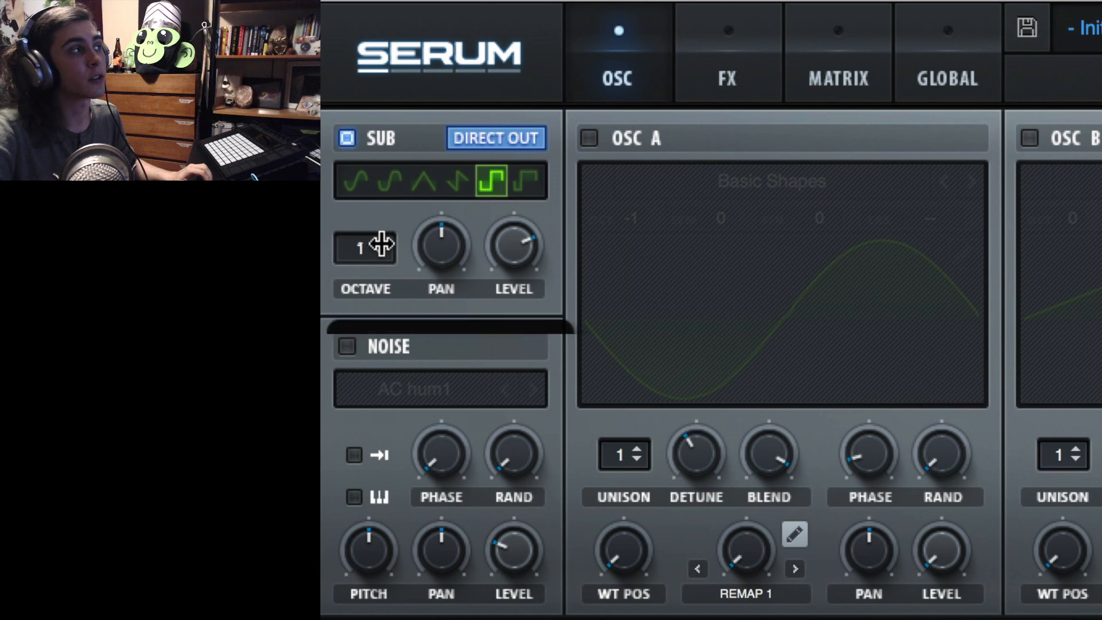
left_click_drag(381, 244, 394, 180)
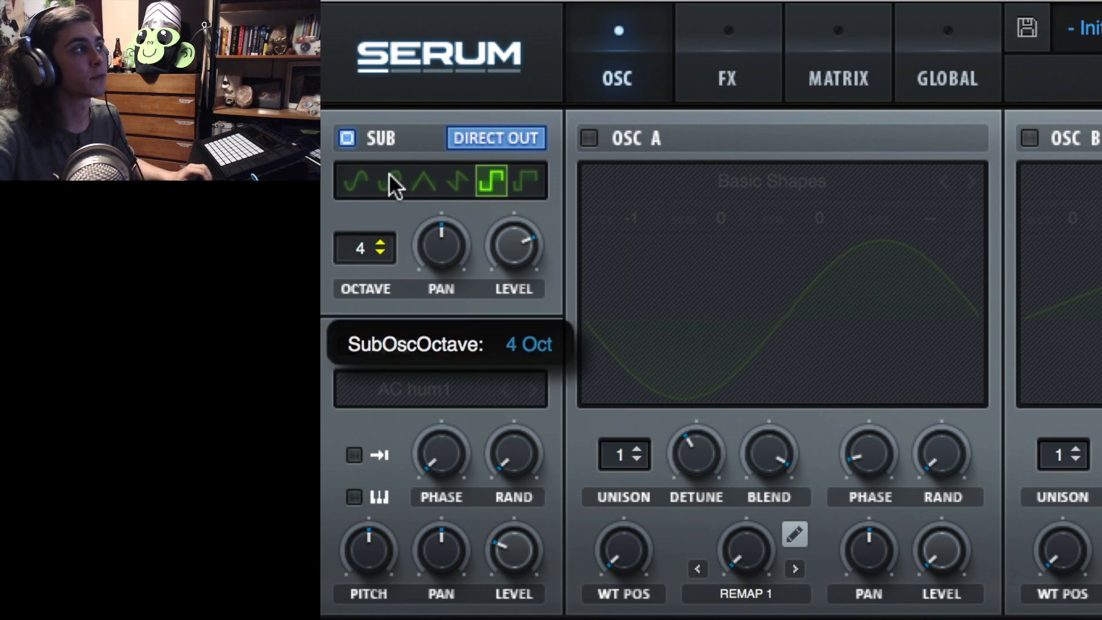
left_click_drag(376, 247, 398, 137)
mouse_move(391, 238)
left_mouse_down()
mouse_move(405, 247)
mouse_move(397, 271)
mouse_move(400, 250)
left_mouse_up()
left_click(387, 249)
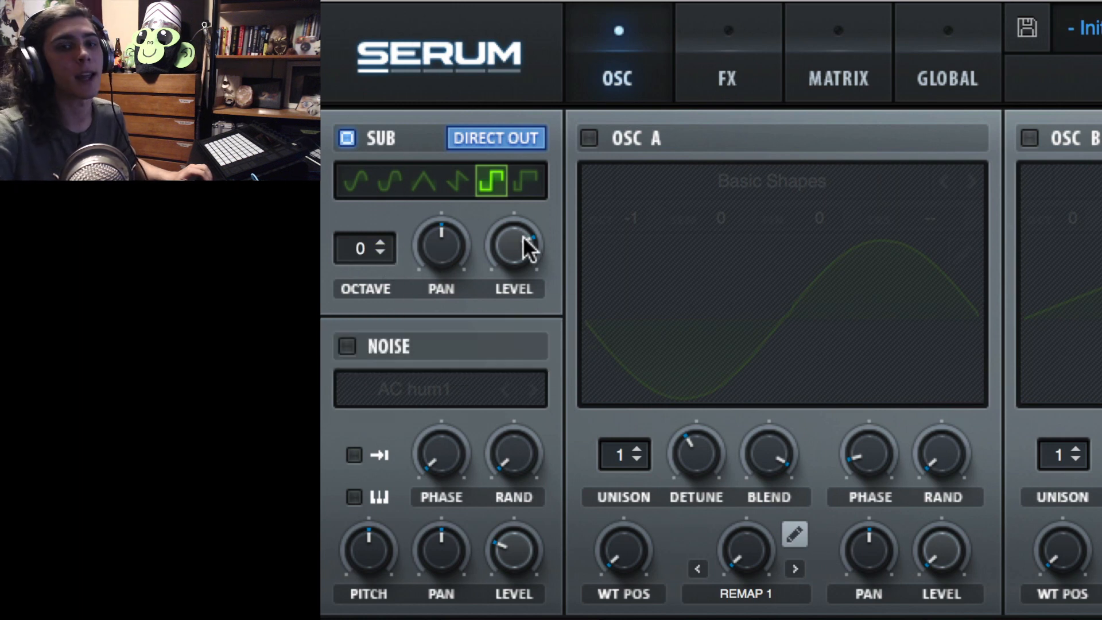
Step: Switch from the sub oscillator to the noise oscillator and view the noise sample categories
left_click(347, 138)
left_click(346, 347)
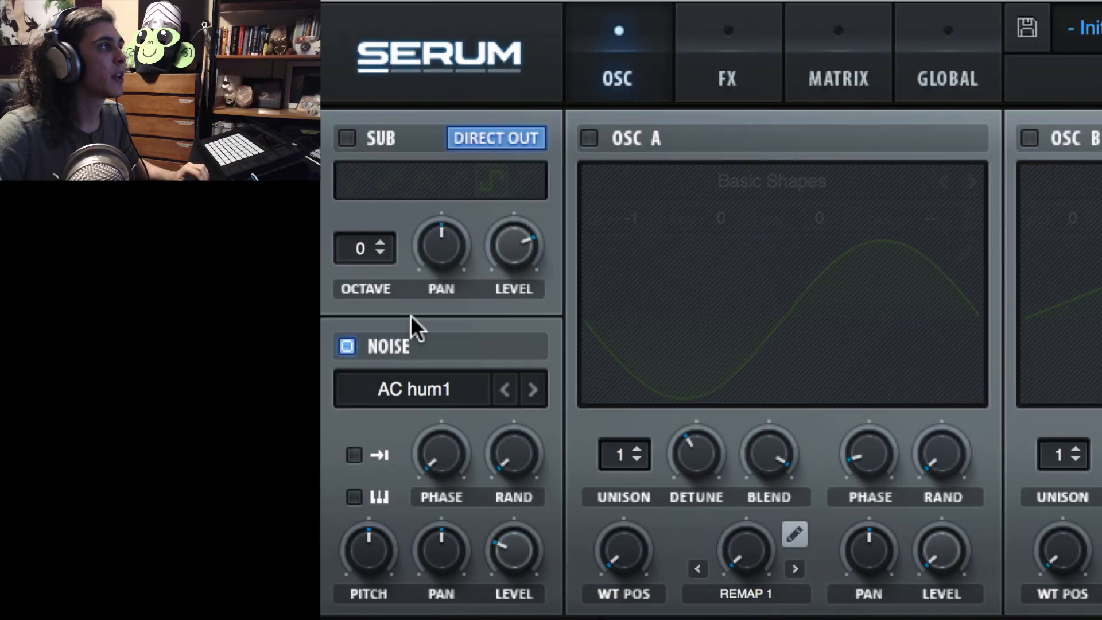
left_click(407, 396)
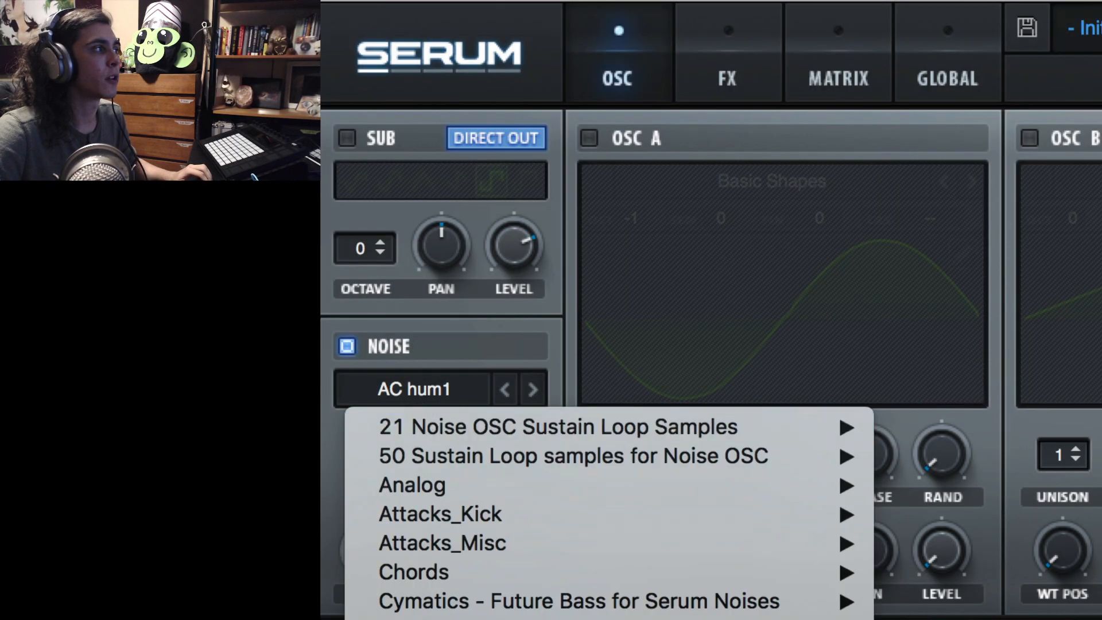
key("Escape")
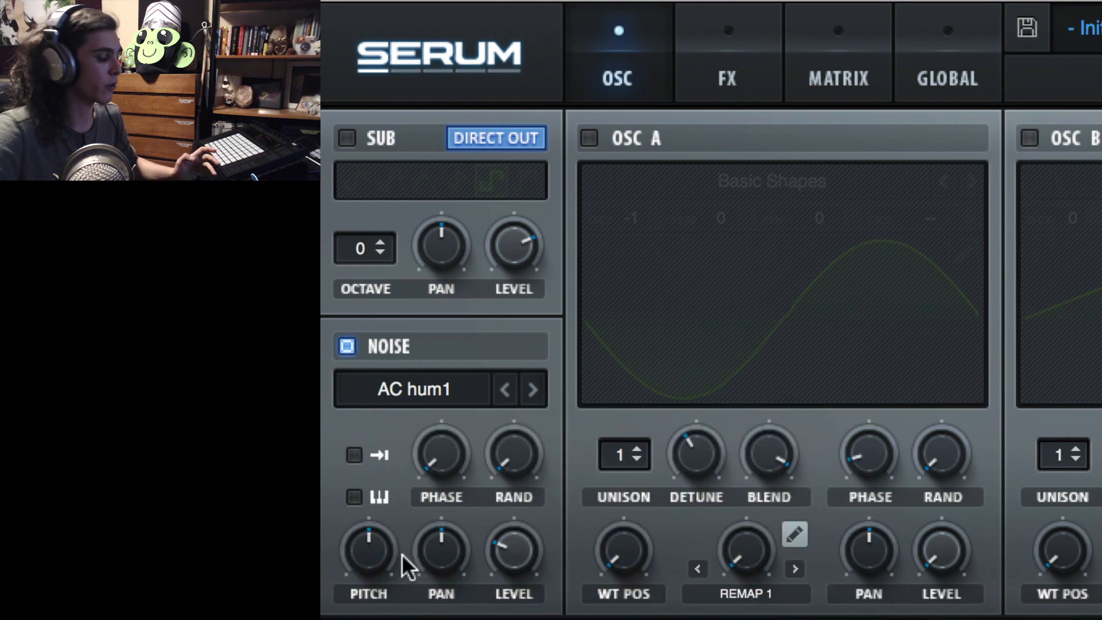
Step: Raise the noise oscillator's pitch and phase slightly
left_click_drag(359, 561, 388, 597)
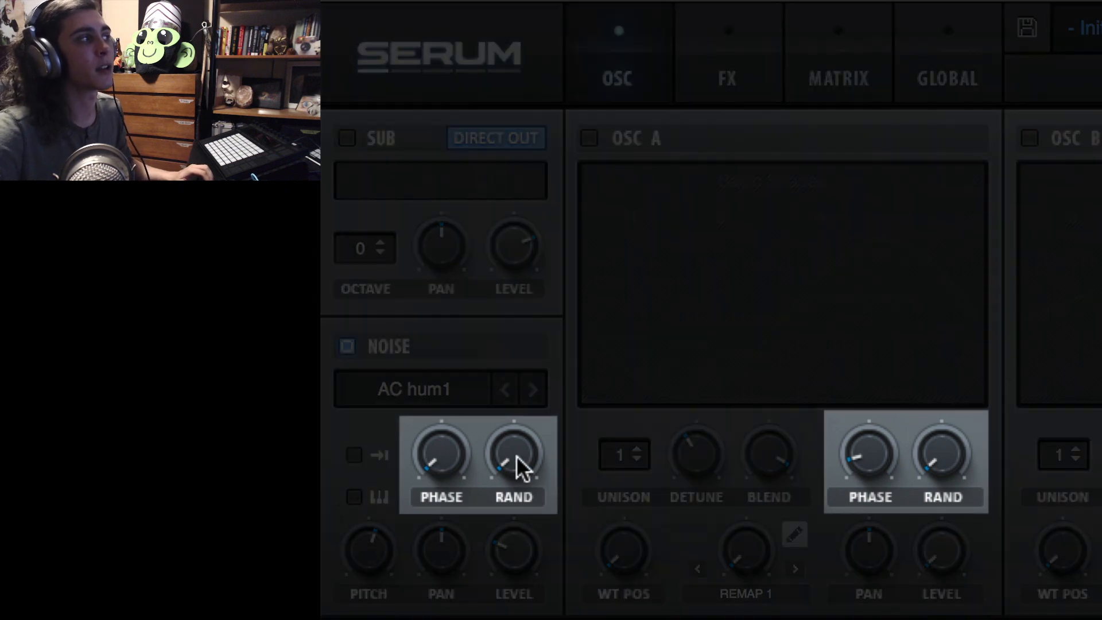
mouse_move(443, 474)
left_mouse_down()
mouse_move(448, 422)
mouse_move(448, 464)
left_mouse_up()
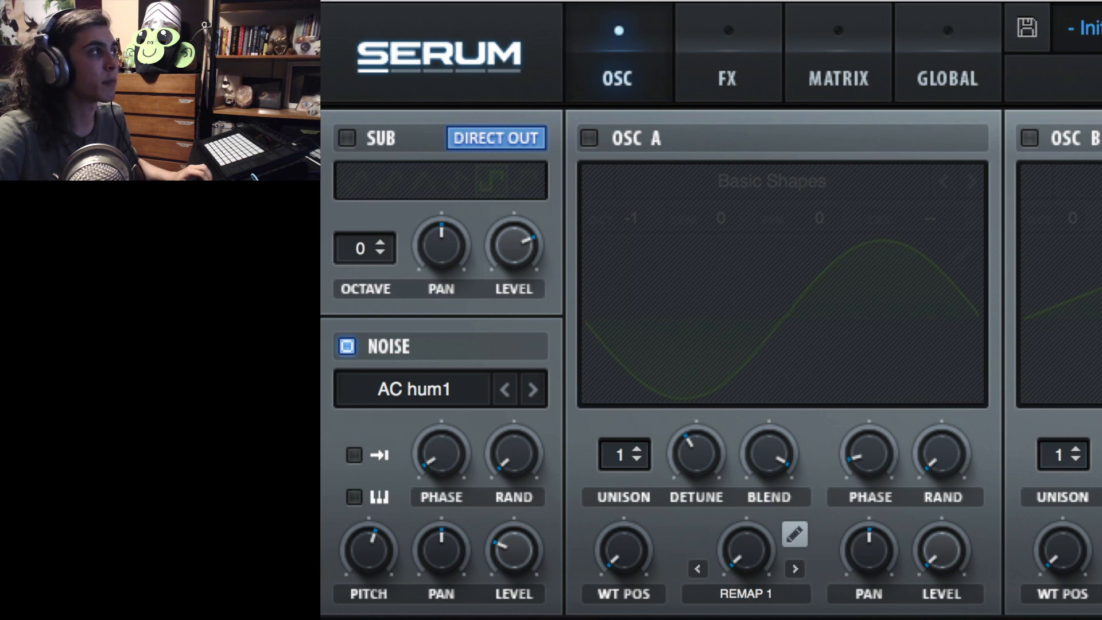
Step: Load the "X-Tream Bas...F)" sample in the noise oscillator, raise its level to near maximum and return its pitch to the centre
left_click_drag(454, 389, 449, 397)
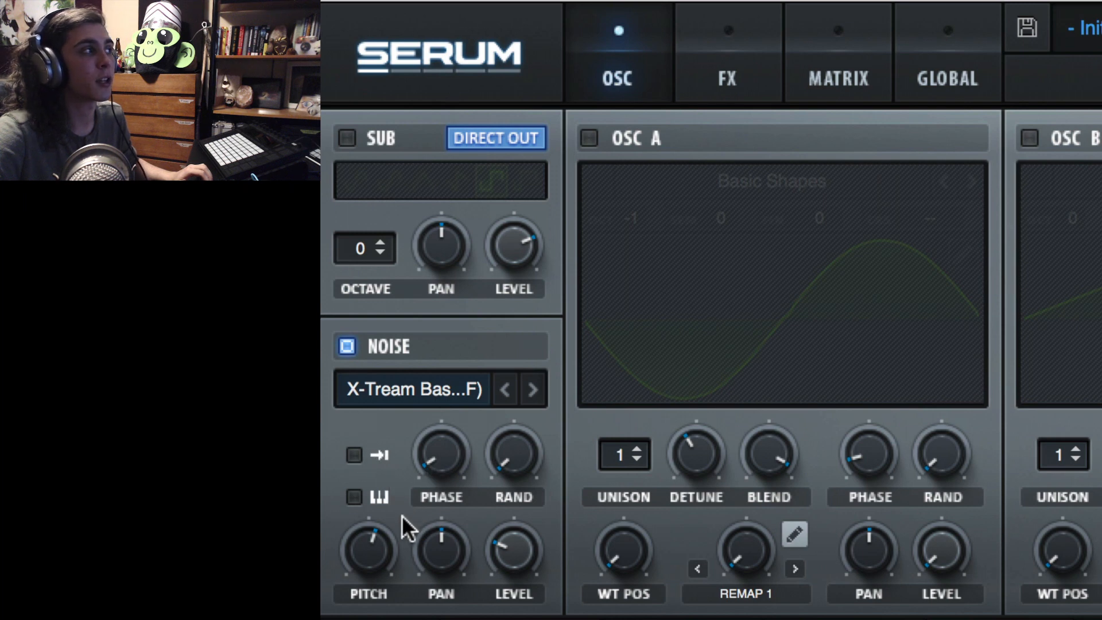
left_click_drag(378, 560, 373, 581)
left_click_drag(508, 569, 550, 348)
left_click_drag(377, 534, 385, 497)
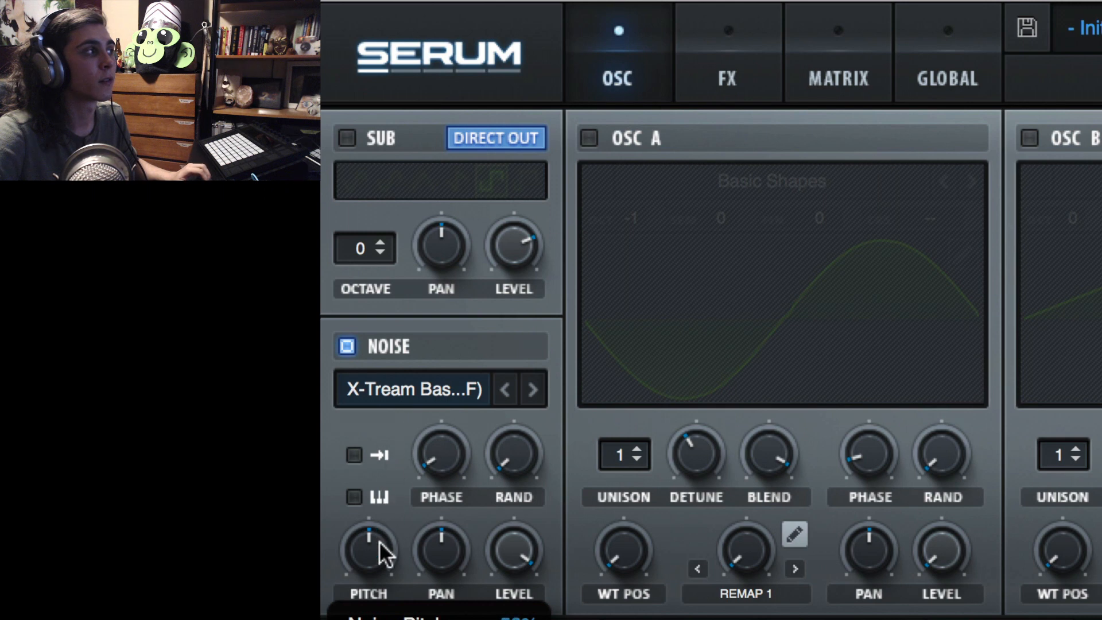
left_click_drag(378, 568, 377, 540)
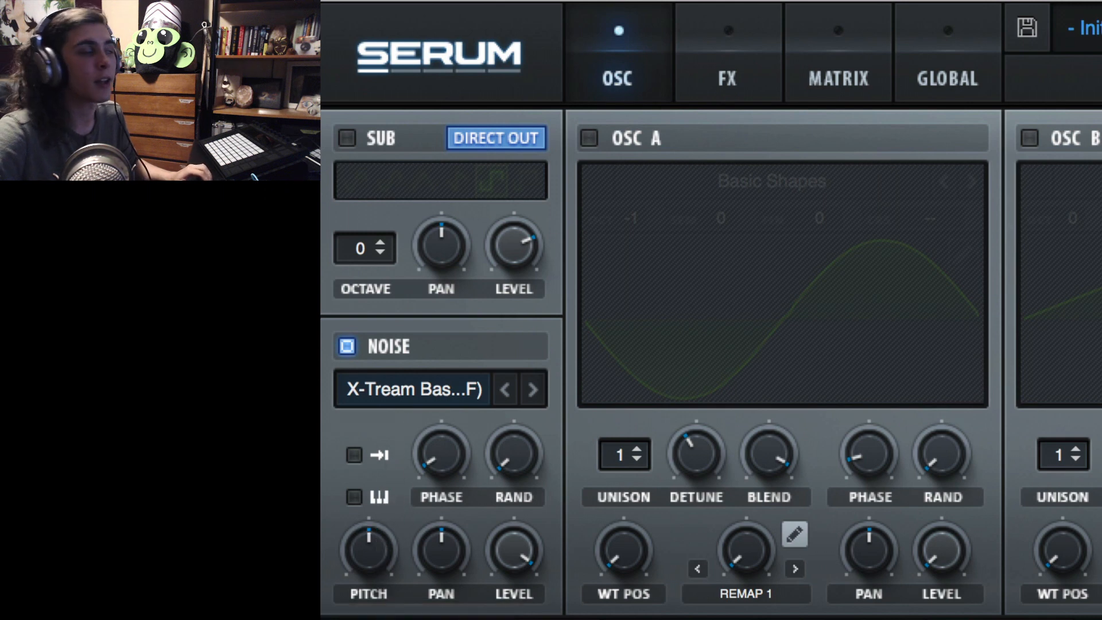
Step: Raise the noise oscillator's phase to 24%, continue to about three quarters, and return it to minimum
left_click_drag(443, 461, 439, 377)
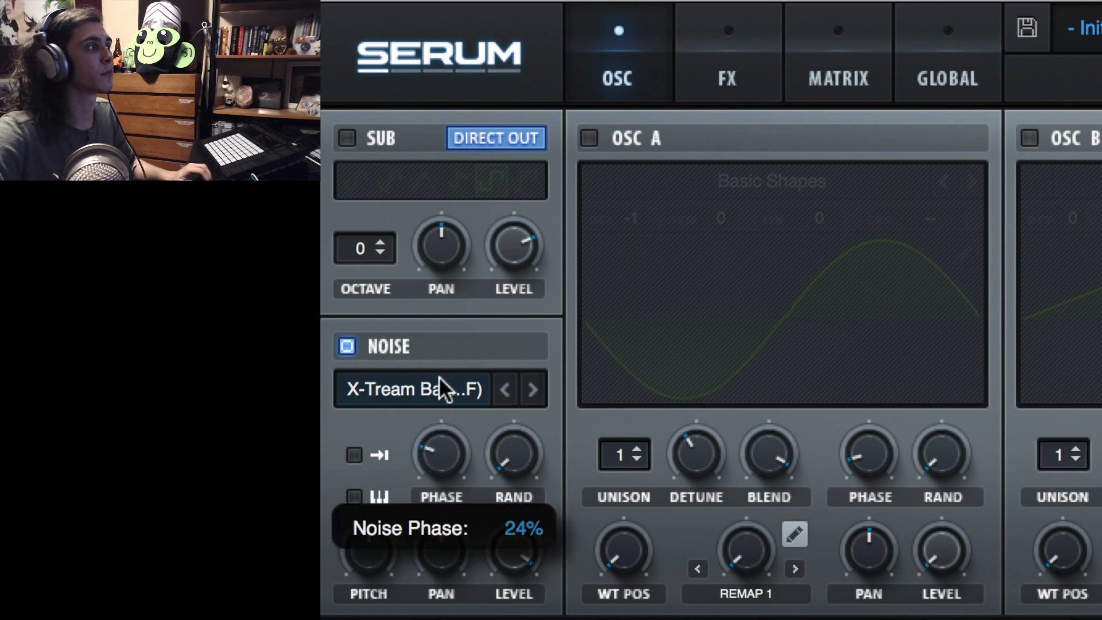
left_click_drag(440, 456, 464, 287)
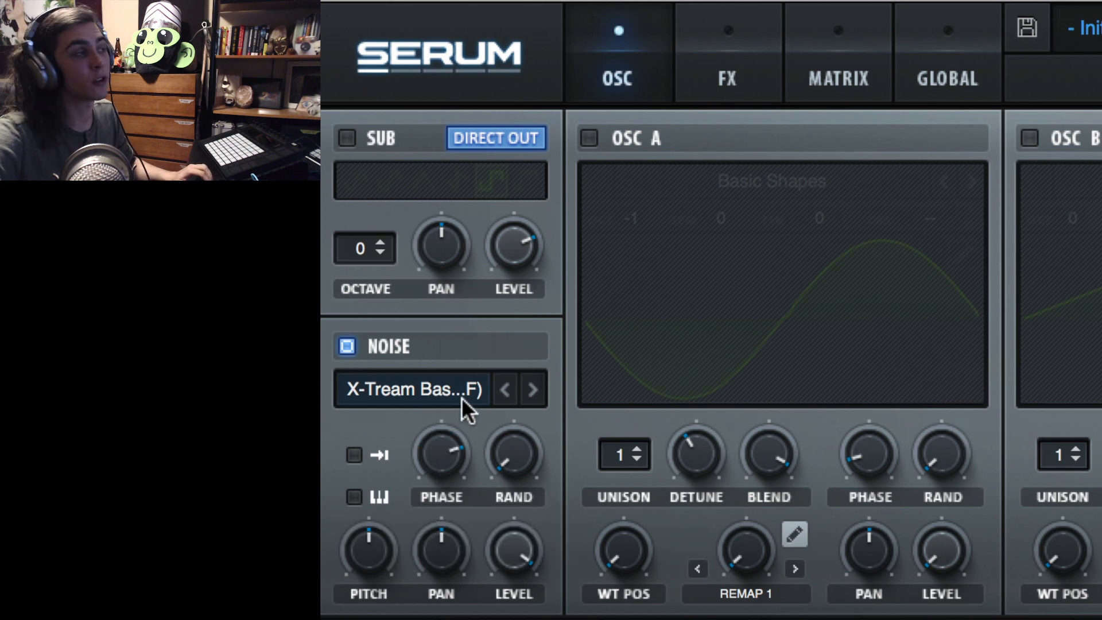
left_click_drag(434, 452, 376, 617)
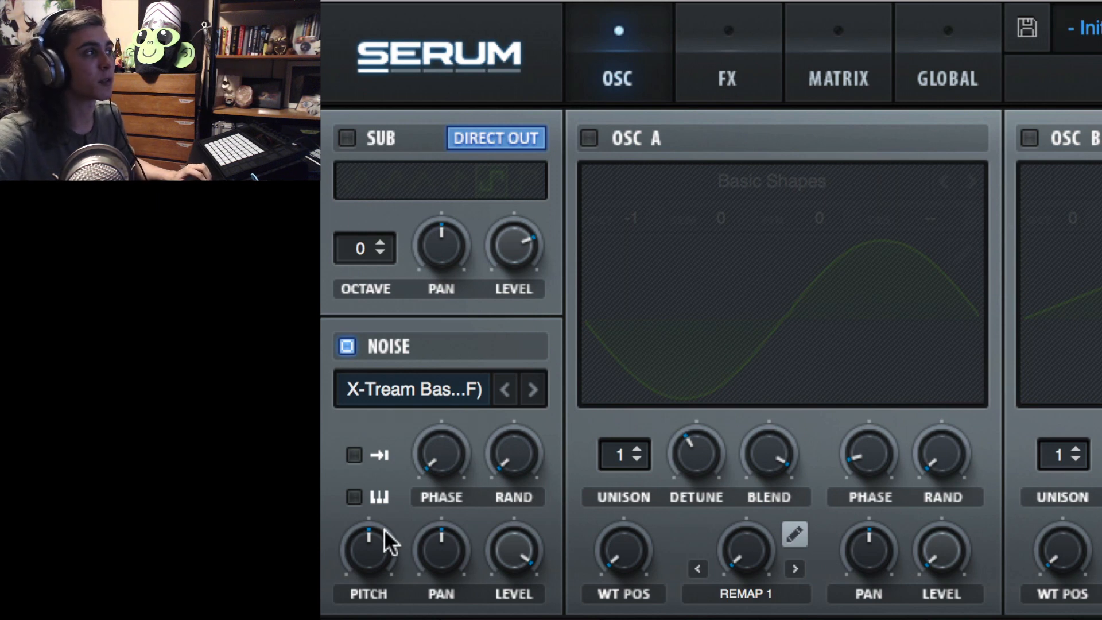
Step: Enable keyboard pitch tracking on the noise oscillator and sweep its pitch up and back down
left_click(363, 497)
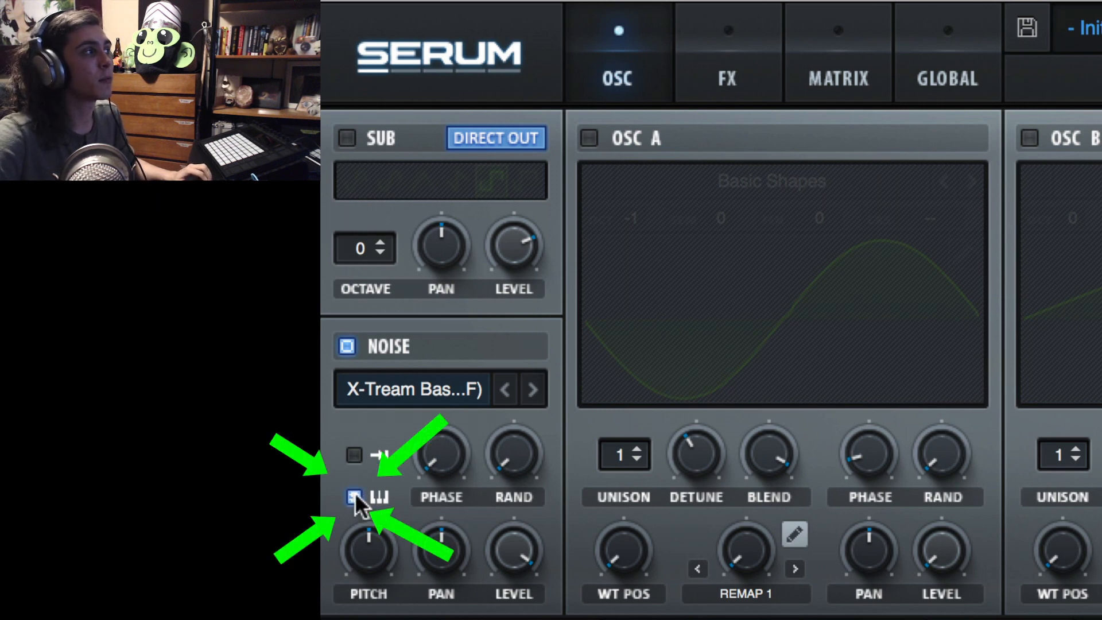
left_click_drag(362, 543, 367, 512)
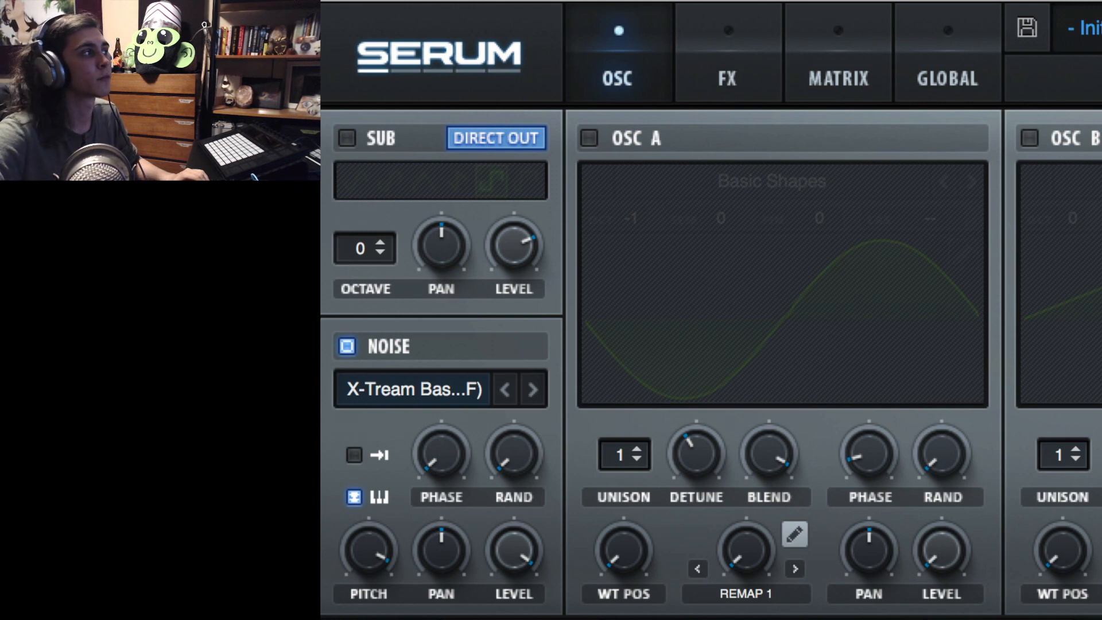
left_click_drag(369, 571, 363, 600)
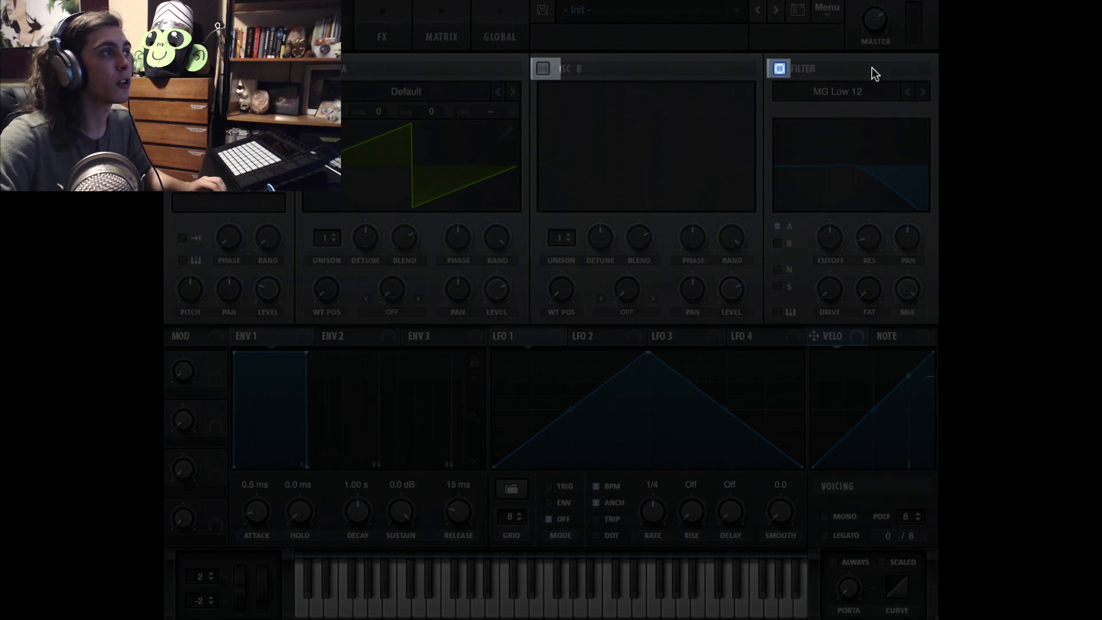
Step: Try the Normal filter type MG Low 6, and switch the filter to MG Low 24
left_click(839, 90)
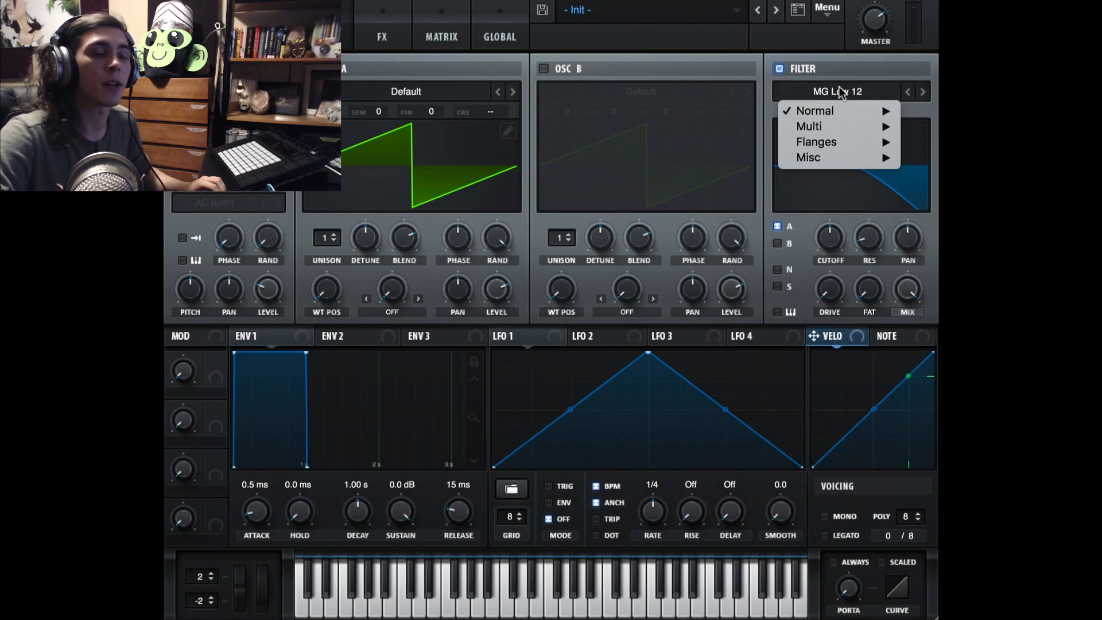
mouse_move(829, 111)
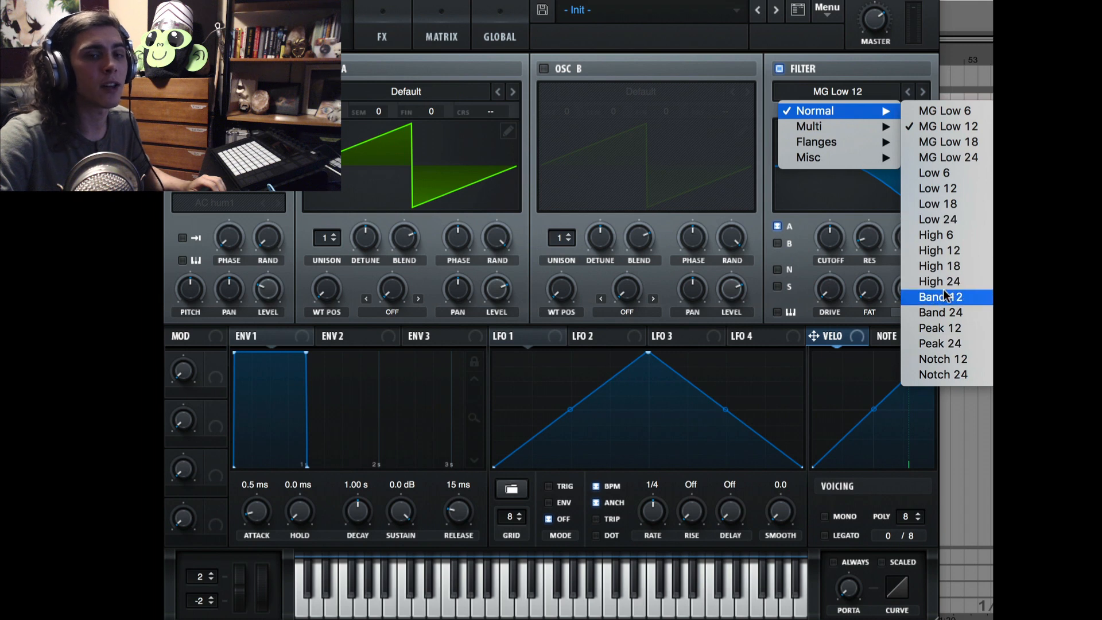
left_click(951, 112)
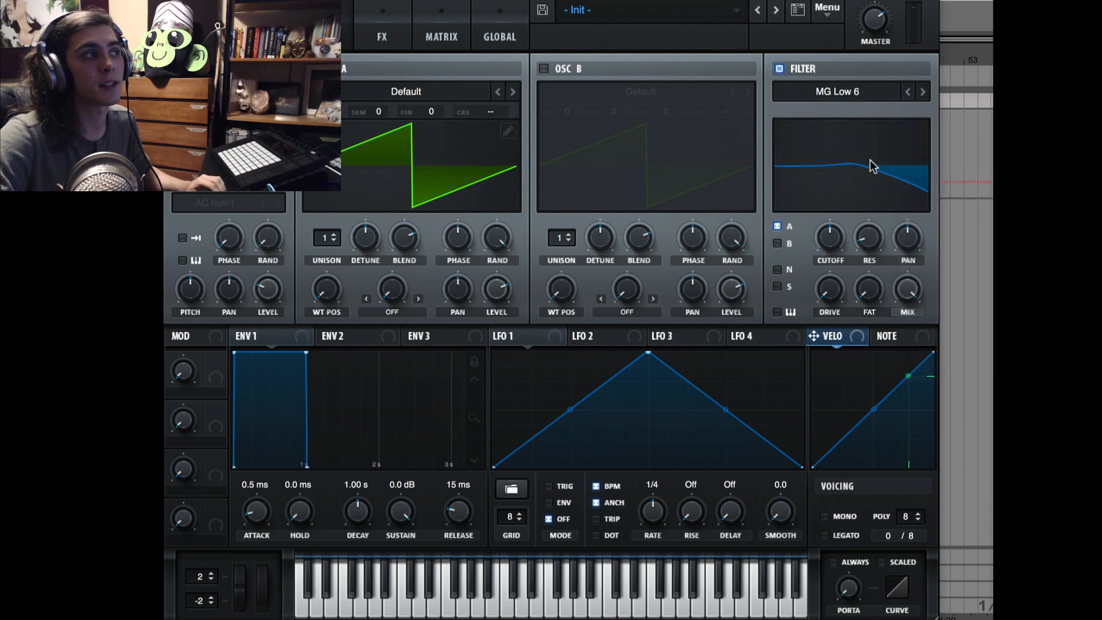
left_click(852, 81)
mouse_move(865, 110)
left_click(939, 154)
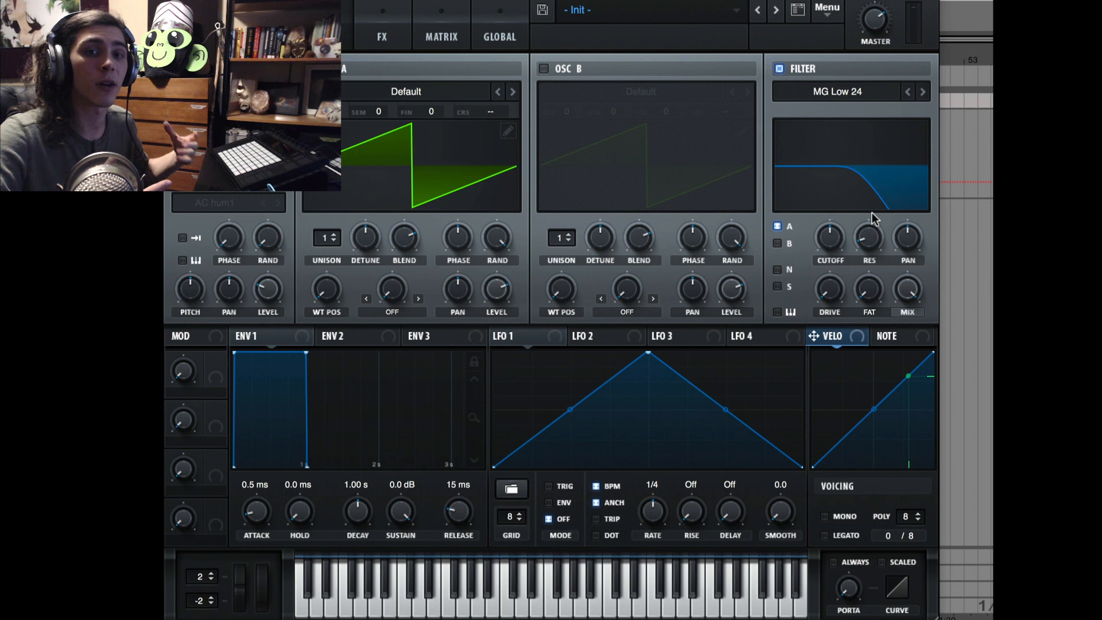
Step: Try the Multi filter type LB 12, switch the filter to HN 12 and sweep its cutoff
left_click(838, 92)
mouse_move(876, 125)
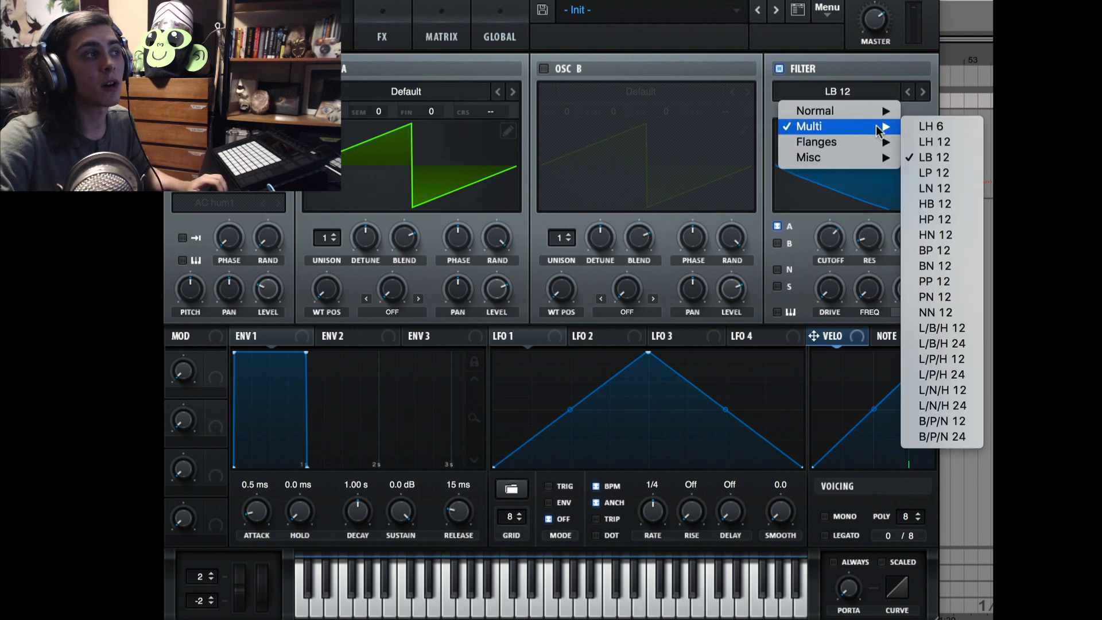
left_click(932, 234)
left_click_drag(835, 240, 888, 174)
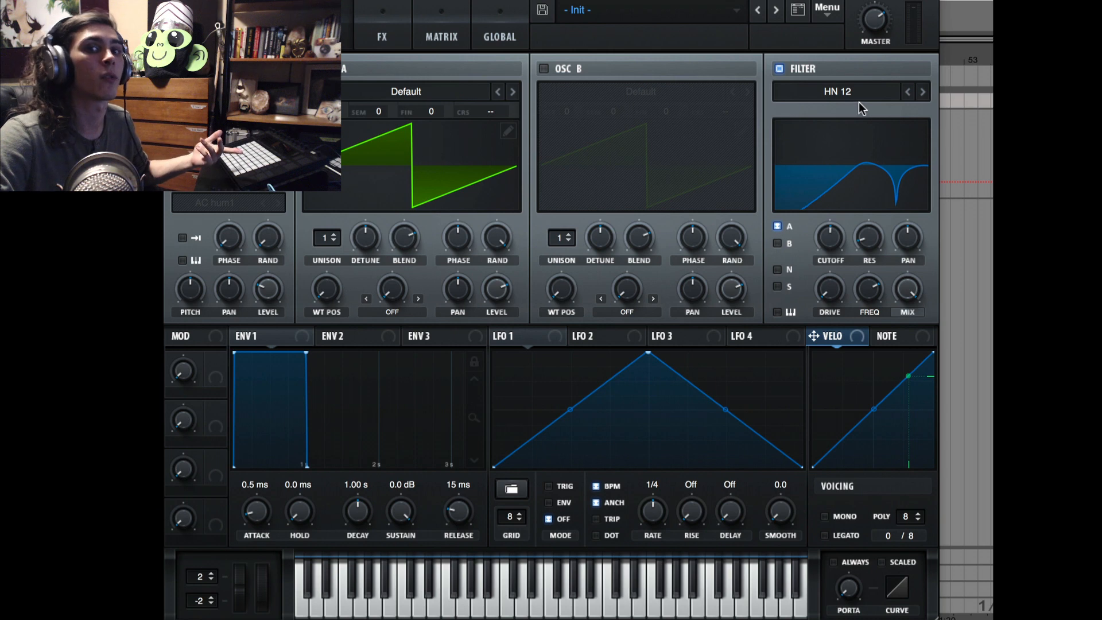
Step: Switch the filter to the Flanges type Cmb - and sweep its cutoff
left_click(855, 88)
mouse_move(846, 139)
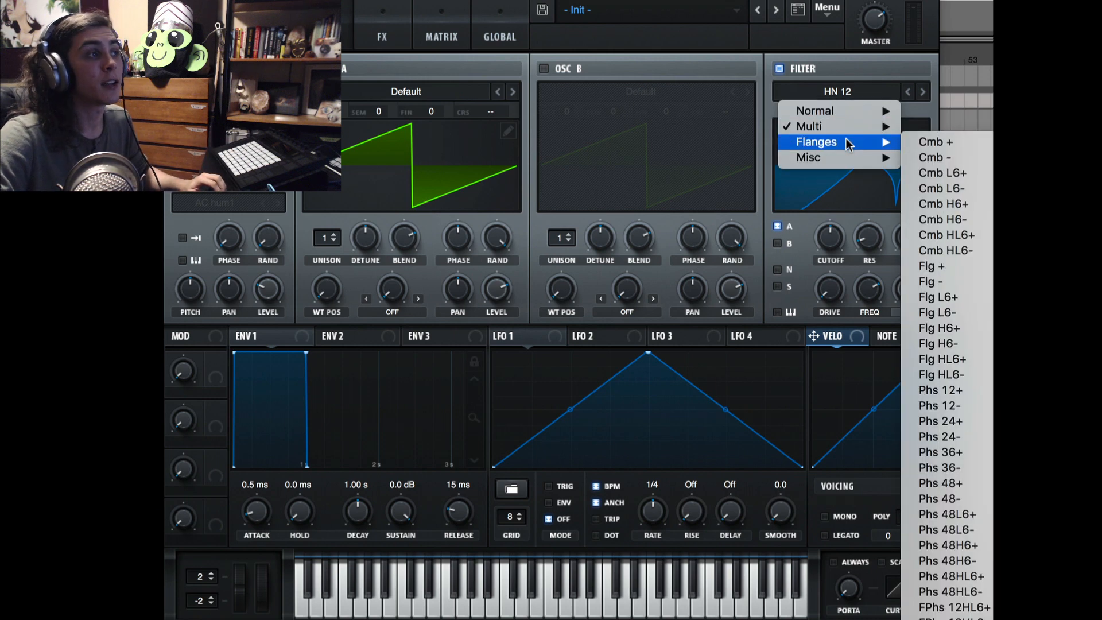
left_click(928, 158)
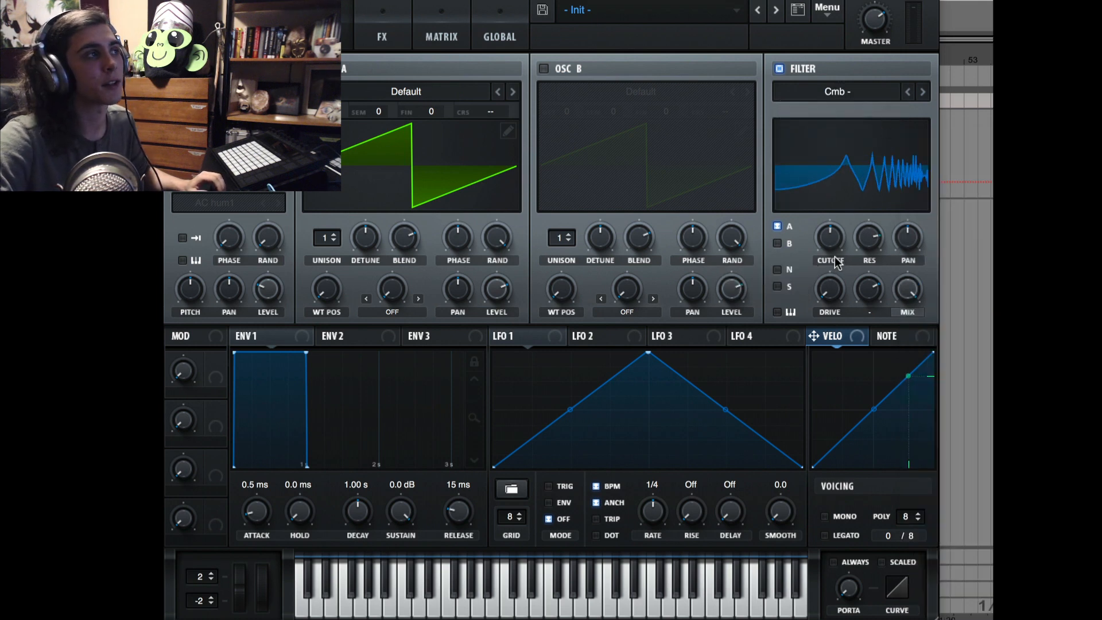
left_click_drag(830, 237, 865, 150)
Step: Switch the filter to the Misc type Ring Mod and sweep its cutoff to 714 Hz
left_click(855, 92)
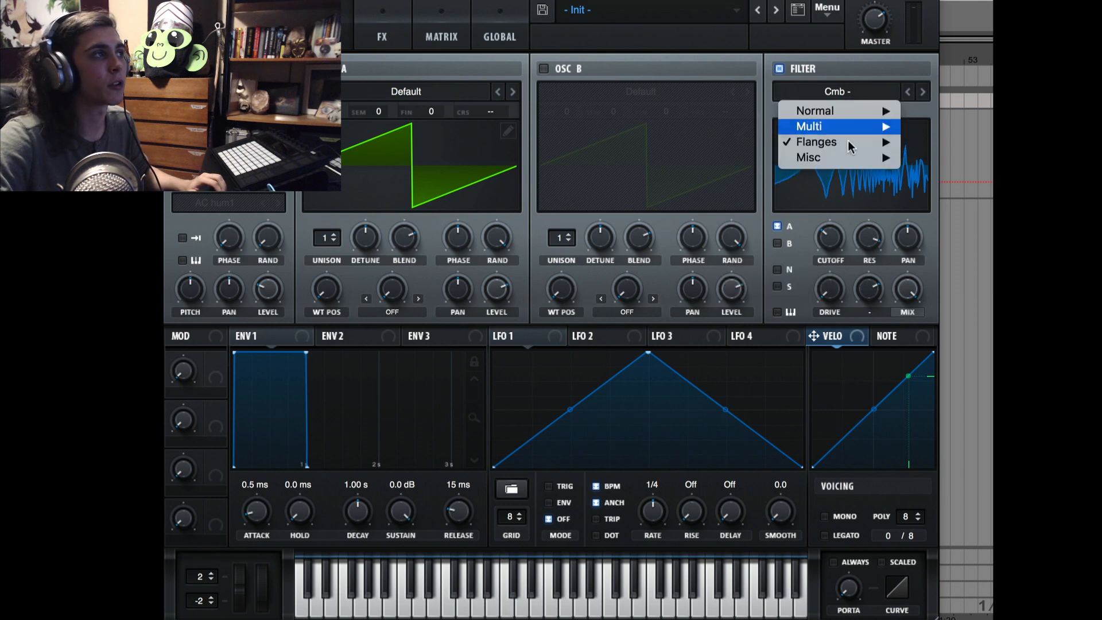
mouse_move(856, 163)
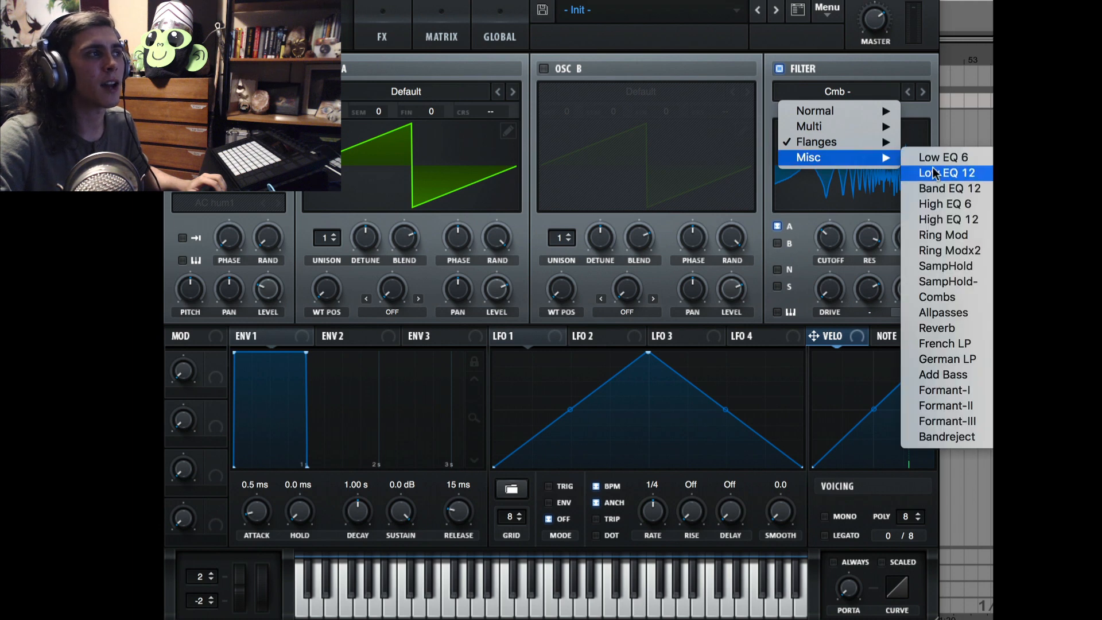
left_click(941, 234)
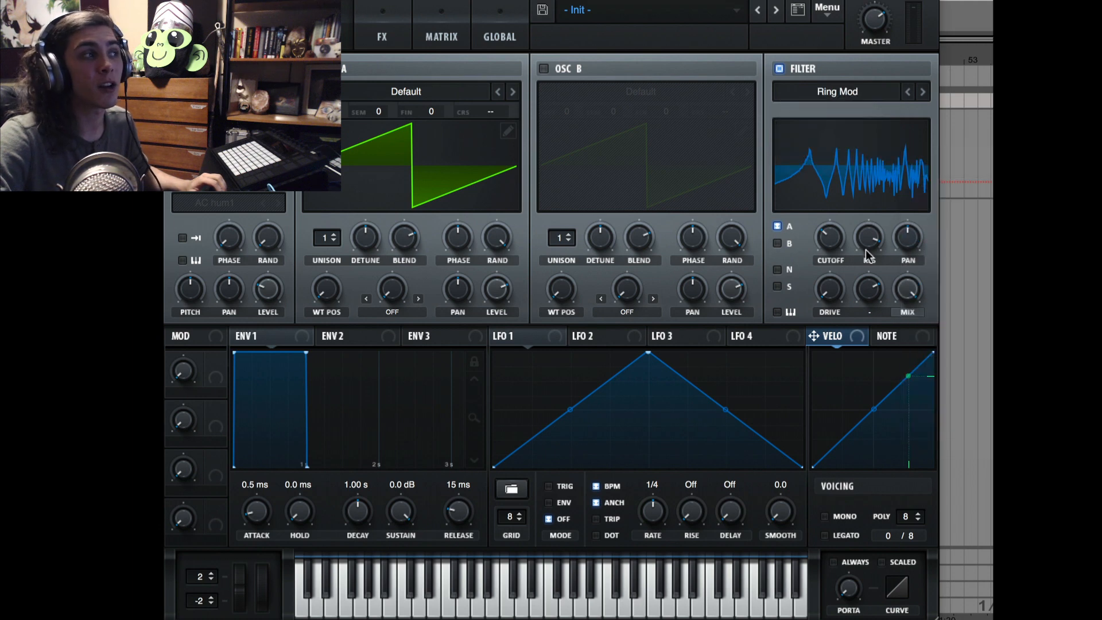
left_click_drag(835, 206, 849, 165)
left_click_drag(837, 237, 852, 210)
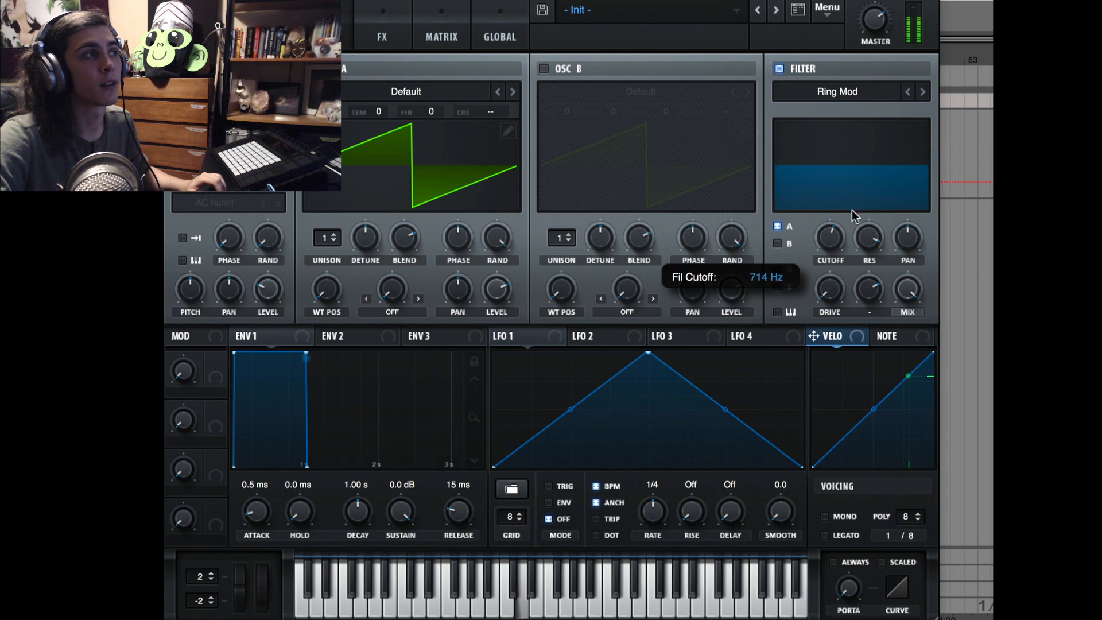
Step: Try the Misc filter type Reverb and sweep its cutoff
left_click(872, 97)
mouse_move(873, 158)
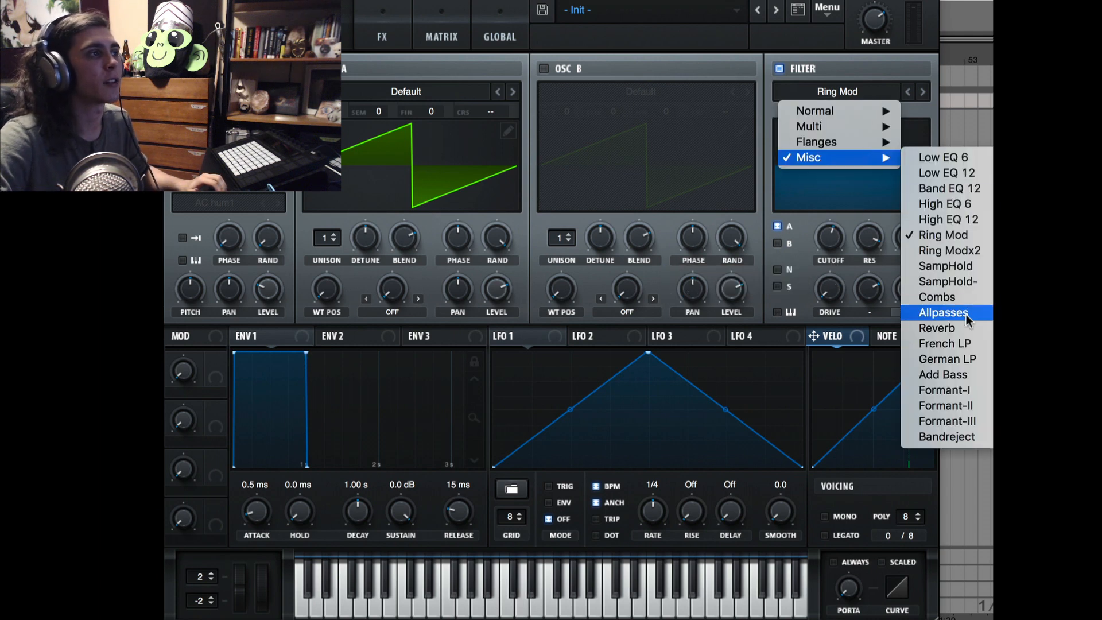
left_click(945, 328)
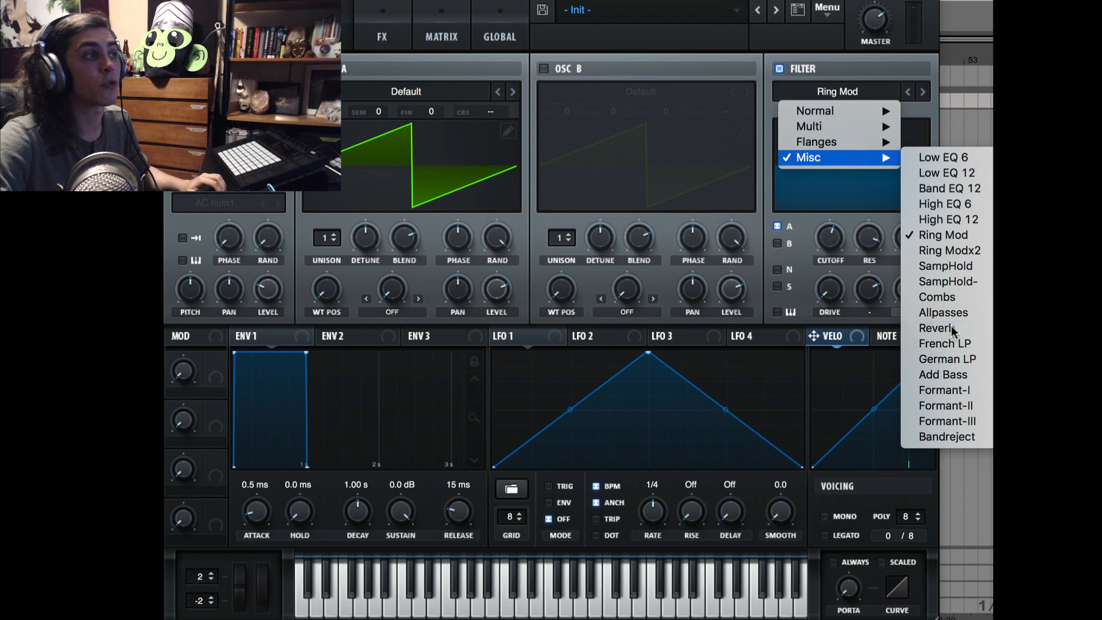
mouse_move(830, 236)
left_mouse_down()
mouse_move(828, 291)
mouse_move(825, 215)
mouse_move(816, 241)
mouse_move(811, 226)
left_mouse_up()
Step: Switch the filter to Formant-II, sweep its cutoff down to a low setting and raise the drive to about the middle
left_click(838, 91)
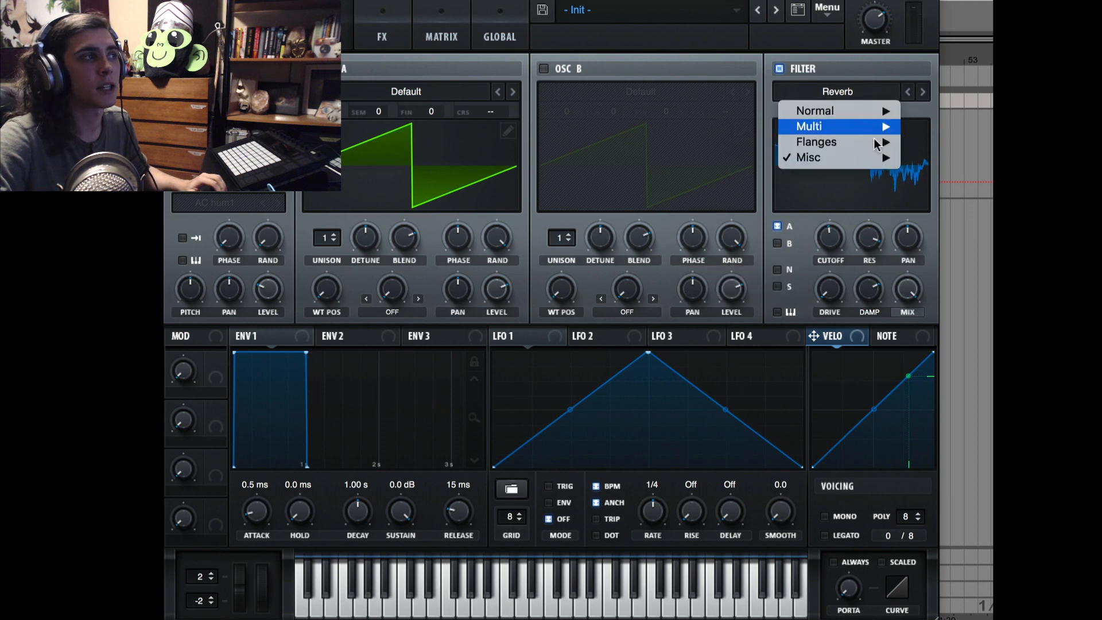
mouse_move(882, 160)
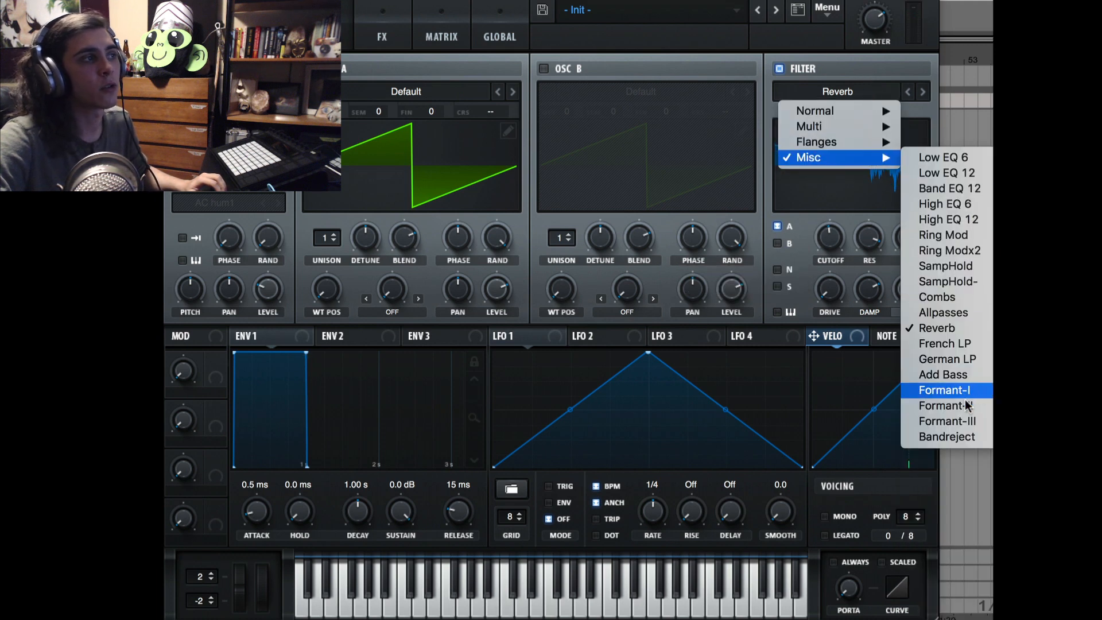
left_click(946, 405)
mouse_move(829, 233)
left_click_drag(830, 238, 832, 305)
left_click_drag(836, 230, 830, 340)
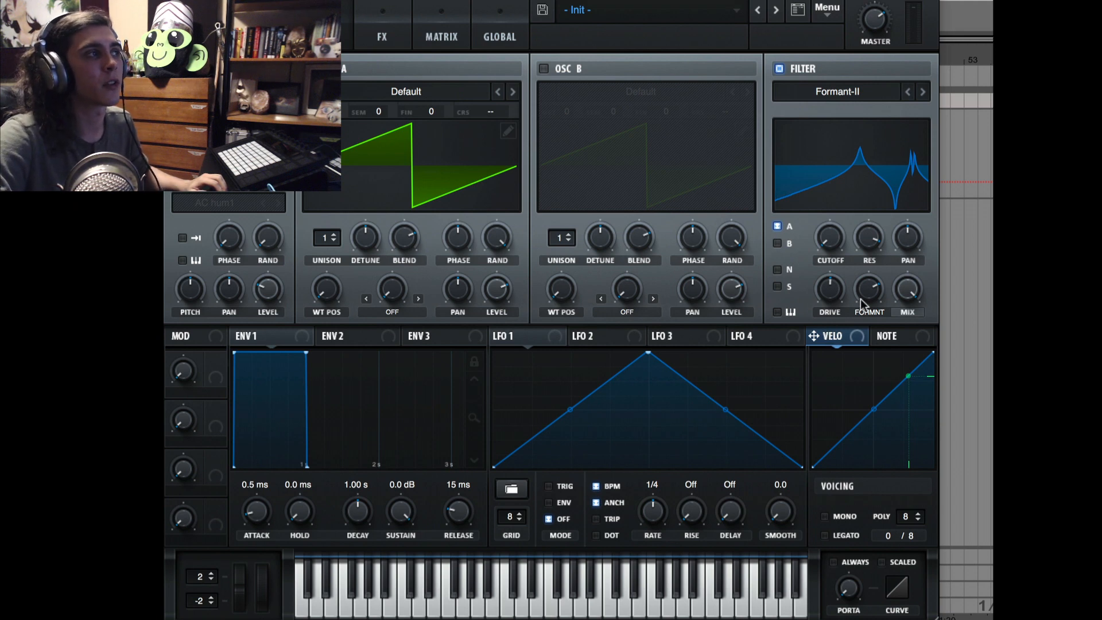
Step: Set the filter to the Normal type Low 24 and raise its cutoff to 1725 Hz
left_click(860, 89)
mouse_move(859, 109)
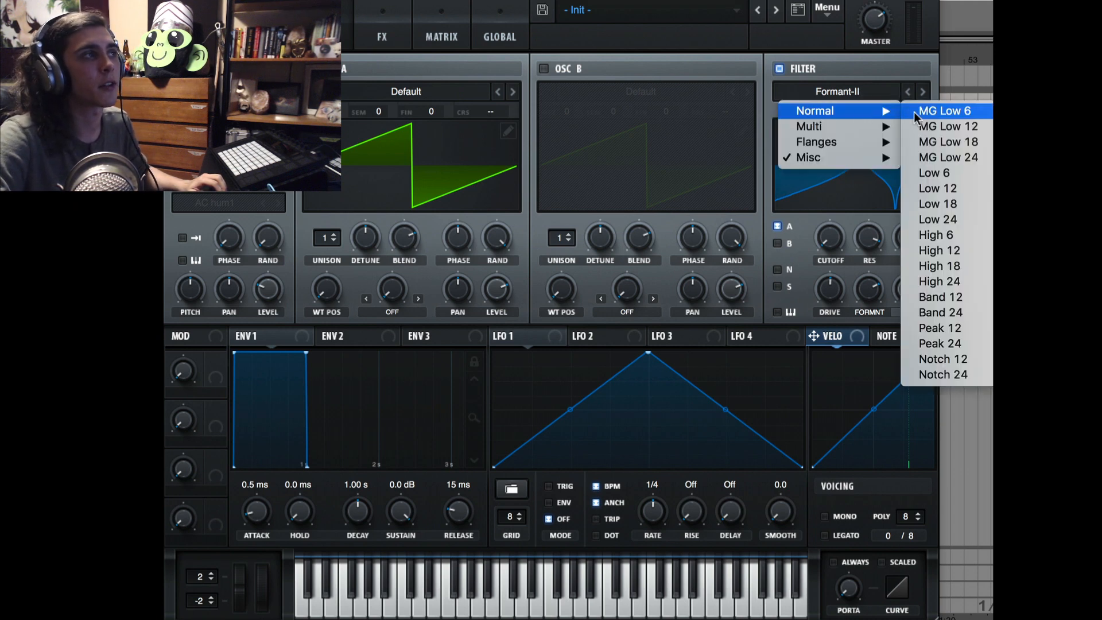
left_click(936, 218)
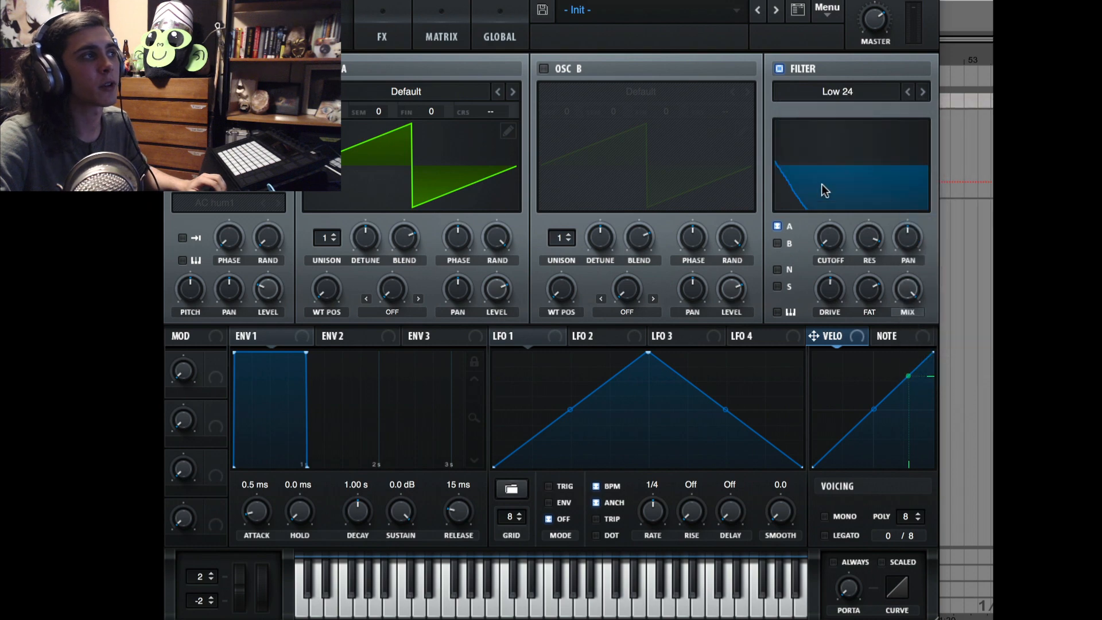
mouse_move(826, 242)
left_click_drag(826, 242, 829, 143)
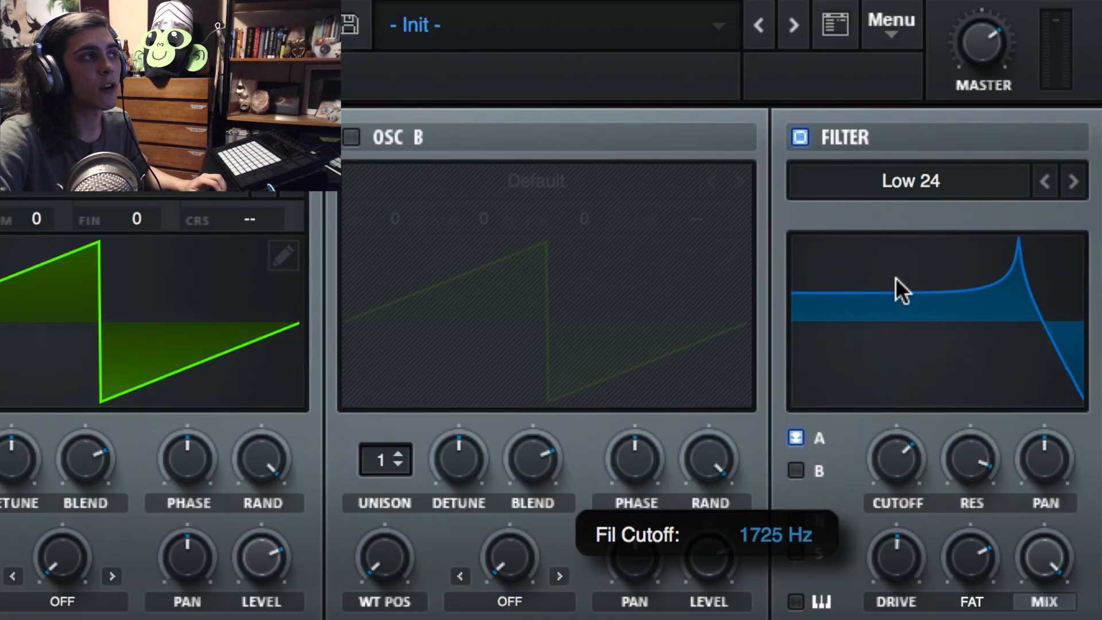
Step: Lower the filter resonance to 8%, raise it high again, and bring both cutoff and resonance down, with resonance at minimum
left_click_drag(895, 279, 940, 298)
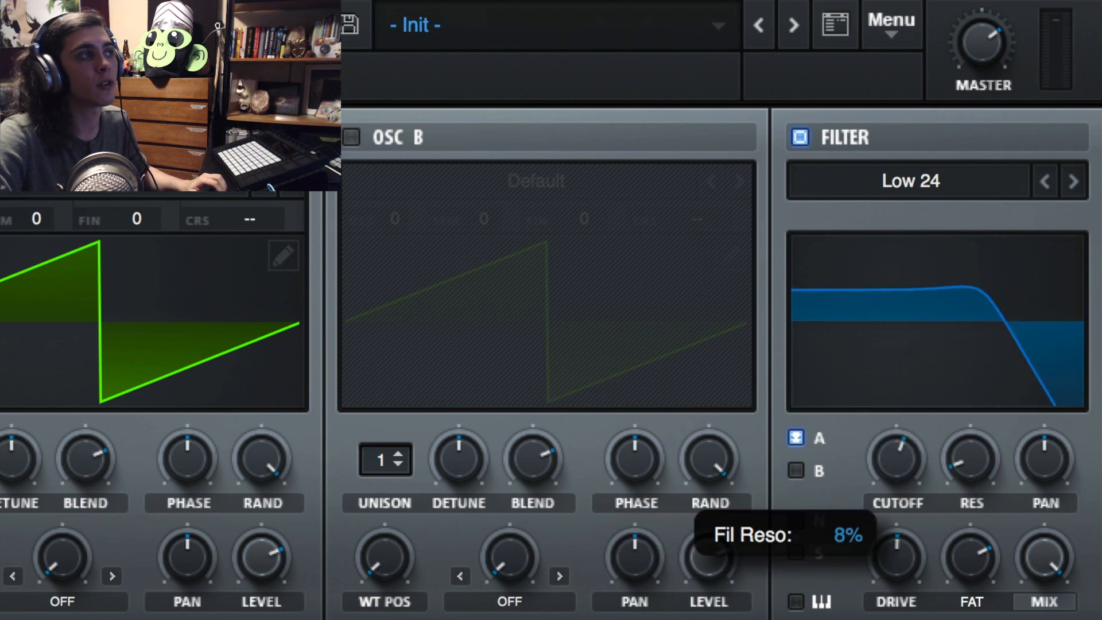
left_click_drag(976, 619, 988, 432)
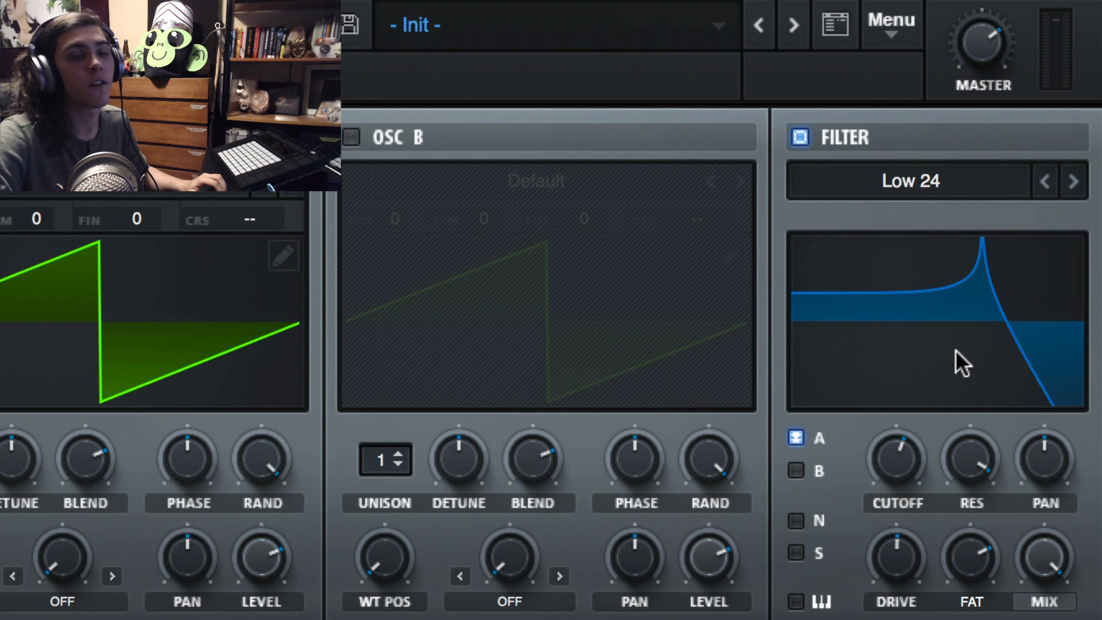
mouse_move(970, 476)
left_mouse_down()
mouse_move(971, 450)
mouse_move(972, 468)
left_mouse_up()
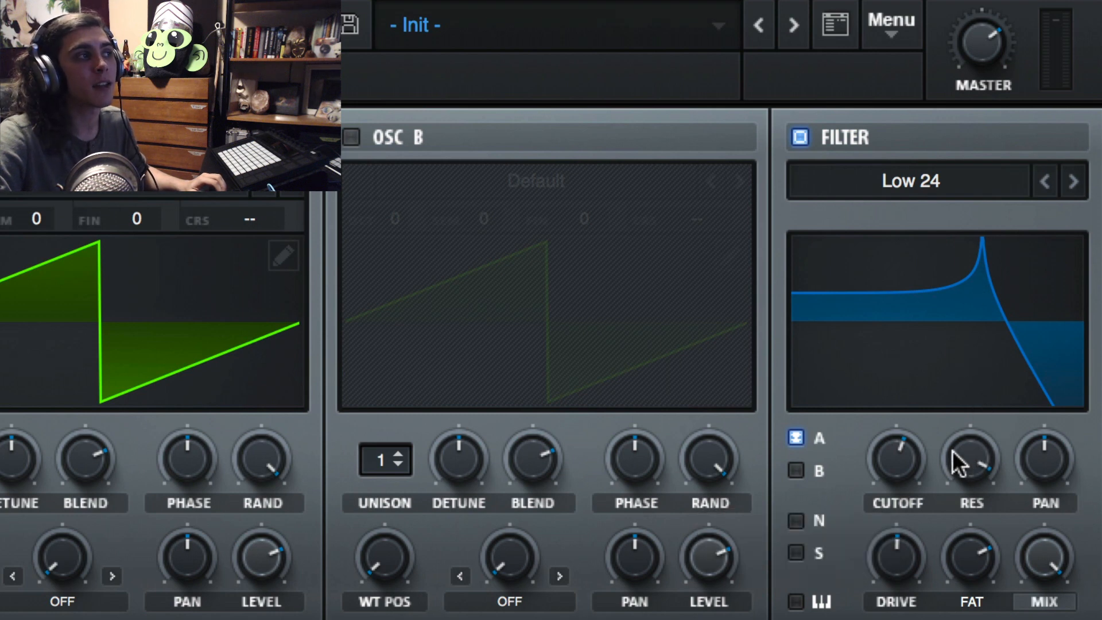
left_click_drag(903, 468, 899, 523)
left_click_drag(976, 479, 975, 511)
mouse_move(891, 485)
left_mouse_down()
mouse_move(944, 353)
mouse_move(909, 480)
left_mouse_up()
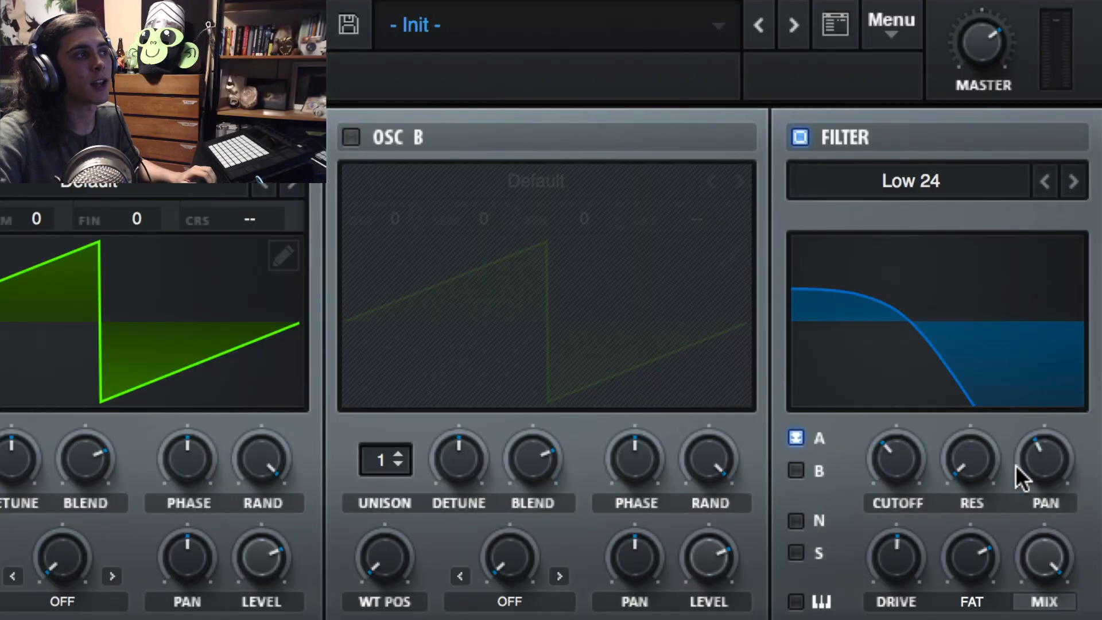
Step: Sweep the filter's pan to one side and the other while adjusting the cutoff, and return the pan to centre
left_click(1044, 454)
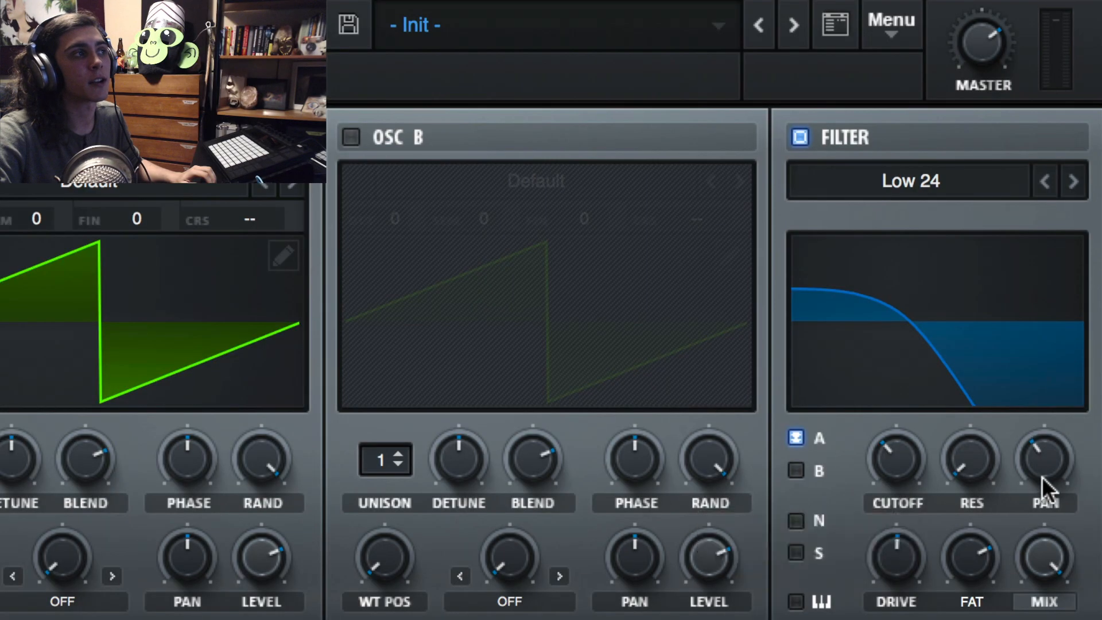
mouse_move(894, 469)
left_mouse_down()
mouse_move(916, 353)
mouse_move(903, 468)
left_mouse_up()
left_click_drag(1045, 466, 1038, 539)
mouse_move(896, 466)
left_mouse_down()
mouse_move(898, 377)
mouse_move(917, 381)
mouse_move(900, 458)
left_mouse_up()
left_click_drag(1045, 460, 1062, 313)
Step: Raise the filter cutoff above the middle, sweep the drive to just past its midpoint and try the fat control
mouse_move(897, 545)
left_mouse_down()
mouse_move(937, 438)
mouse_move(912, 491)
mouse_move(910, 583)
mouse_move(891, 513)
mouse_move(908, 433)
mouse_move(903, 565)
mouse_move(904, 514)
mouse_move(908, 545)
mouse_move(884, 548)
mouse_move(901, 519)
mouse_move(895, 566)
left_mouse_up()
left_click_drag(905, 447, 899, 418)
left_click_drag(914, 552, 879, 617)
left_click_drag(956, 567, 986, 532)
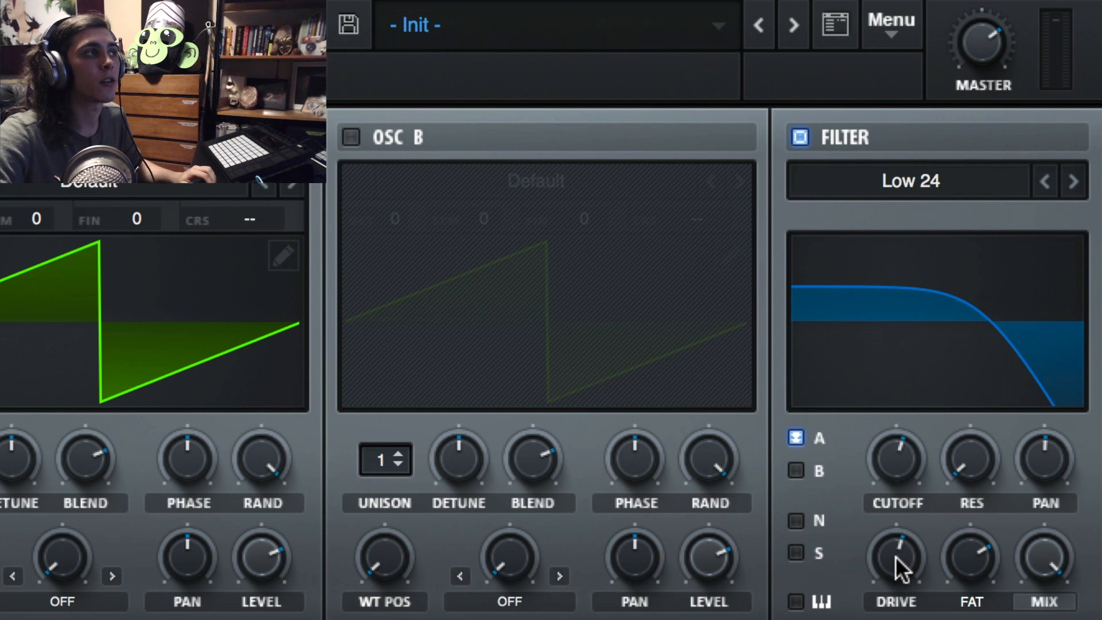
Step: Set the filter to the Multi type L/B/H 24, lower its cutoff, and sweep the morph down to a low setting
left_click(988, 172)
mouse_move(949, 270)
mouse_move(1001, 257)
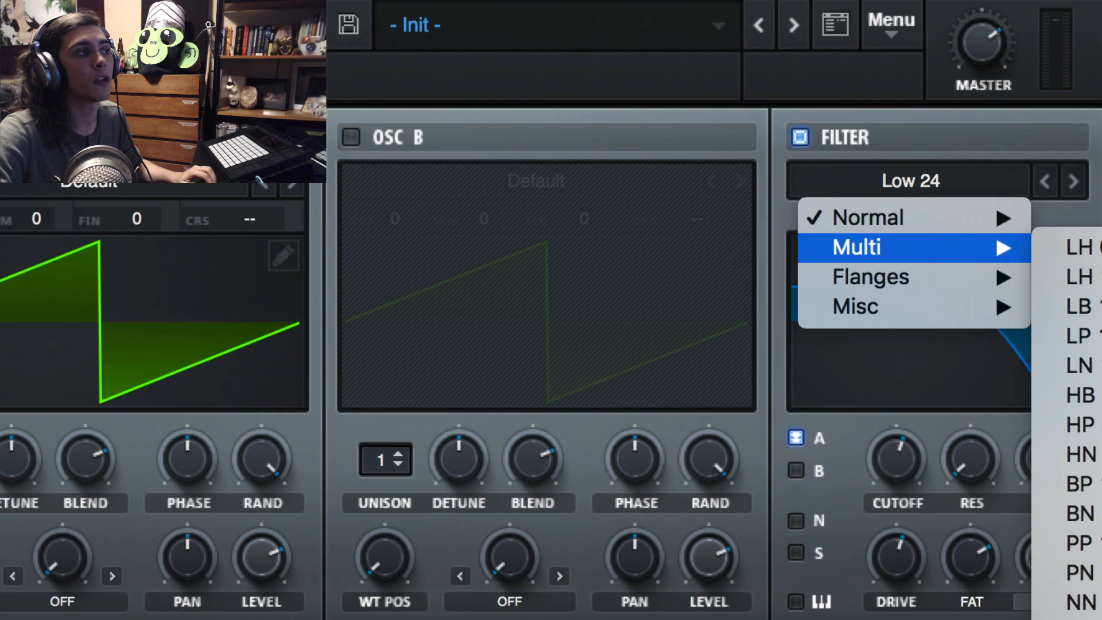
left_click(1084, 619)
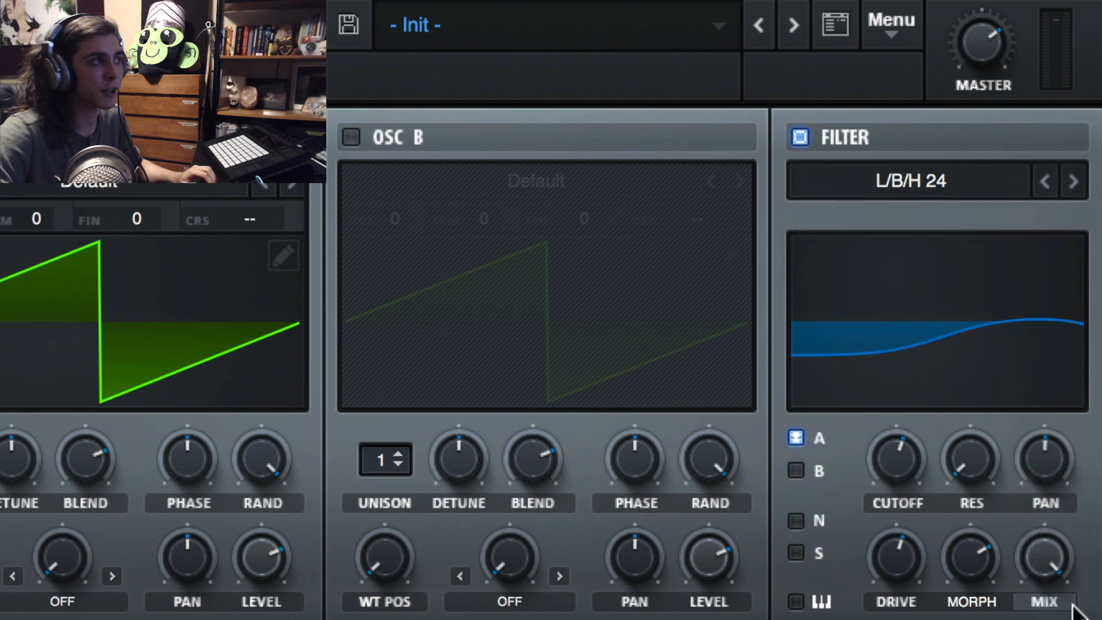
left_click_drag(905, 450, 896, 541)
left_click_drag(969, 554, 937, 534)
left_click_drag(991, 544, 976, 619)
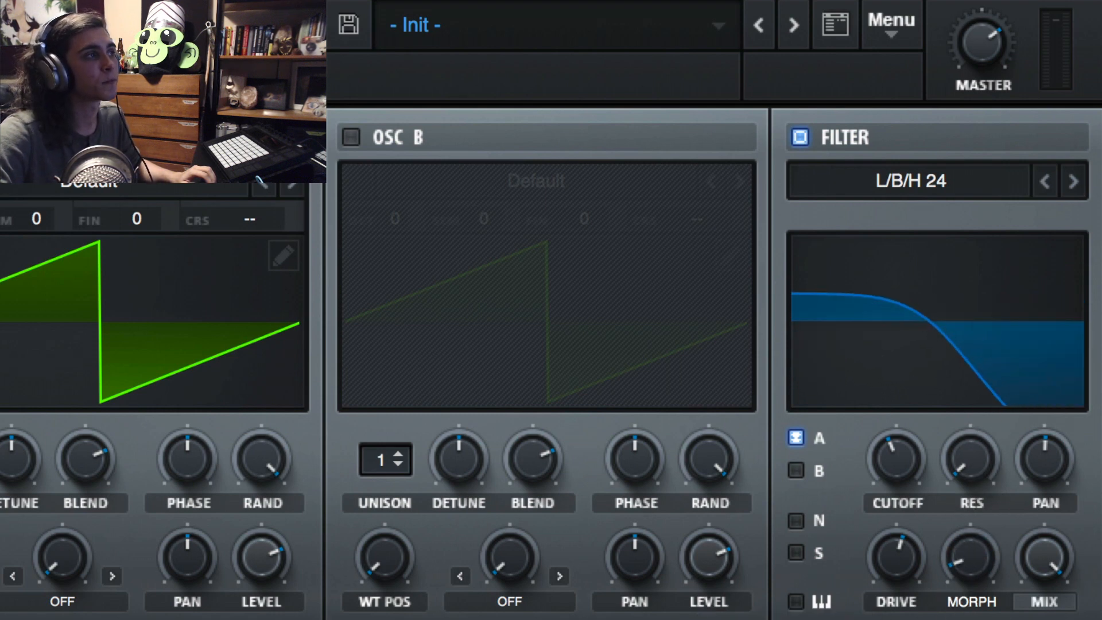
Step: Try the filter's mix control, switch it to Level mode and back to Mix at maximum
left_click_drag(1052, 555, 1034, 401)
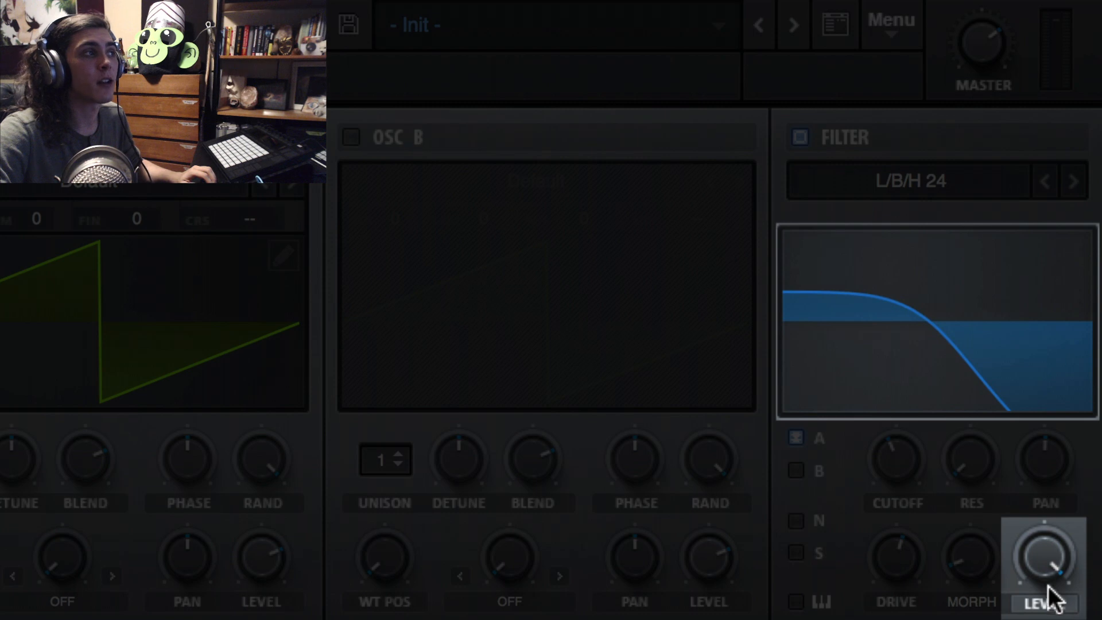
left_click_drag(1048, 586, 1078, 563)
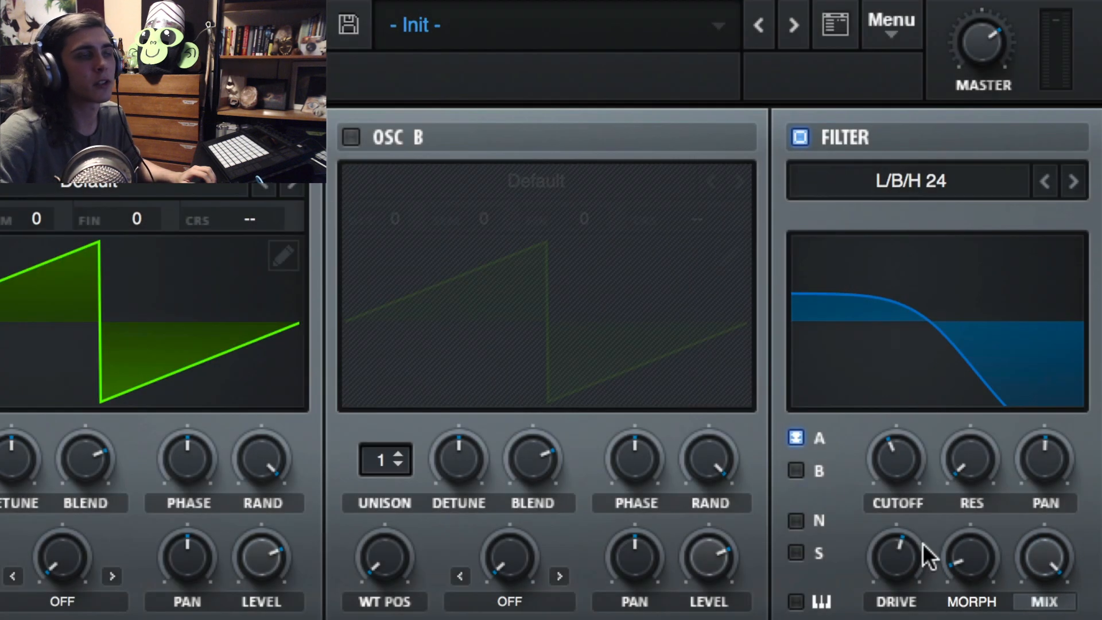
Step: Show the filter graph as Phases, sweep the cutoff to the middle, and return to the standard response curve
left_click(855, 371)
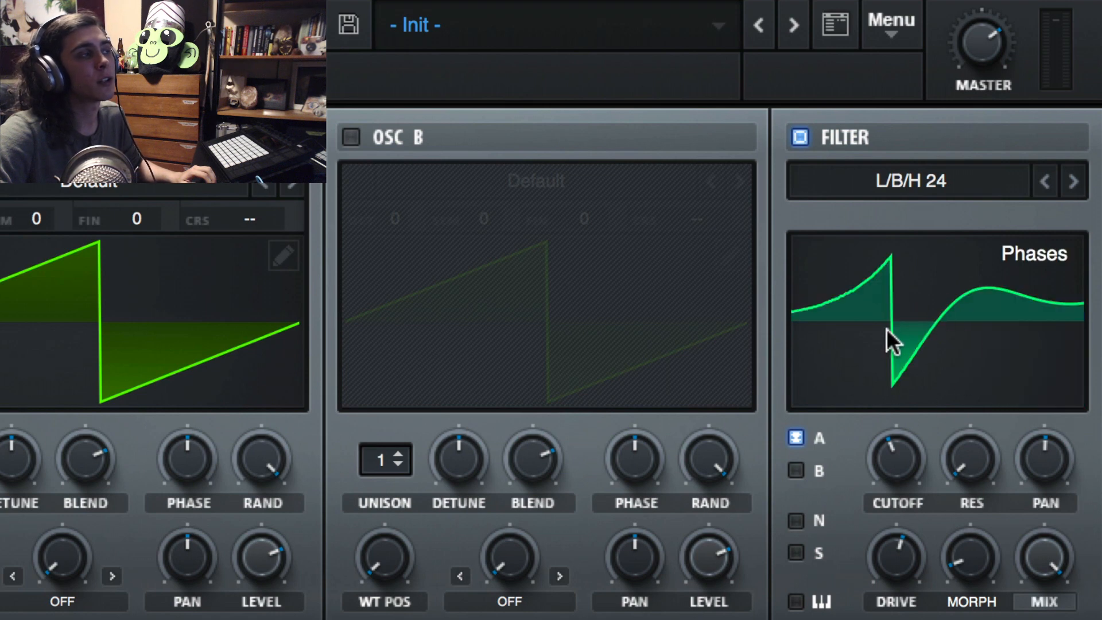
left_click_drag(902, 474, 956, 239)
left_click(919, 322)
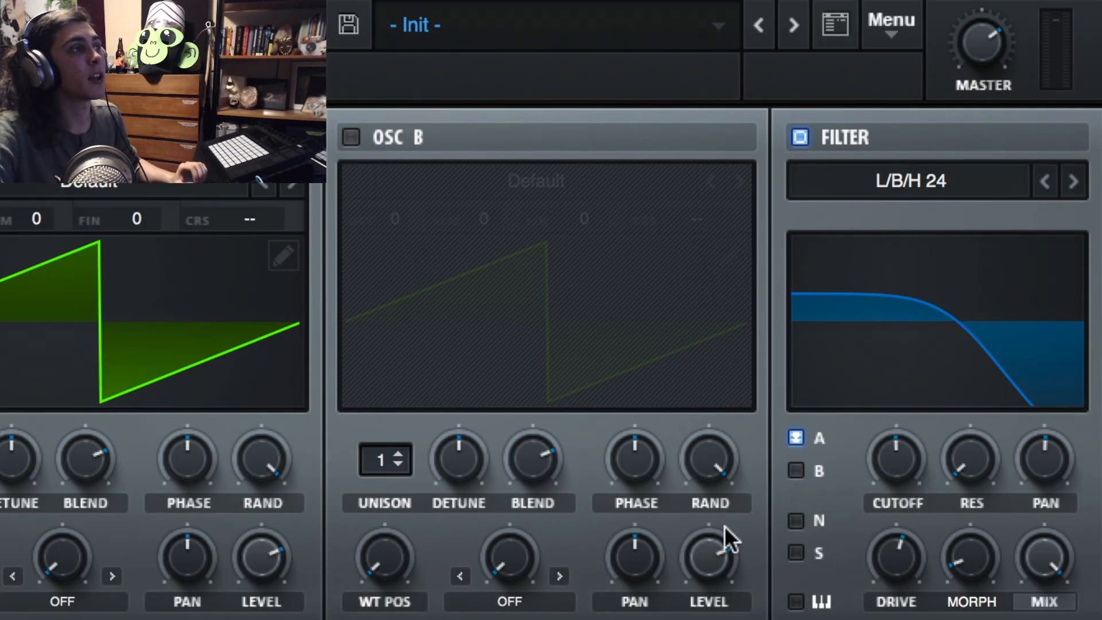
Step: Toggle the filter routing of oscillators B and A off and on, ending with only oscillator A routed
left_click(796, 466)
left_click(798, 440)
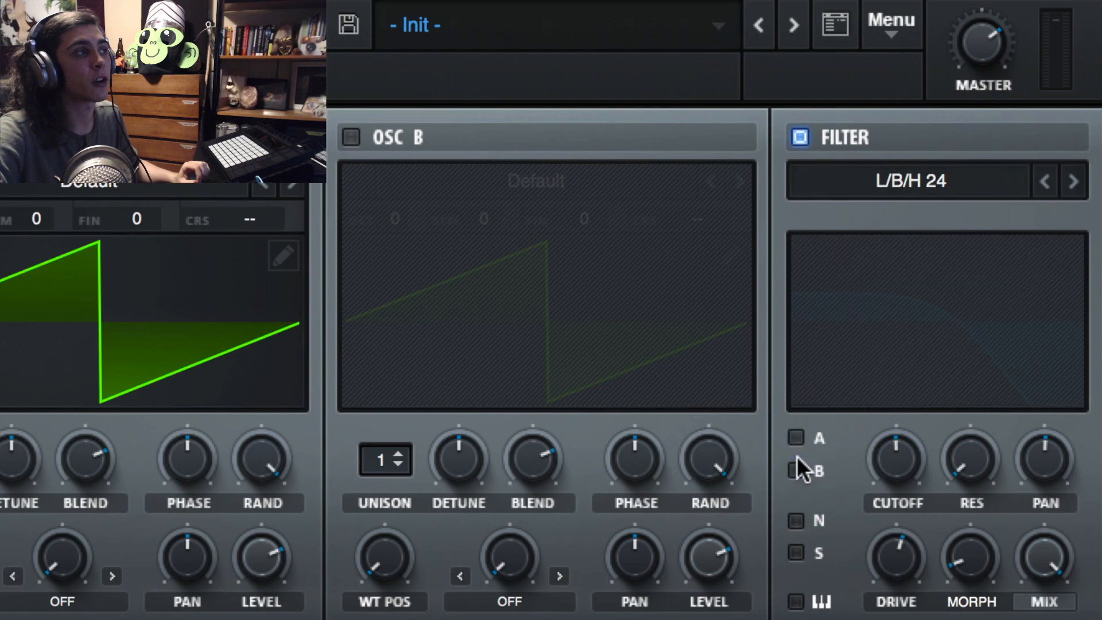
left_click(797, 465)
left_click(797, 439)
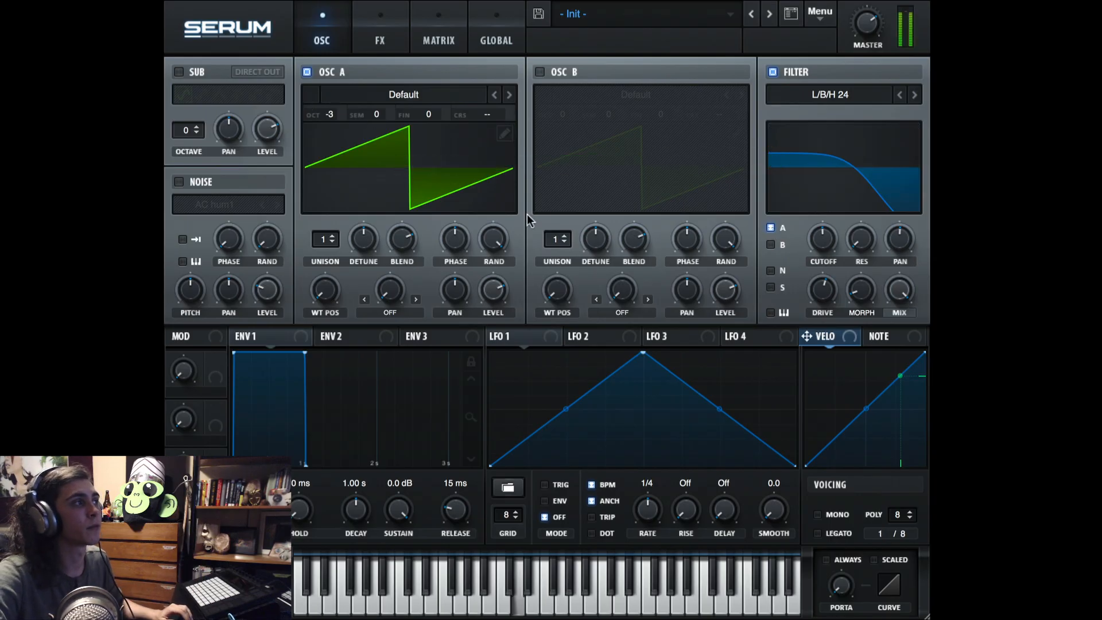
Step: Enable oscillator B, route it into the filter and lower the cutoff
left_click(540, 72)
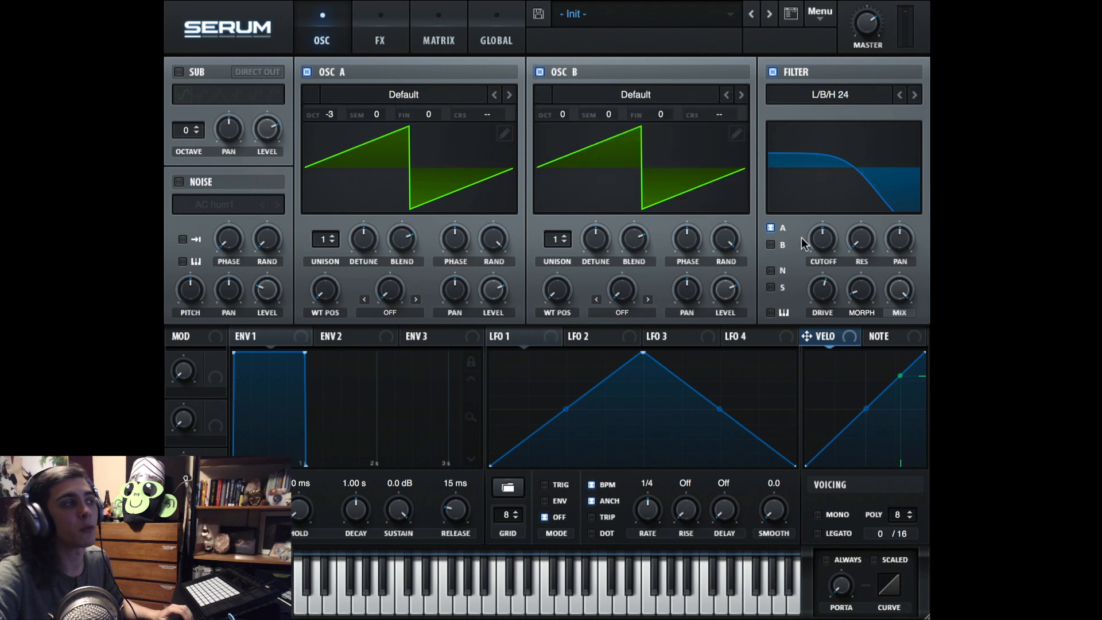
left_click(770, 245)
left_click_drag(823, 240, 815, 264)
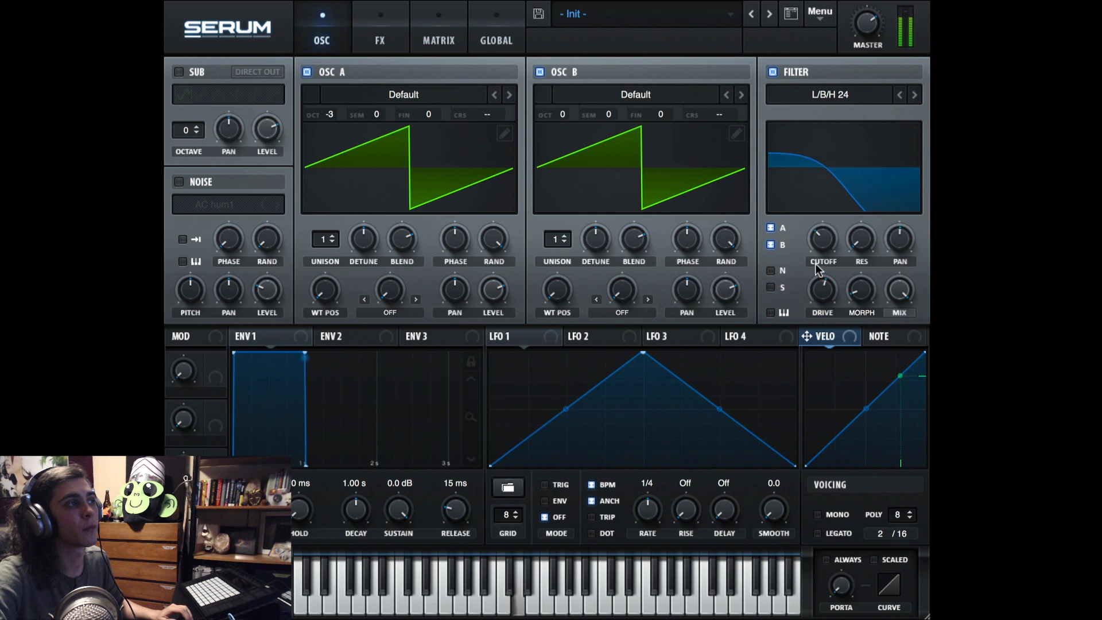
Step: Route the noise and sub oscillators into the filter, restore routing to oscillator A only, and turn off oscillator B
left_click(770, 269)
left_click(771, 287)
left_click(771, 287)
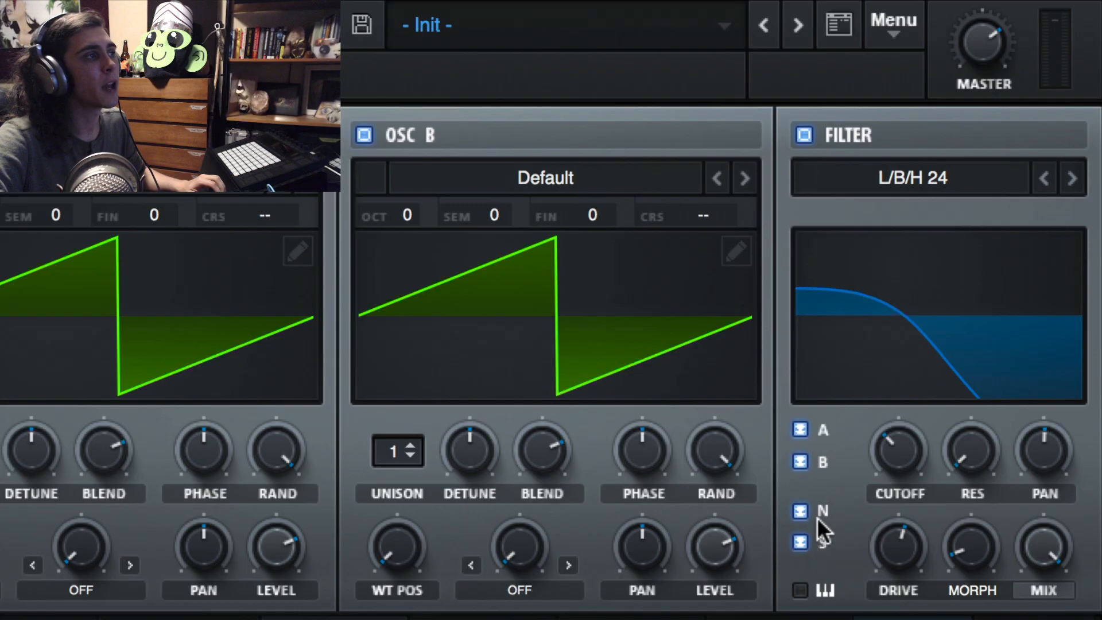
left_click(770, 272)
left_click(800, 427)
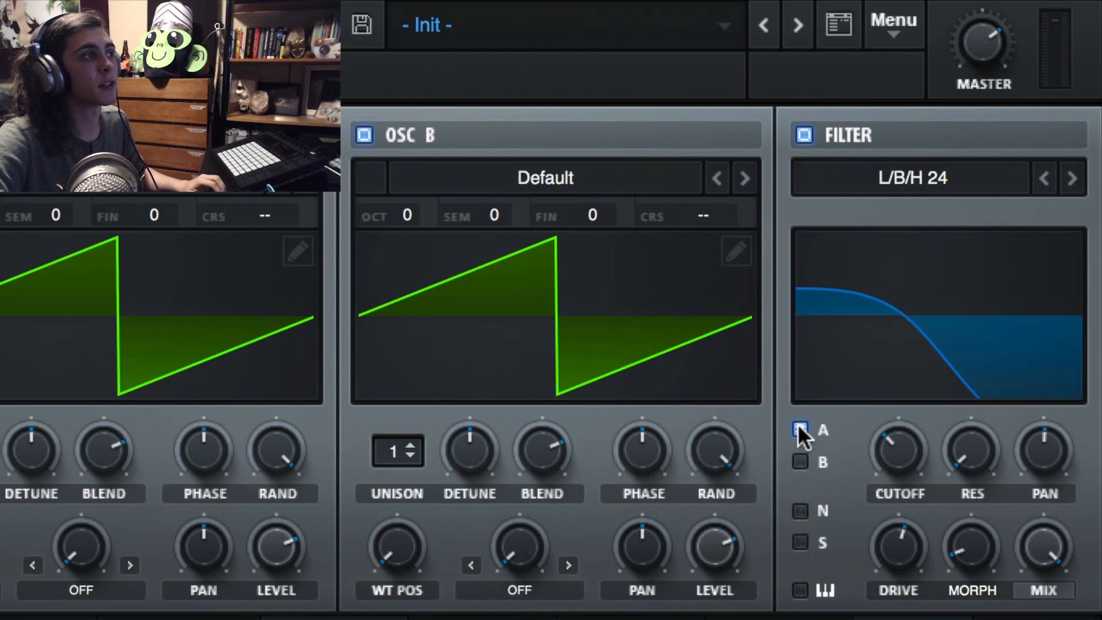
left_click(364, 136)
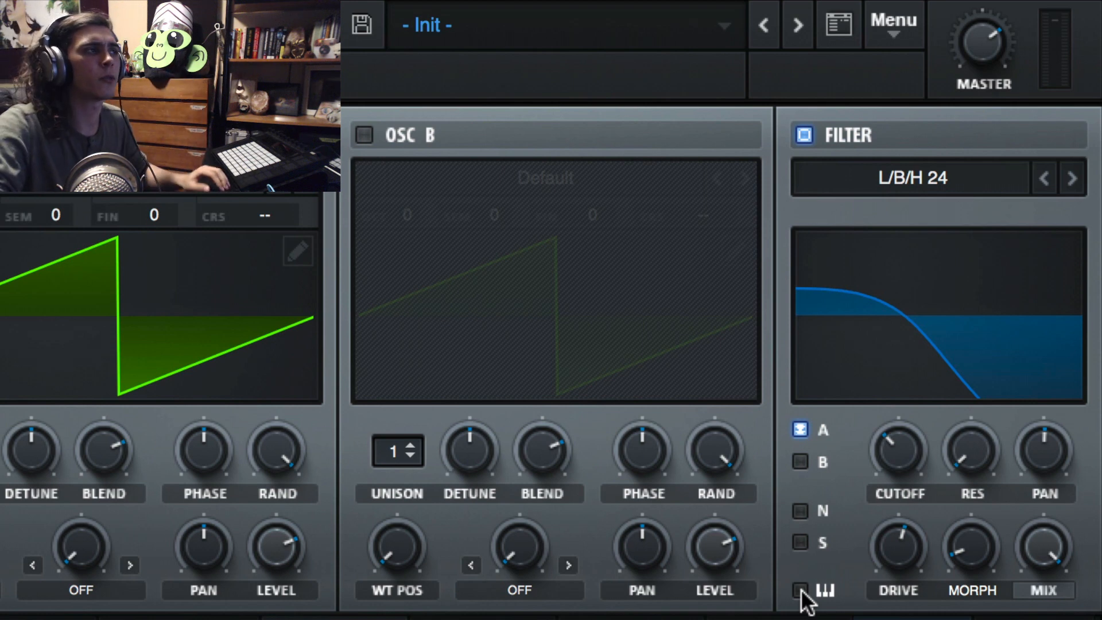
Step: Set the filter type to the comb filter Cmb - and raise its resonance
left_click(910, 162)
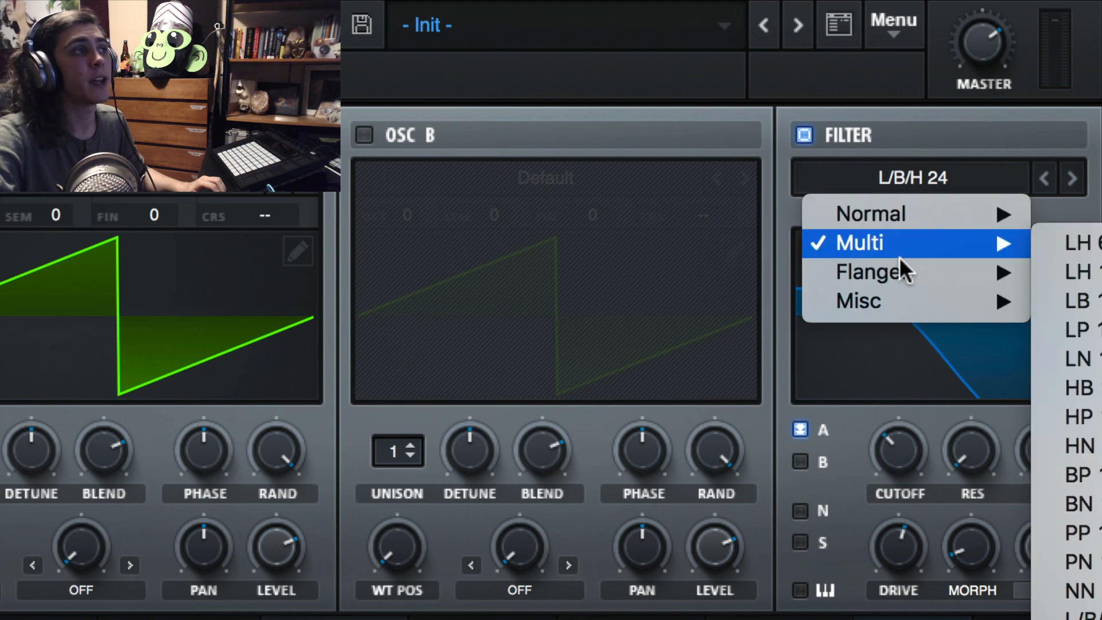
mouse_move(959, 273)
left_click(1079, 300)
left_click_drag(972, 463, 996, 221)
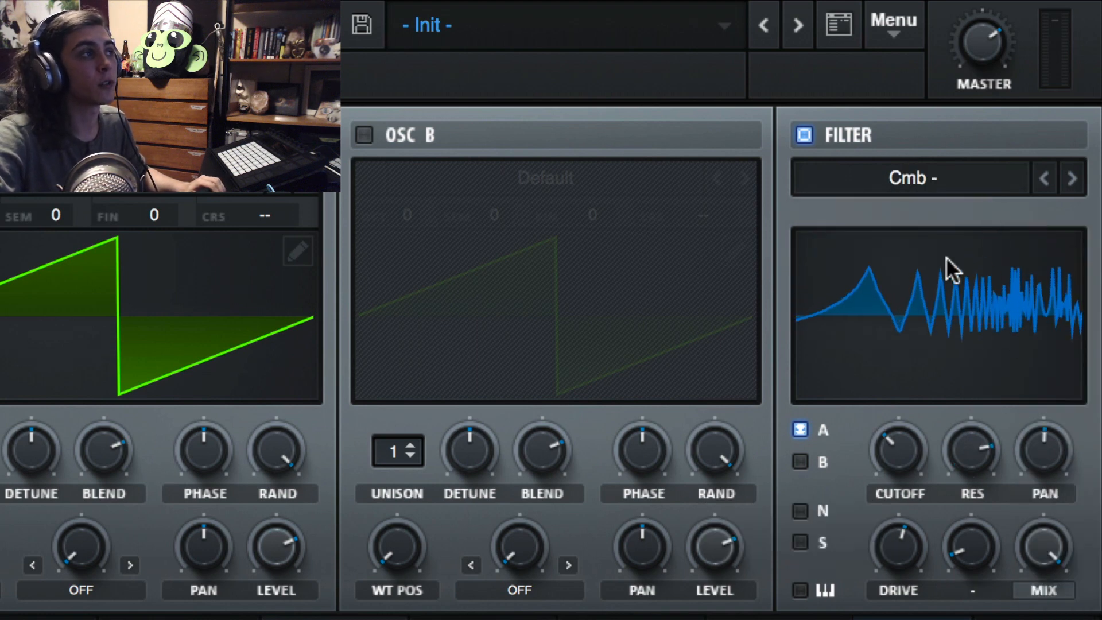
Step: Sweep the comb filter's cutoff down and up around the low range and raise its resonance further
left_click_drag(884, 434, 894, 467)
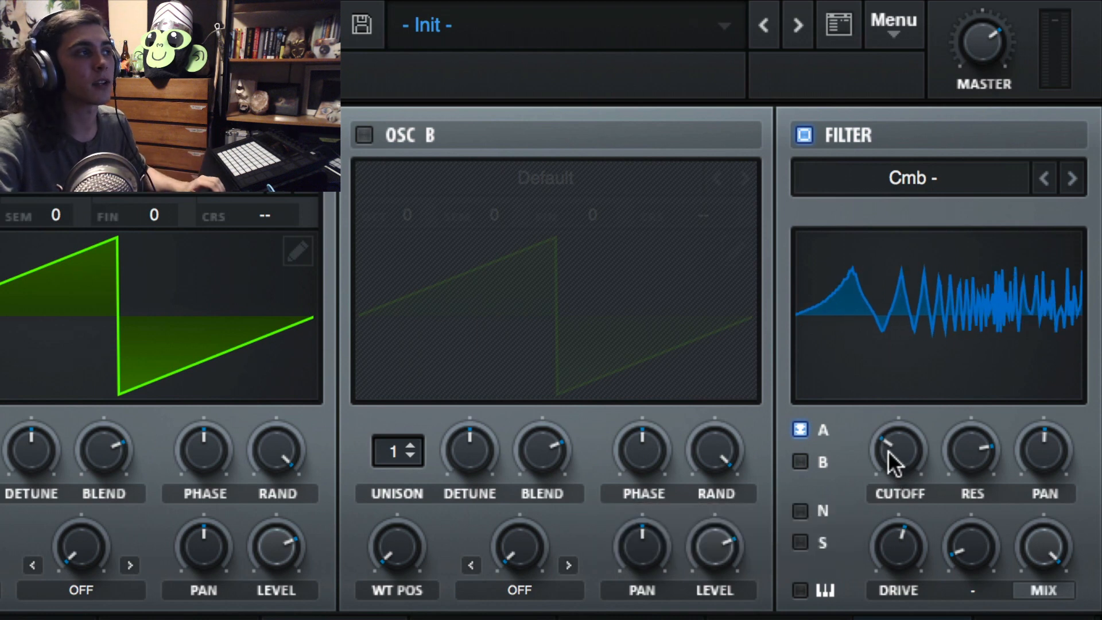
left_click_drag(894, 462, 894, 450)
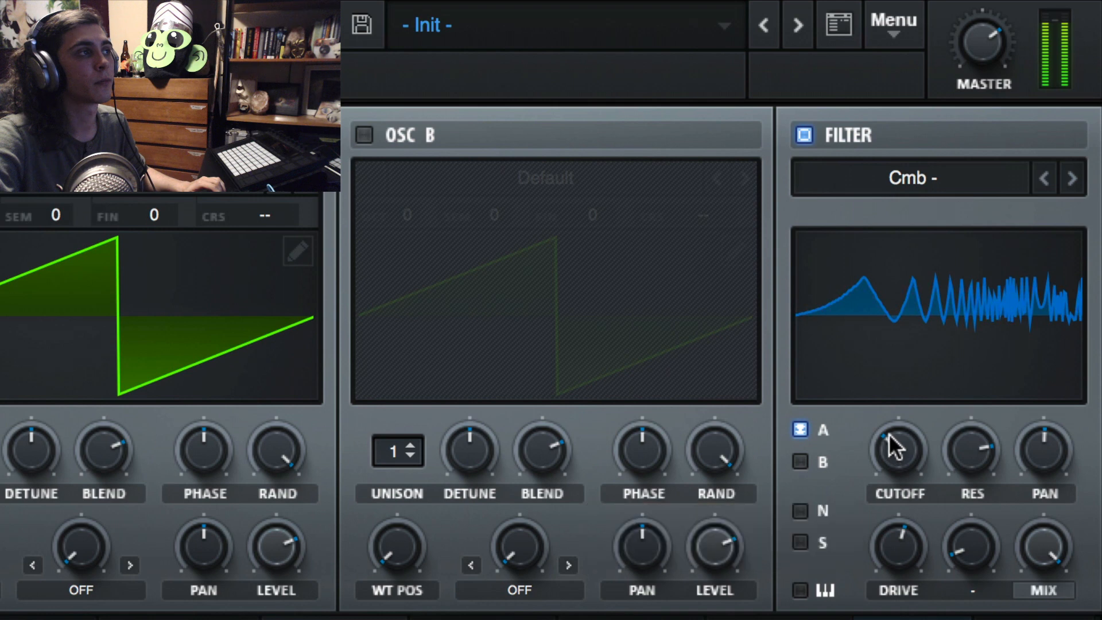
left_click_drag(967, 436, 974, 377)
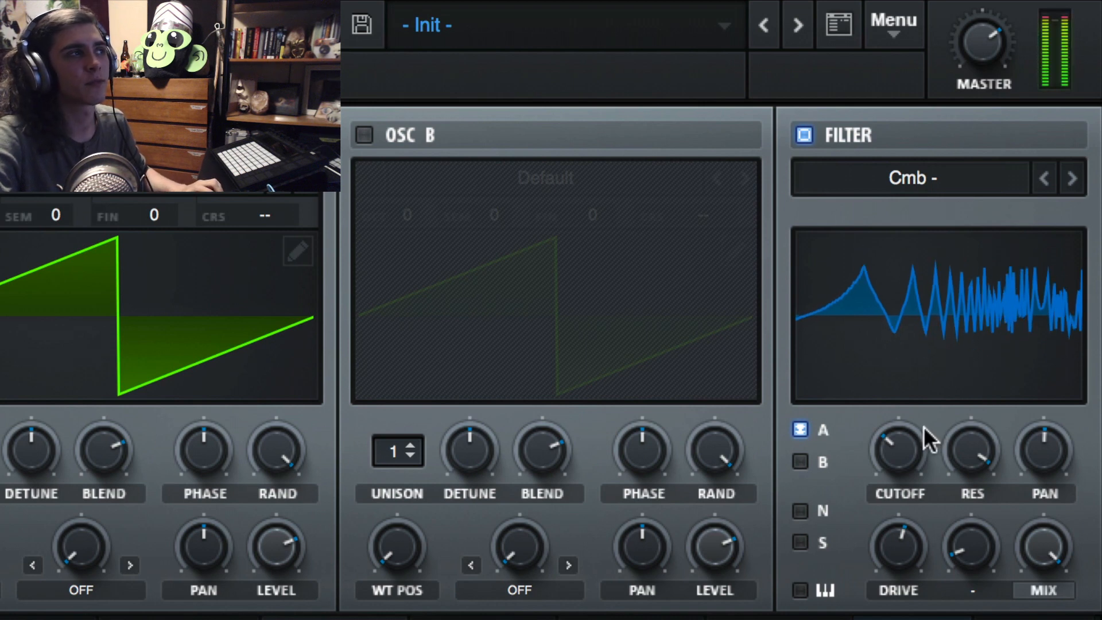
left_click_drag(922, 429, 910, 470)
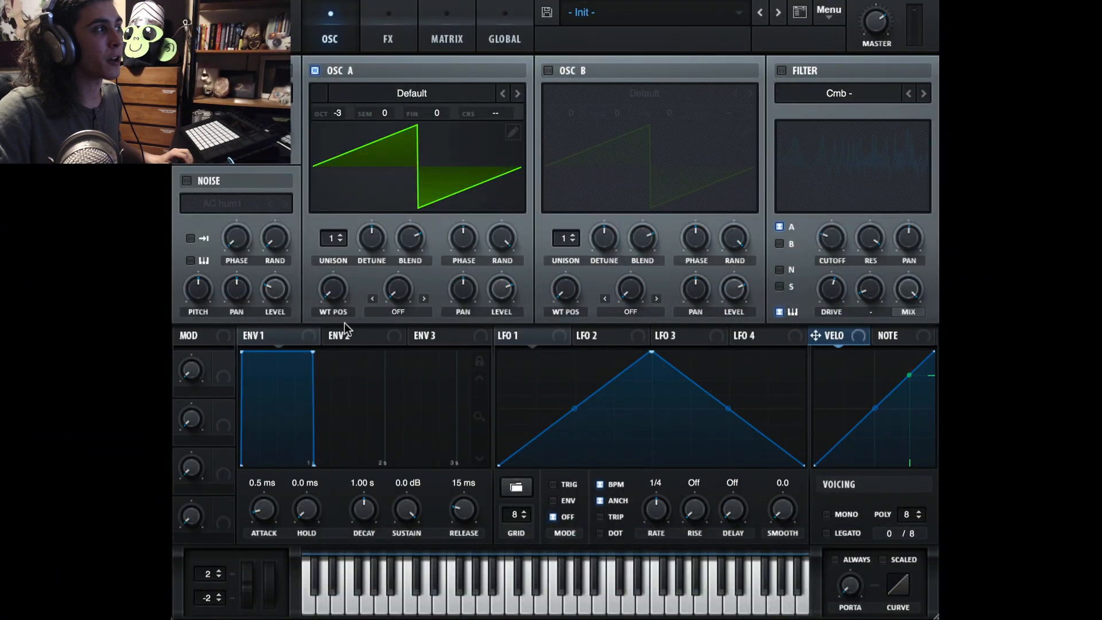
Step: Show envelope 3 and the note modulator, and assign envelope 2 to oscillator A's level at full modulation depth
left_click(410, 338)
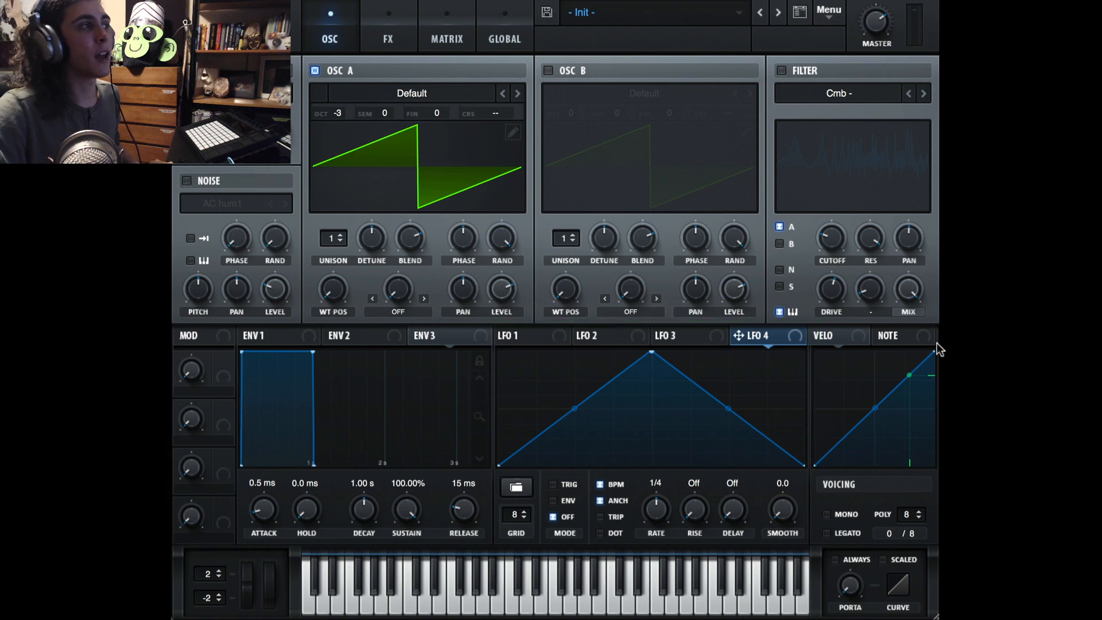
left_click(894, 336)
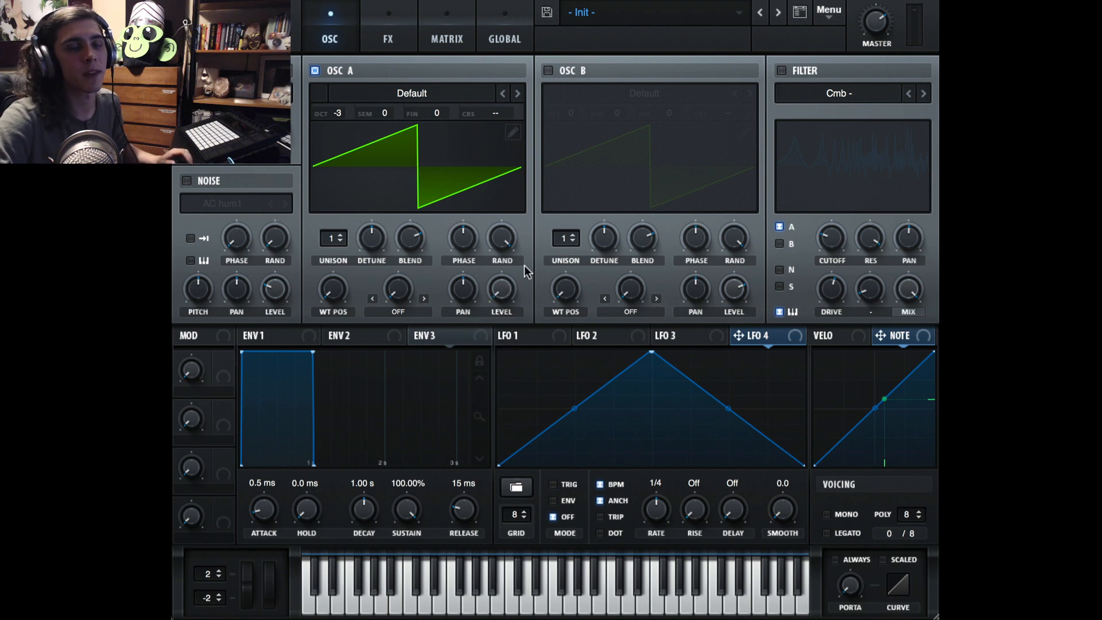
left_click(347, 337)
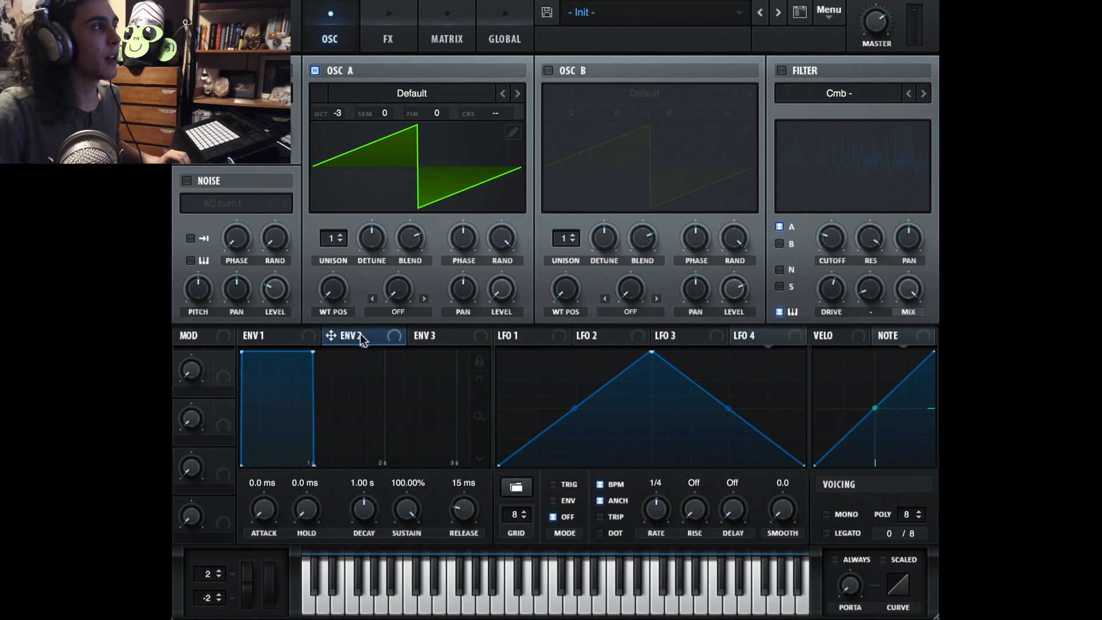
left_click_drag(340, 336, 501, 289)
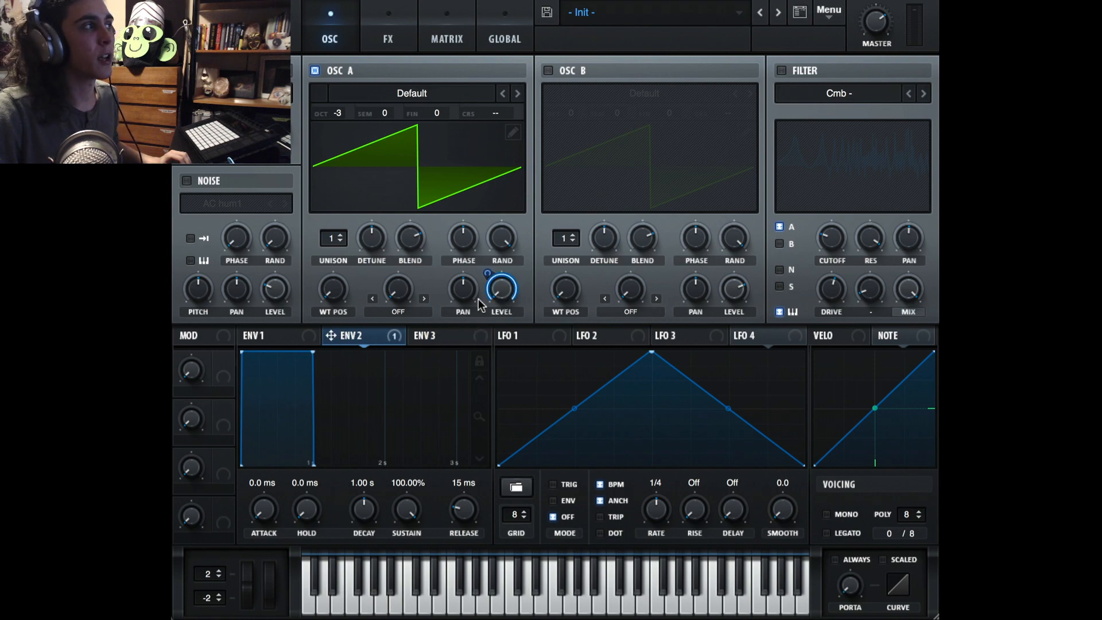
left_click_drag(485, 275, 471, 332)
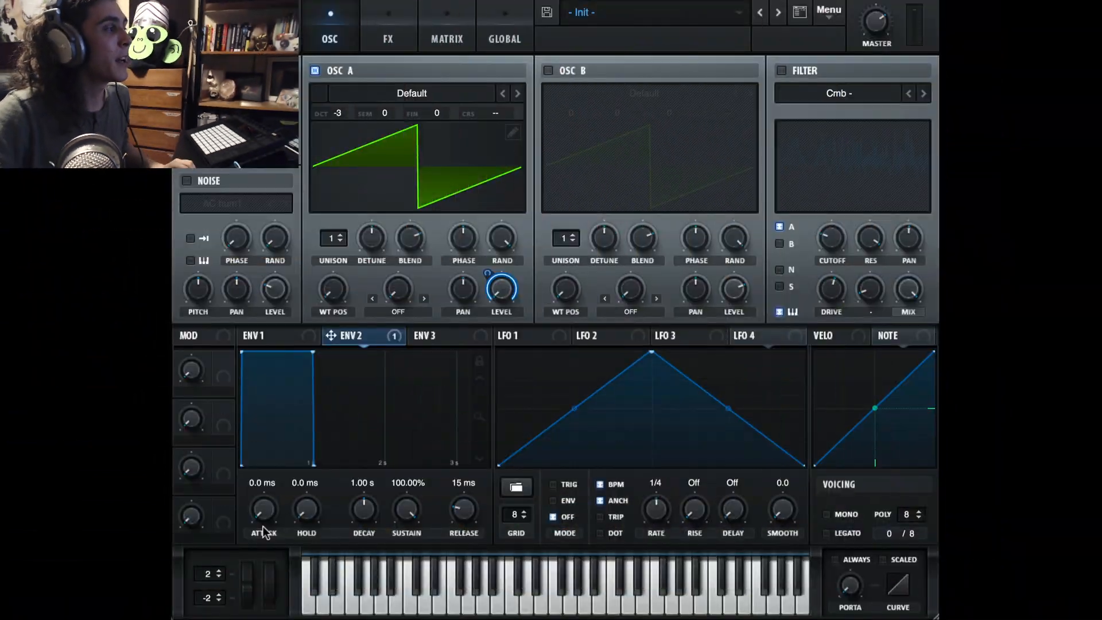
Step: Shape envelope 2 with an attack of 1.27 s, a sustain of 47.95% and a release of 3.26 s
left_click_drag(259, 515, 366, 388)
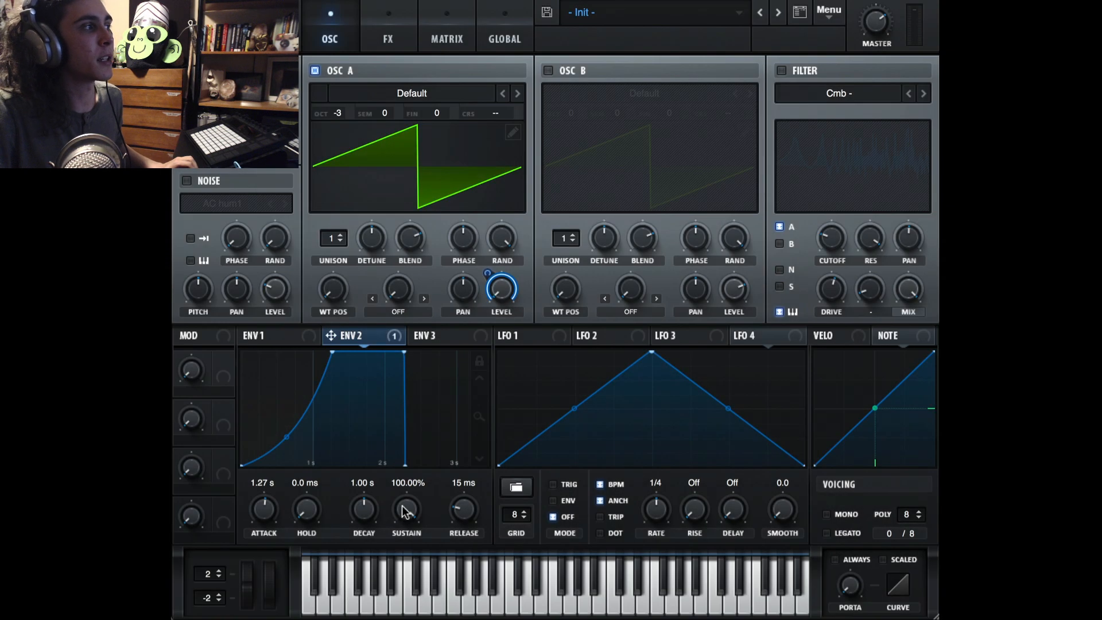
left_click_drag(406, 511, 394, 591)
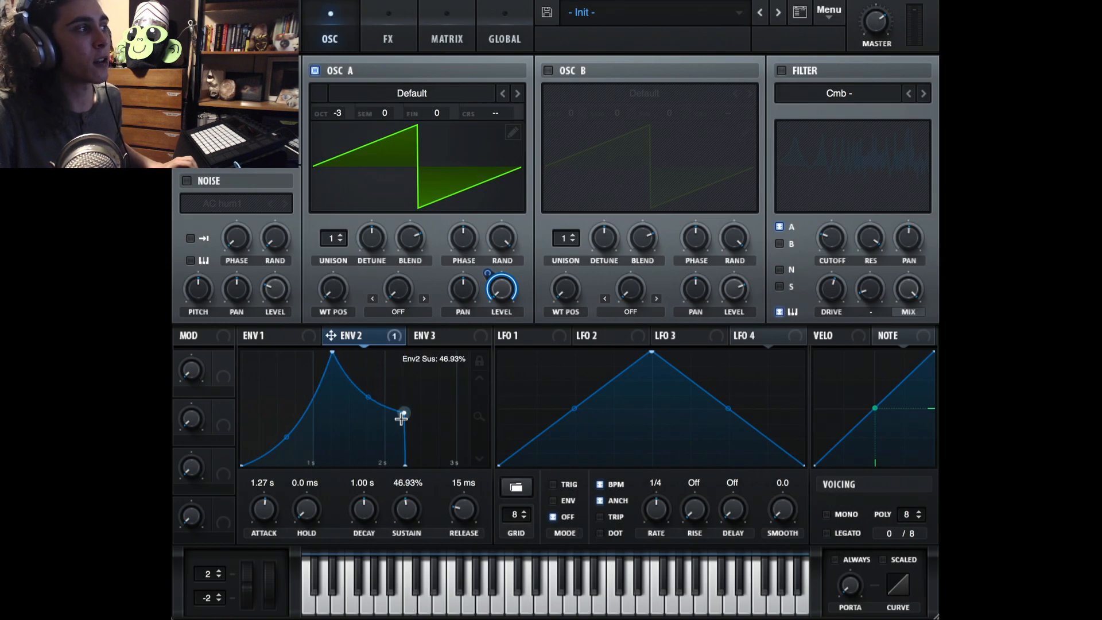
left_click_drag(404, 414, 405, 415)
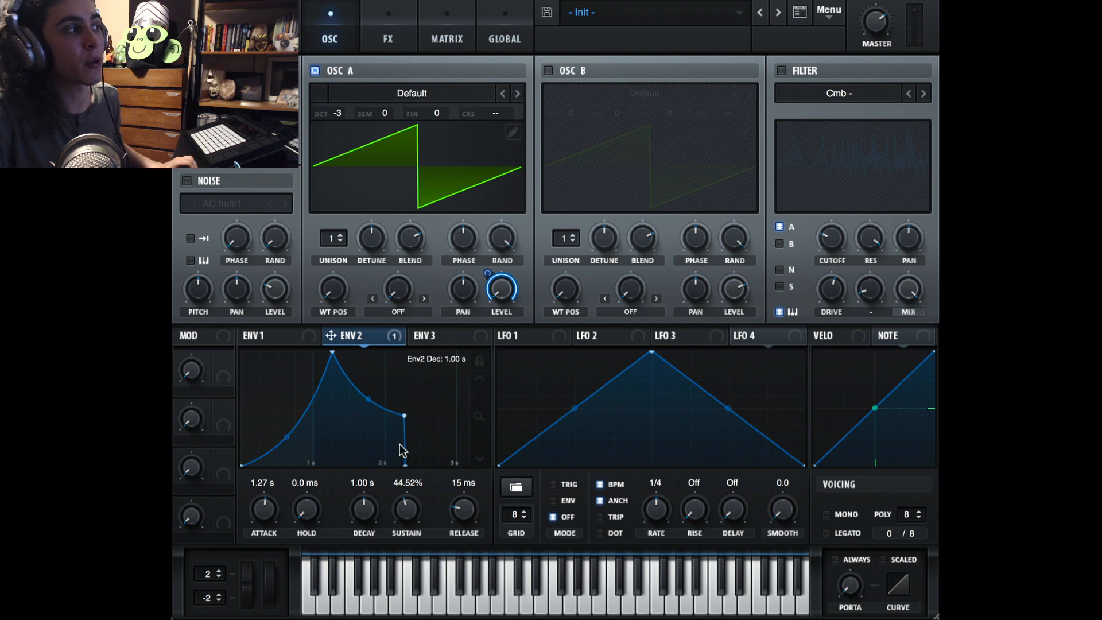
left_click_drag(405, 508, 407, 504)
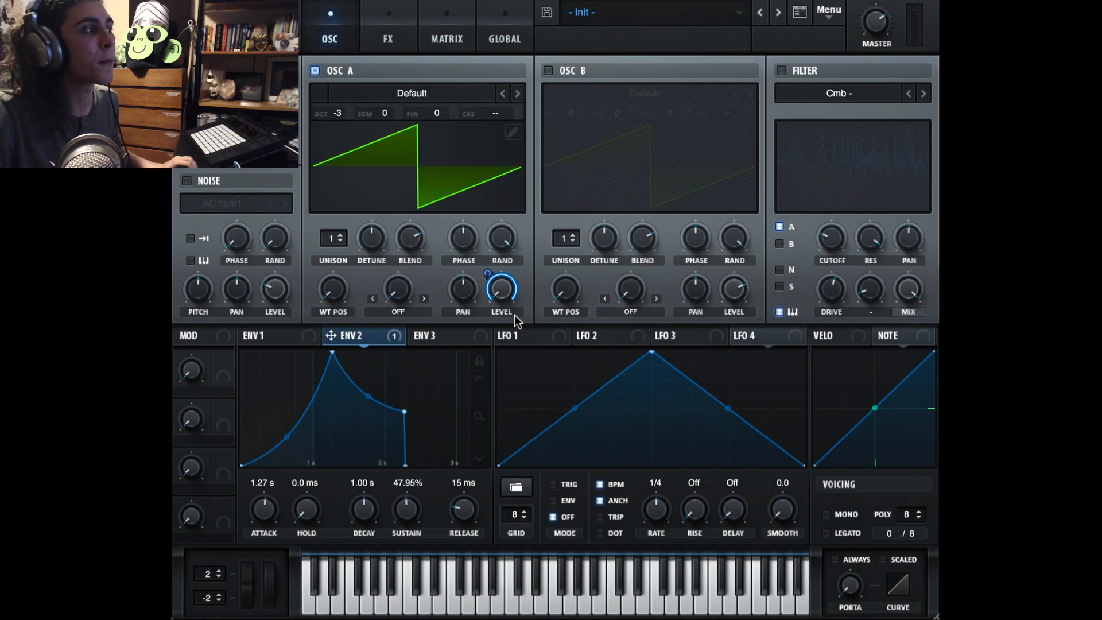
left_click_drag(466, 510, 481, 463)
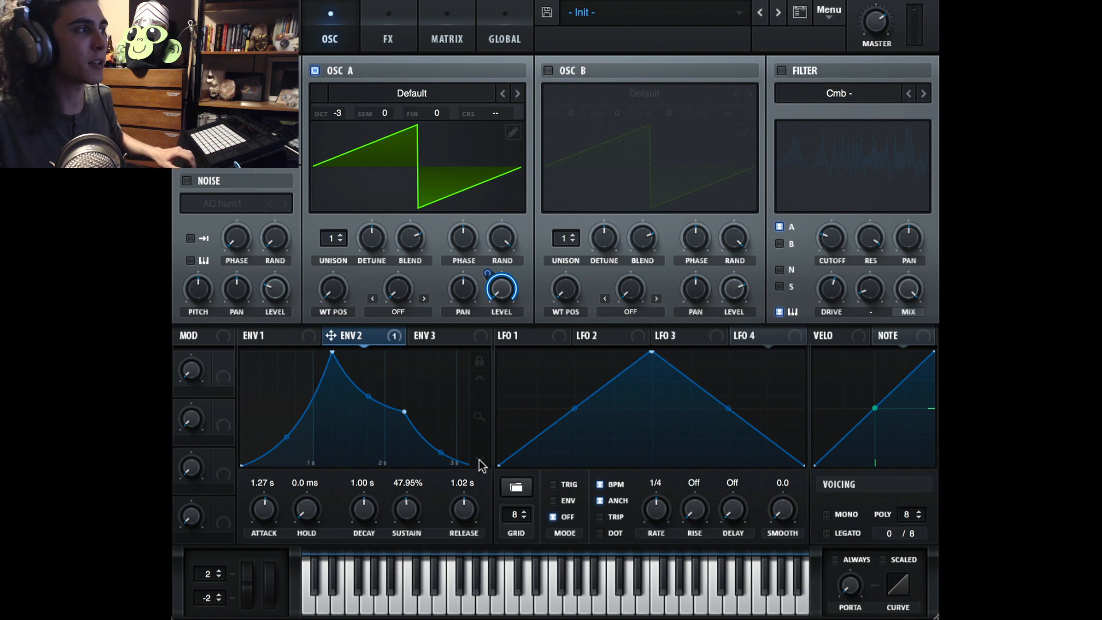
left_click_drag(472, 503, 464, 484)
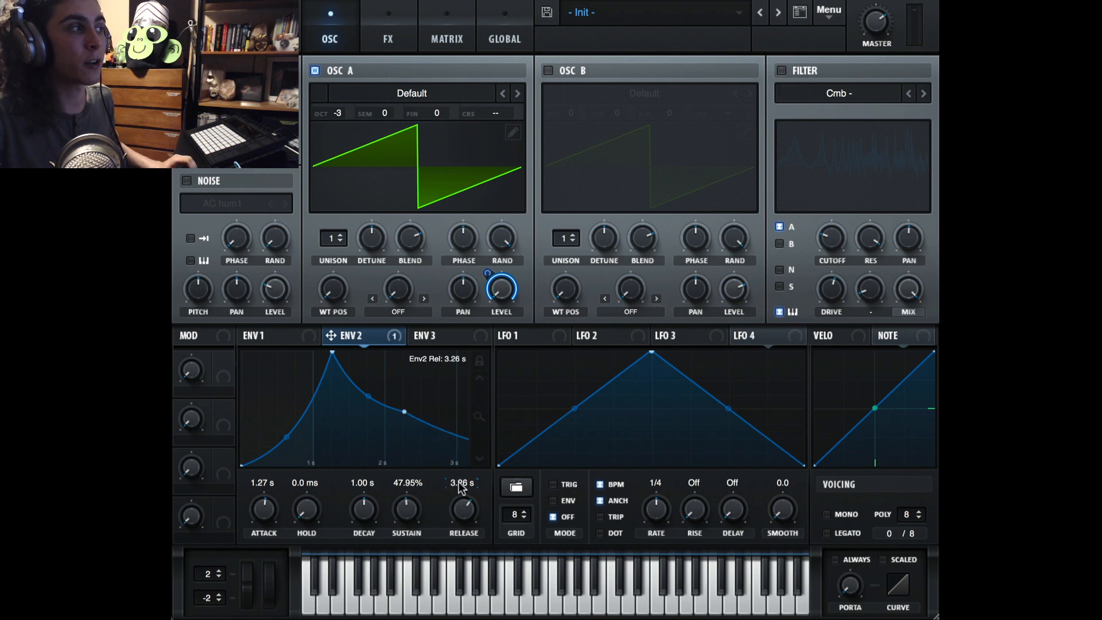
Step: Remove envelope 2's modulation from oscillator A's level and shorten envelope 1's release to 35 ms
right_click(357, 333)
left_click(401, 411)
left_click(262, 337)
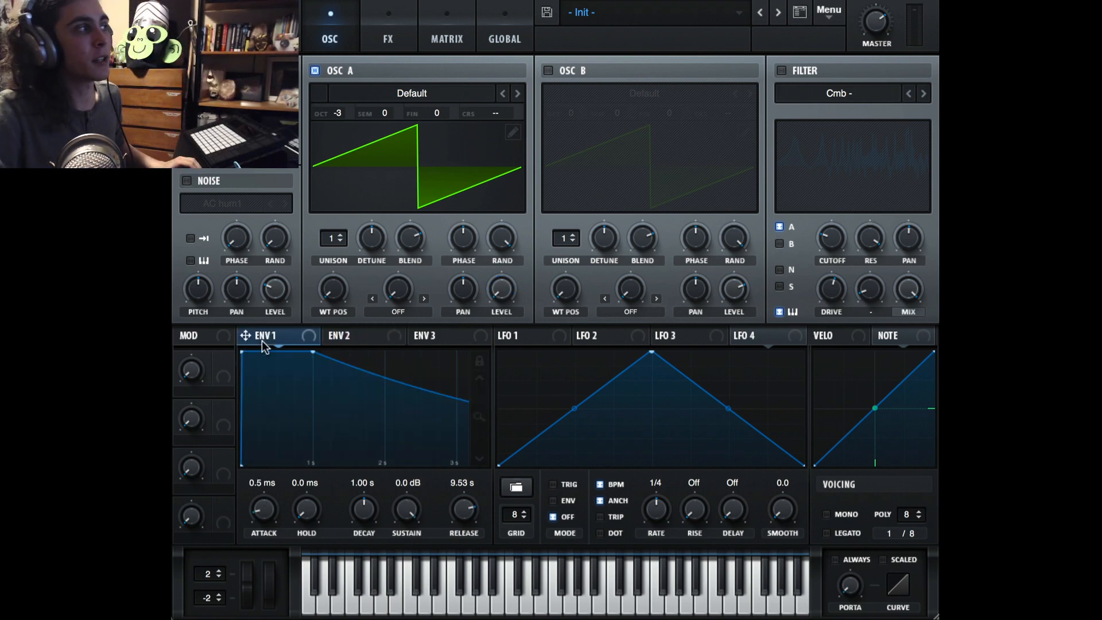
left_click_drag(464, 509, 453, 581)
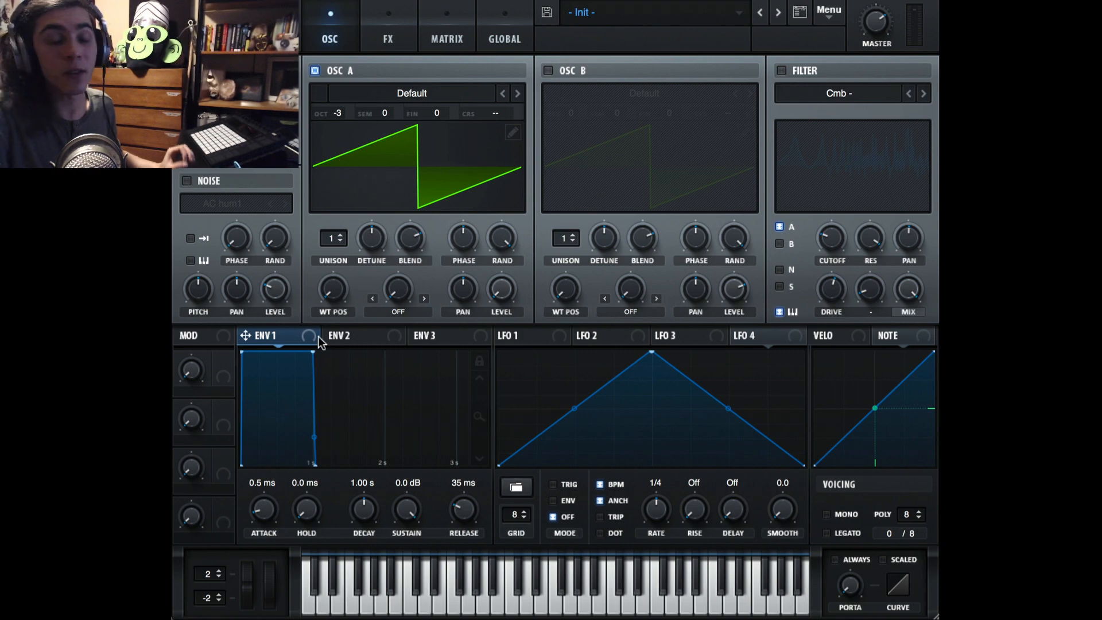
Step: Assign envelope 2 to oscillator A's wavetable position and load the Electric Guitar [SL] wavetable into that oscillator
left_click(360, 340)
left_click_drag(356, 337, 336, 299)
left_click(396, 92)
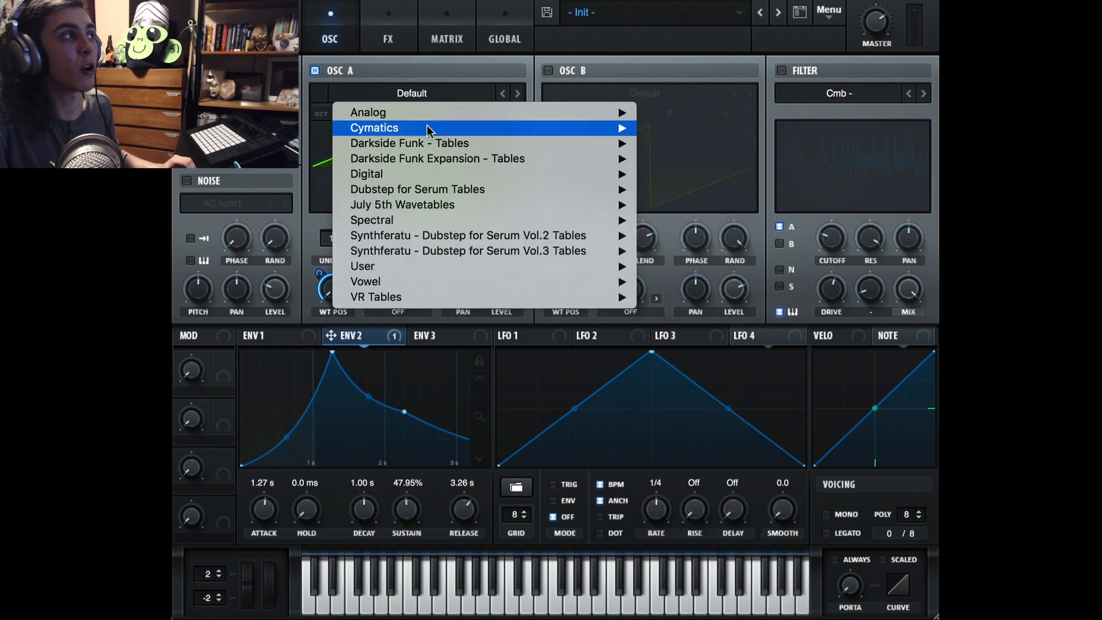
mouse_move(520, 220)
left_click(683, 265)
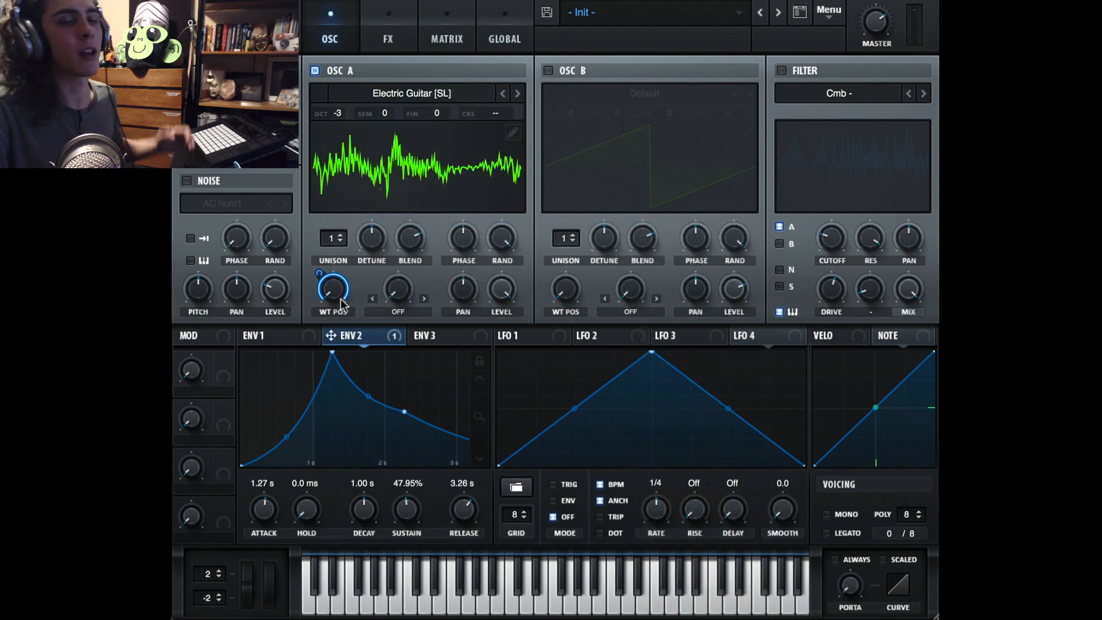
Step: Show envelopes 1 and 3, and modulate oscillator A's level with LFO 1 at full depth
left_click(307, 333)
left_click(438, 345)
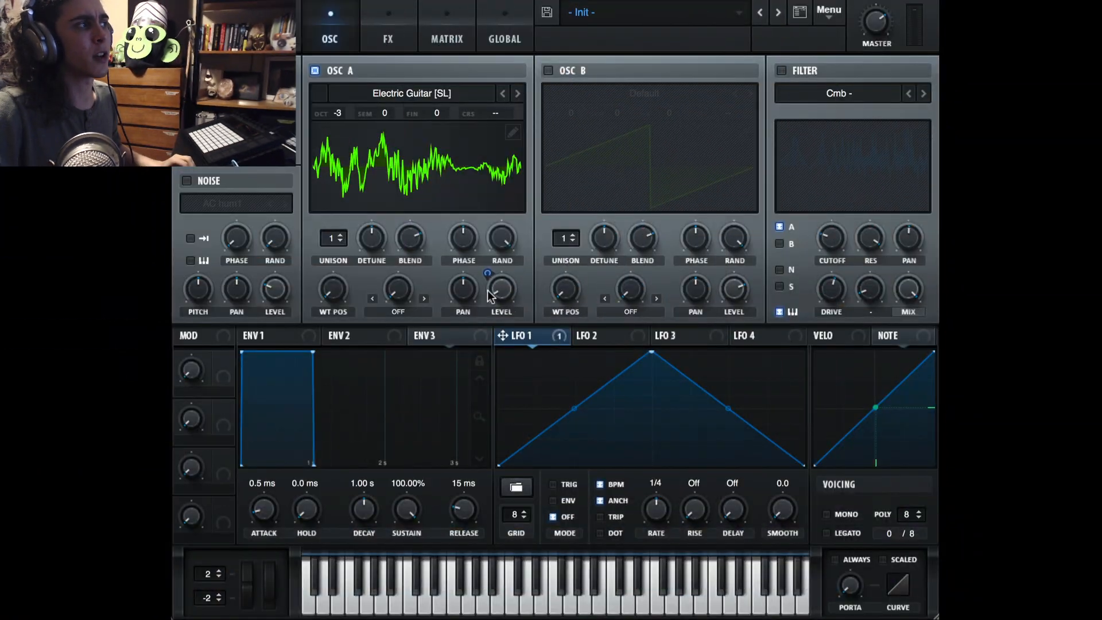
left_click_drag(483, 278, 501, 290)
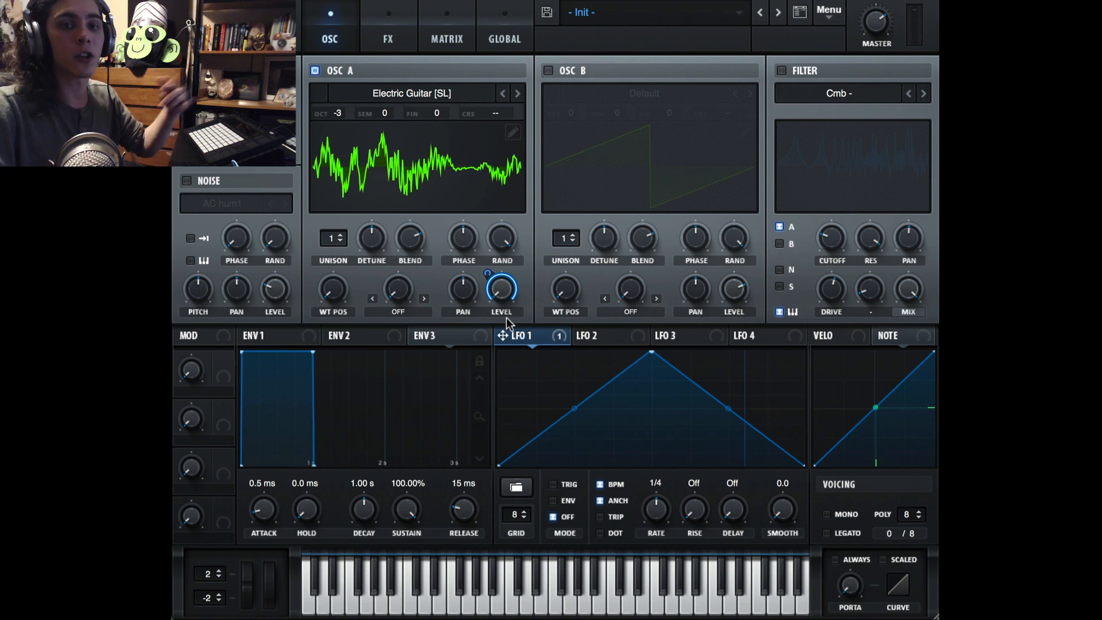
Step: Add points to LFO 1's curve to form a zigzag, and shift its middle and highest peaks to the right
double_click(543, 427)
left_click_drag(543, 427, 574, 450)
double_click(564, 372)
double_click(602, 405)
left_click_drag(603, 405, 636, 443)
double_click(617, 359)
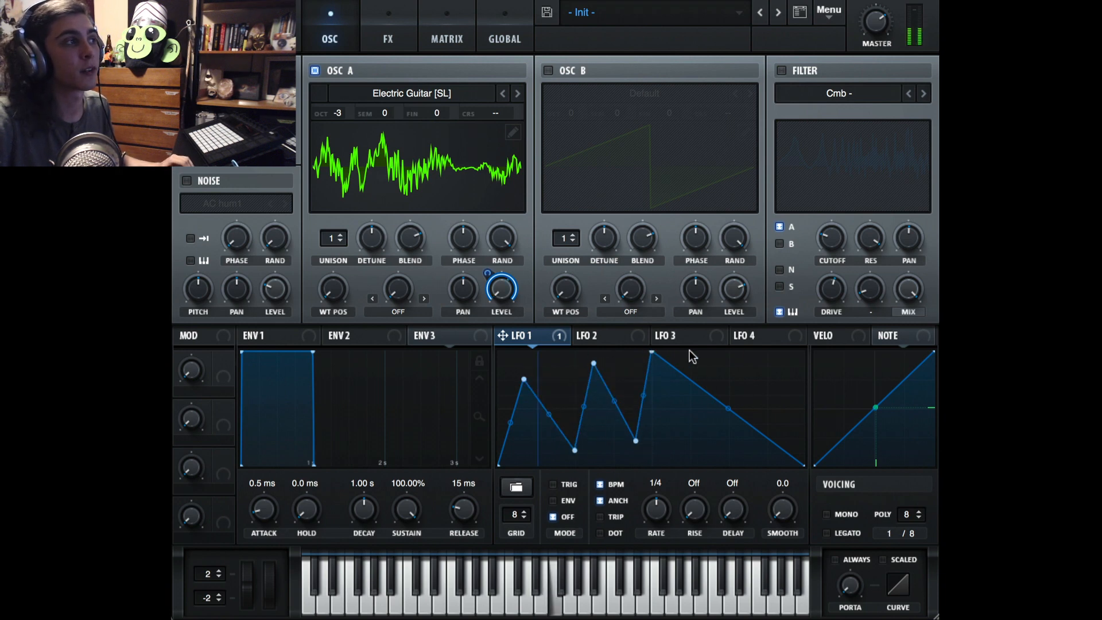
left_click_drag(654, 352, 725, 352)
left_click_drag(594, 363, 635, 357)
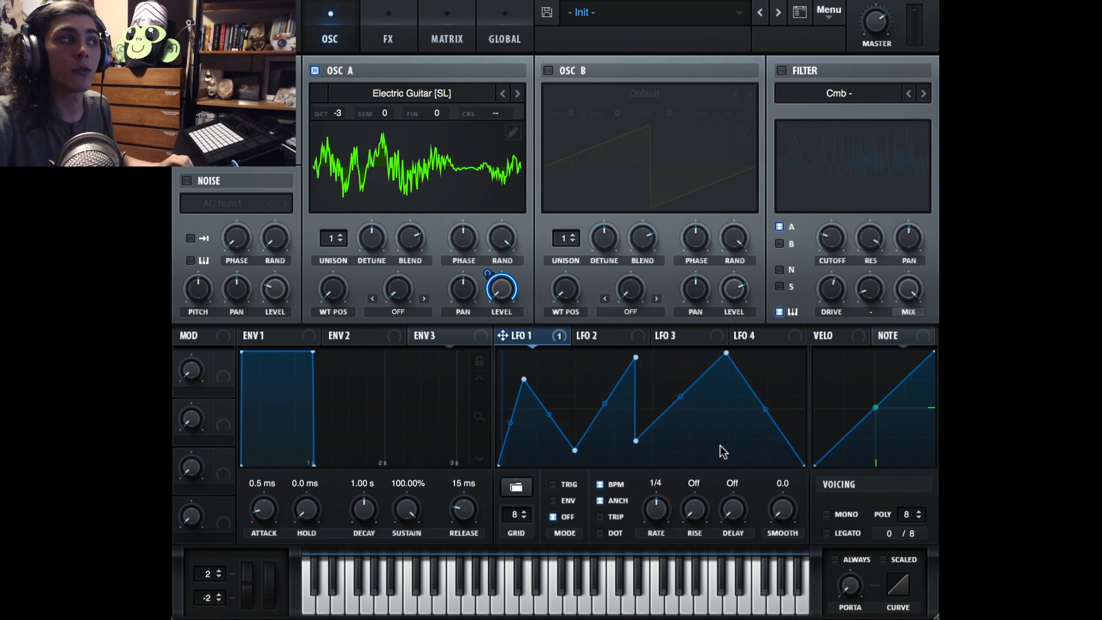
Step: Draw a stepped pattern across LFO 1, select groups of its points and move them together
mouse_move(790, 438)
left_mouse_down()
mouse_move(726, 376)
mouse_move(582, 340)
left_mouse_up()
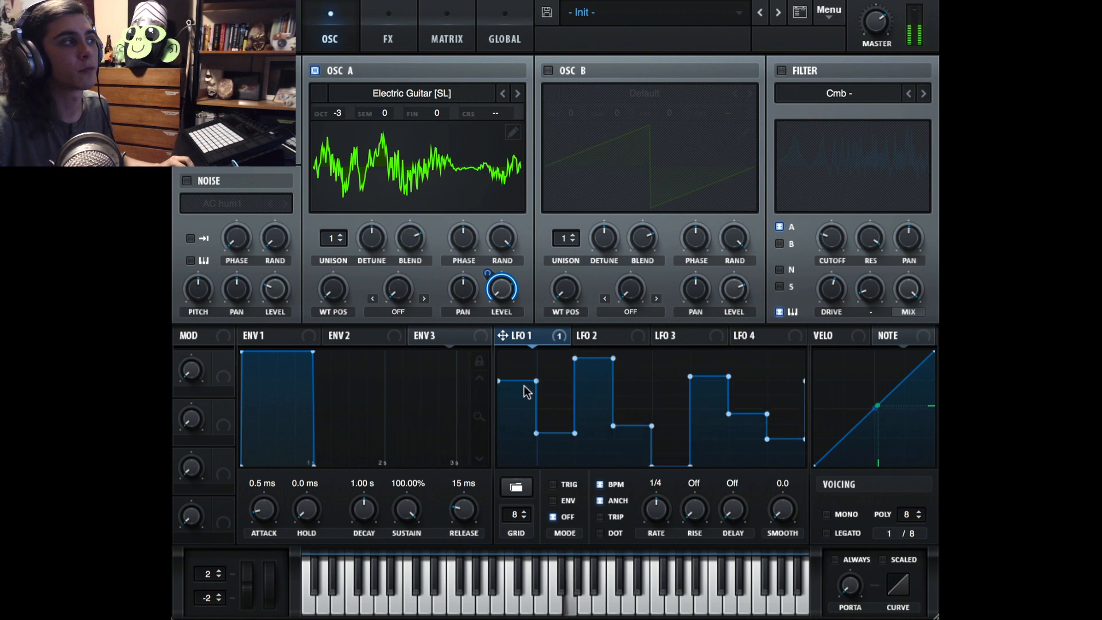
mouse_move(533, 381)
left_mouse_down()
mouse_move(611, 353)
mouse_move(748, 465)
left_mouse_up()
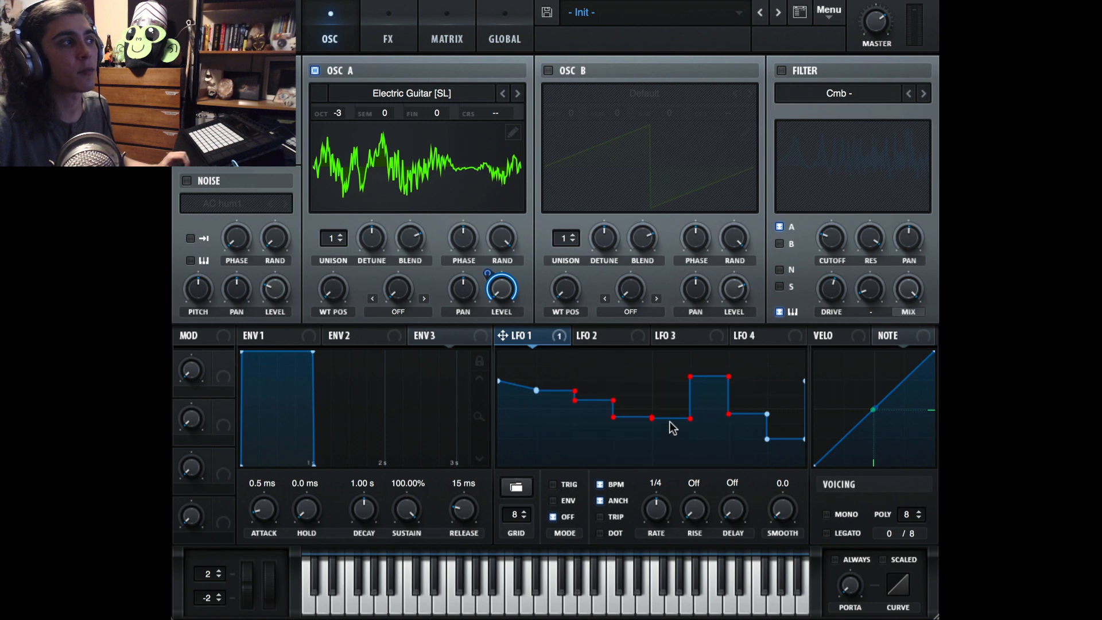
left_click(660, 421)
left_click_drag(566, 369, 806, 454)
mouse_move(651, 417)
left_mouse_down()
mouse_move(625, 395)
mouse_move(570, 436)
mouse_move(696, 406)
mouse_move(637, 425)
mouse_move(664, 456)
mouse_move(660, 411)
mouse_move(630, 431)
mouse_move(666, 387)
mouse_move(599, 459)
mouse_move(636, 418)
mouse_move(657, 424)
left_mouse_up()
left_click_drag(507, 372, 780, 463)
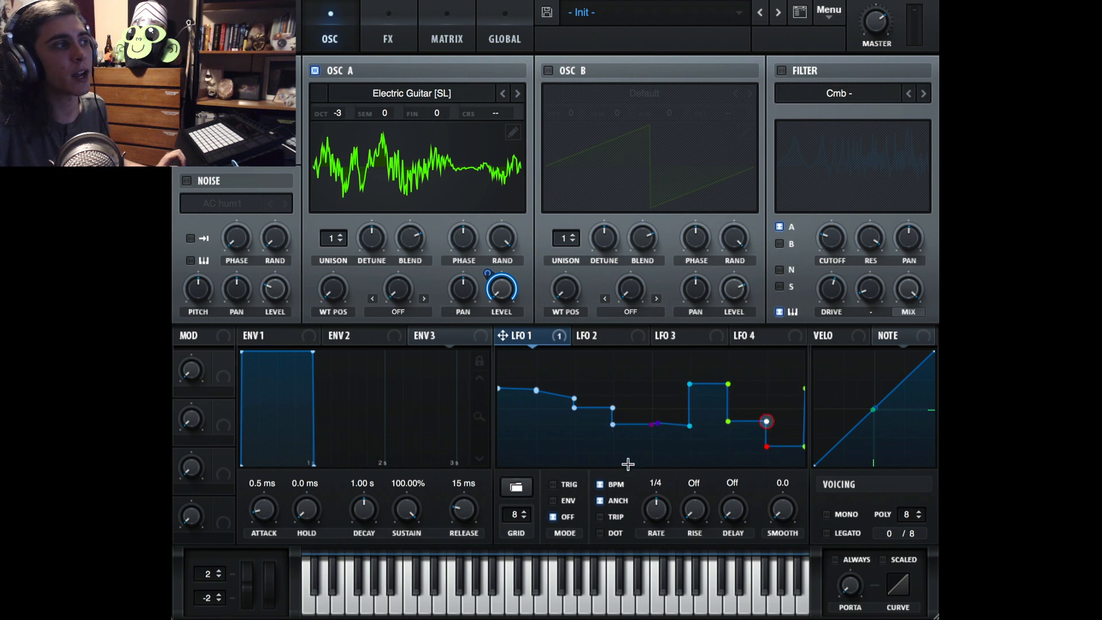
Step: Reduce LFO 1's curve to a single peak before its middle and set the synced rate to 1/2
left_click_drag(768, 423, 646, 439)
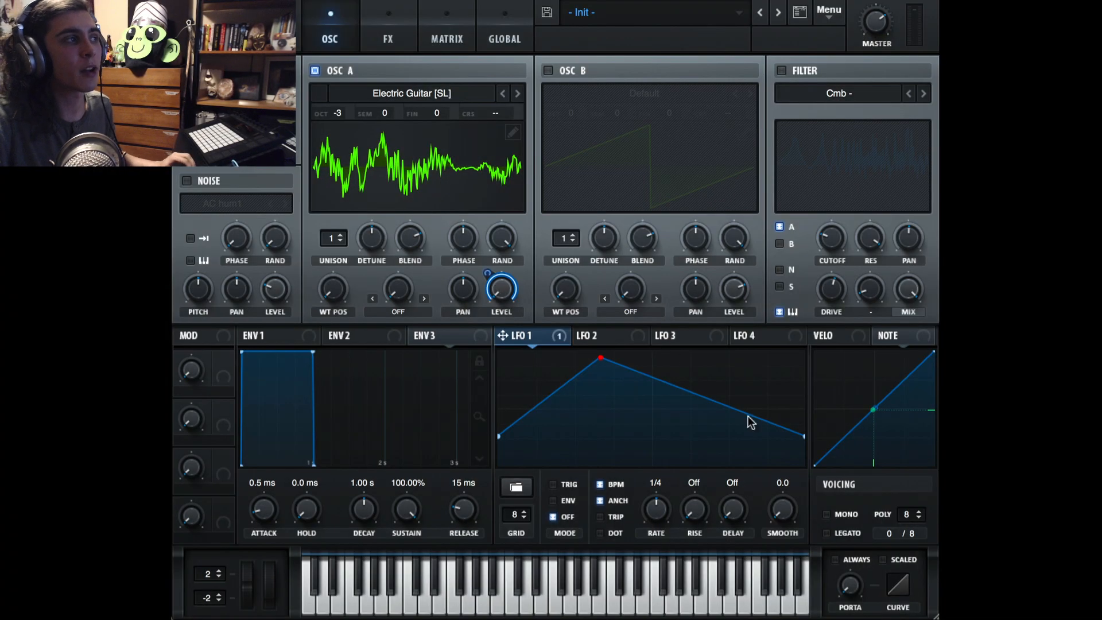
key("a")
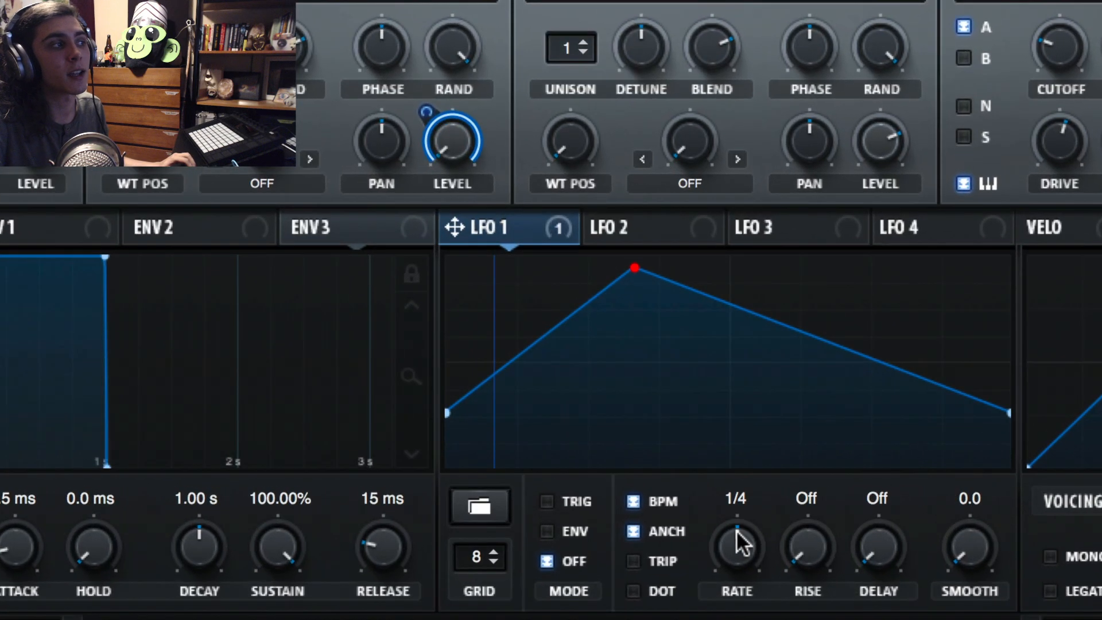
left_click_drag(657, 506, 664, 499)
left_click_drag(751, 517, 752, 569)
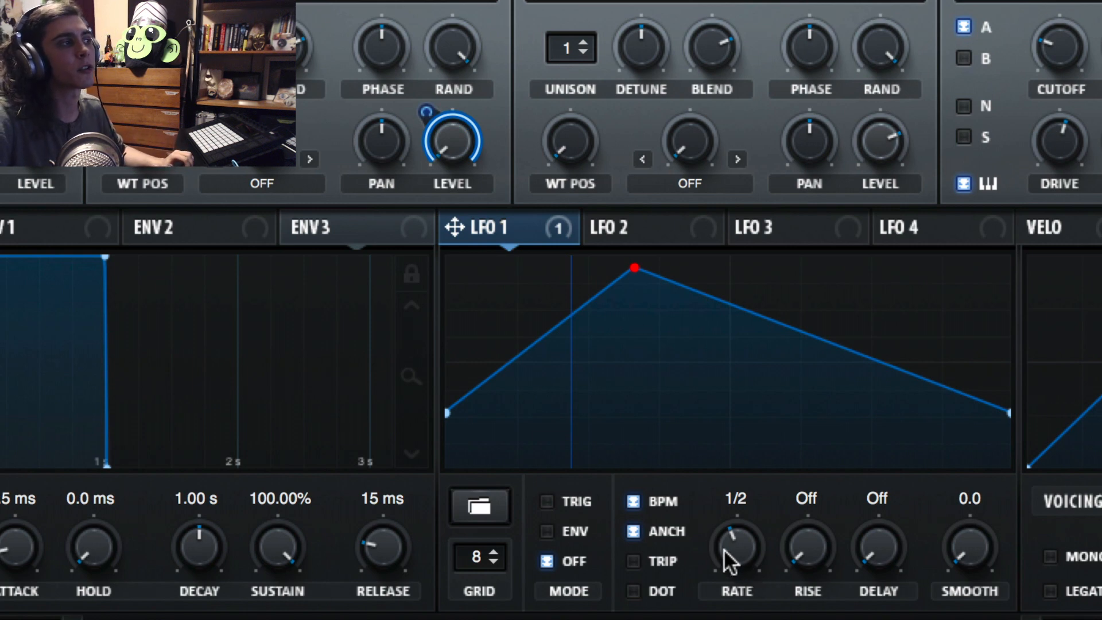
Step: Adjust LFO 1's rate to 4.4 Hz with BPM sync off, re-enable the sync and set the rate to 1/8
left_click(642, 499)
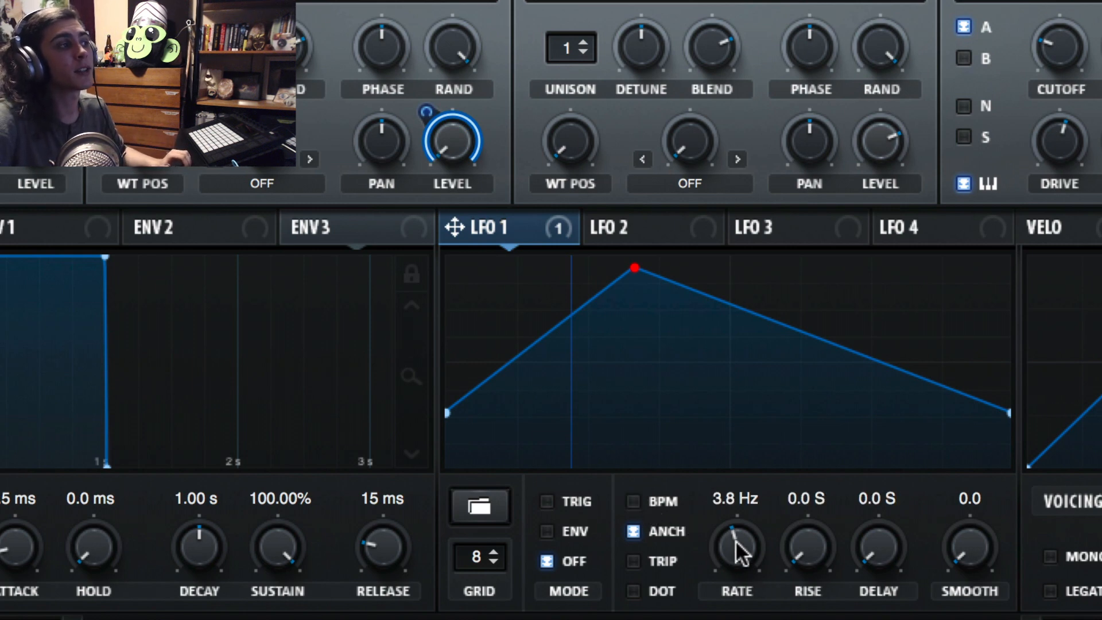
left_click_drag(748, 463, 763, 570)
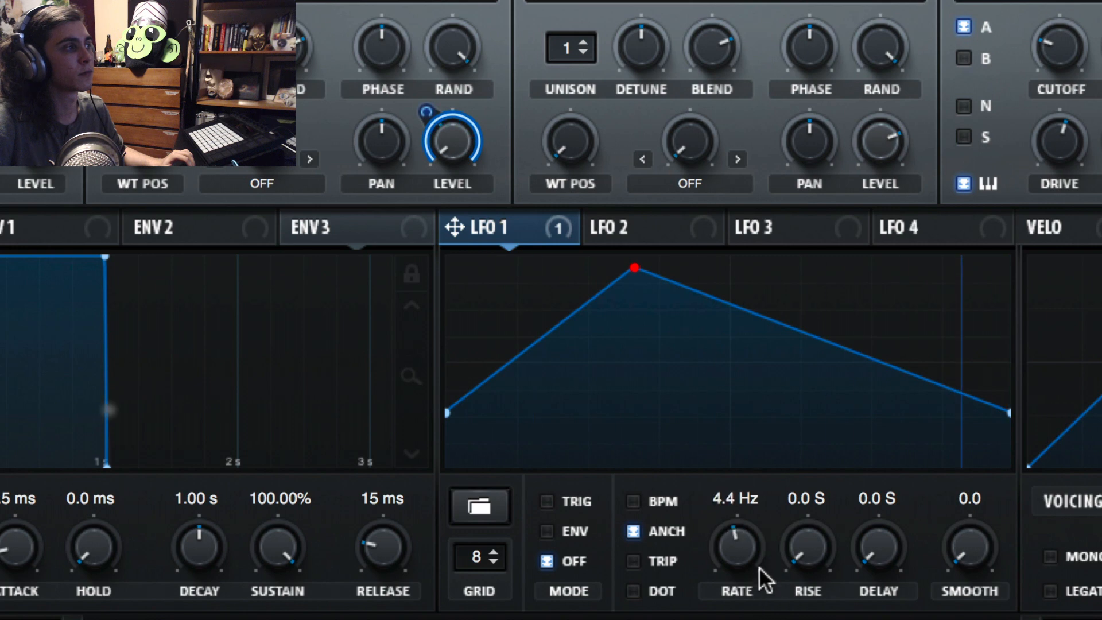
left_click(635, 498)
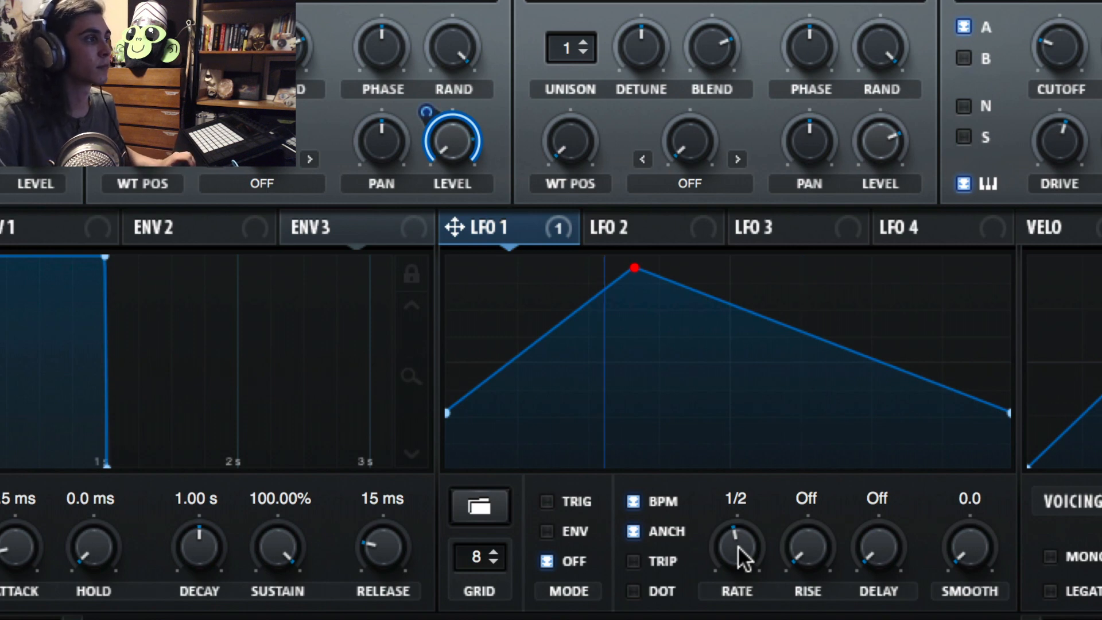
left_click_drag(741, 561, 740, 512)
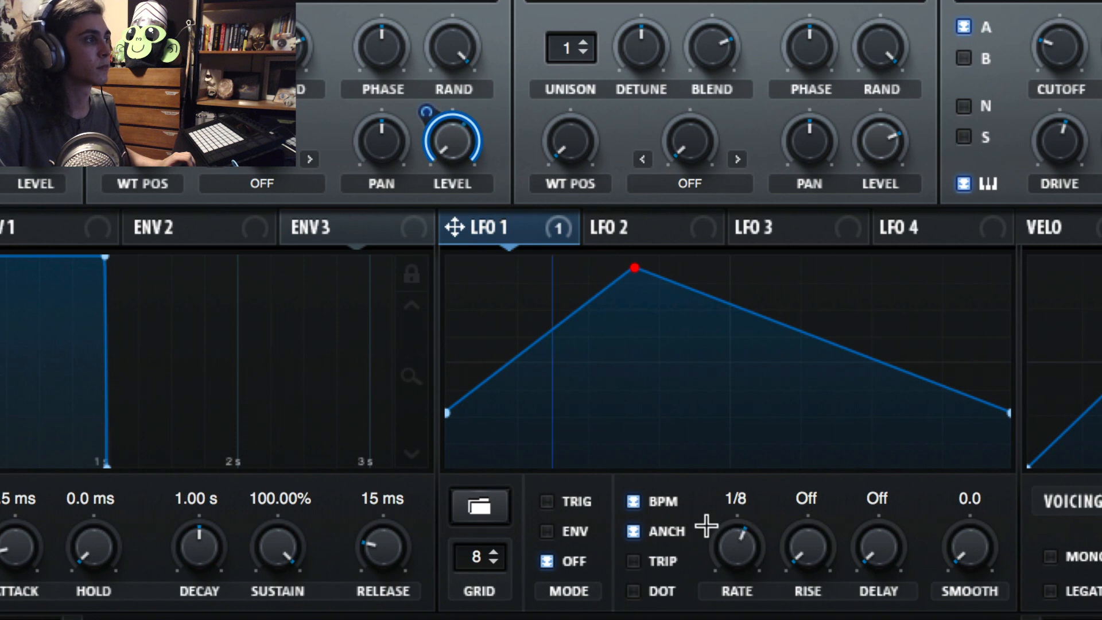
Step: Turn off LFO 1's rate anchor, set its rate to 1/2 and try triplet and dotted timing before disabling both
left_click(633, 531)
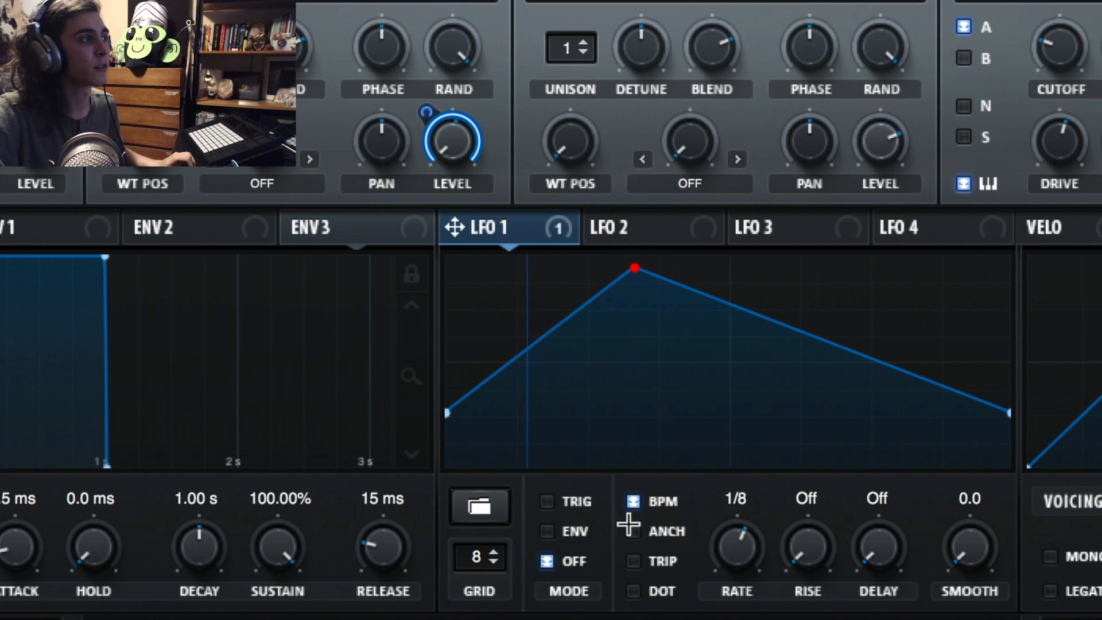
left_click_drag(759, 554, 745, 575)
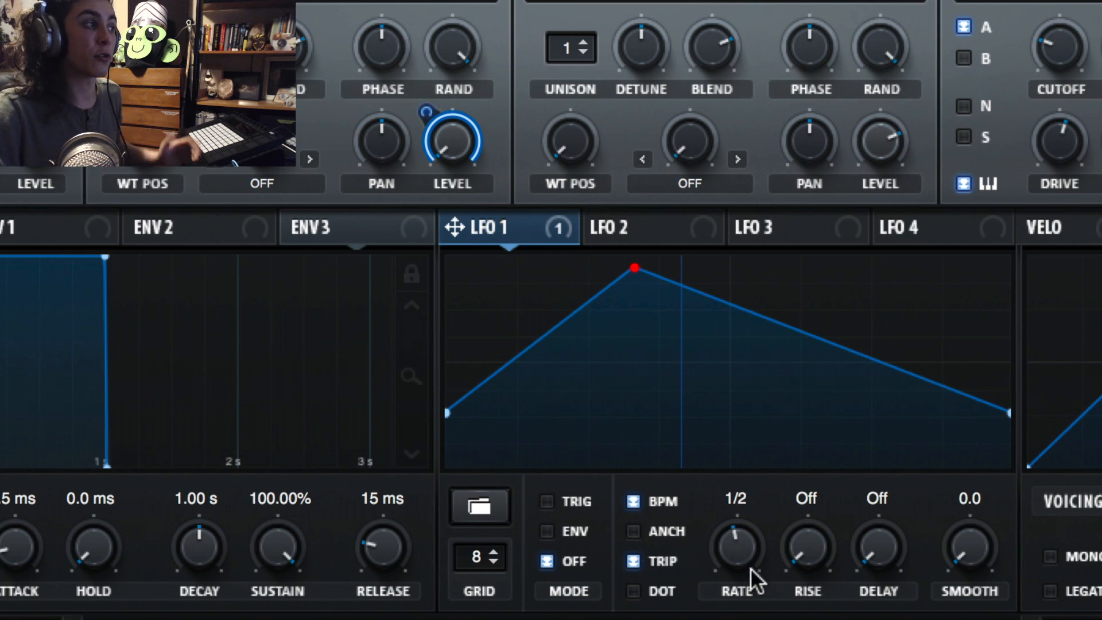
left_click(634, 590)
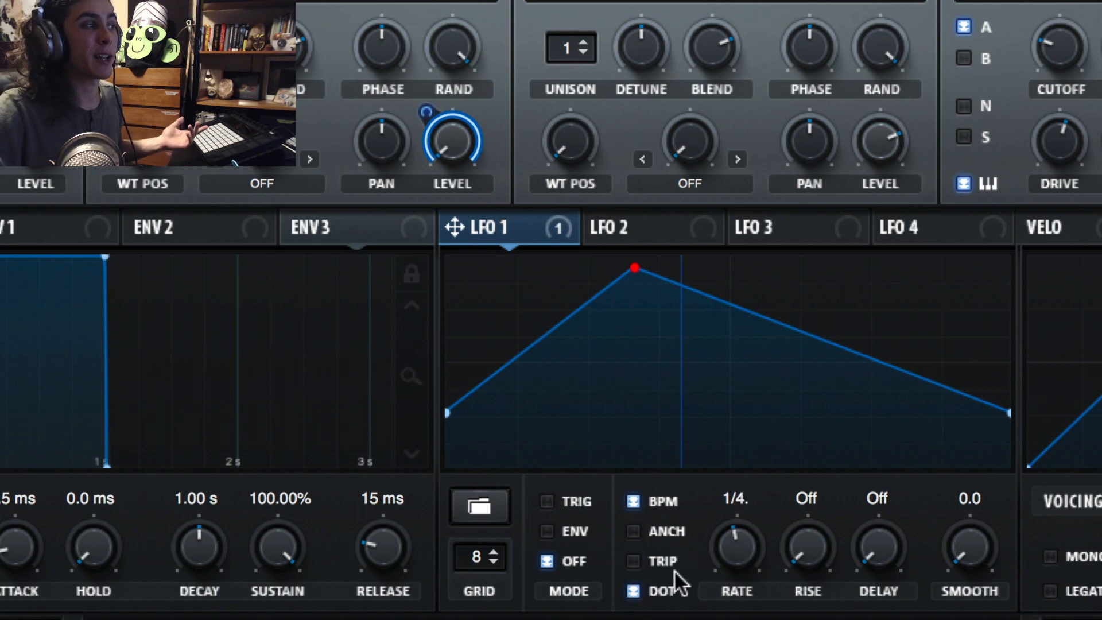
left_click(633, 591)
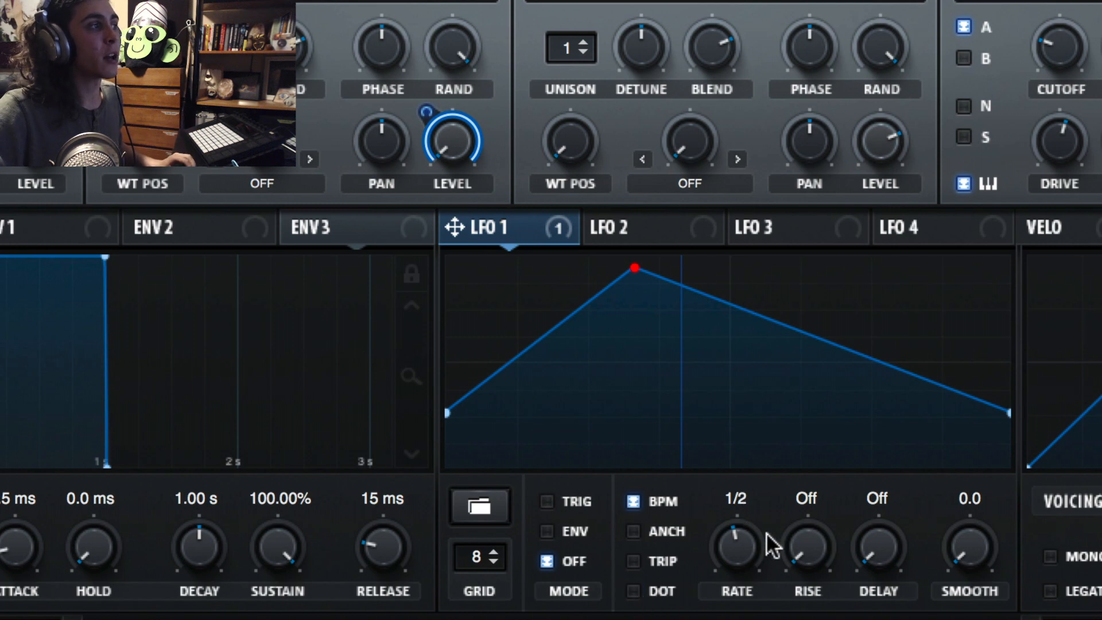
Step: Try a one-bar rise on LFO 1, turn the rise off, and set the delay to 1/8 and smoothing to 83.2
left_click_drag(839, 440, 839, 419)
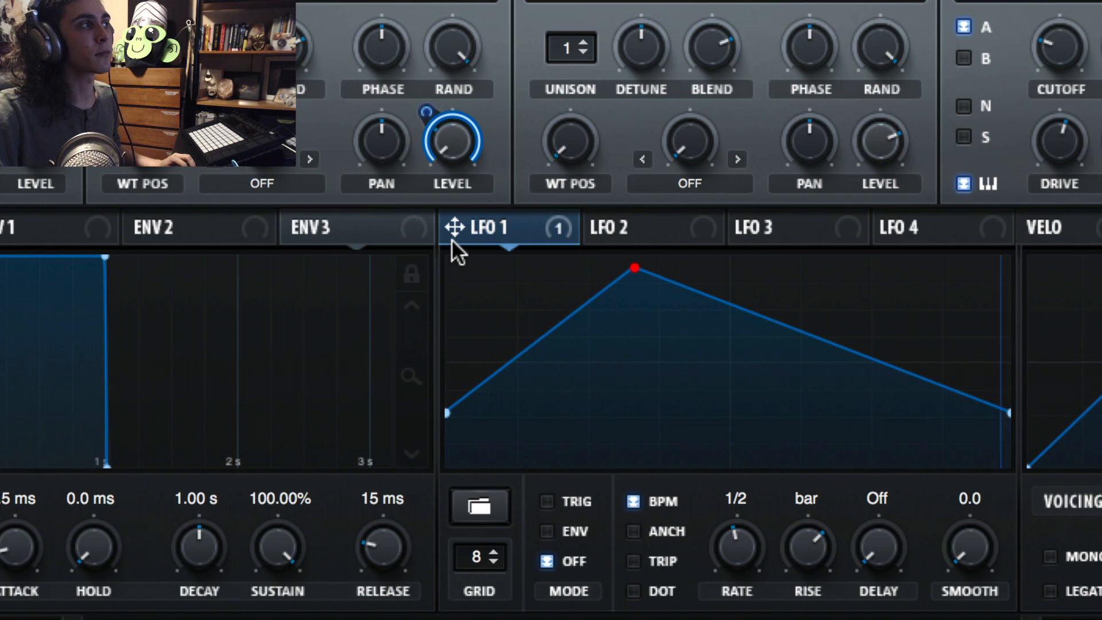
left_click_drag(792, 546, 808, 591)
left_click_drag(877, 550, 918, 344)
left_click_drag(831, 560, 832, 585)
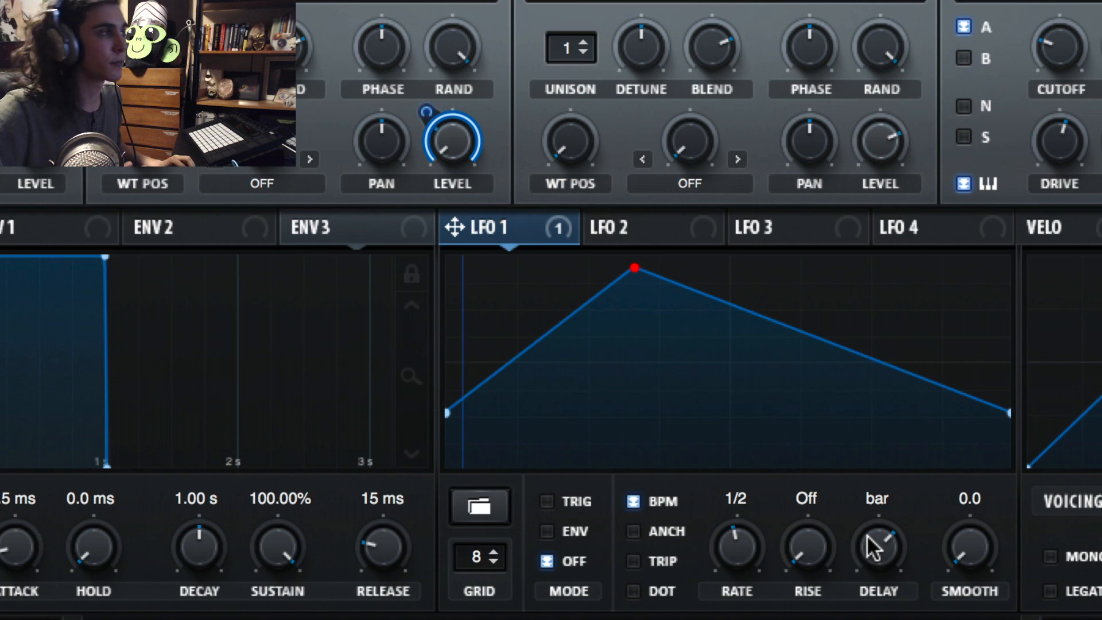
left_click_drag(879, 536, 884, 617)
mouse_move(980, 546)
left_mouse_down()
mouse_move(989, 356)
mouse_move(1016, 259)
left_mouse_up()
Step: Draw a stepped pattern across LFO 1 and try the Trig and Off modes before setting the mode to Env
mouse_move(981, 300)
left_mouse_down()
mouse_move(935, 229)
mouse_move(498, 367)
mouse_move(480, 473)
left_mouse_up()
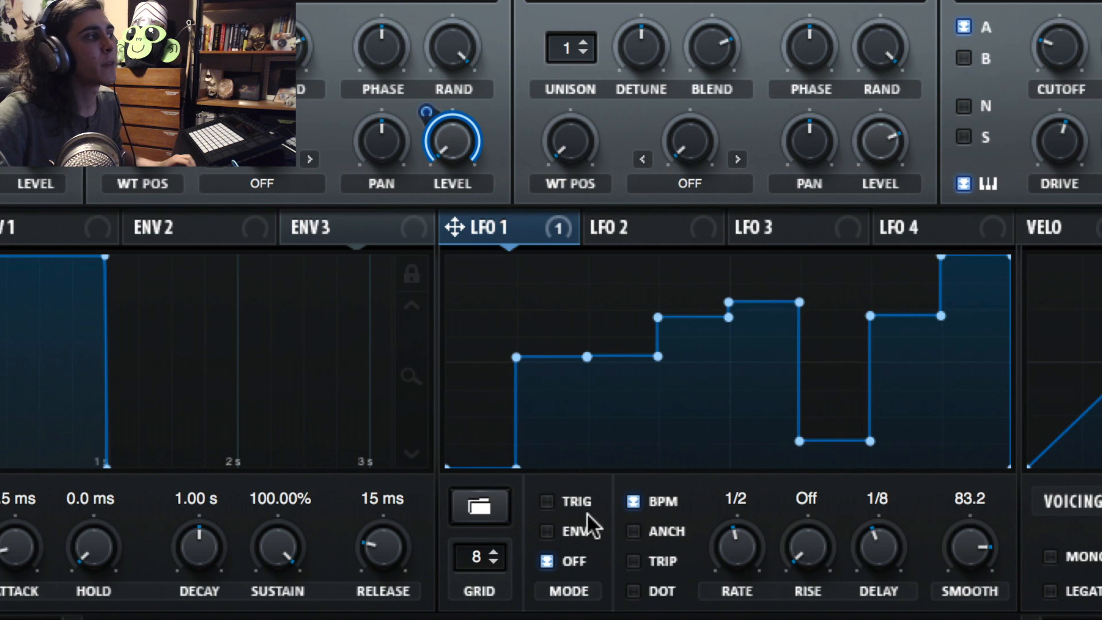
left_click(547, 501)
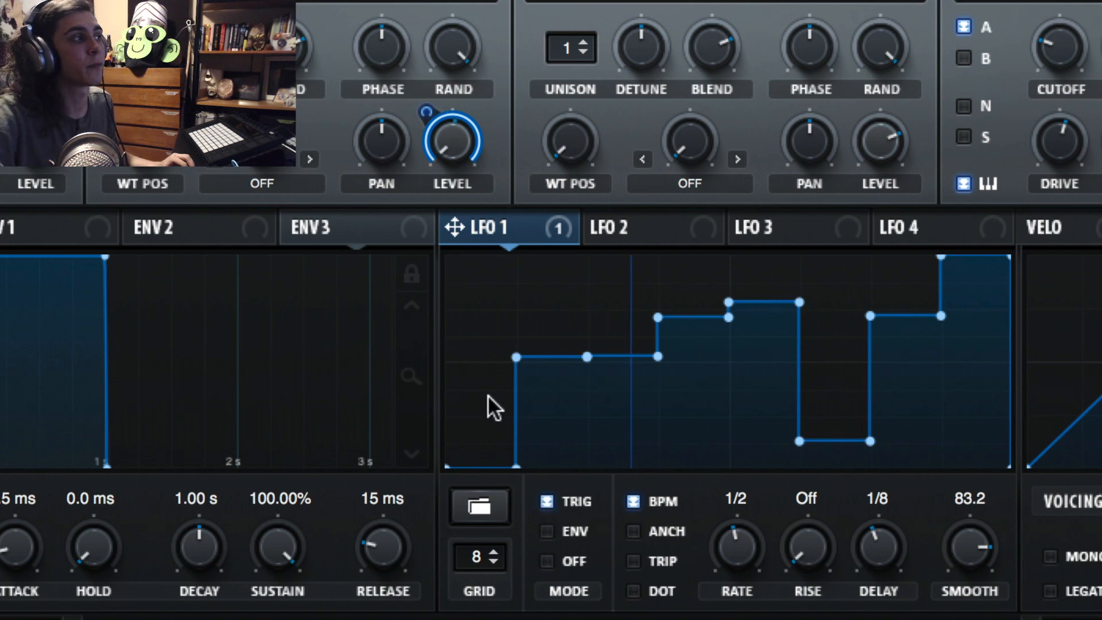
left_click(546, 561)
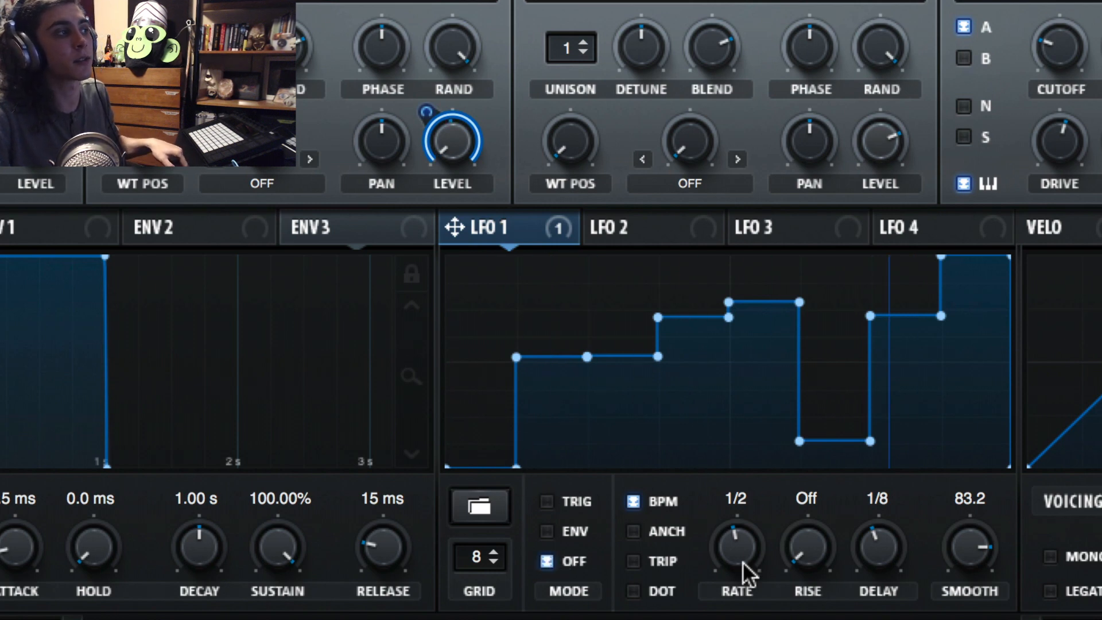
left_click(548, 531)
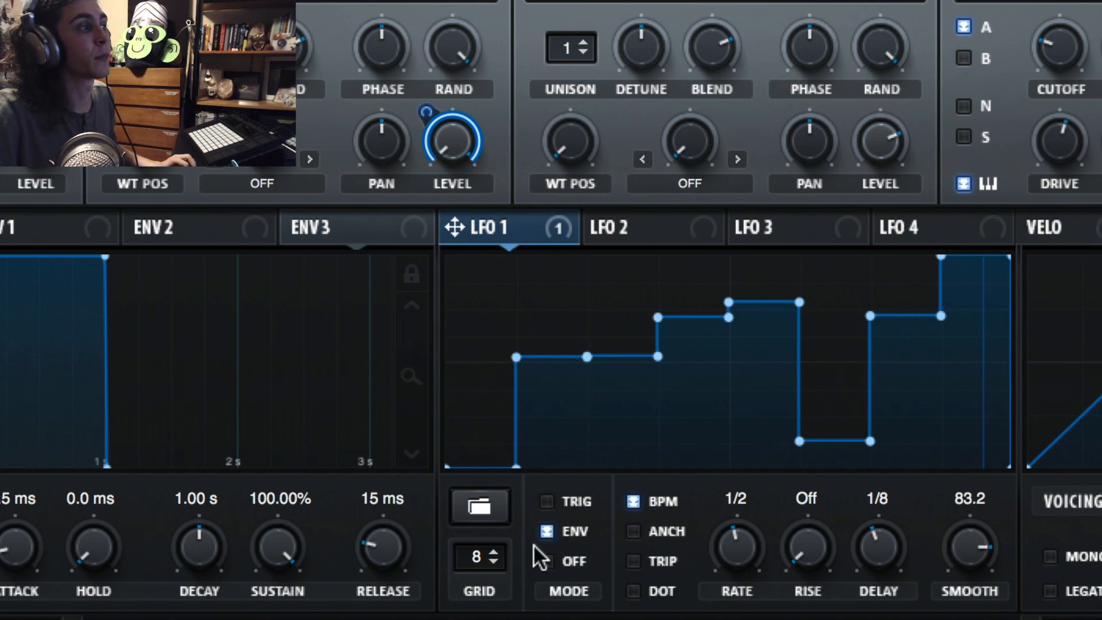
Step: Redraw LFO 1's steps at different grid sizes, ending with a two-step pattern on a grid of 2
left_click_drag(491, 551, 507, 419)
mouse_move(505, 305)
left_mouse_down()
mouse_move(733, 401)
mouse_move(993, 379)
left_mouse_up()
left_click_drag(926, 257, 491, 389)
left_click_drag(492, 562, 496, 619)
mouse_move(544, 308)
left_mouse_down()
mouse_move(579, 294)
mouse_move(959, 367)
mouse_move(861, 346)
left_mouse_up()
mouse_move(487, 555)
left_mouse_down()
mouse_move(478, 489)
mouse_move(505, 488)
left_mouse_up()
Step: Load a flat shape from the Basic LFO presets and add alternating valleys and peaks to turn it into a zigzag
left_click(488, 506)
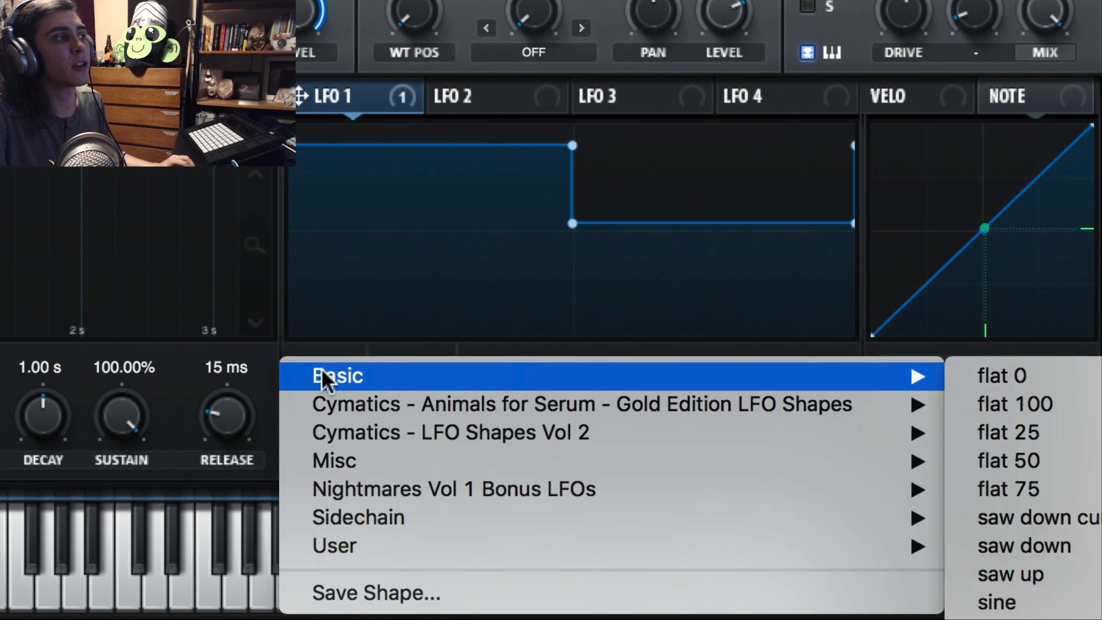
left_click(306, 370)
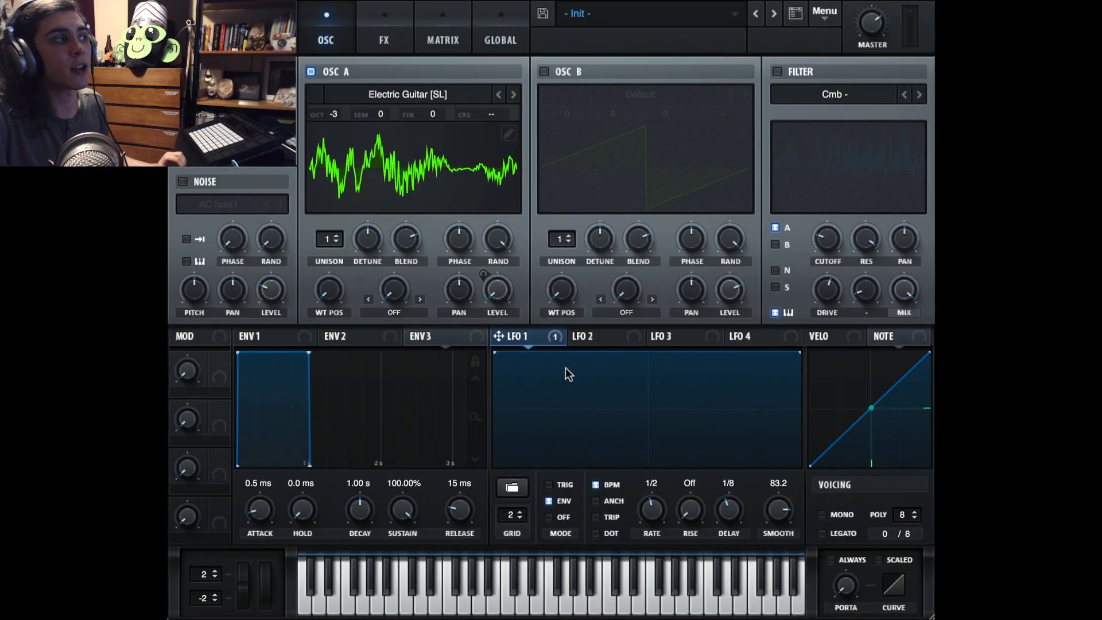
double_click(538, 126)
left_click_drag(538, 126, 535, 334)
double_click(619, 274)
left_click_drag(673, 430, 681, 361)
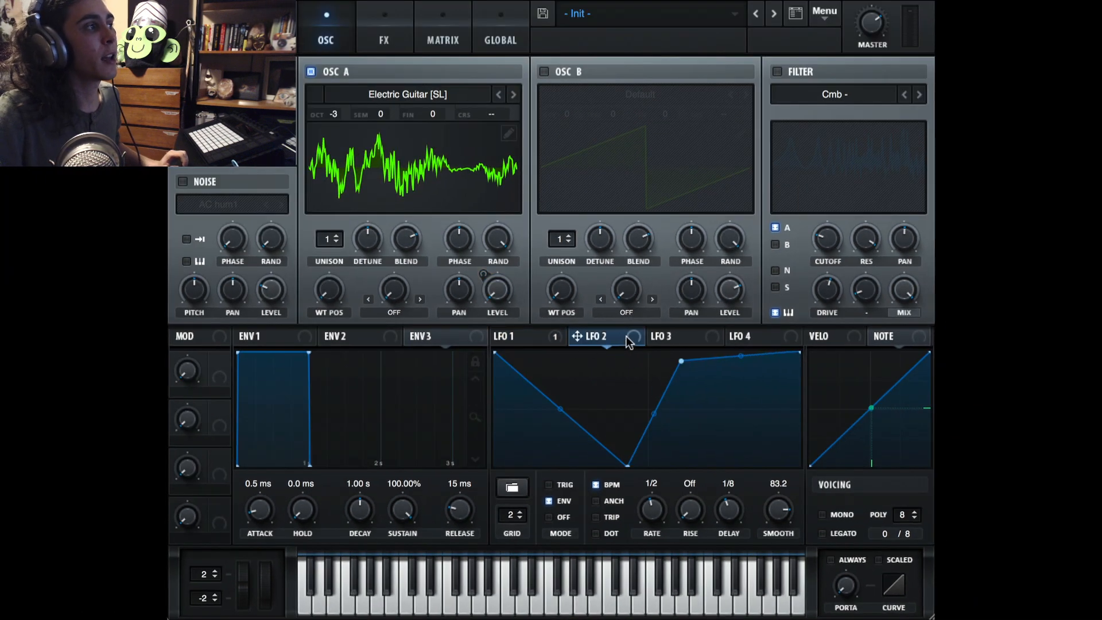
double_click(551, 401)
left_click_drag(551, 400, 604, 374)
double_click(585, 459)
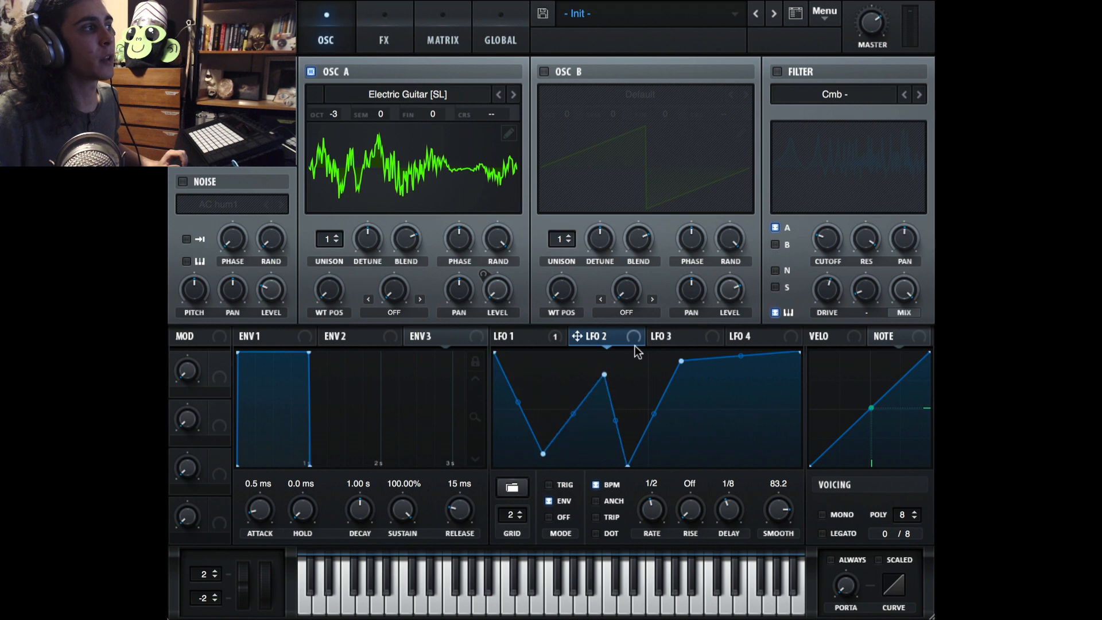
double_click(718, 357)
left_click_drag(718, 356, 725, 443)
Step: Assign LFO 4 to oscillator A's pan, LFO 5 to warp, LFO 6 to wavetable position, LFO 7 to detune and LFO 8 to blend
mouse_move(741, 343)
left_mouse_down()
mouse_move(771, 337)
mouse_move(501, 304)
mouse_move(476, 289)
left_mouse_up()
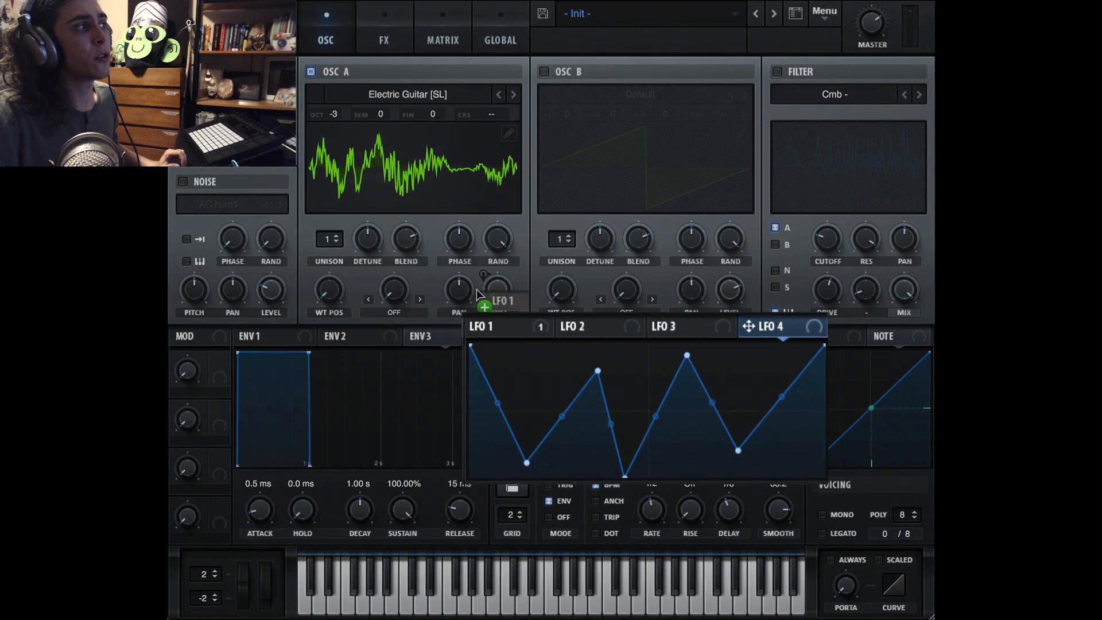
left_click(769, 337)
left_click_drag(811, 343, 394, 290)
left_click_drag(795, 332, 327, 290)
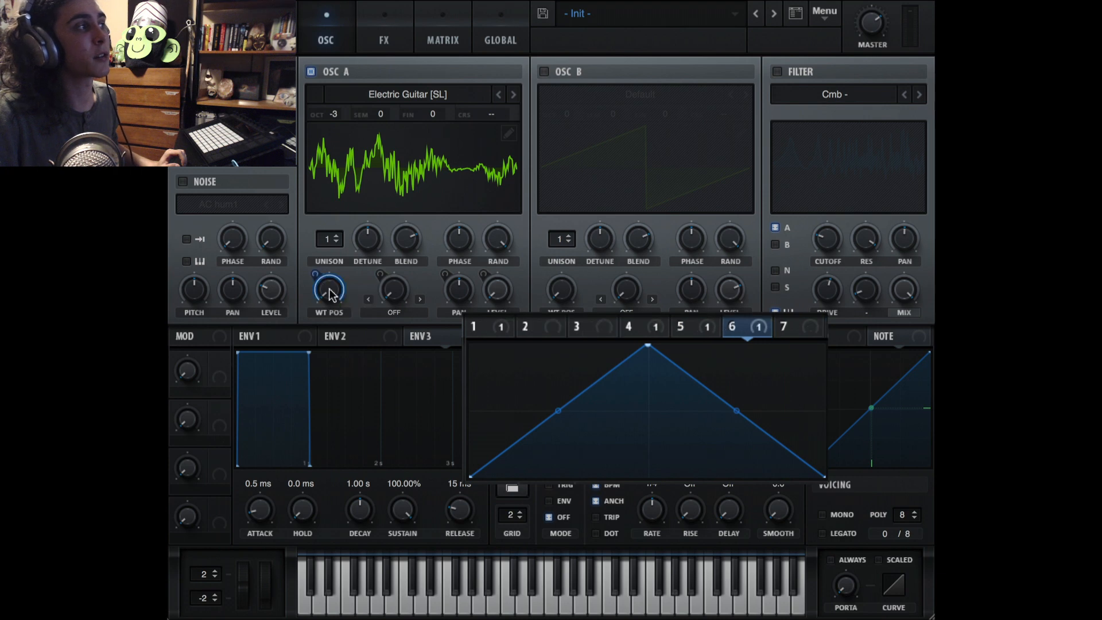
left_click_drag(781, 327, 367, 238)
left_click(798, 332)
left_click_drag(798, 332, 406, 241)
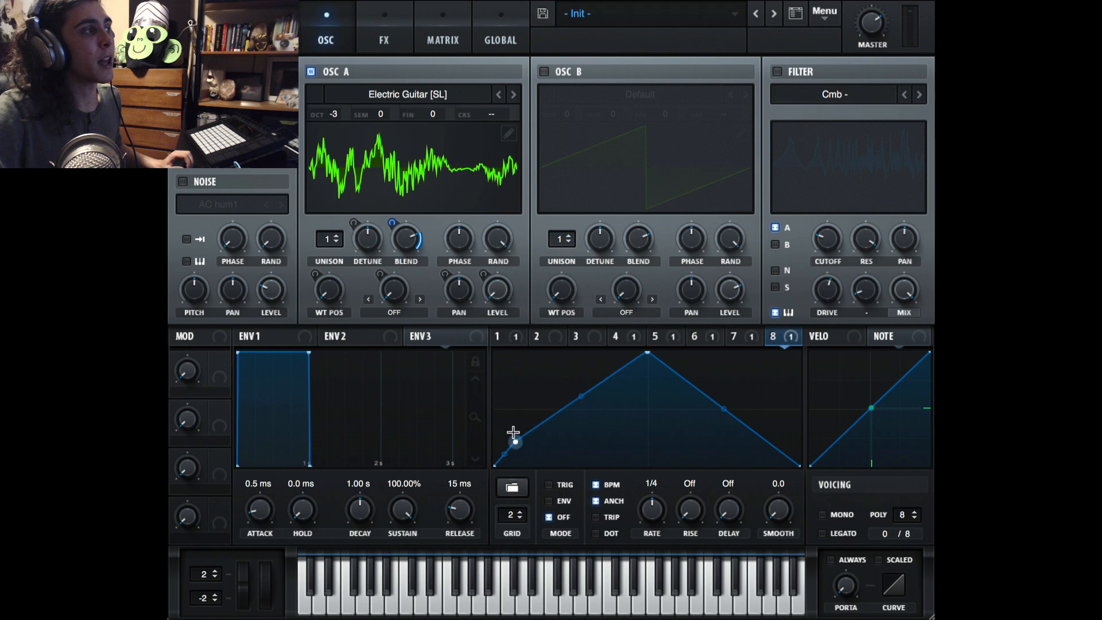
Step: Reshape LFO 8 to start high, with two sharp valleys, a rounded rise after the first and a rounded final descent
left_click_drag(513, 432, 494, 361)
double_click(531, 393)
left_click_drag(531, 393, 553, 461)
left_click_drag(599, 407, 597, 355)
double_click(680, 374)
left_click_drag(679, 374, 710, 351)
double_click(690, 456)
left_click_drag(754, 414, 772, 394)
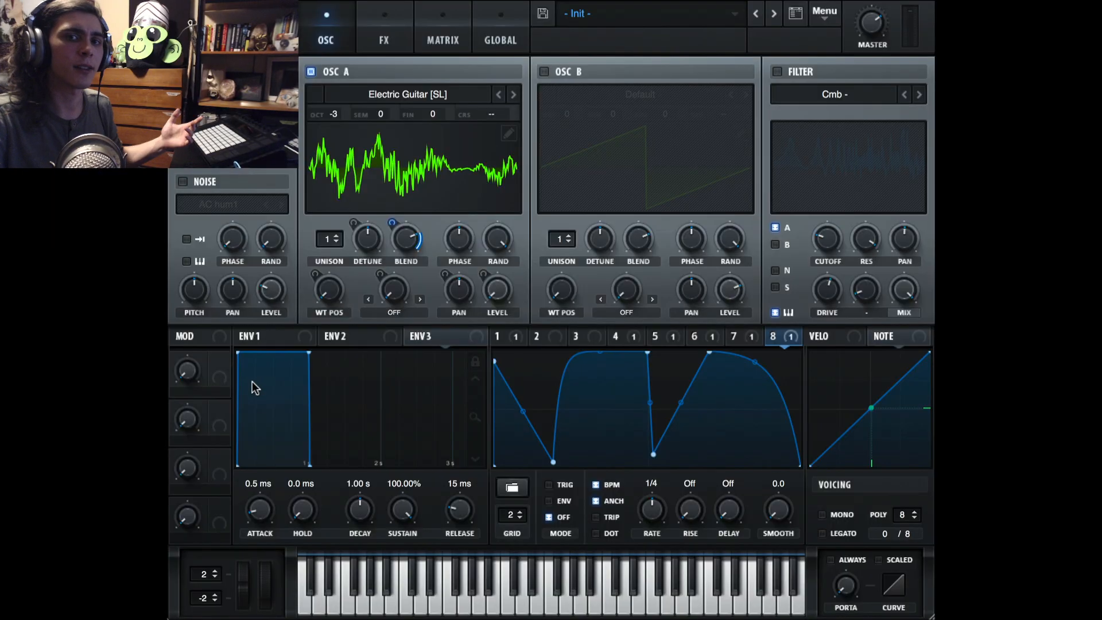
Step: Assign Macro 1 to oscillator A's wavetable position, warp, pan and detune, and to oscillator B's wavetable position
left_click_drag(214, 373, 398, 294)
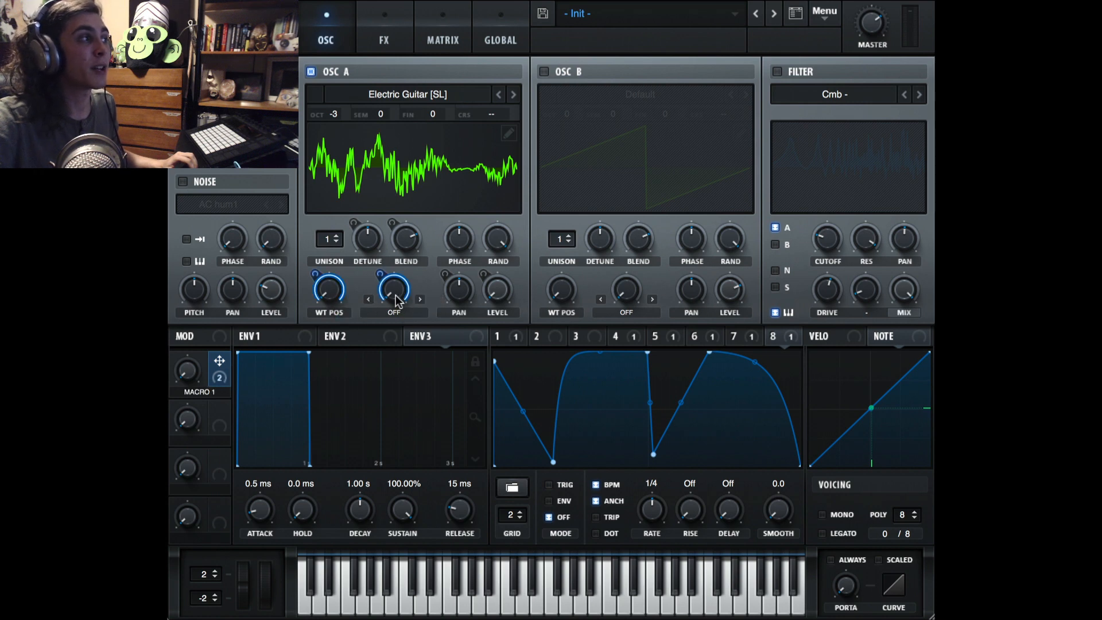
left_click_drag(227, 373, 459, 289)
left_click_drag(213, 376, 374, 237)
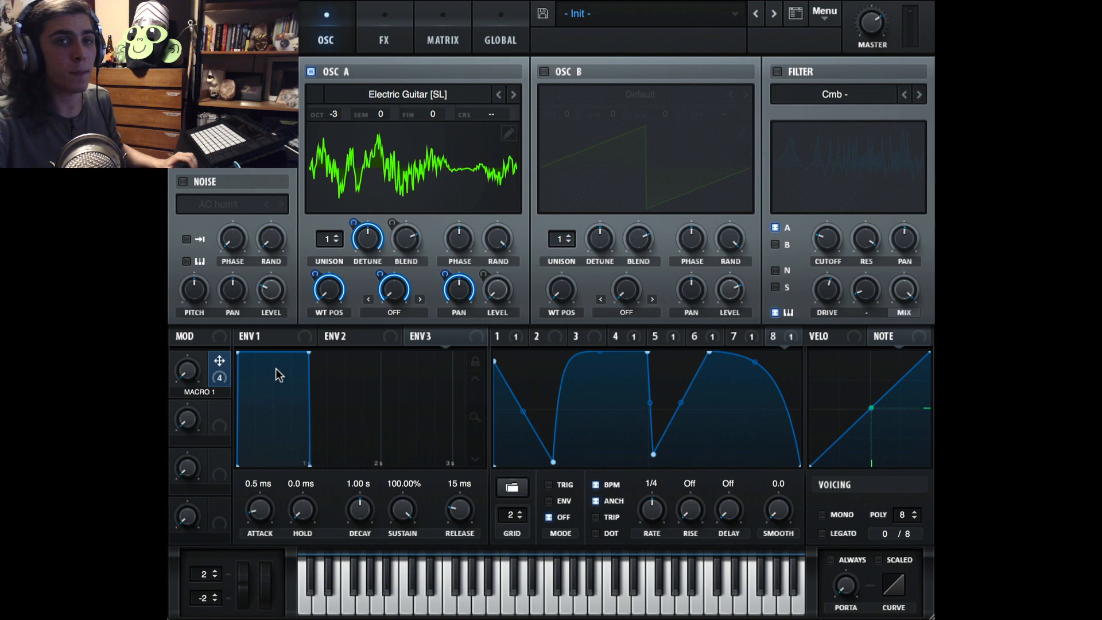
mouse_move(188, 374)
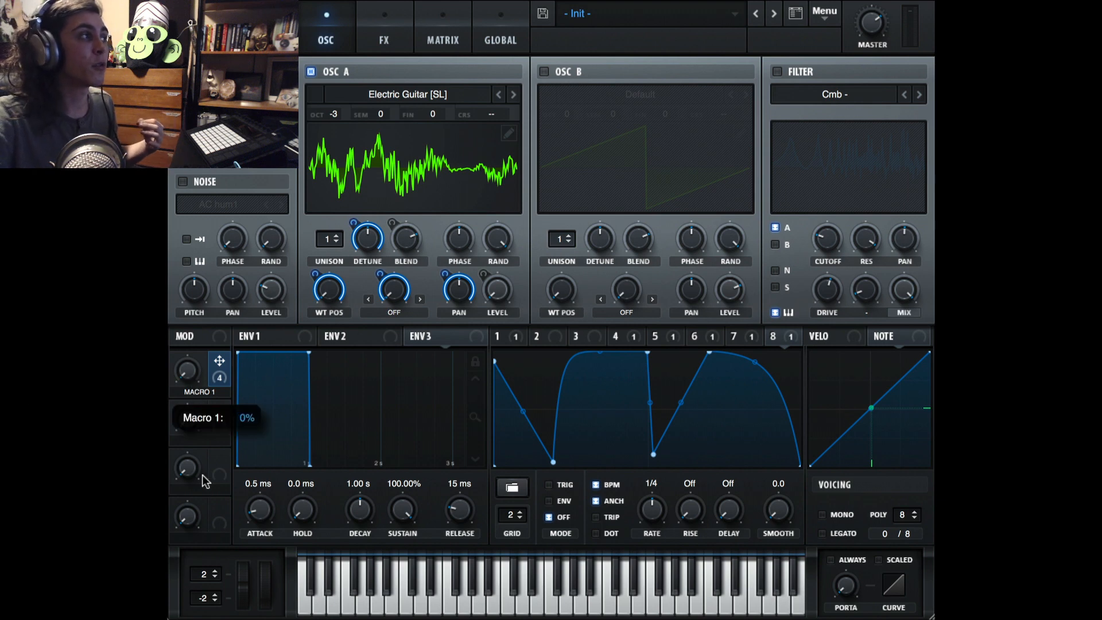
left_click_drag(222, 368, 548, 297)
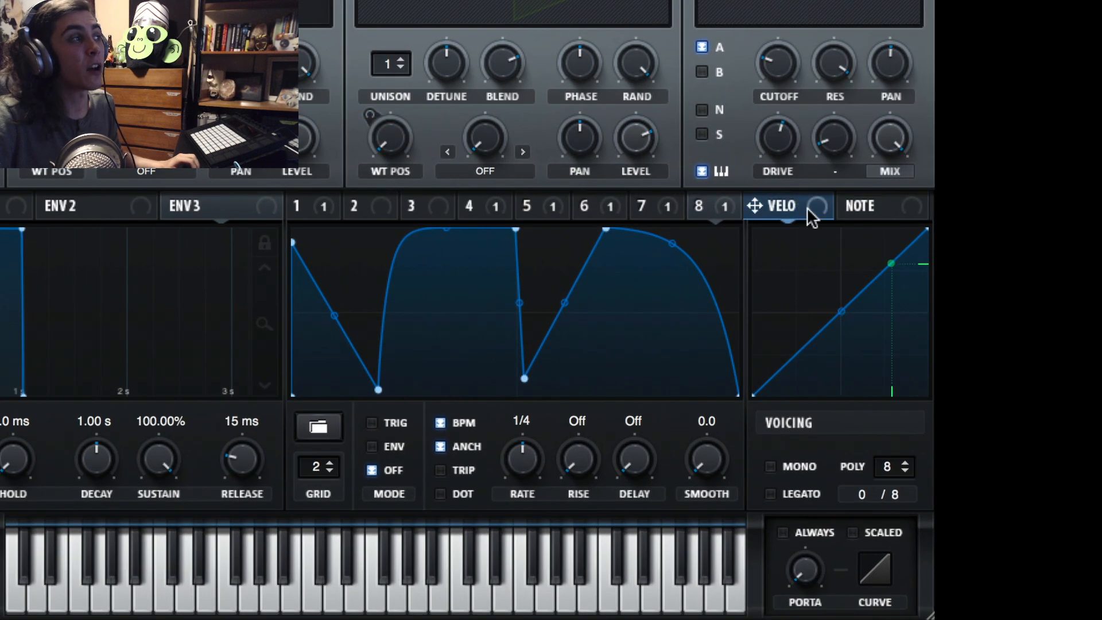
Step: Assign velocity to oscillator B's wavetable position and note to oscillator B's warp amount
left_click_drag(802, 201, 382, 155)
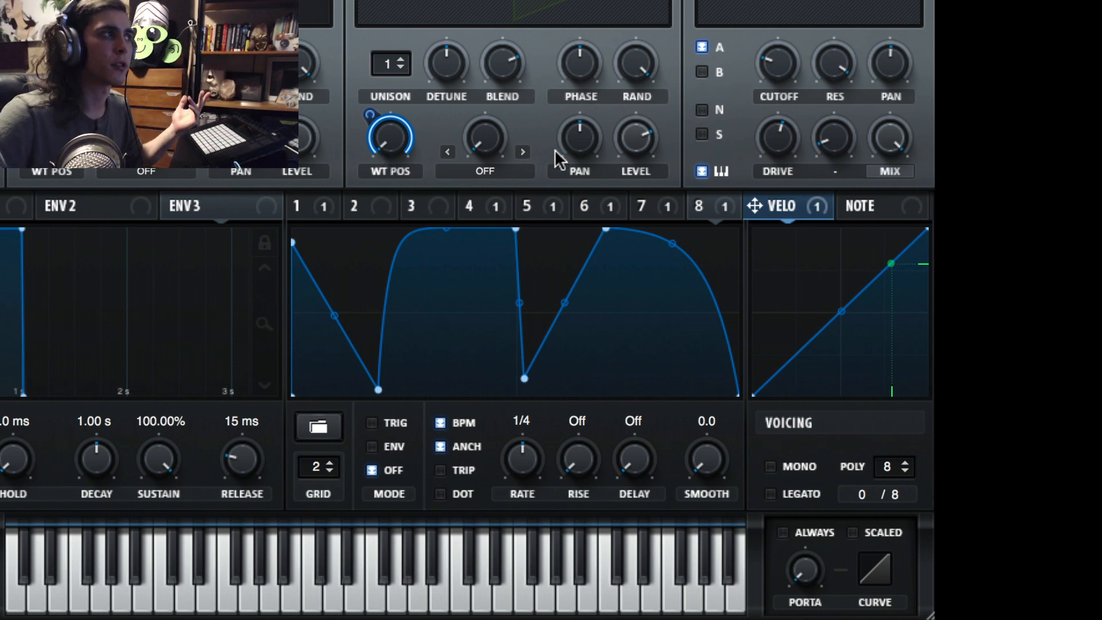
left_click(878, 217)
left_click_drag(909, 211, 476, 131)
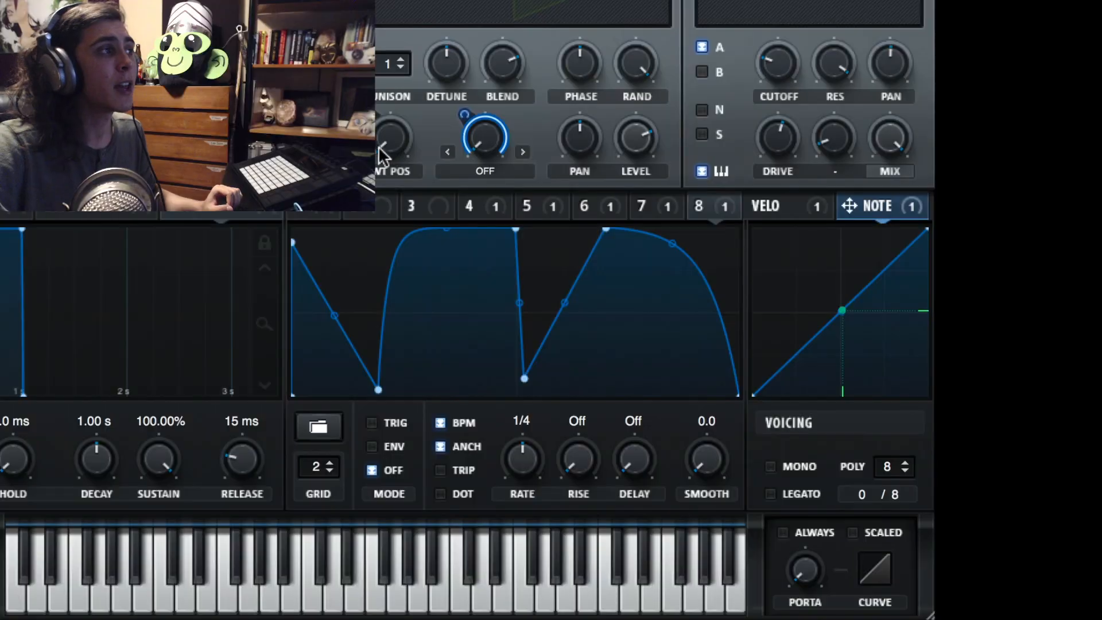
Step: Add LFO 6 as a modulation source for oscillator B's wavetable position, and remove all modulators from that control
right_click(485, 133)
mouse_move(453, 298)
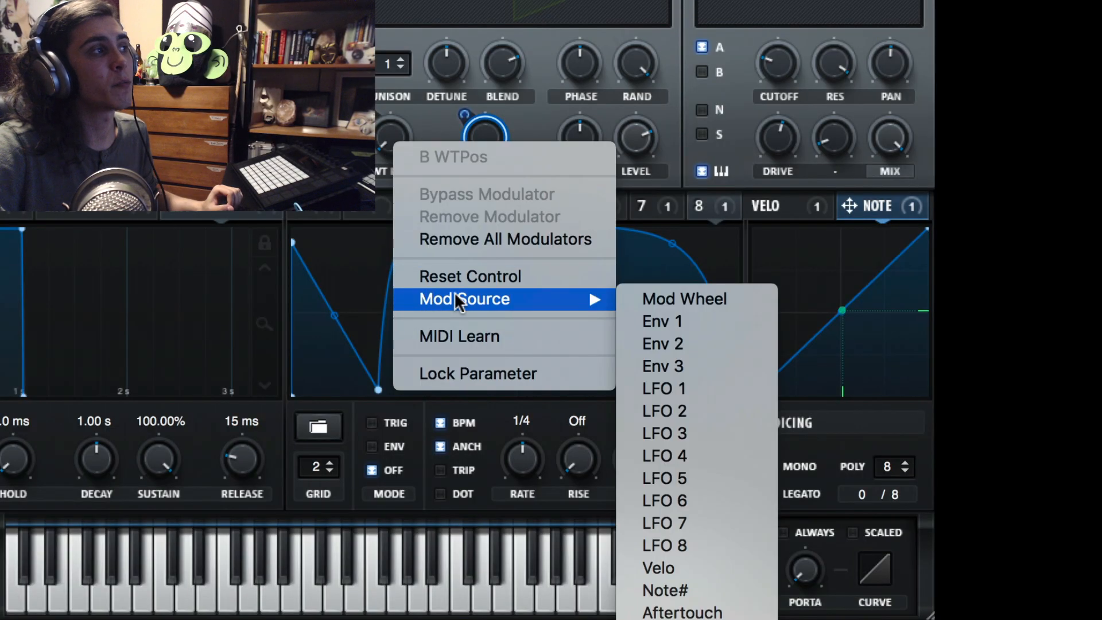
left_click(709, 498)
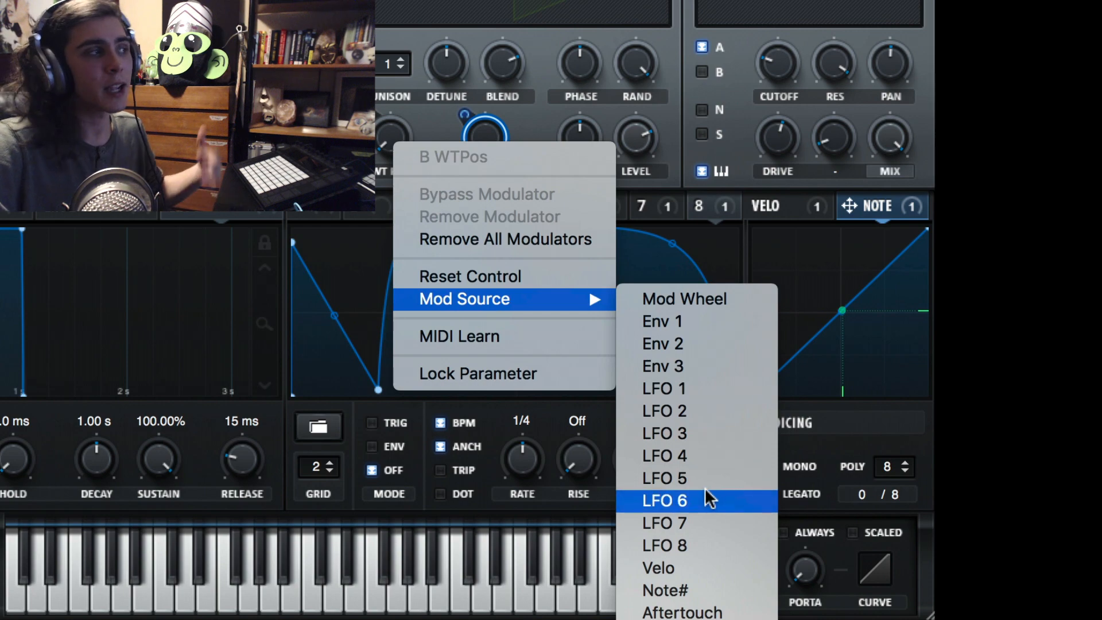
right_click(391, 126)
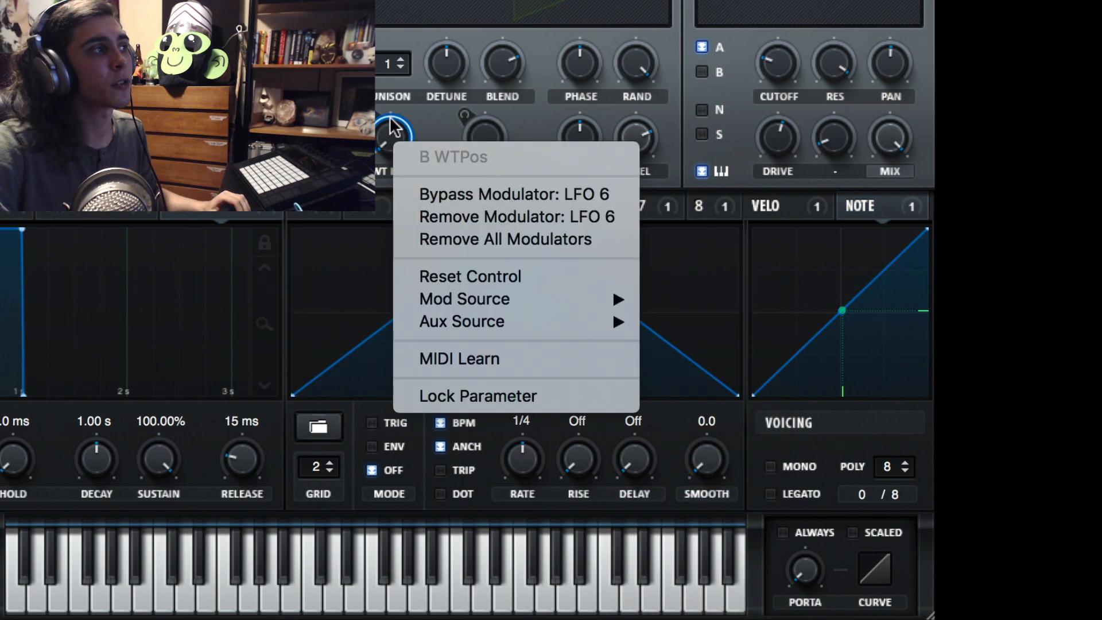
left_click(454, 239)
right_click(394, 136)
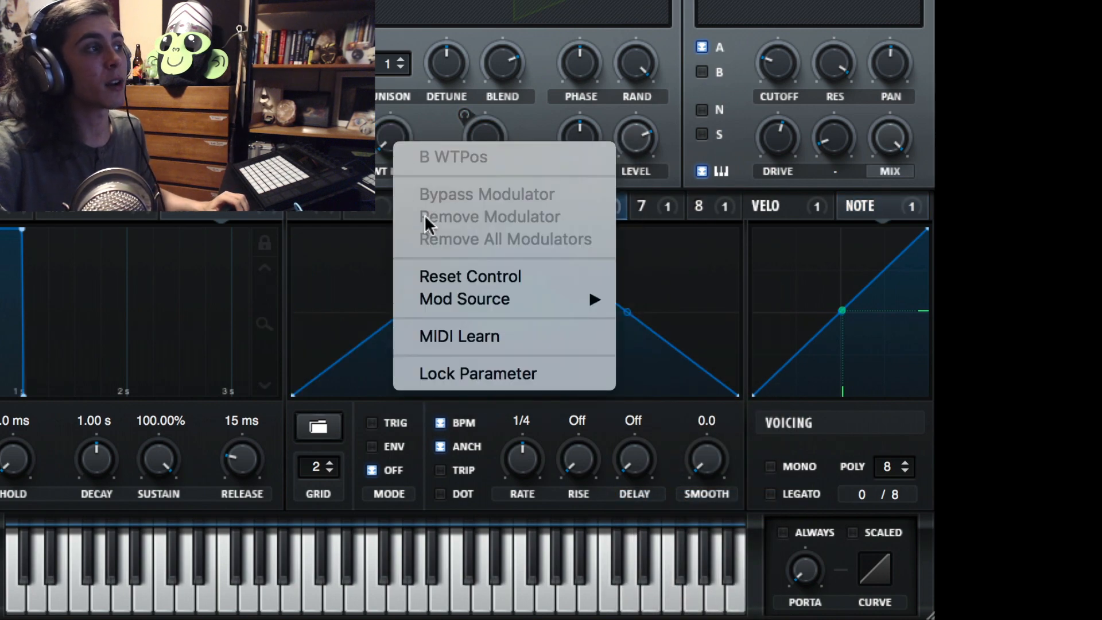
left_click(382, 138)
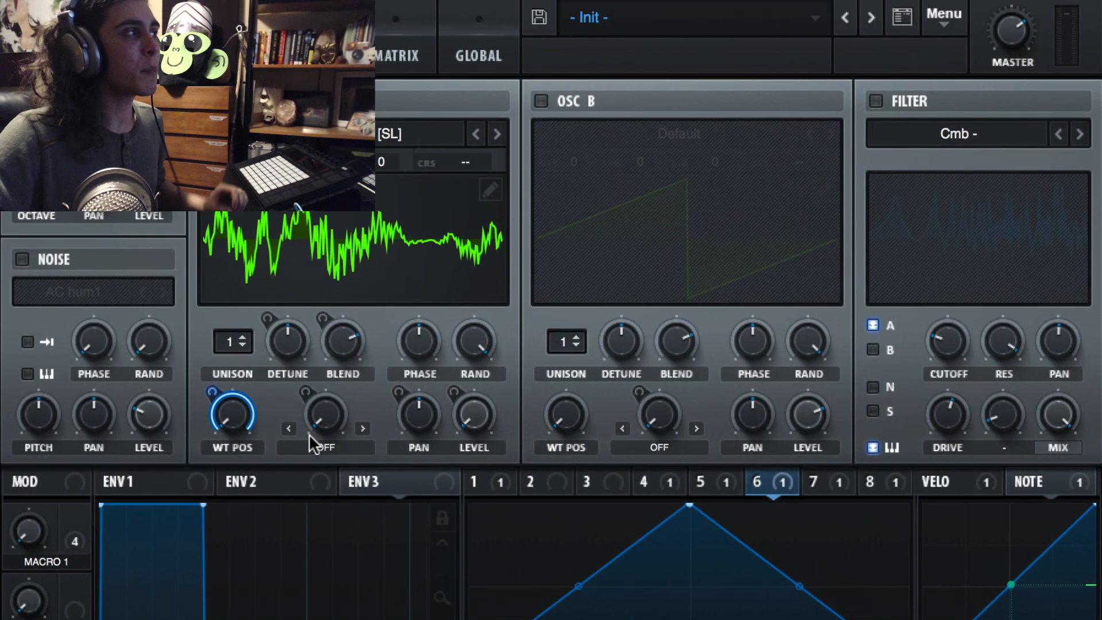
Step: Bypass LFO 6 on oscillator A's wavetable position and switch the bypass off again
right_click(229, 416)
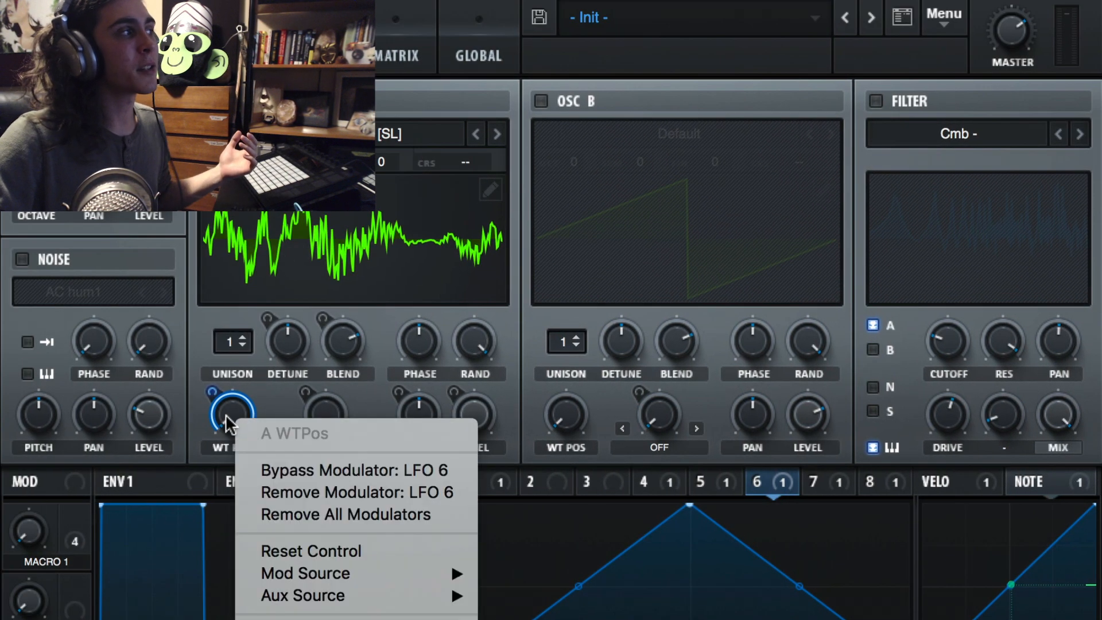
left_click(257, 471)
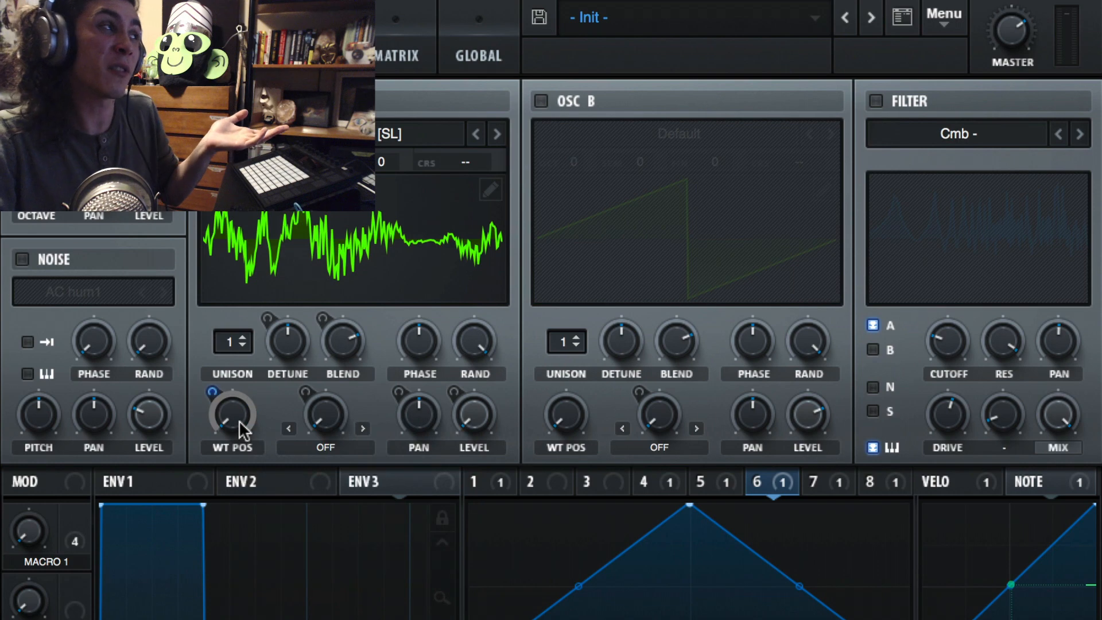
right_click(238, 420)
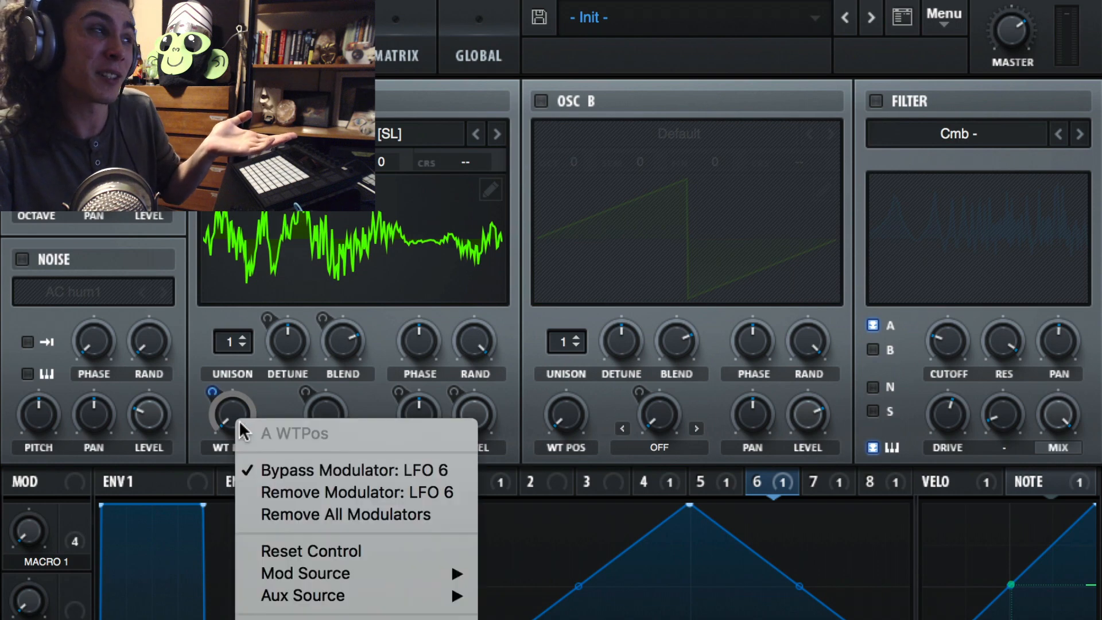
left_click(262, 472)
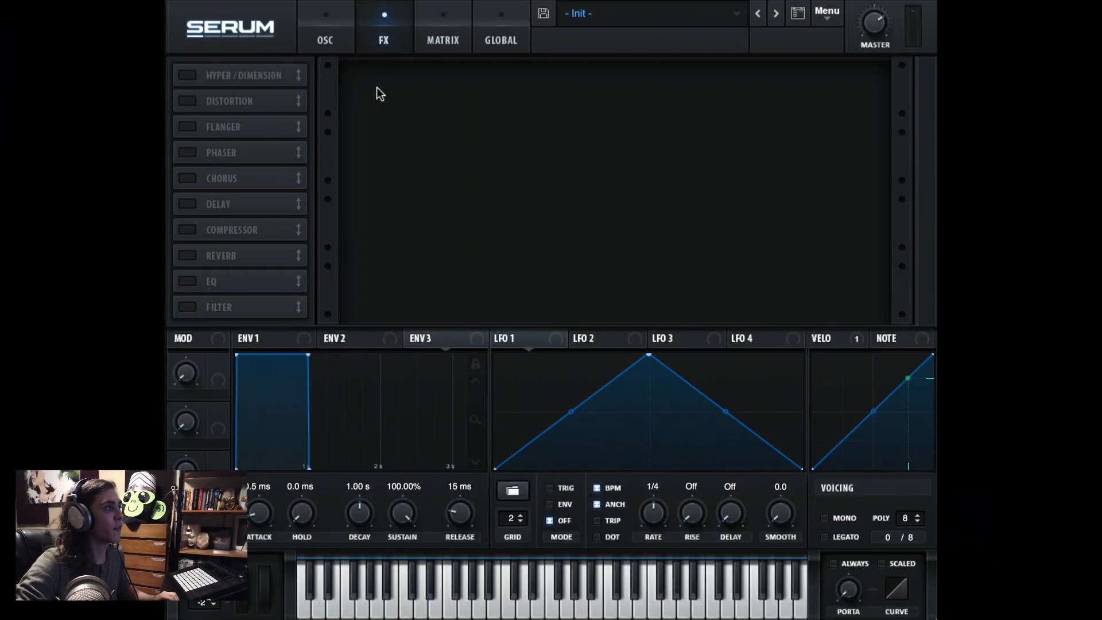
Step: Enable Hyper/Dimension, Distortion, Flanger and Phaser, and move Distortion ahead of Hyper/Dimension in the effects chain
left_click(186, 76)
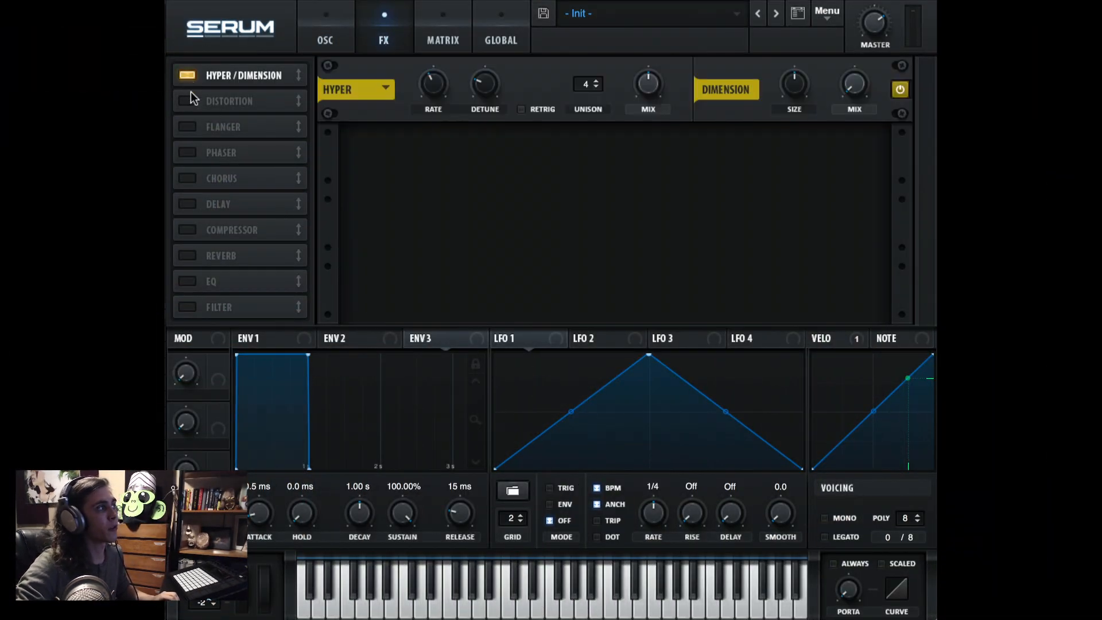
left_click(189, 99)
left_click(187, 126)
left_click(188, 151)
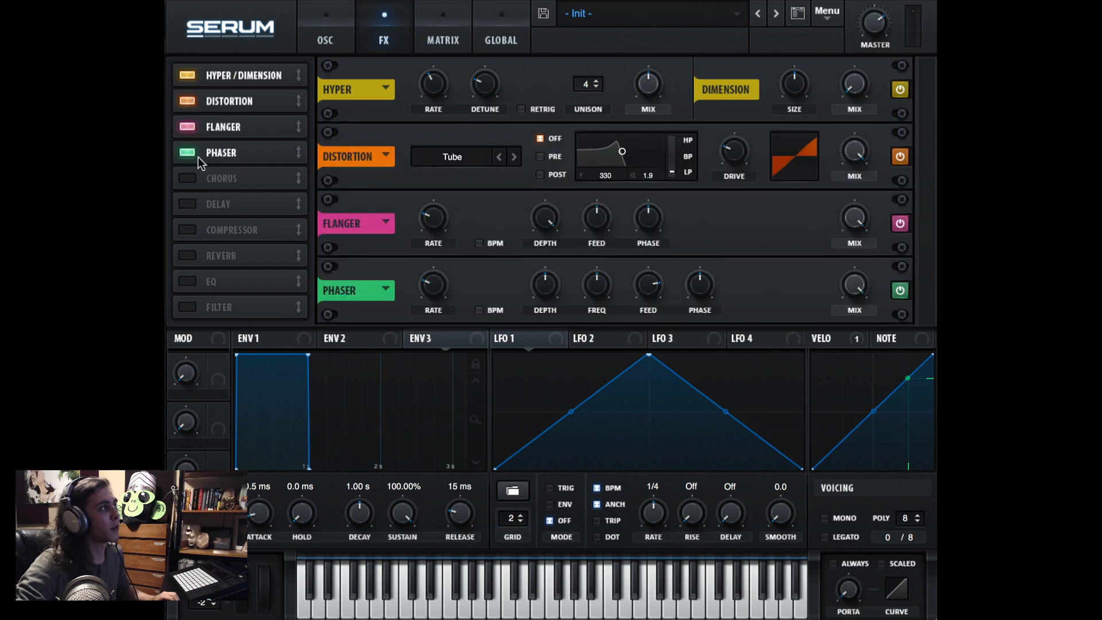
left_click_drag(253, 155, 265, 64)
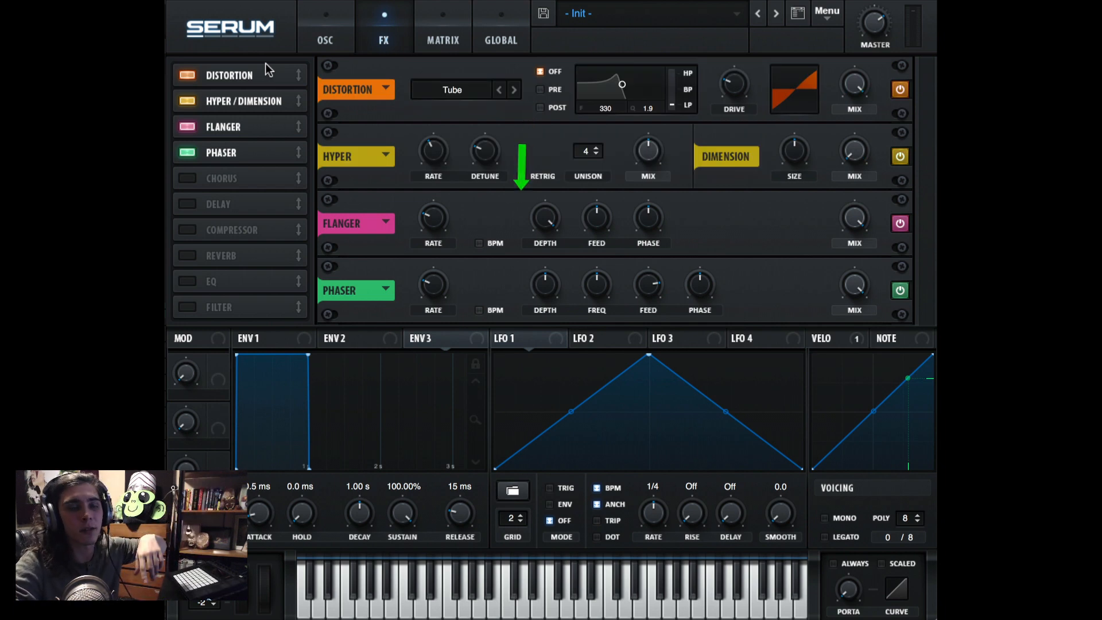
Step: Disable all four active effects and return Hyper/Dimension to the first slot of the chain
left_click(187, 149)
left_click(187, 127)
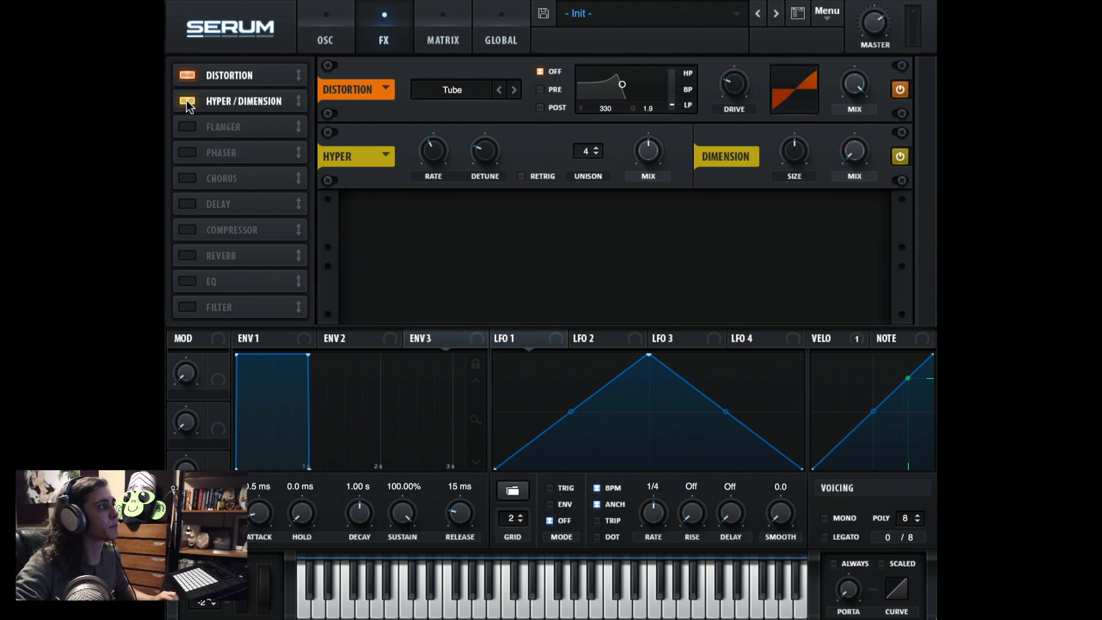
left_click(187, 101)
left_click(187, 76)
left_click_drag(201, 98, 218, 67)
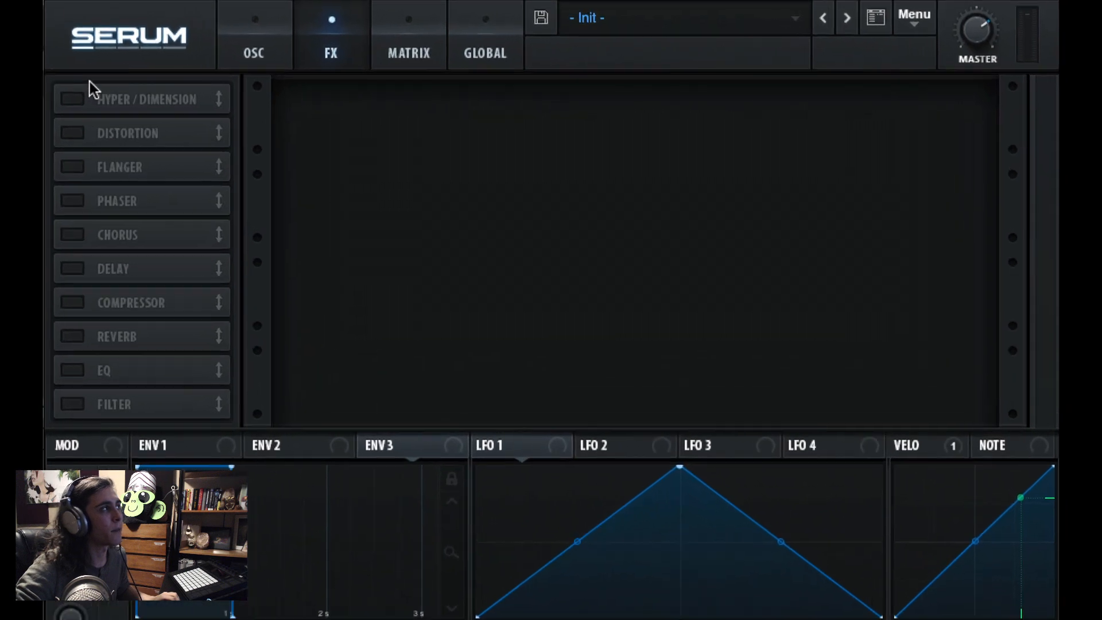
Step: Enable Hyper/Dimension, set the hyper's unison to 7 and reduce its mix slightly
left_click(187, 75)
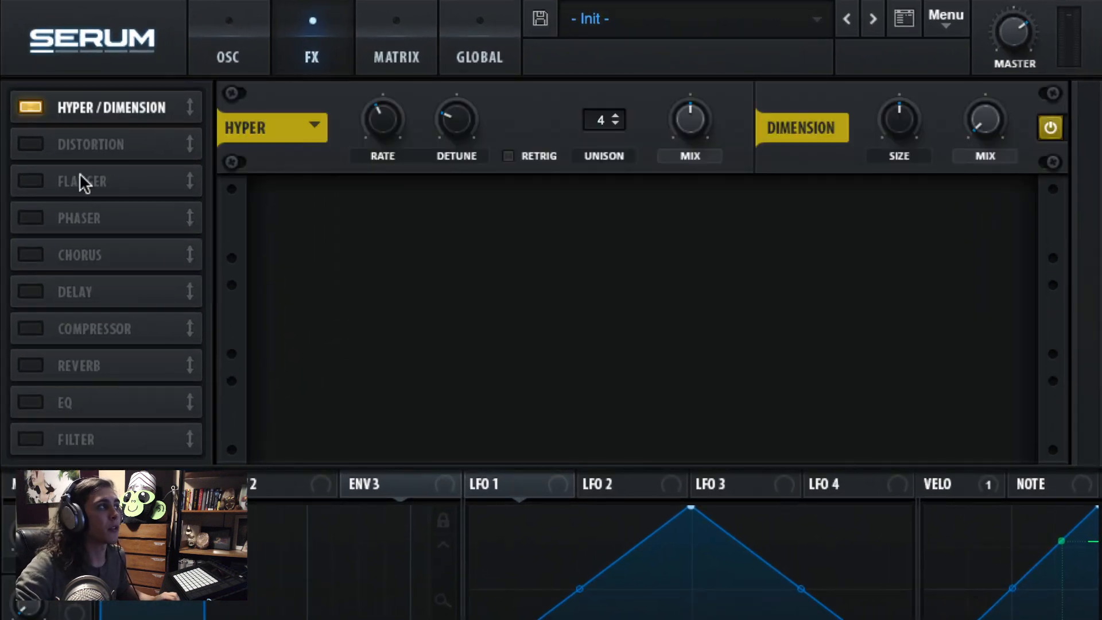
left_click(314, 127)
left_click(737, 154)
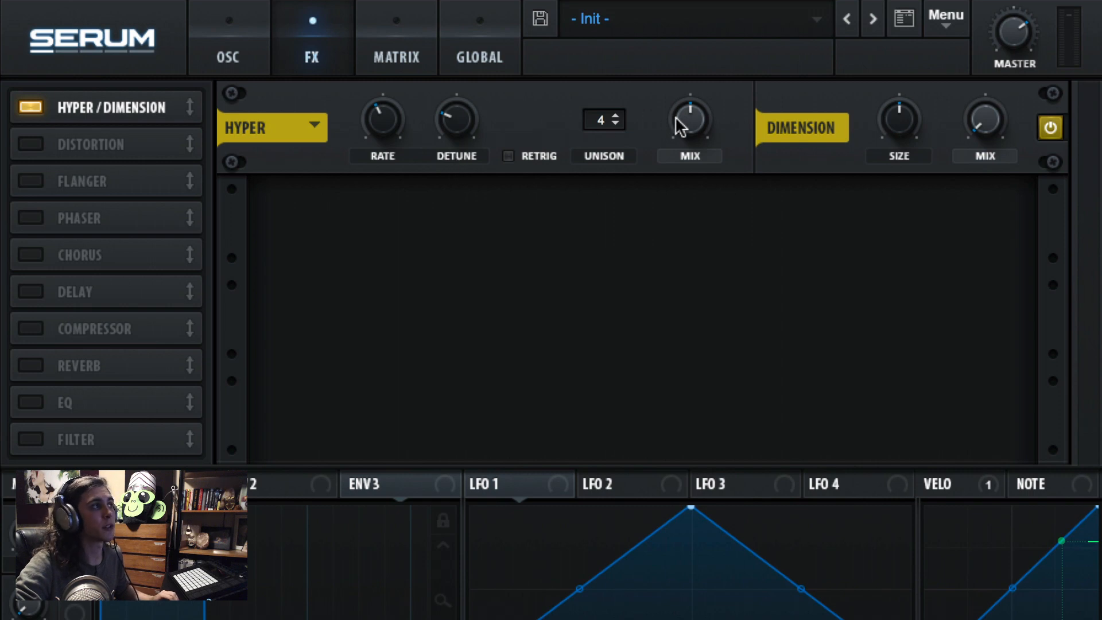
left_click_drag(615, 119, 645, 5)
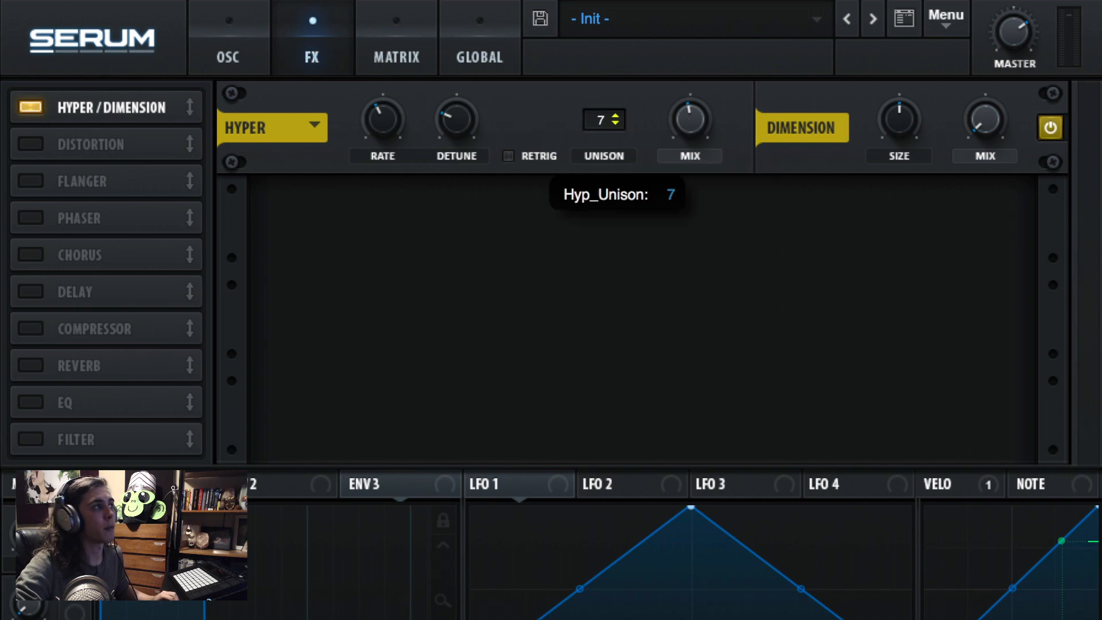
mouse_move(690, 118)
left_mouse_down()
mouse_move(733, 20)
mouse_move(688, 125)
left_mouse_up()
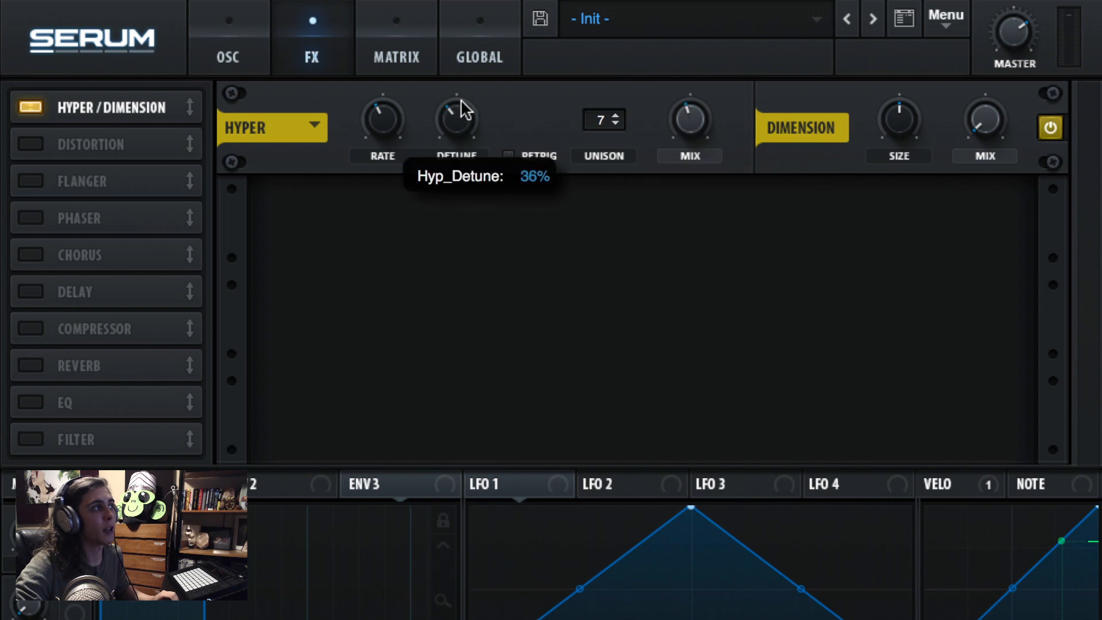
Step: Set the hyper's detune to about 36%, sweep its rate and toggle Retrig
left_click_drag(466, 111, 389, 170)
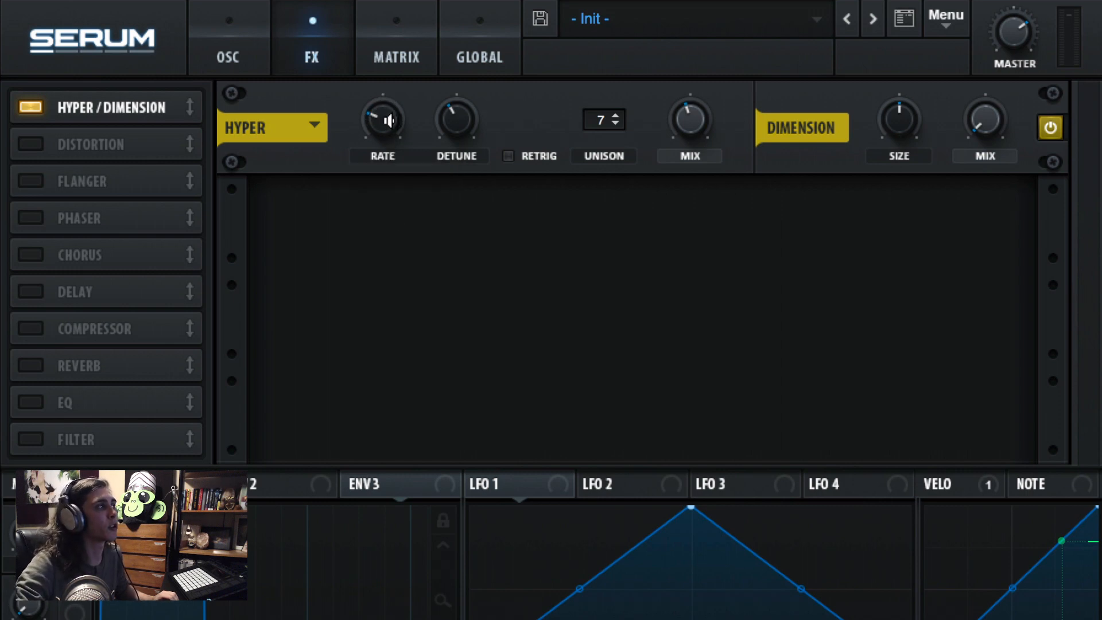
left_click_drag(380, 118, 406, 107)
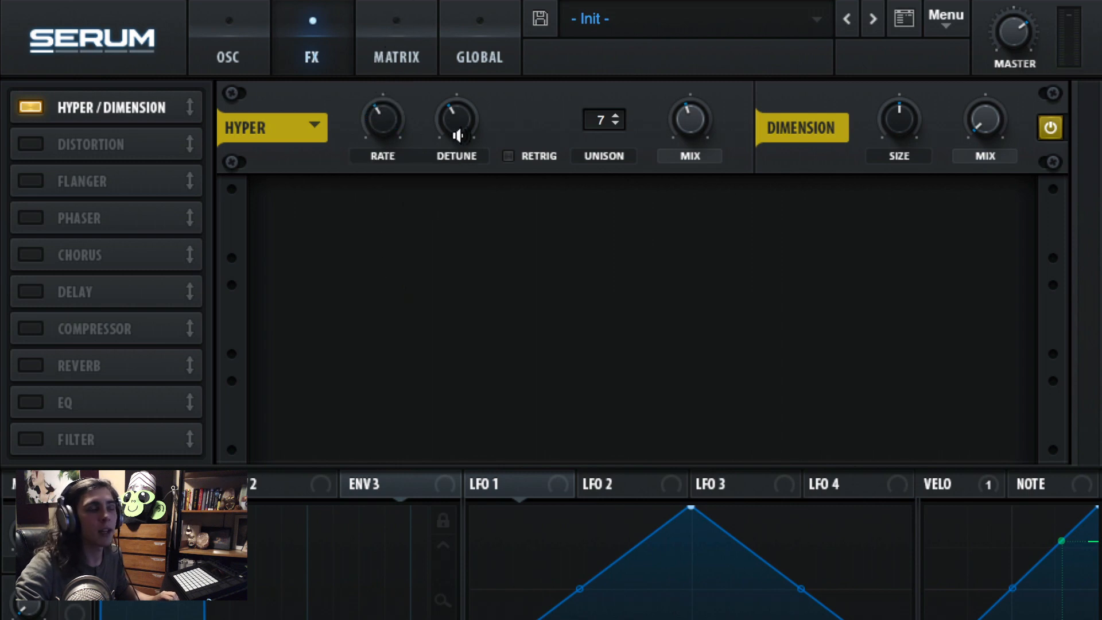
left_click(507, 155)
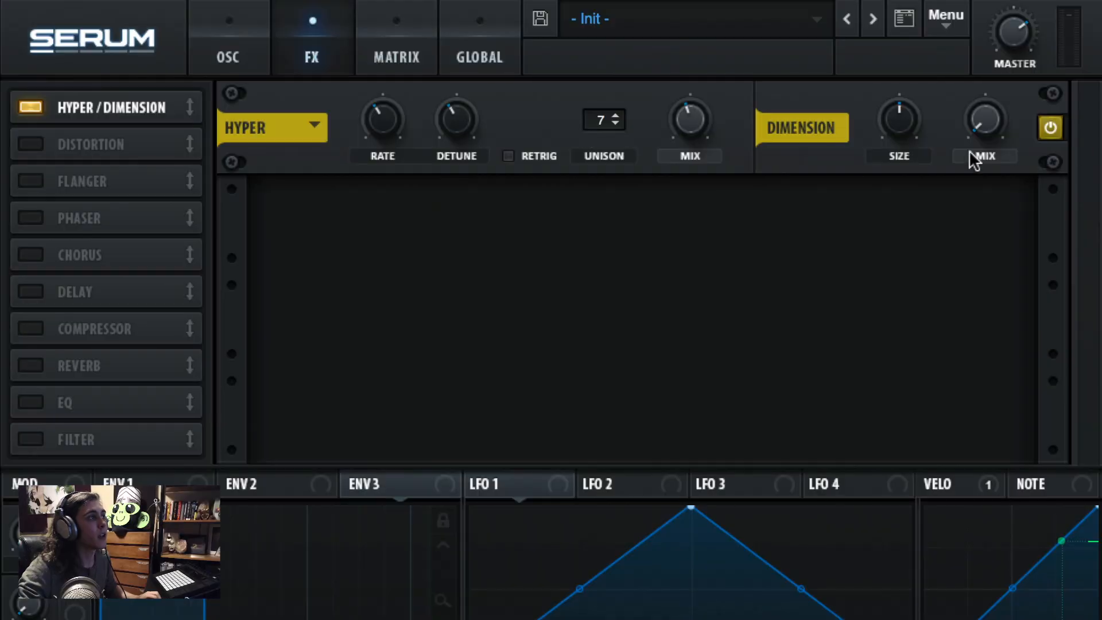
Step: Bring the hyper's mix down to zero, and set the dimension's size to 64% with its mix at about halfway
left_click_drag(981, 133, 980, 103)
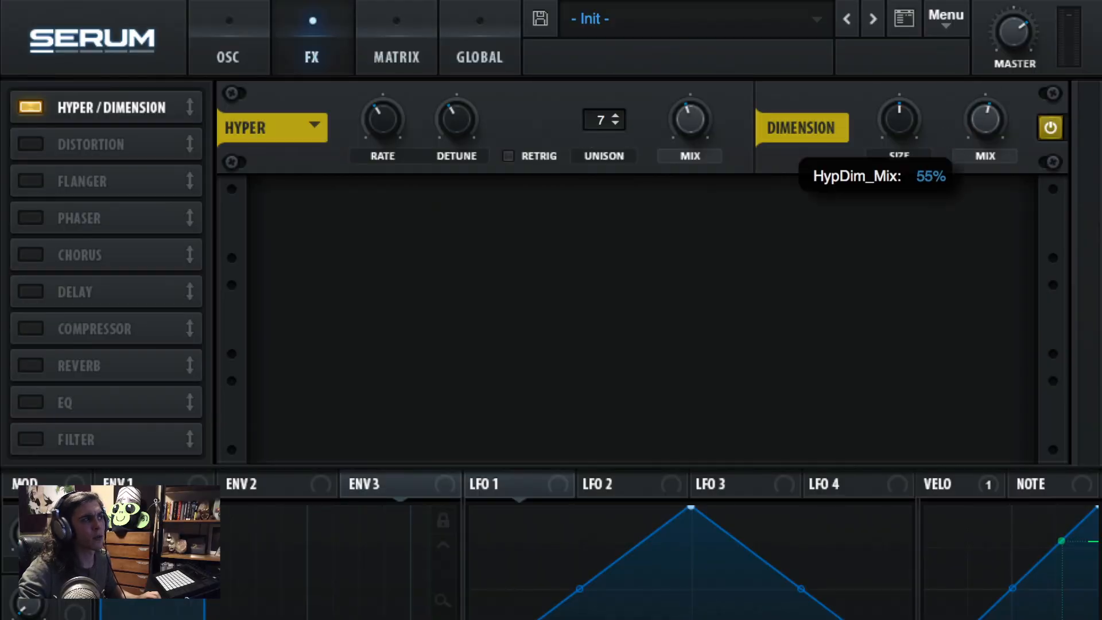
left_click_drag(701, 113, 701, 141)
left_click_drag(993, 114, 992, 112)
left_click_drag(912, 121, 900, 69)
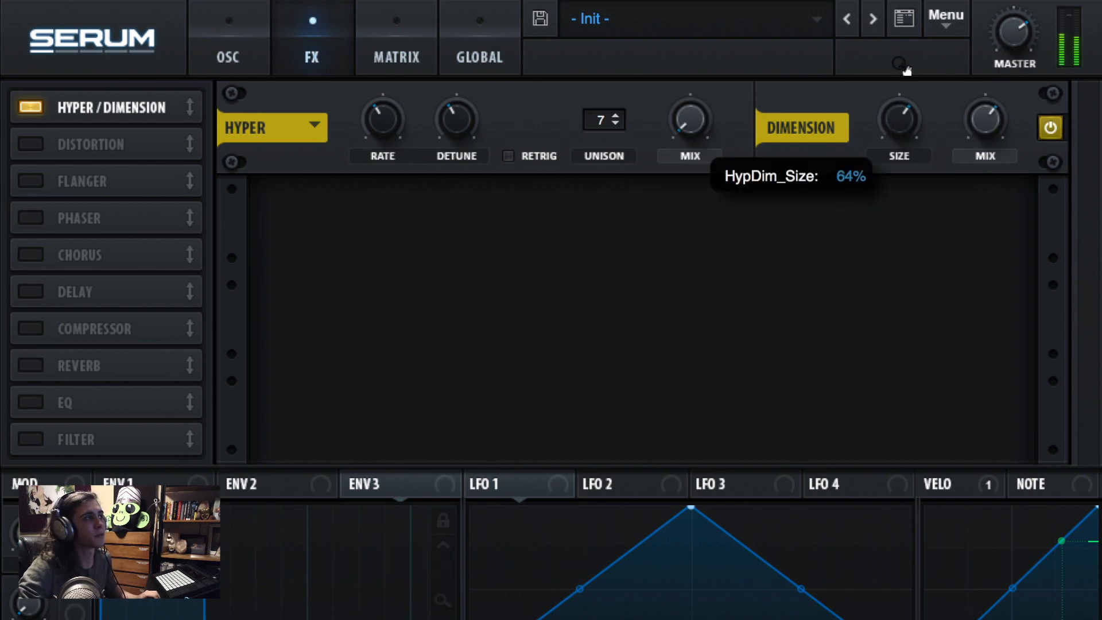
left_click_drag(983, 118, 980, 163)
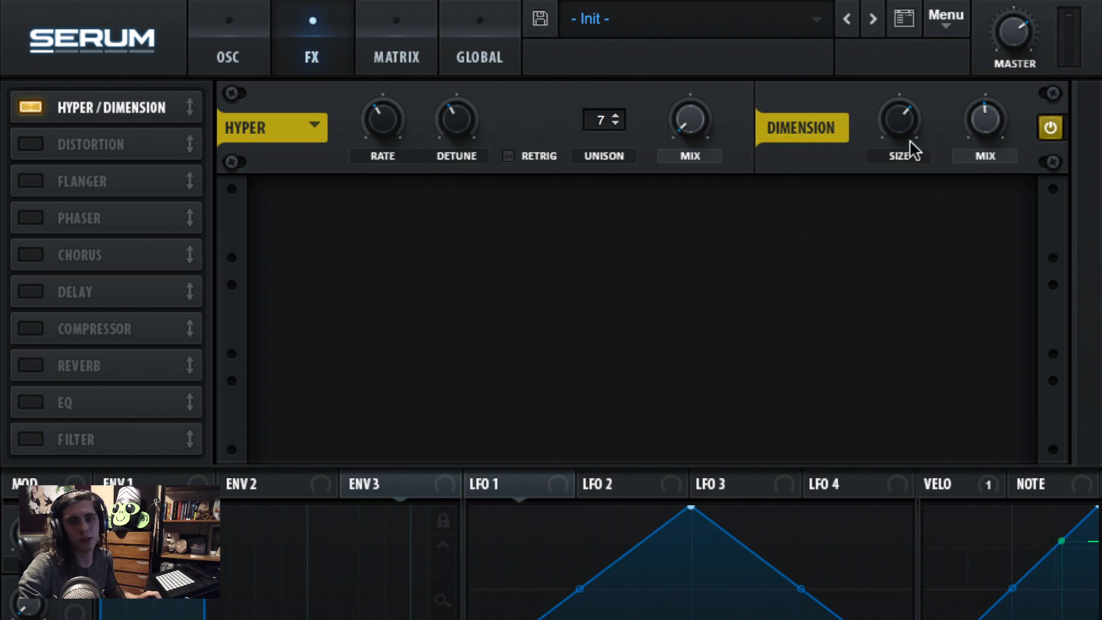
Step: Switch off Hyper/Dimension, enable Distortion and raise its drive to the maximum
left_click(43, 107)
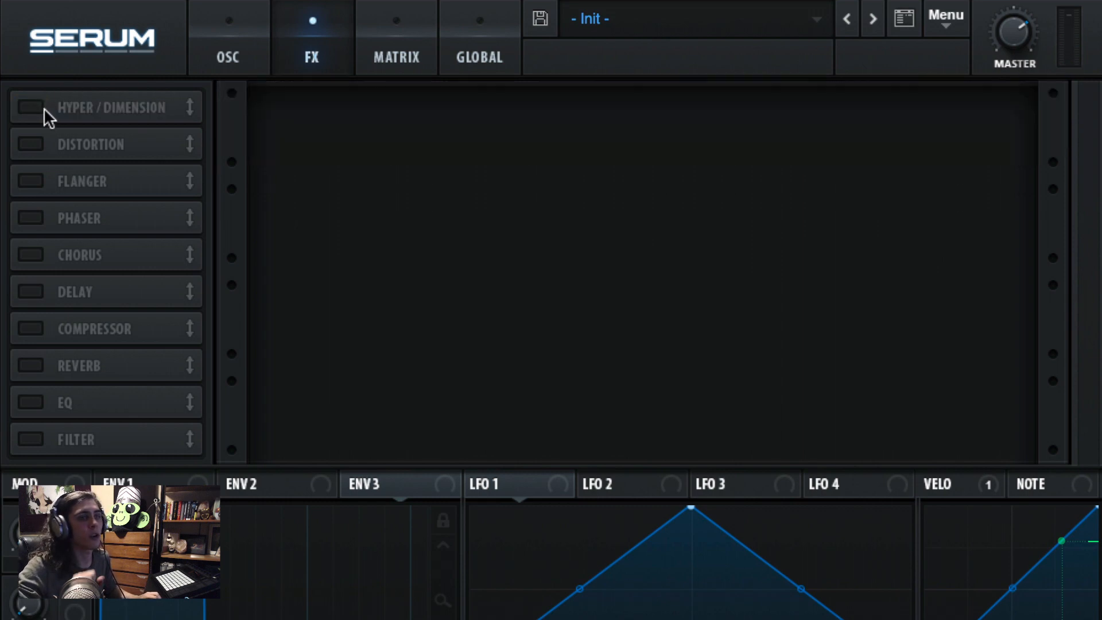
left_click(32, 144)
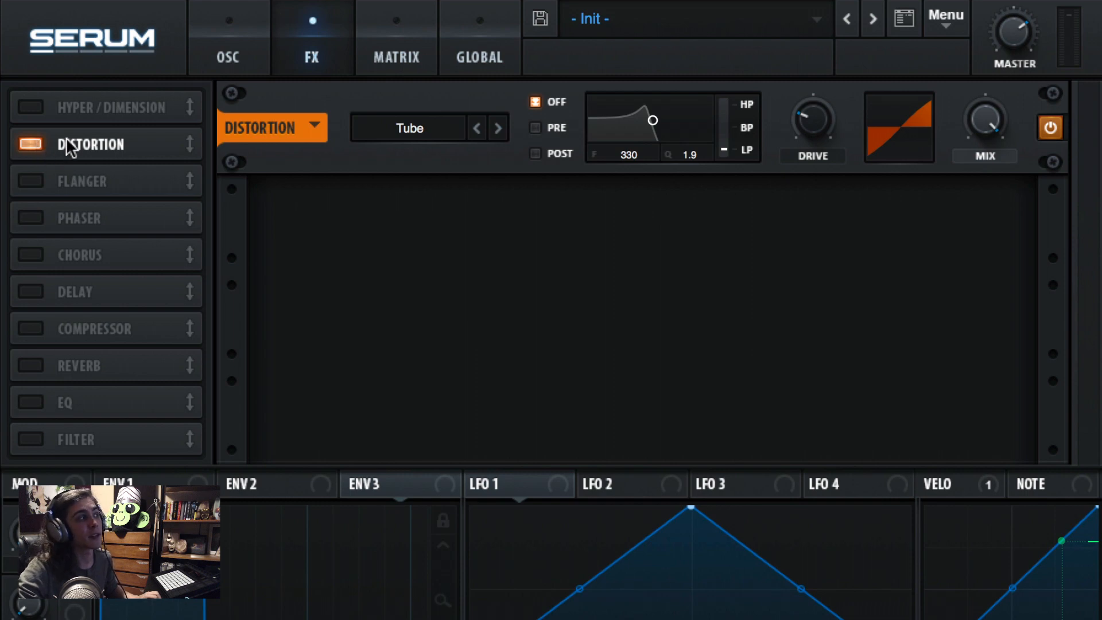
mouse_move(987, 136)
left_mouse_down()
mouse_move(967, 140)
mouse_move(986, 136)
left_mouse_up()
left_click_drag(820, 126, 822, 123)
left_click_drag(821, 15, 818, 44)
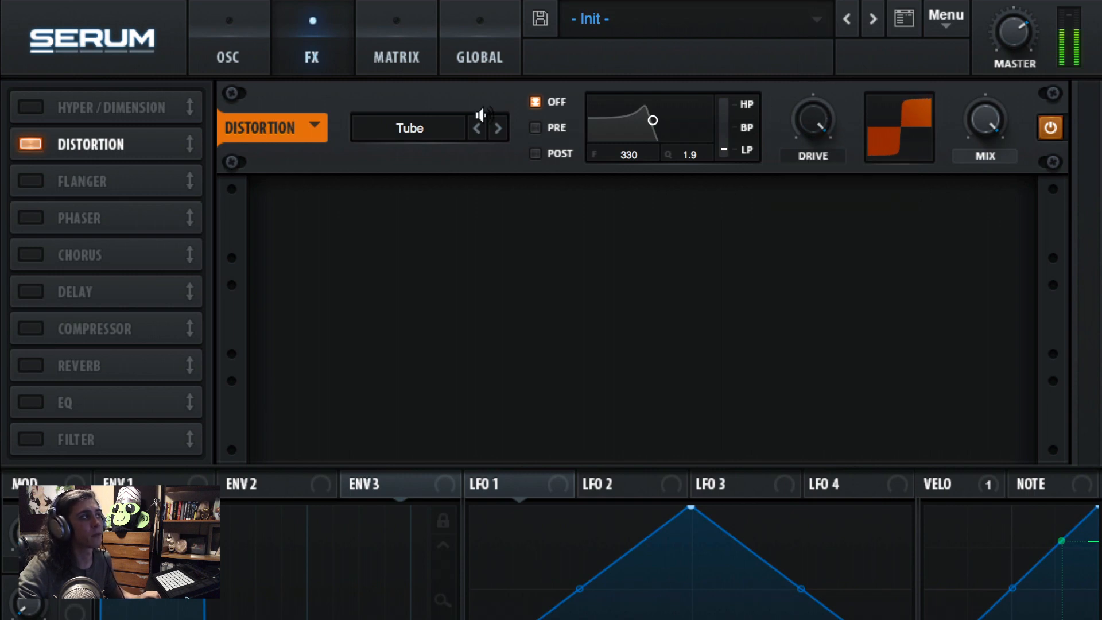
Step: Audition the distortion types from Diode 1 through X-Shaper (Asym), and settle on X-Shaper
left_click(422, 122)
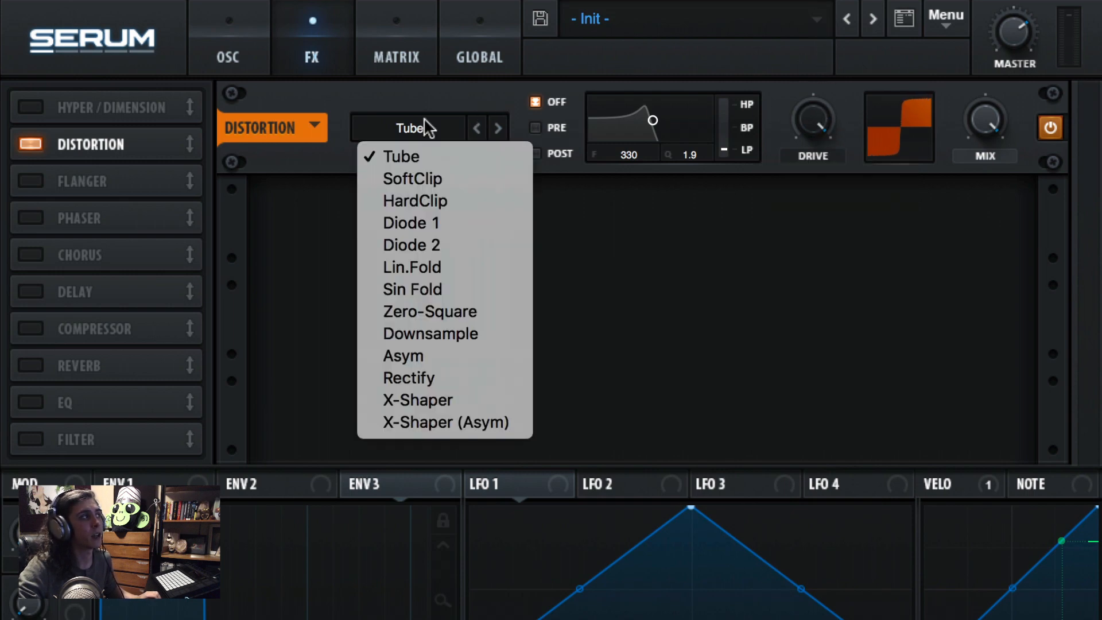
left_click(410, 223)
left_click(496, 127)
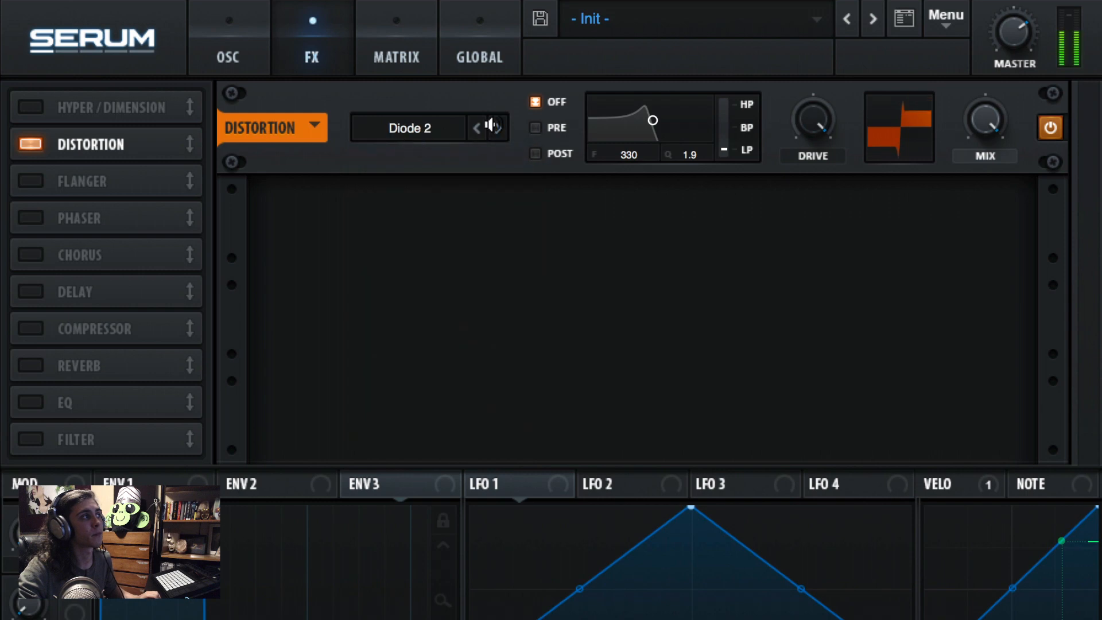
left_click(495, 128)
left_click(495, 128)
left_click(495, 128)
left_click(495, 127)
left_click(494, 127)
left_click(495, 128)
left_click(494, 127)
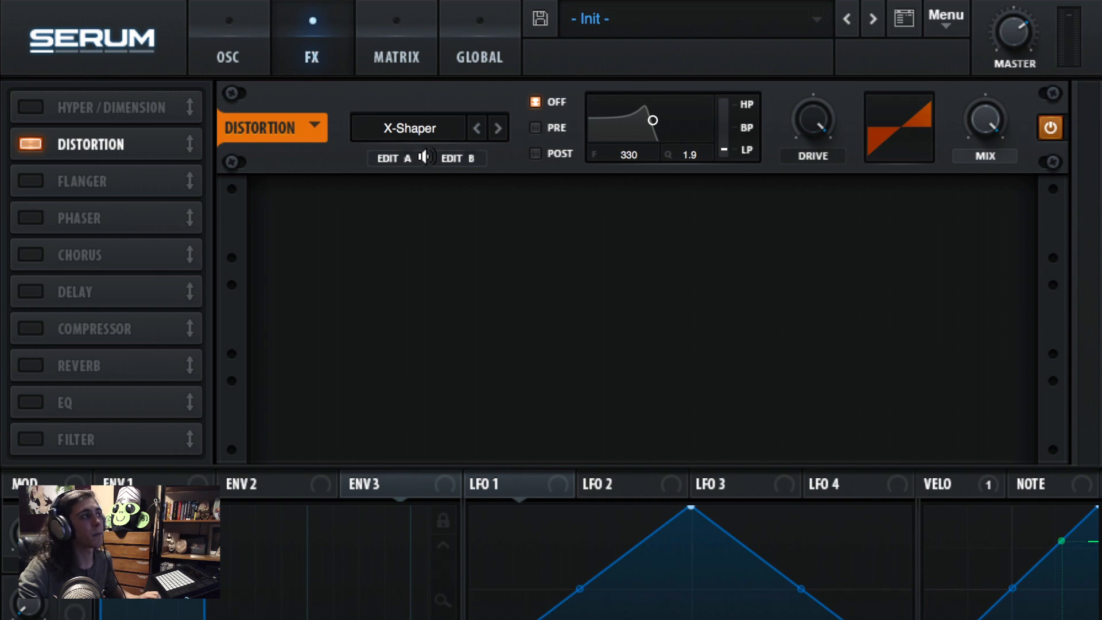
left_click(497, 127)
left_click(476, 128)
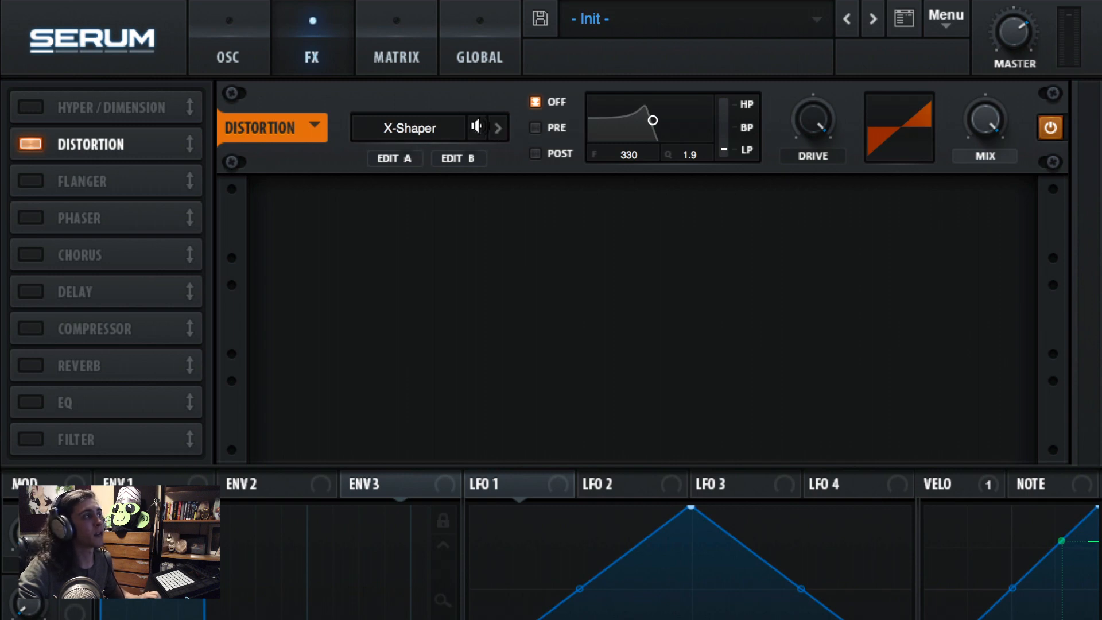
Step: Examine the X-Shaper's A curve for 0% drive, and sweep the drive back to 100%
left_click(395, 158)
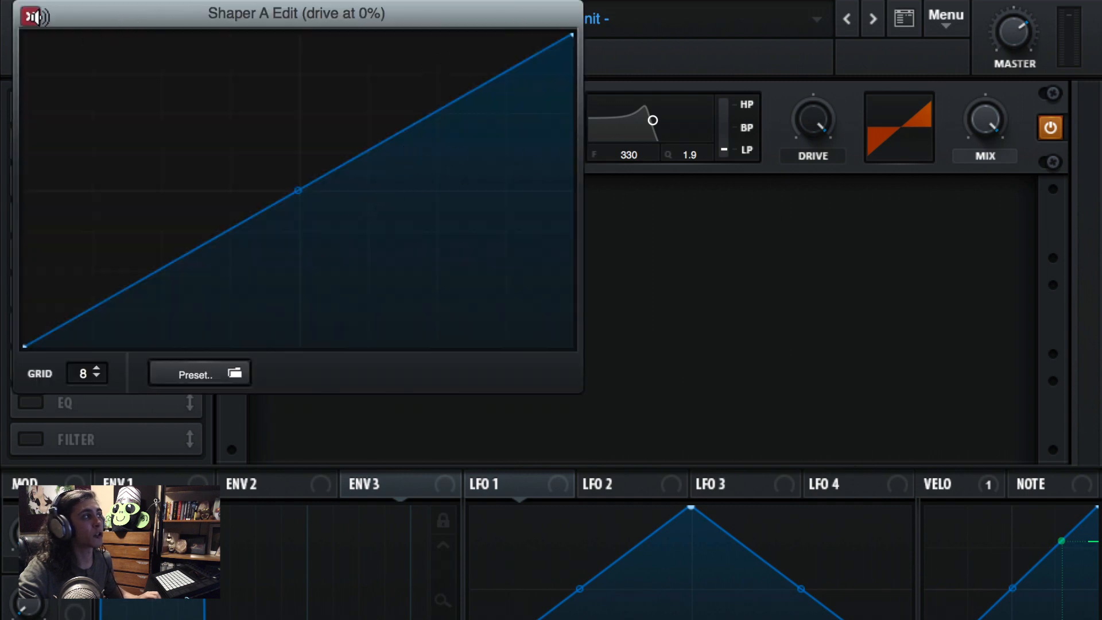
left_click(31, 16)
left_click_drag(822, 115, 500, 172)
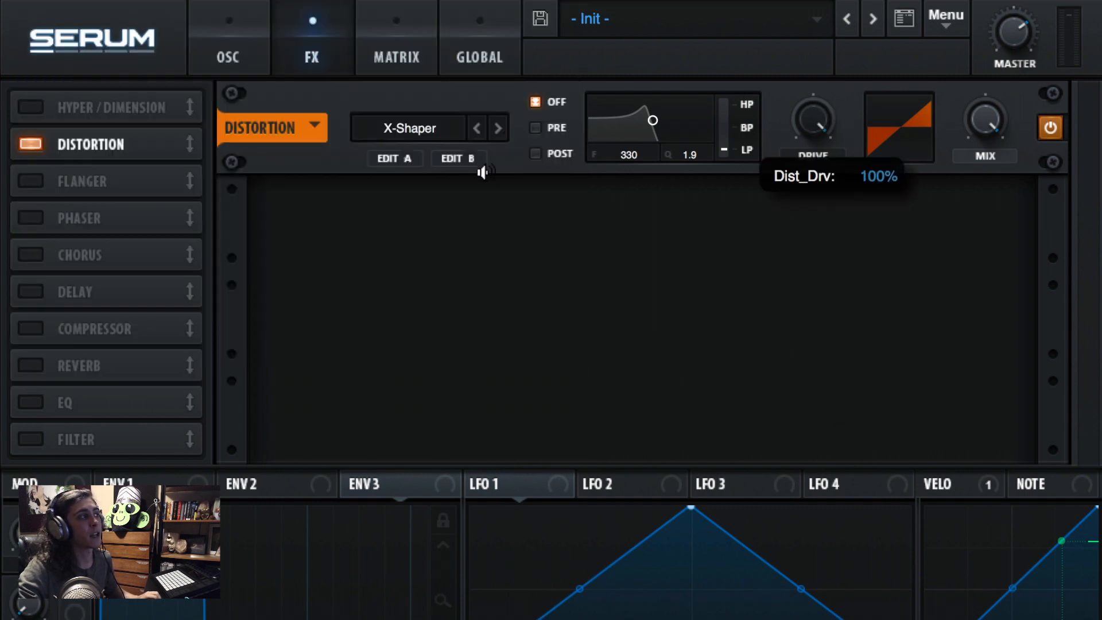
Step: Shape the X-Shaper's B curve into a zigzag by adding four points
left_click(466, 159)
left_click_drag(143, 270, 143, 138)
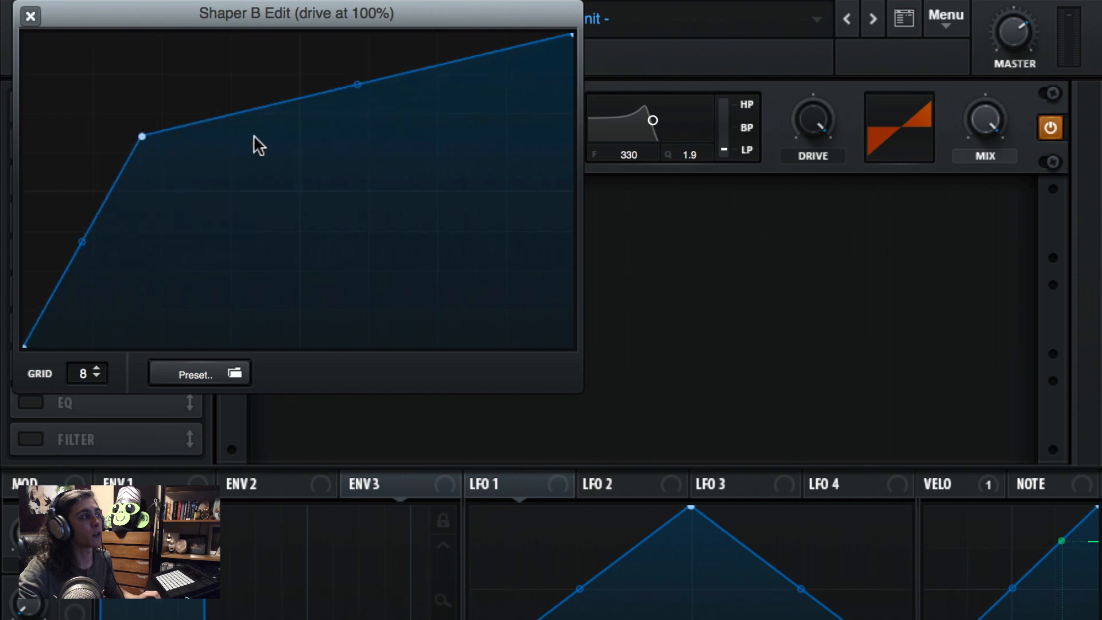
left_click_drag(249, 115, 264, 260)
left_click_drag(300, 216, 315, 34)
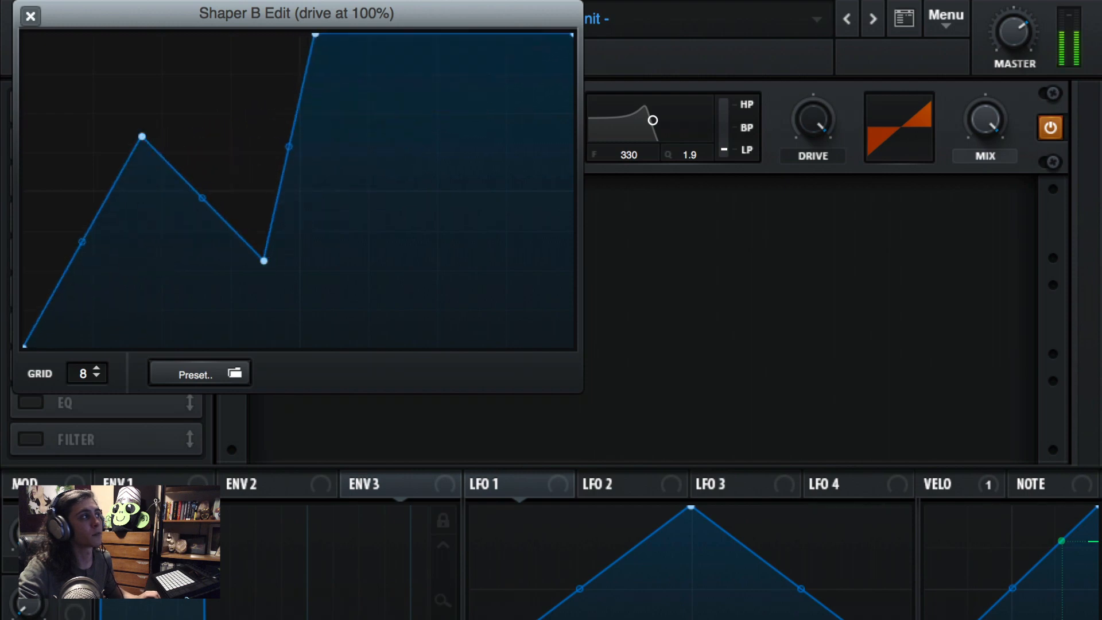
left_click_drag(449, 35, 492, 165)
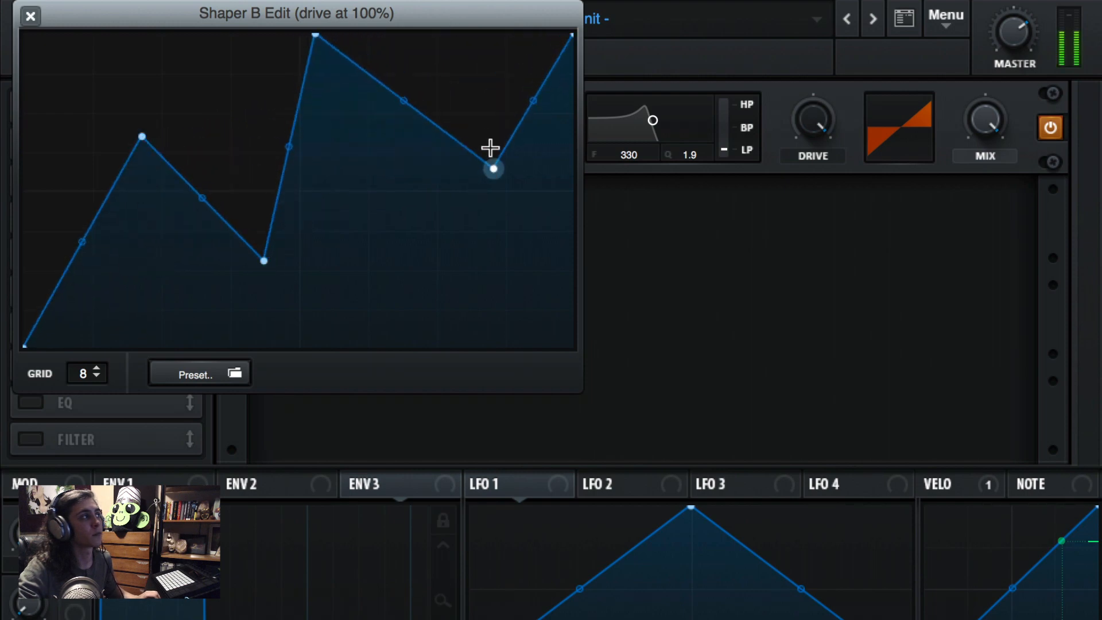
left_click(31, 16)
Step: Lower the distortion drive to zero and reshape the X-Shaper's A curve into two sharp peaks followed by a flat bottom
left_click_drag(826, 118, 745, 408)
left_click(380, 158)
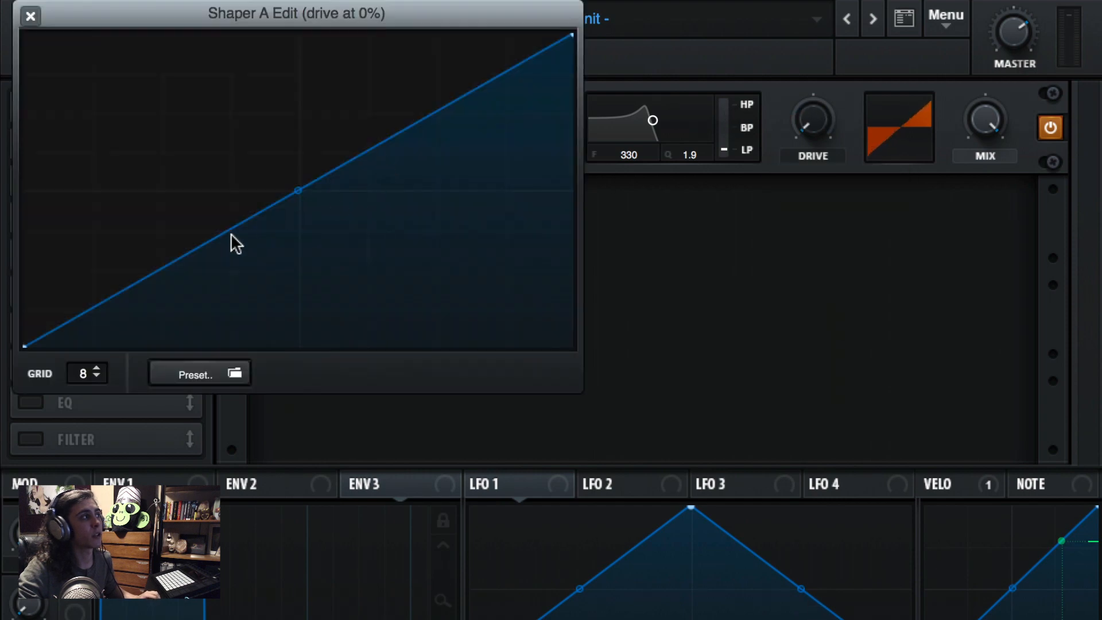
left_click_drag(160, 285, 75, 60)
left_click_drag(150, 59, 356, 17)
left_click_drag(483, 37, 623, 354)
left_click_drag(410, 117, 232, 424)
left_click_drag(208, 48, 218, 383)
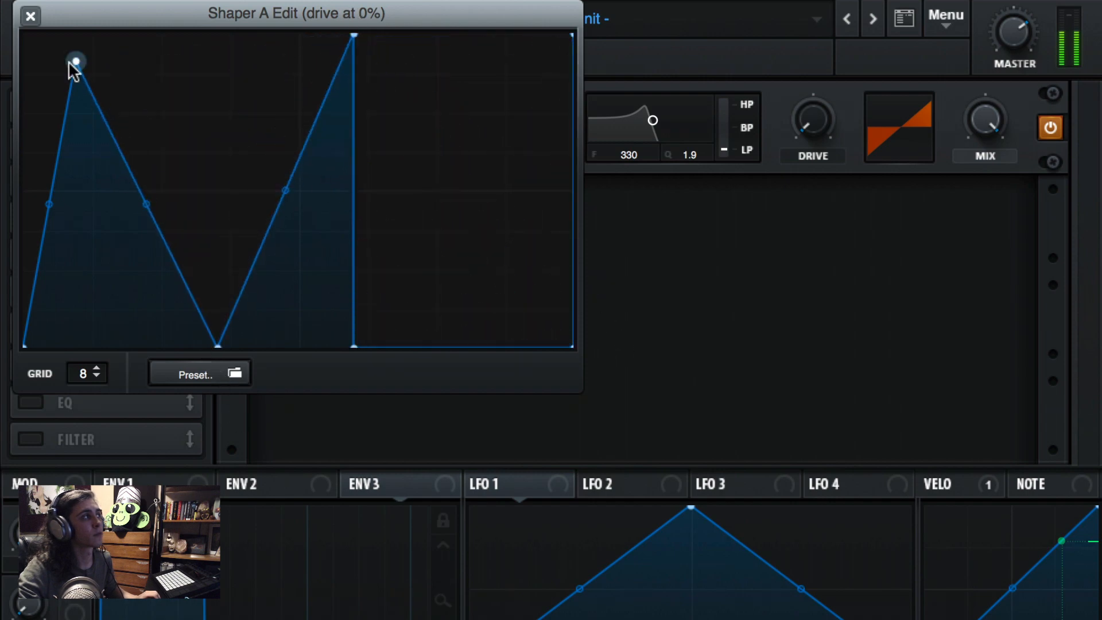
left_click(31, 16)
Step: Sweep the drive between the two shaper curves, switch the type to X-Shaper (Asym) and sweep the drive to maximum
left_click_drag(812, 123, 873, 304)
mouse_move(826, 122)
left_mouse_down()
mouse_move(829, 32)
mouse_move(836, 364)
mouse_move(841, 122)
left_mouse_up()
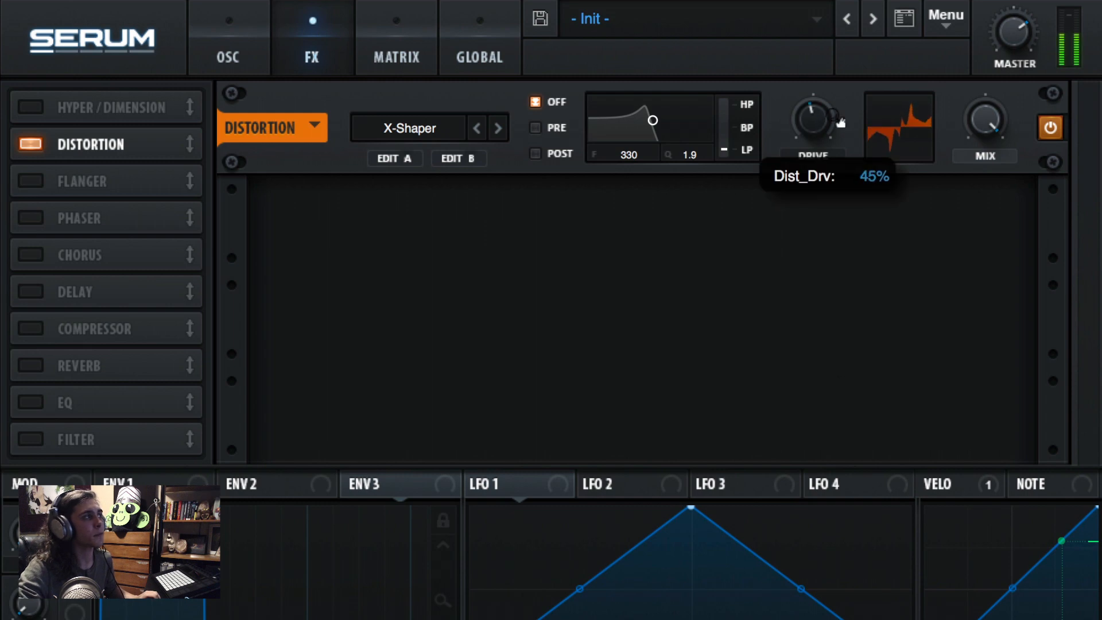
left_click(498, 128)
left_click_drag(830, 132, 905, 140)
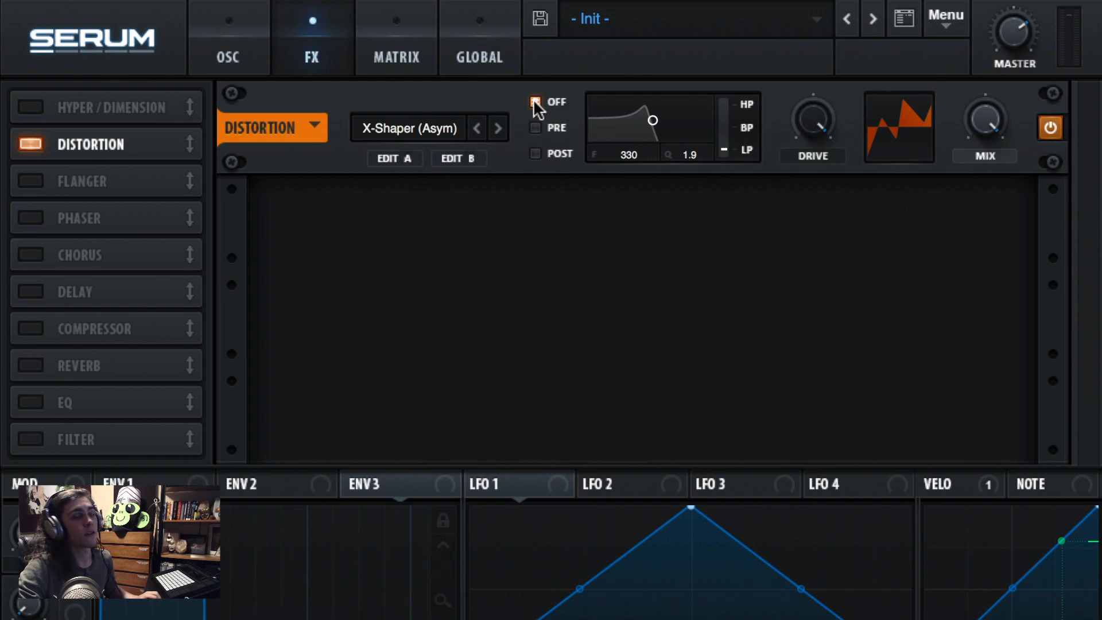
Step: Set the distortion's filter to band-pass at 190 Hz with Q 7.6, and compare its Pre and Post placement
left_click(535, 127)
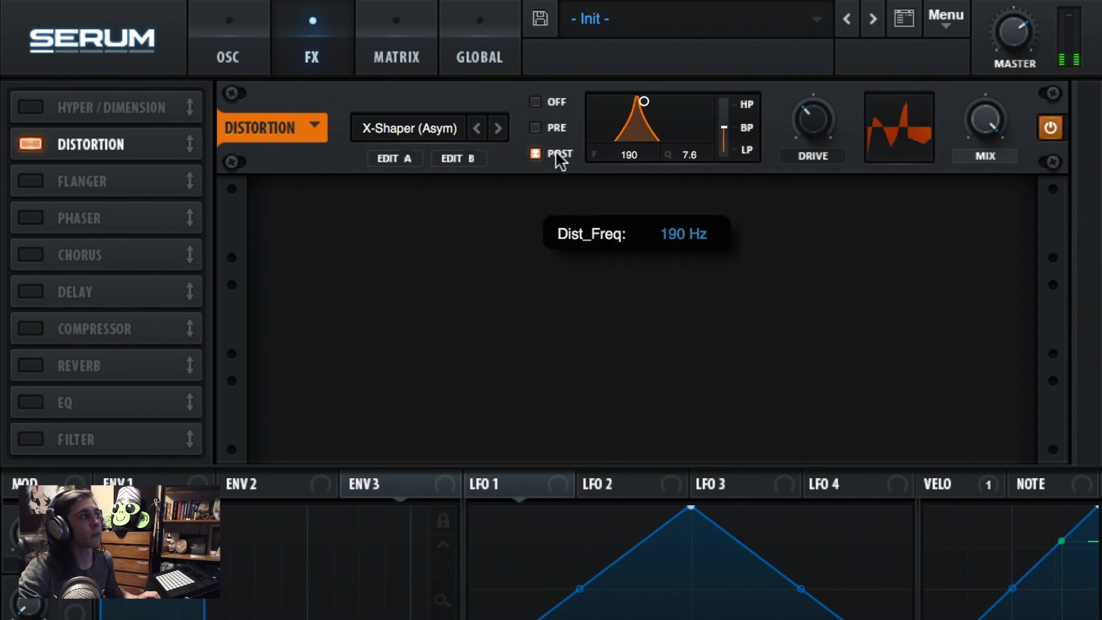
left_click(535, 154)
left_click(533, 127)
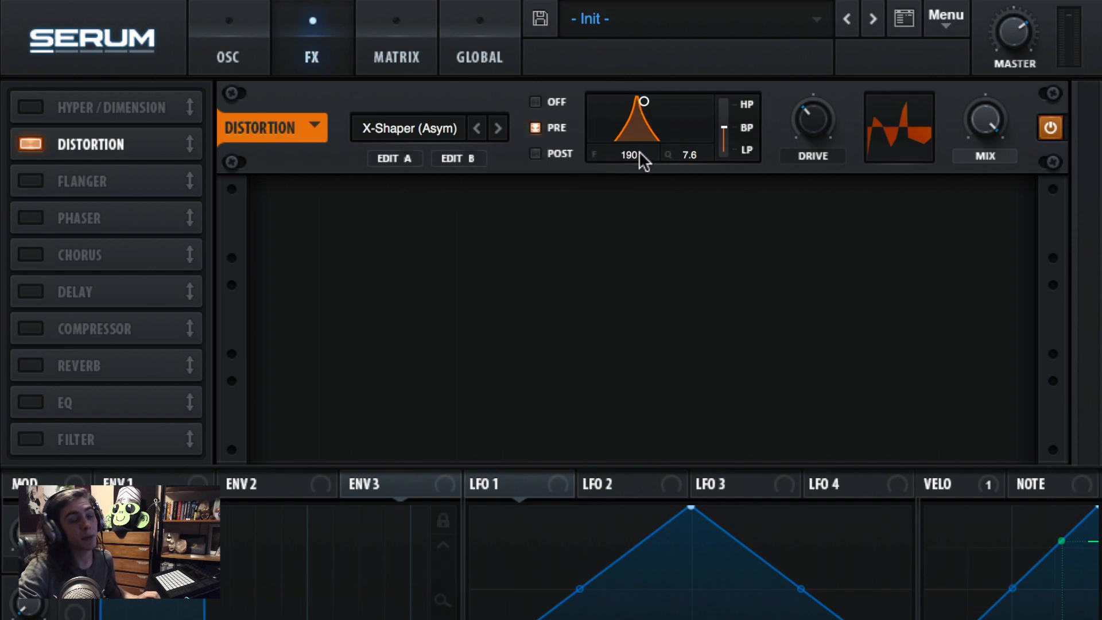
Step: Sweep the filter frequency to 436 Hz in Pre, switch the filter to Post and sweep the frequency to 627 Hz
left_click_drag(635, 148, 561, 182)
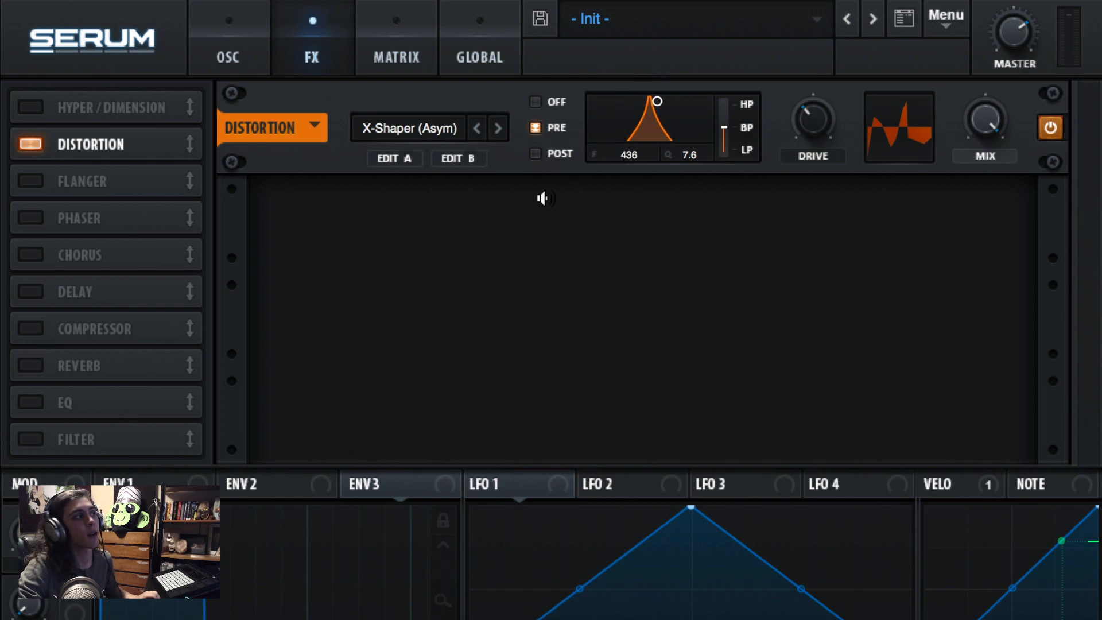
left_click(540, 156)
left_click_drag(628, 154, 612, 118)
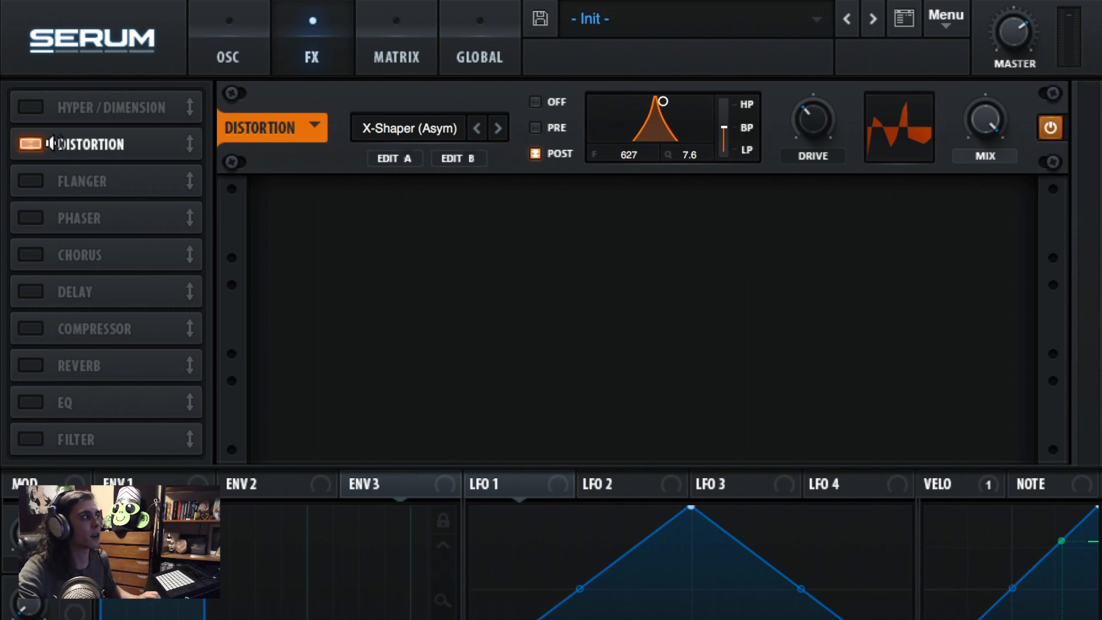
Step: Replace the distortion with the flanger, raise its rate to about halfway and its feedback to about 80%, and lower its phase
left_click(32, 144)
left_click(32, 182)
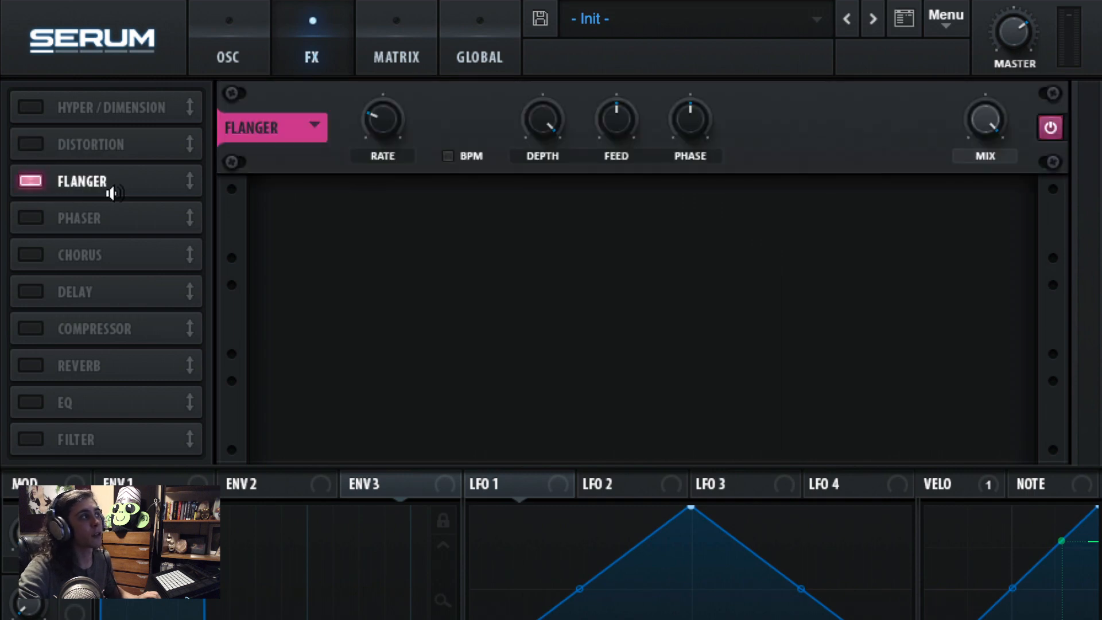
left_click_drag(374, 127, 381, 69)
left_click_drag(542, 119, 615, 56)
left_click_drag(637, 19, 630, 178)
mouse_move(688, 125)
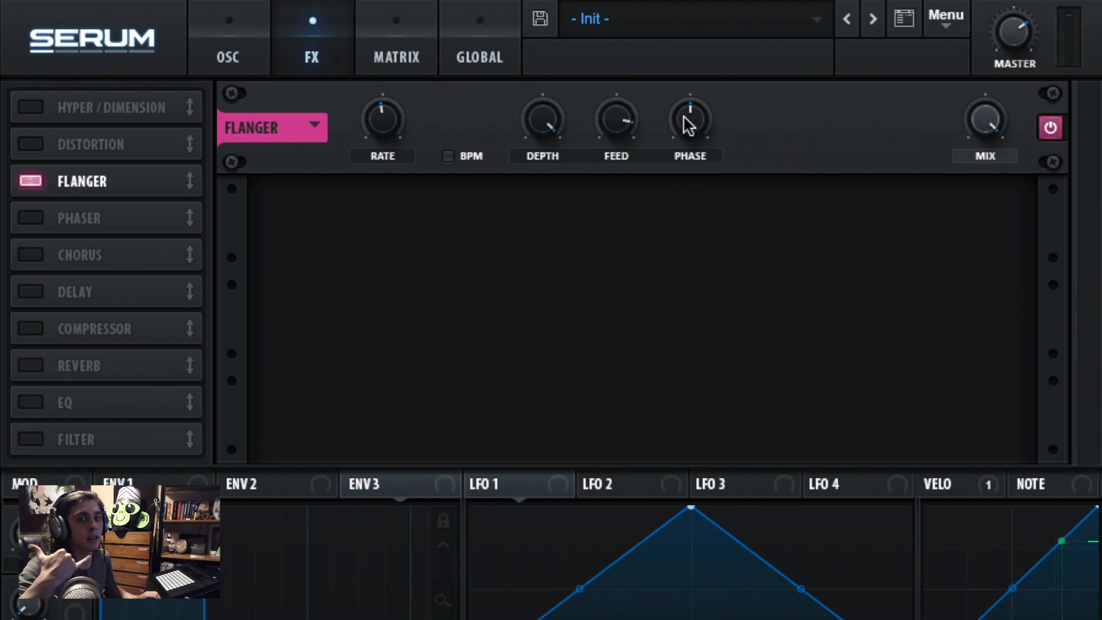
left_click_drag(696, 122, 705, 184)
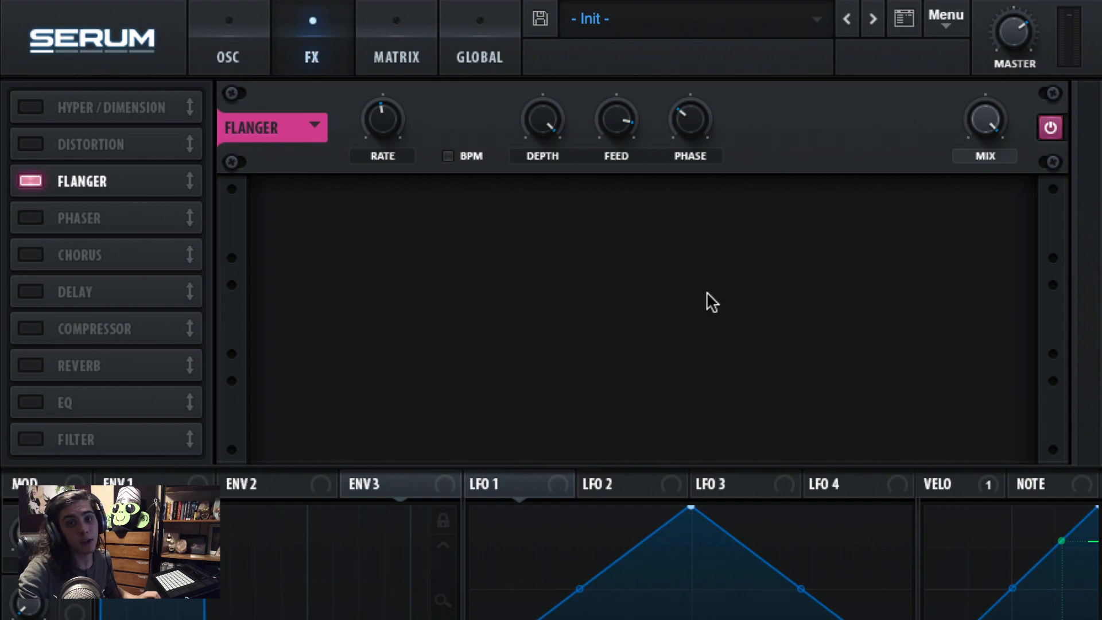
Step: Lower the flanger's rate to minimum and its depth to just under half, and sweep its mix back to full
left_click_drag(398, 123, 457, 591)
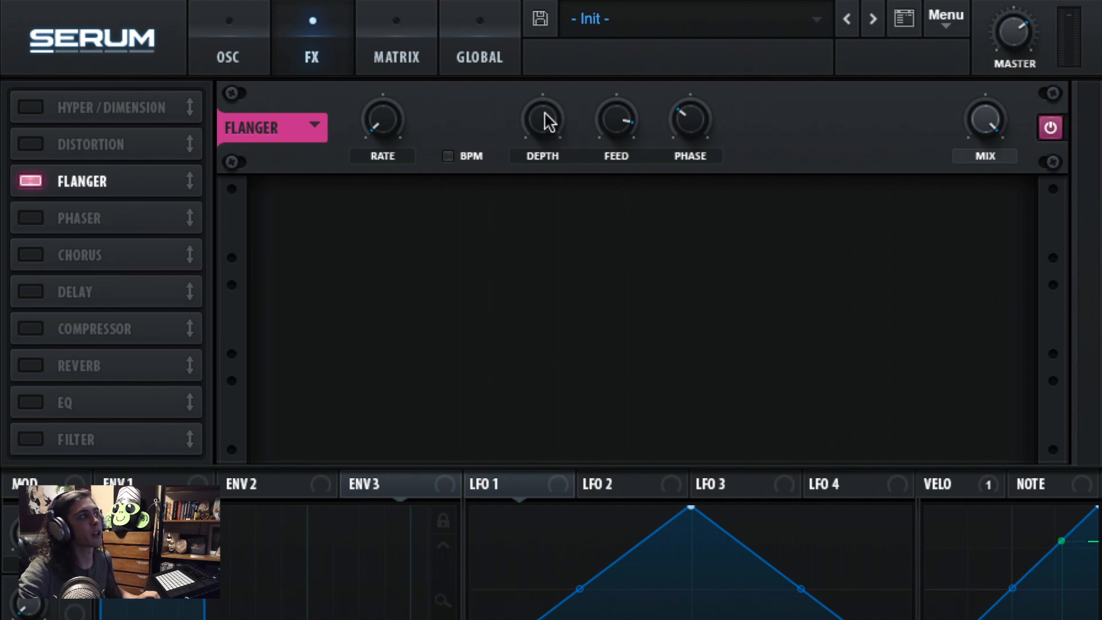
left_click_drag(544, 111, 576, 178)
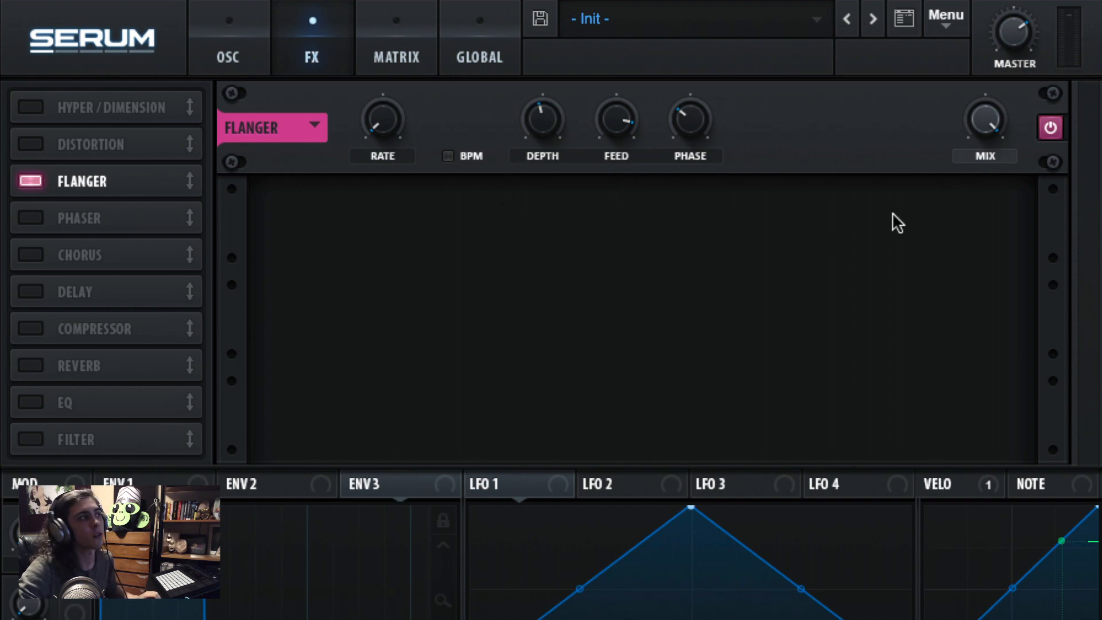
left_click_drag(987, 112, 979, 199)
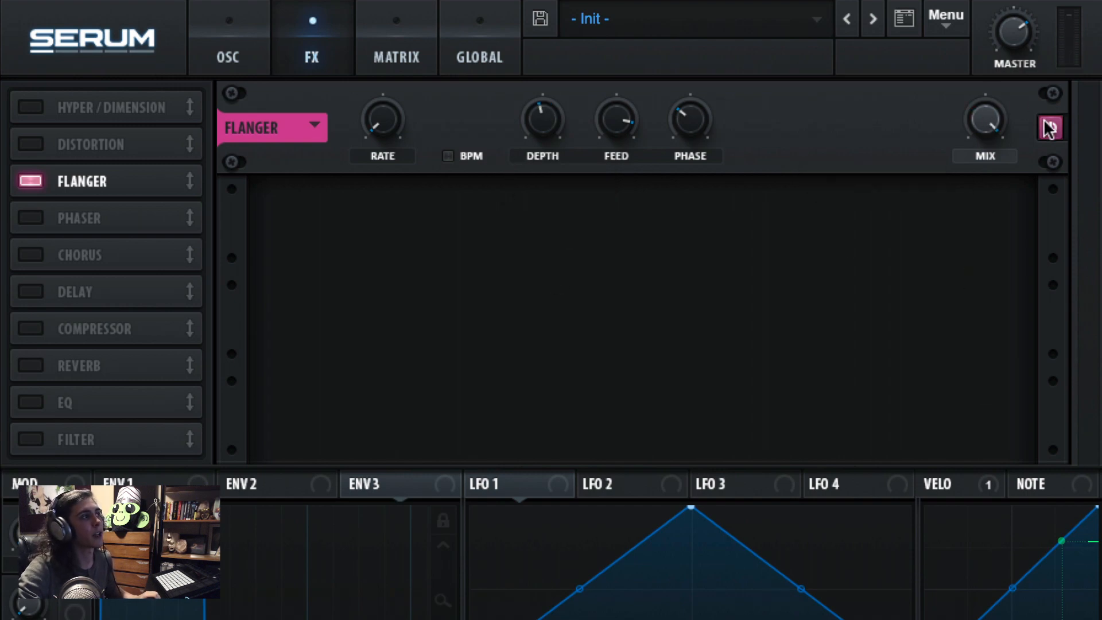
Step: Replace the flanger with the phaser at minimum rate and 41% depth, with a slightly lower frequency and higher feedback
left_click(32, 181)
left_click(40, 218)
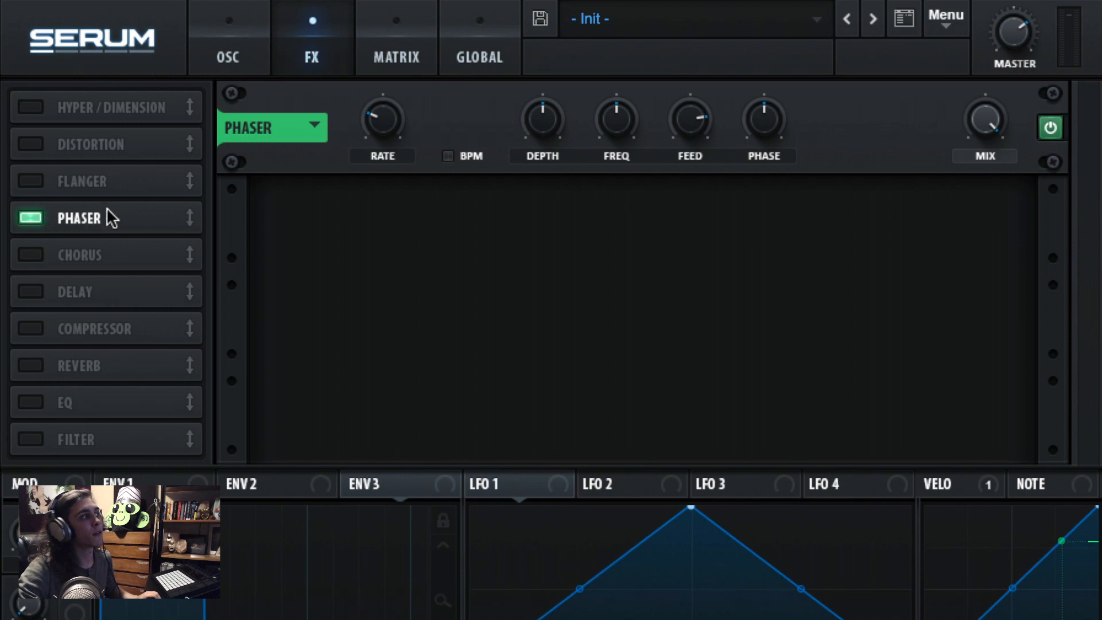
left_click_drag(403, 119, 389, 251)
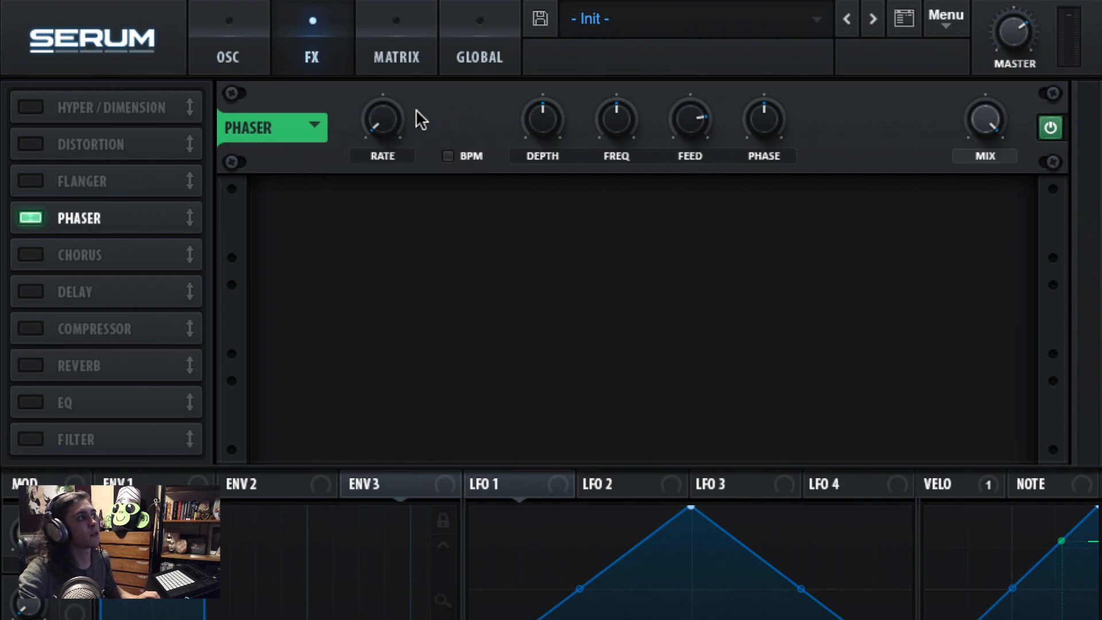
left_click_drag(556, 111, 610, 138)
left_click_drag(691, 123, 689, 115)
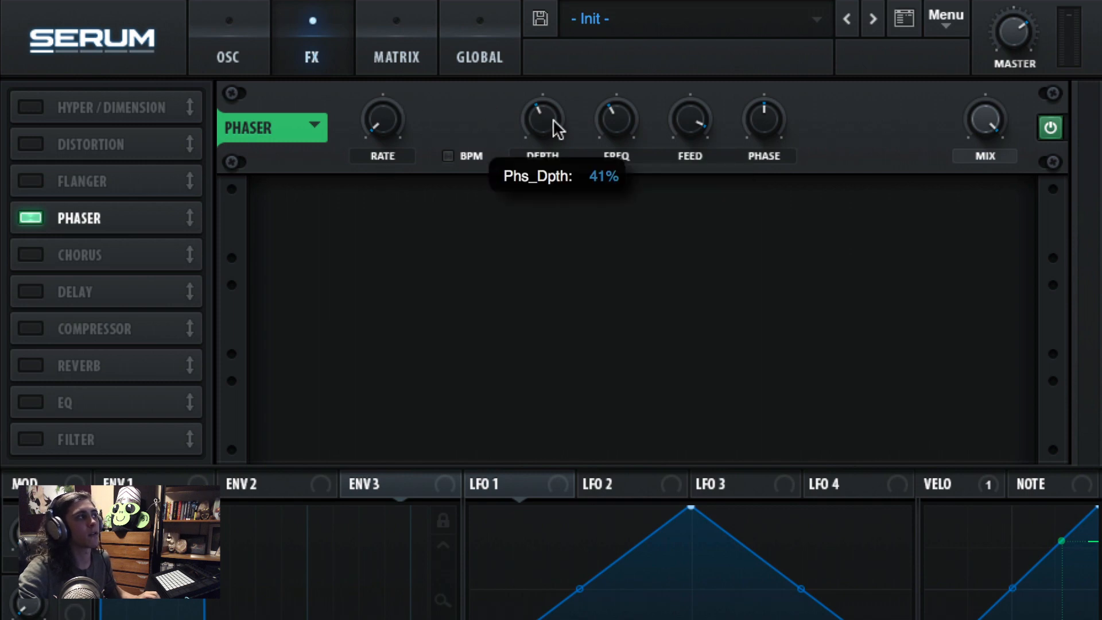
Step: Turn on BPM sync for the phaser, re-enable the flanger with BPM sync on, and sweep its synced rate
left_click(448, 155)
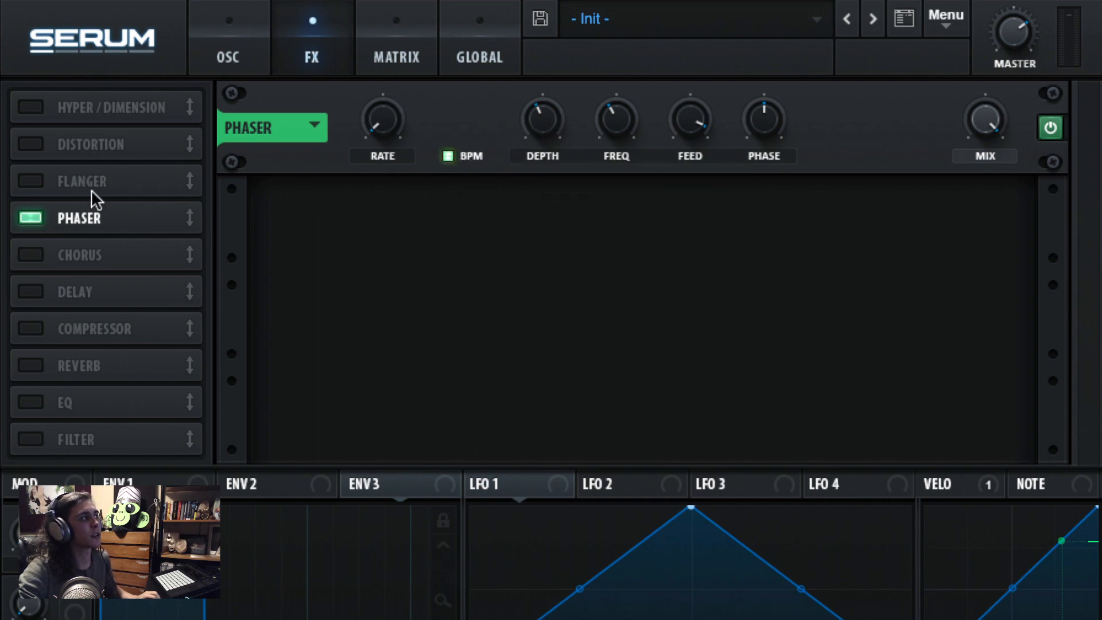
left_click(43, 179)
left_click(448, 156)
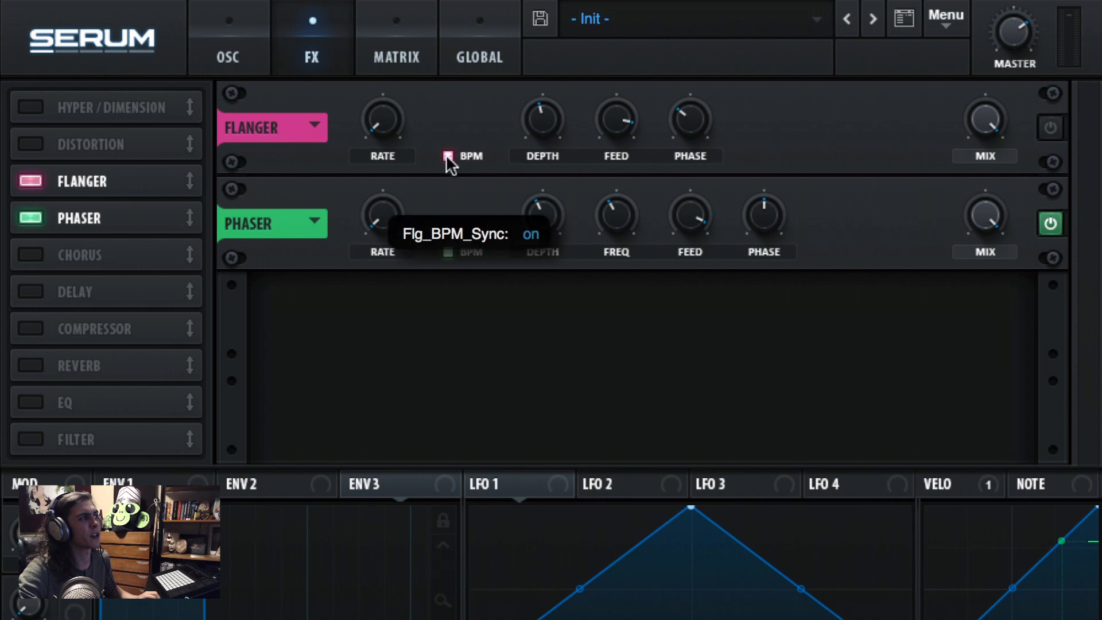
left_click_drag(376, 120, 380, 35)
Step: Switch off the phaser and flanger, and turn on the chorus with its mix at full and its low-pass filter nearly fully open
left_click(31, 217)
left_click(30, 181)
left_click(30, 254)
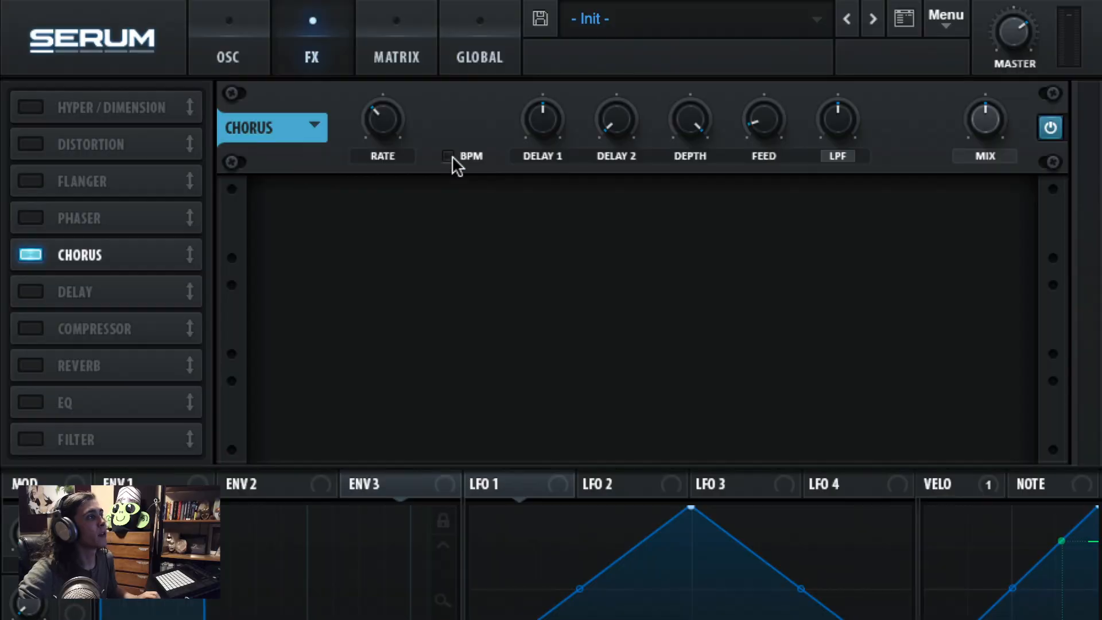
left_click_drag(983, 121, 983, 87)
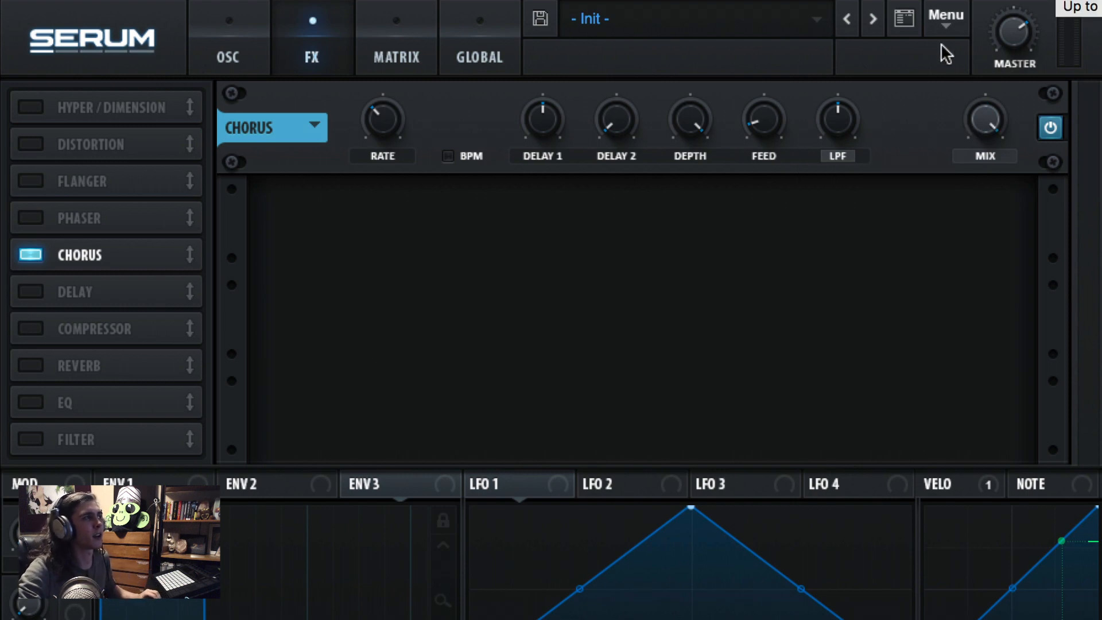
left_click_drag(859, 138, 834, 122)
Step: Lower the chorus depth to just under half and its rate slightly, and set the feedback to 83%
left_click_drag(693, 118, 683, 251)
left_click_drag(693, 117, 696, 143)
mouse_move(380, 123)
left_click_drag(380, 123, 425, 130)
left_click_drag(763, 118, 789, 0)
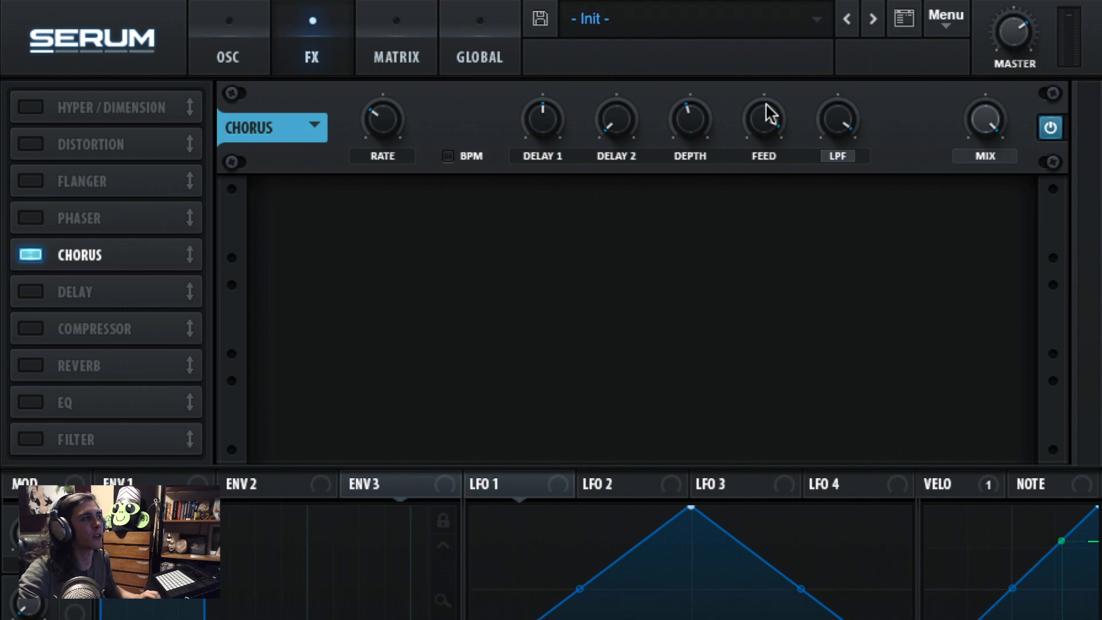
left_click_drag(770, 128, 765, 152)
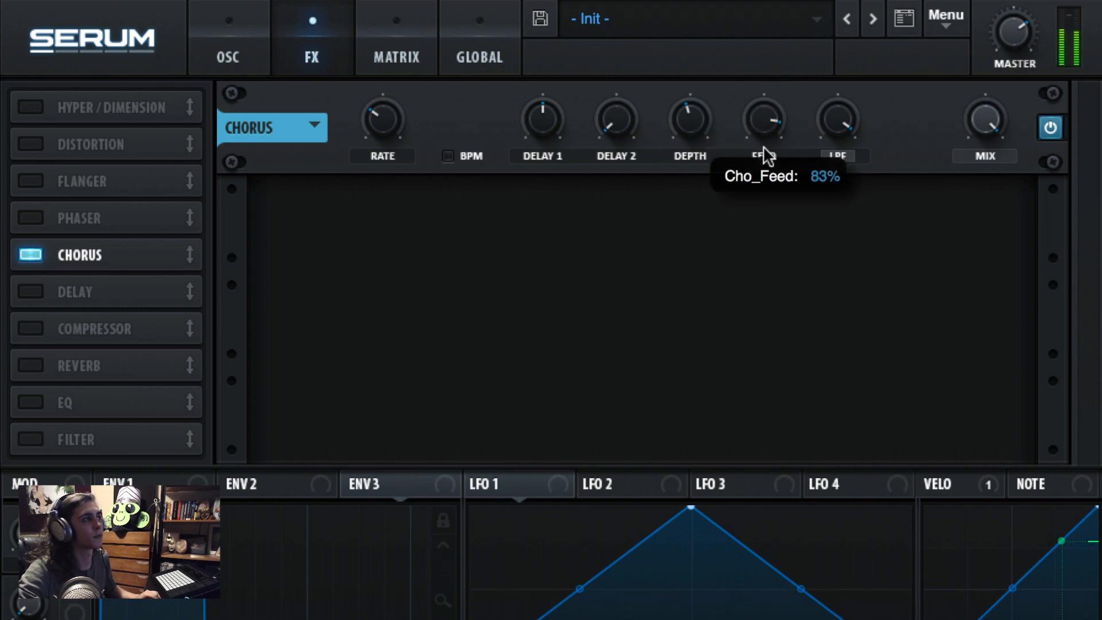
Step: Bring the chorus's Delay 1 and Delay 2 to similar low settings, and reduce its depth slightly and its rate to 0.00 Hz
left_click_drag(550, 104, 550, 154)
left_click_drag(624, 121, 625, 65)
left_click_drag(557, 102, 611, 103)
mouse_move(686, 130)
left_mouse_down()
mouse_move(701, 86)
mouse_move(690, 140)
left_mouse_up()
left_click_drag(383, 119, 403, 189)
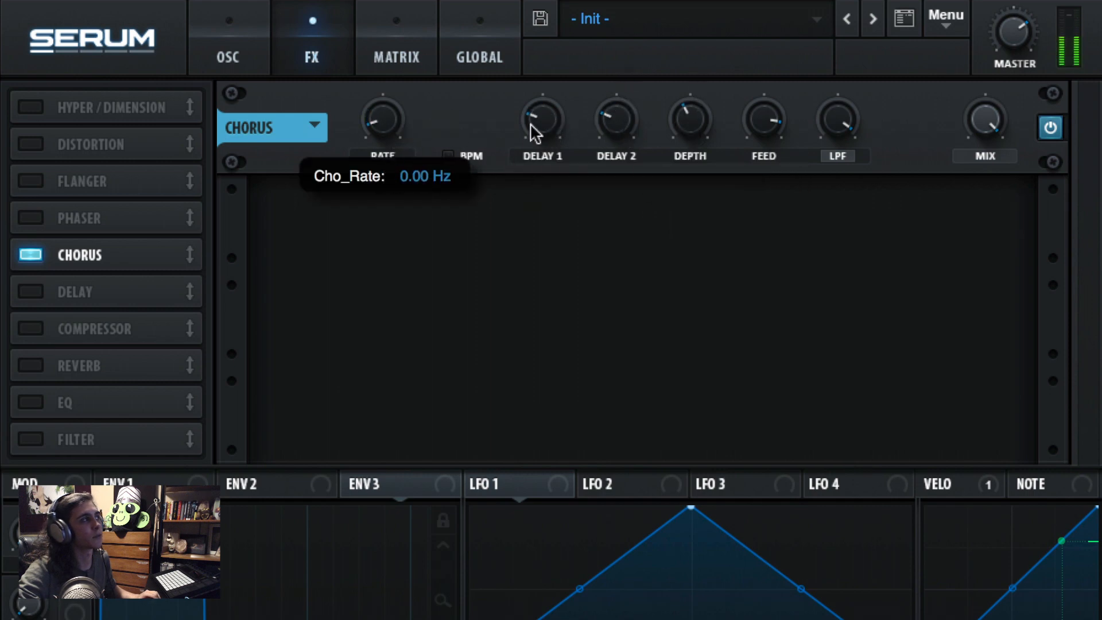
Step: Readjust both chorus delay times, raise the feedback to near maximum and lower the rate to minimum
left_click_drag(530, 125, 530, 91)
left_click_drag(608, 117, 620, 81)
left_click_drag(743, 135, 744, 143)
left_click_drag(689, 121, 689, 151)
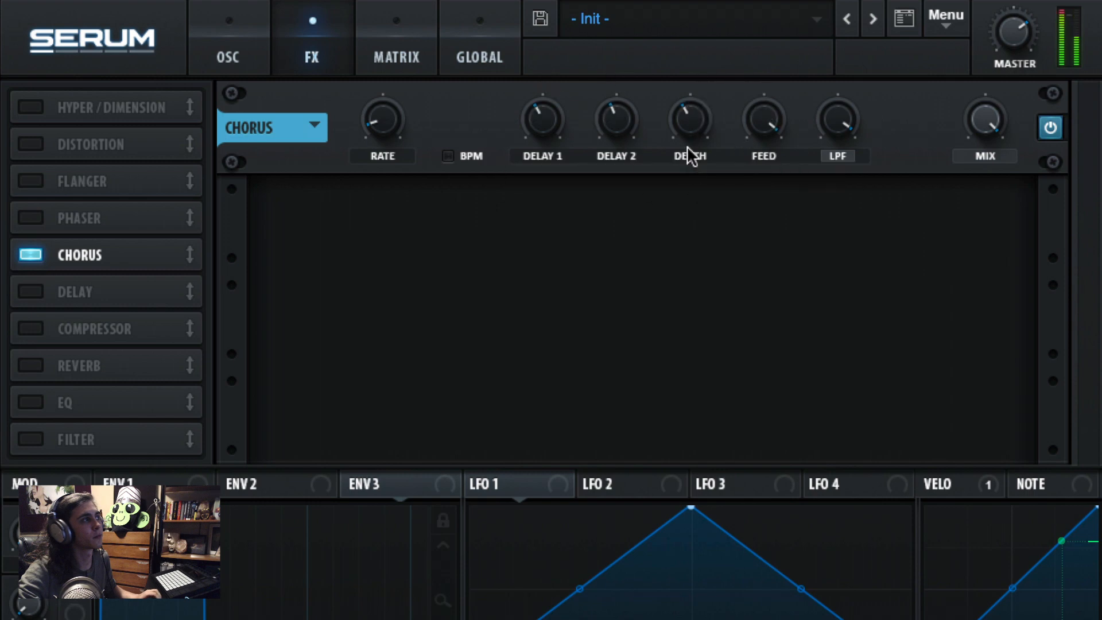
left_click_drag(396, 134, 395, 228)
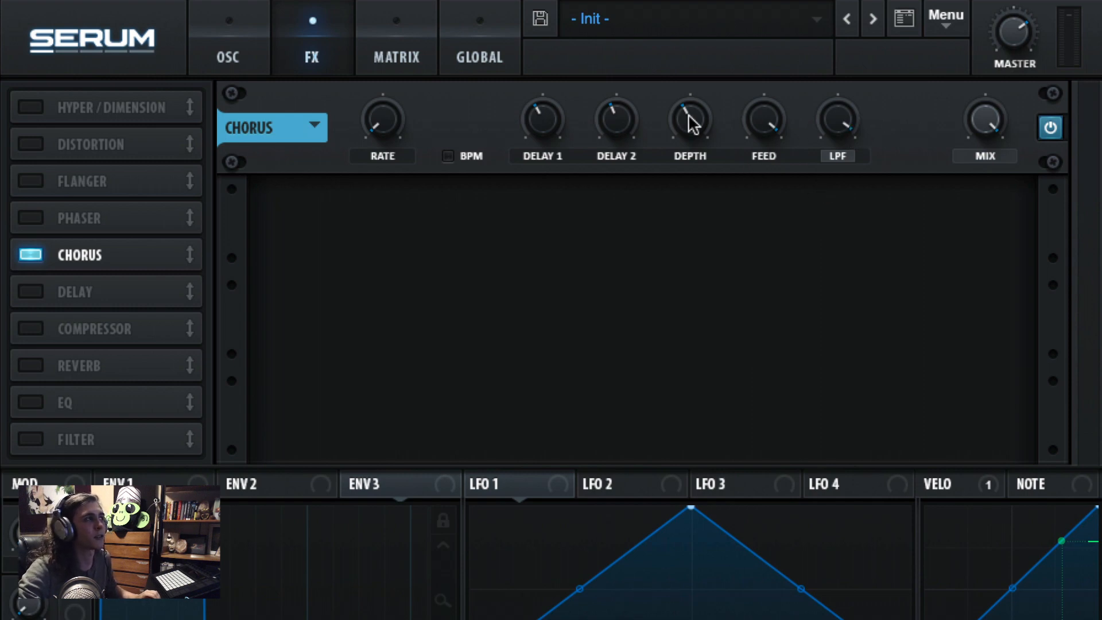
left_click_drag(540, 101, 613, 125)
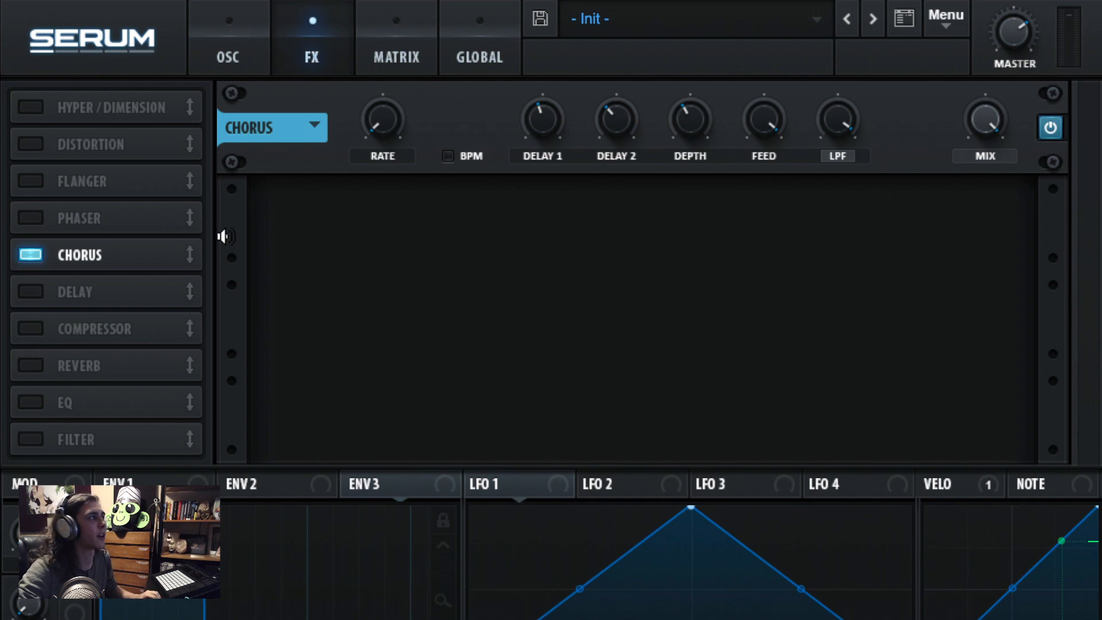
Step: Replace the chorus with the delay effect and raise its mix
left_click(30, 255)
left_click(30, 290)
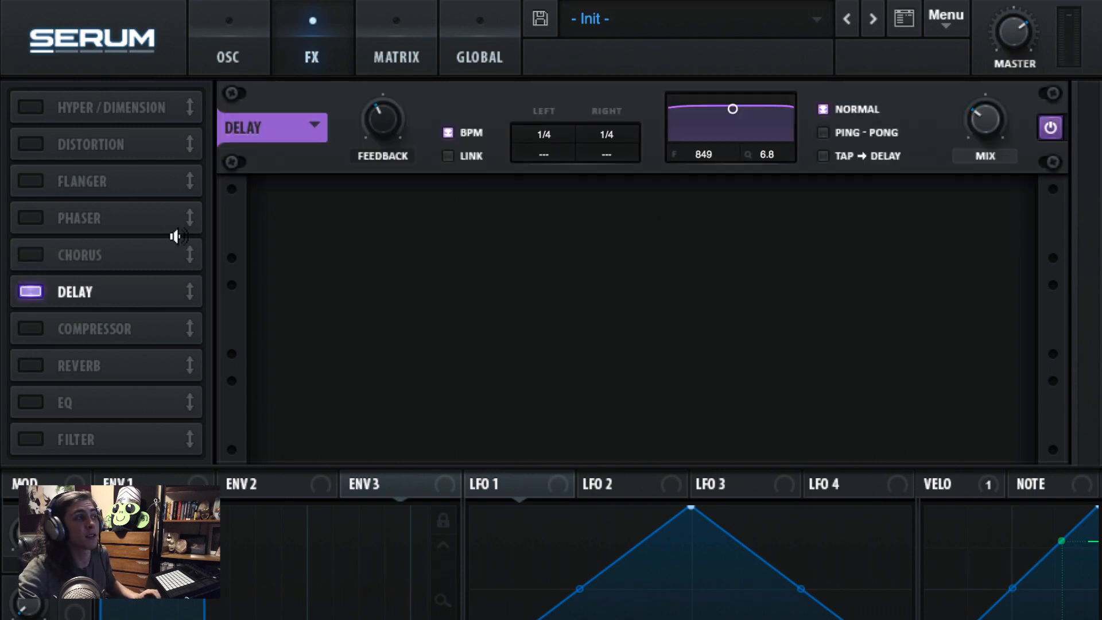
left_click_drag(985, 120, 985, 92)
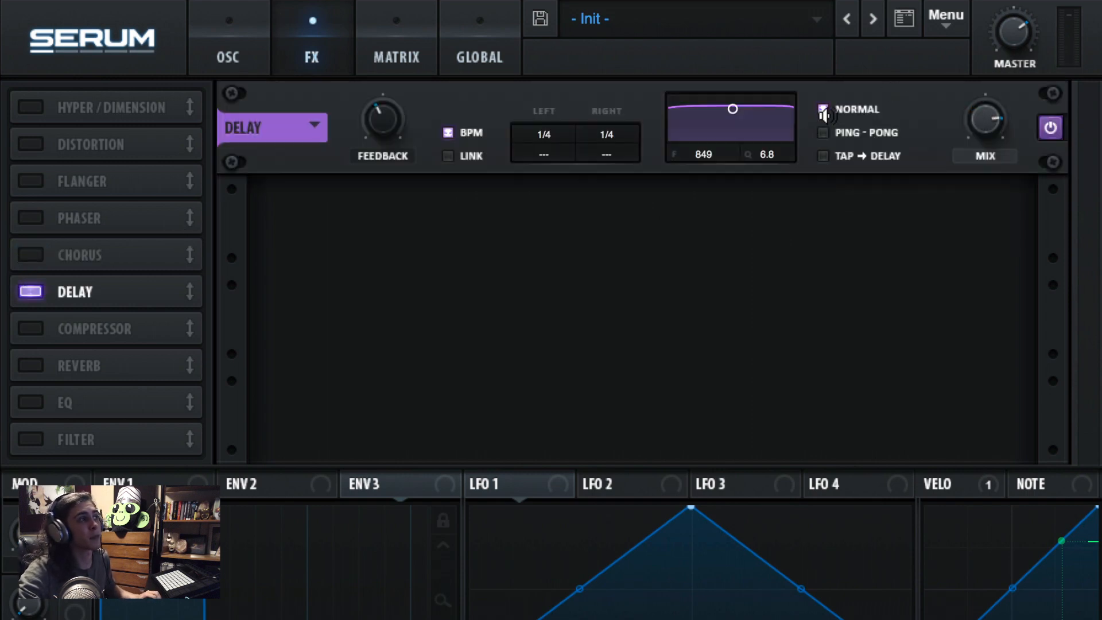
Step: Compare the delay's Normal, Ping-Pong and Tap->Delay modes
left_click(824, 133)
left_click(823, 156)
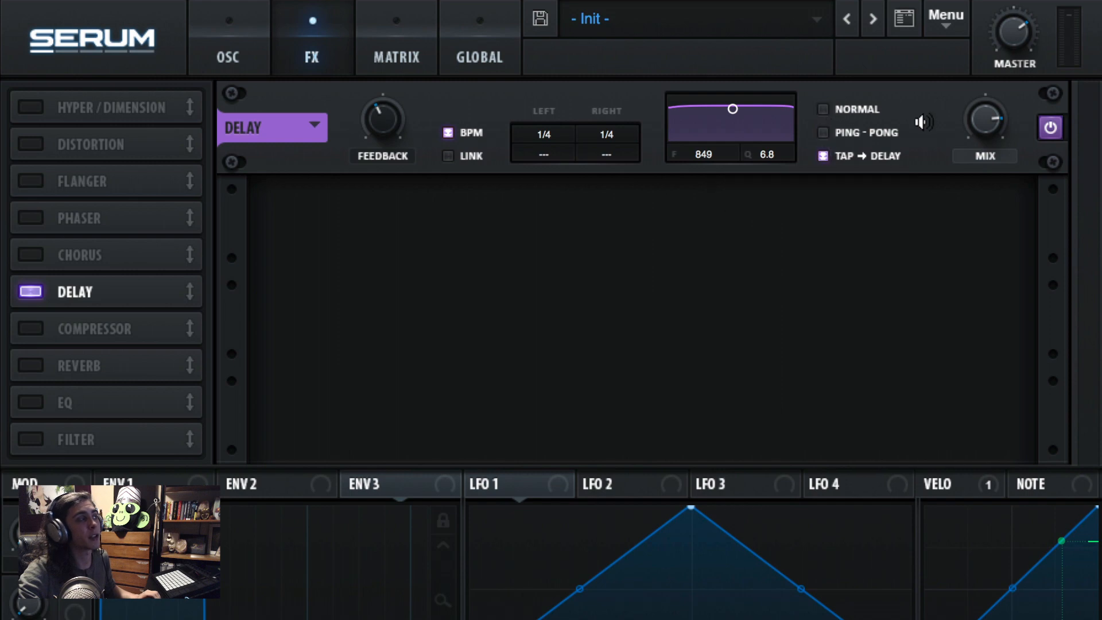
left_click(849, 110)
left_click(822, 134)
left_click(823, 156)
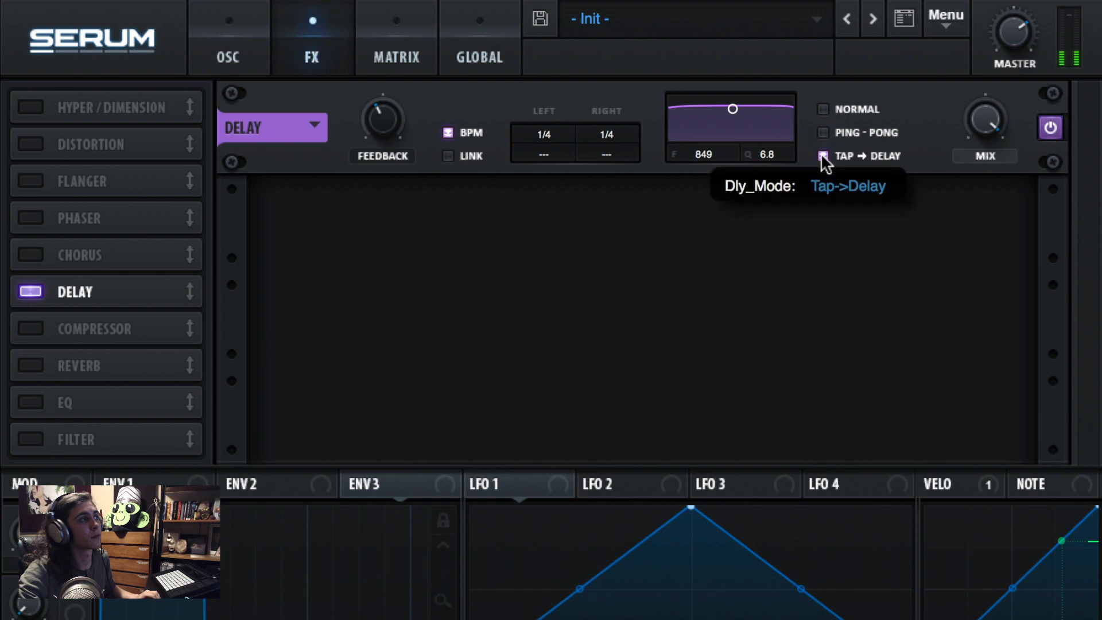
Step: Set the delay to Ping-Pong with its filter at 1414 Hz and Q 1.4, and lower the mix to about half
left_click(823, 132)
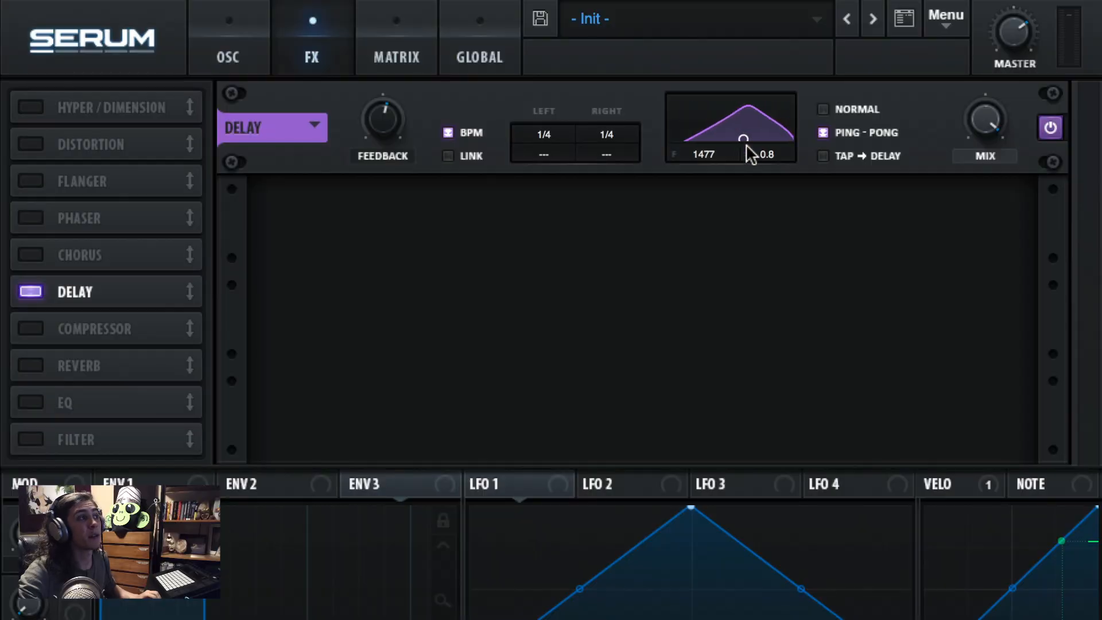
left_click_drag(745, 143, 744, 138)
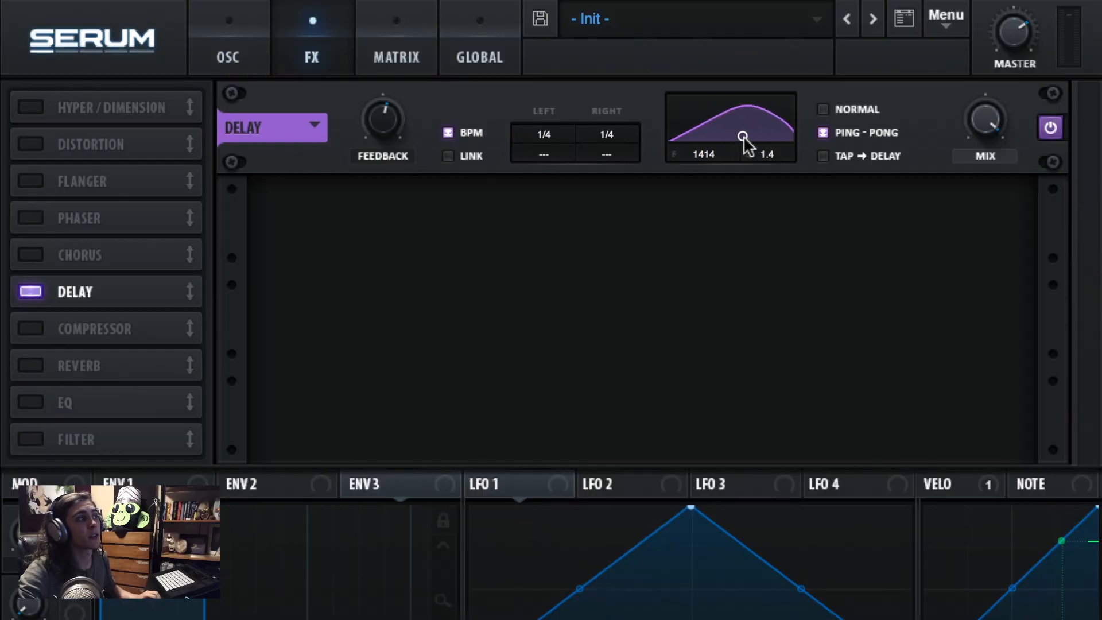
left_click_drag(992, 122, 992, 238)
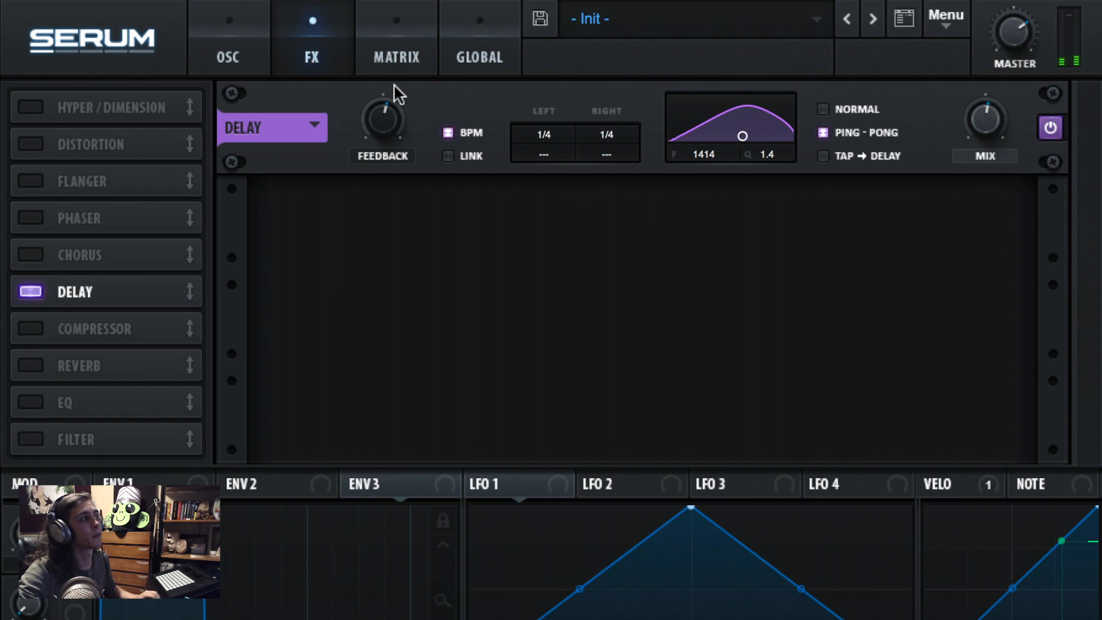
Step: Toggle the delay's BPM sync off and on, link its left and right times, and set both to 4 bar
left_click_drag(523, 129, 615, 91)
left_click(446, 132)
left_click(452, 130)
left_click(469, 156)
left_click_drag(545, 133, 545, 94)
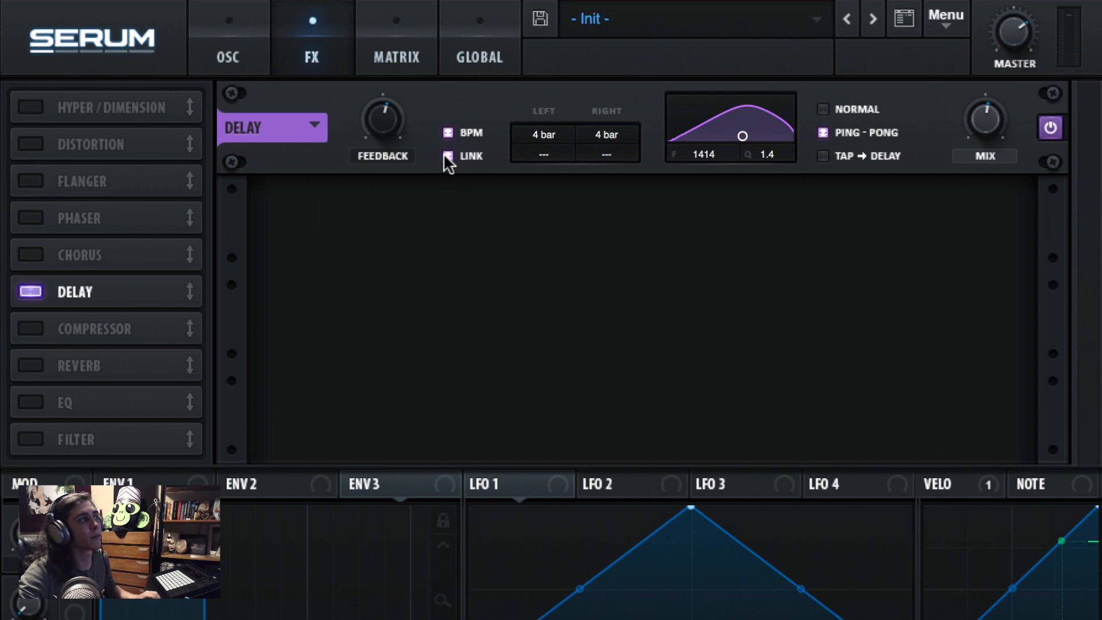
Step: Set both delay times to 1/4, unlink them, and change the left time to dotted 1/16 with BPM sync on
left_click_drag(538, 134, 529, 239)
left_click(447, 156)
left_click_drag(544, 134, 552, 174)
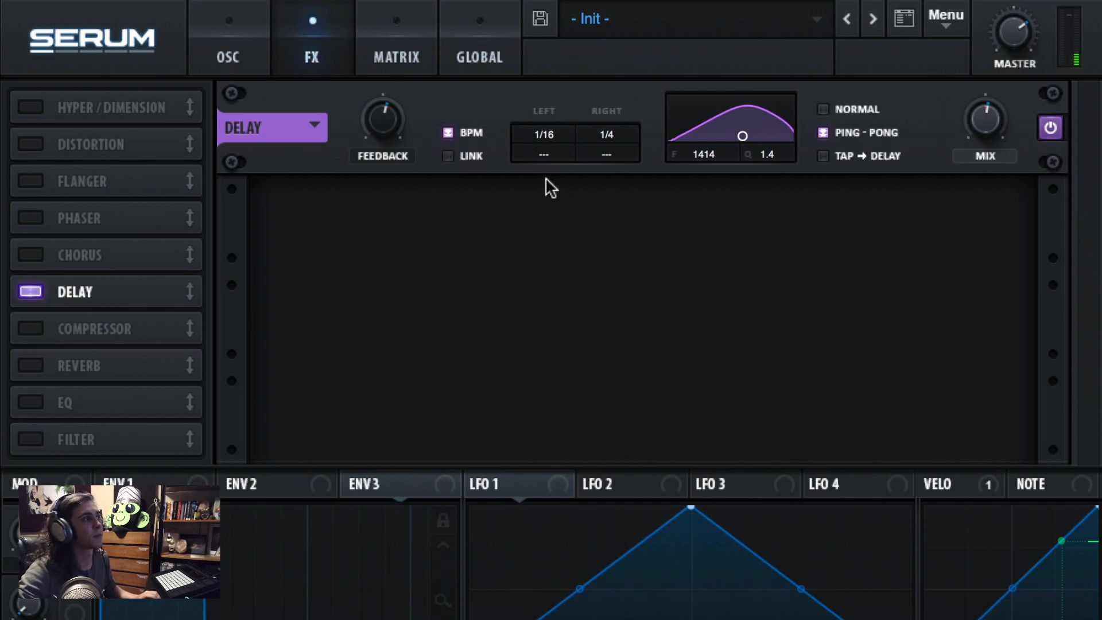
left_click(448, 132)
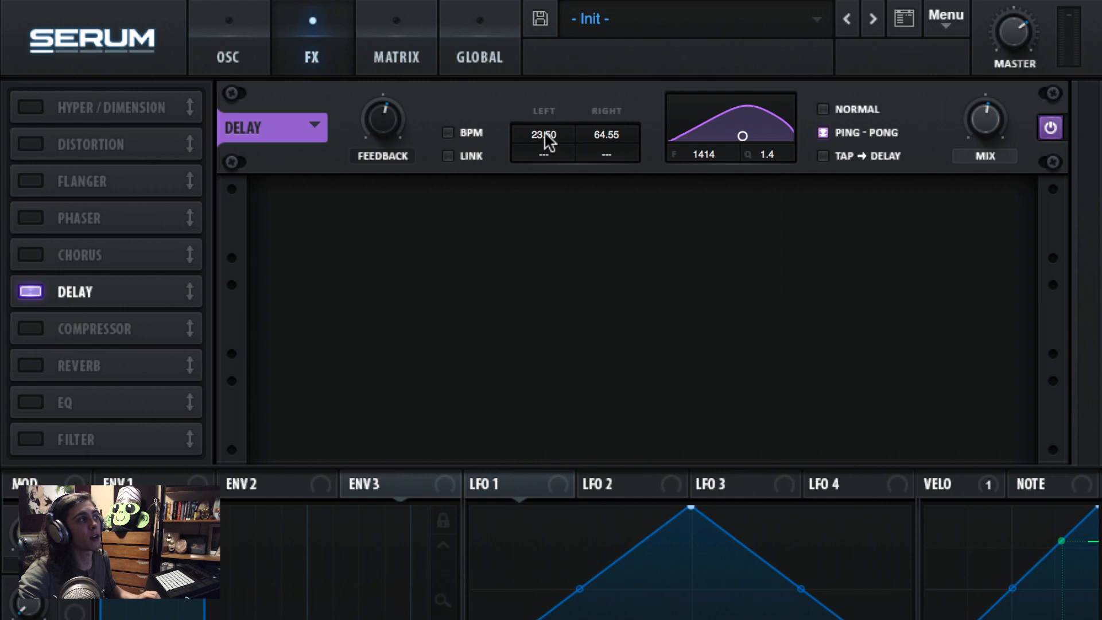
left_click(446, 130)
mouse_move(551, 148)
left_mouse_down()
mouse_move(572, 3)
mouse_move(549, 131)
left_mouse_up()
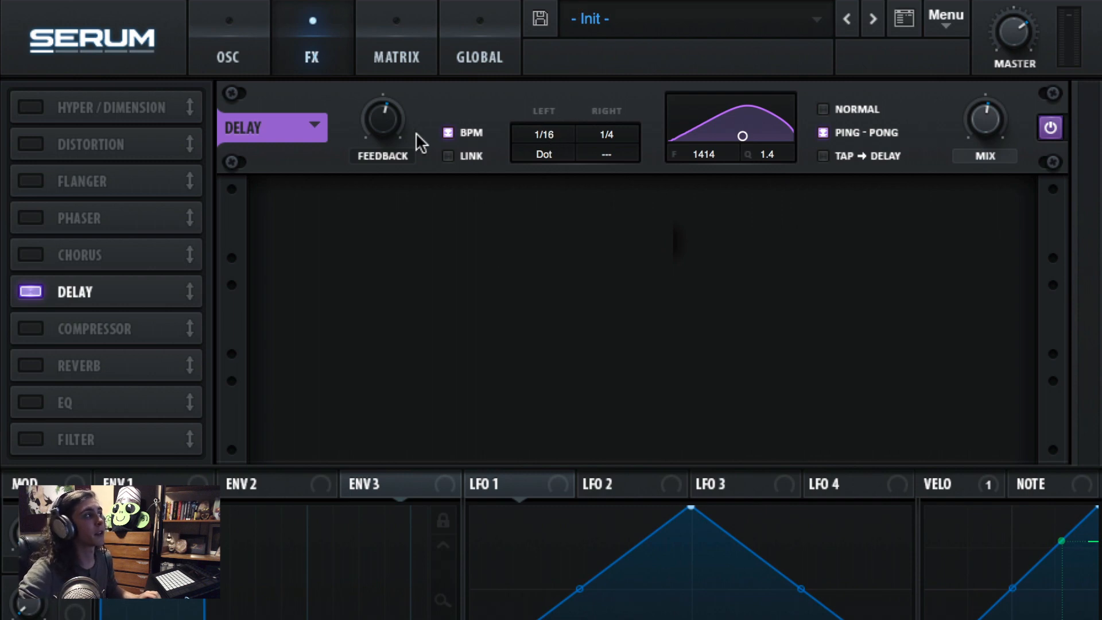
Step: Replace the delay with the compressor, adjust its mix to just below full and turn its threshold control well up
left_click(21, 292)
left_click(31, 330)
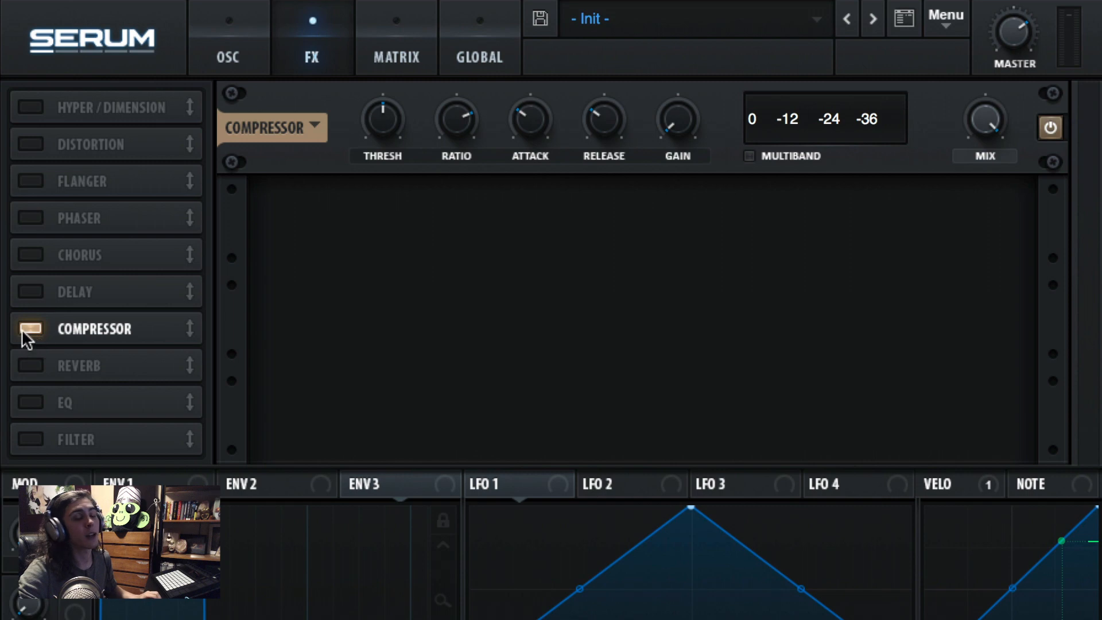
left_click_drag(985, 120, 978, 97)
left_click_drag(372, 122, 815, 134)
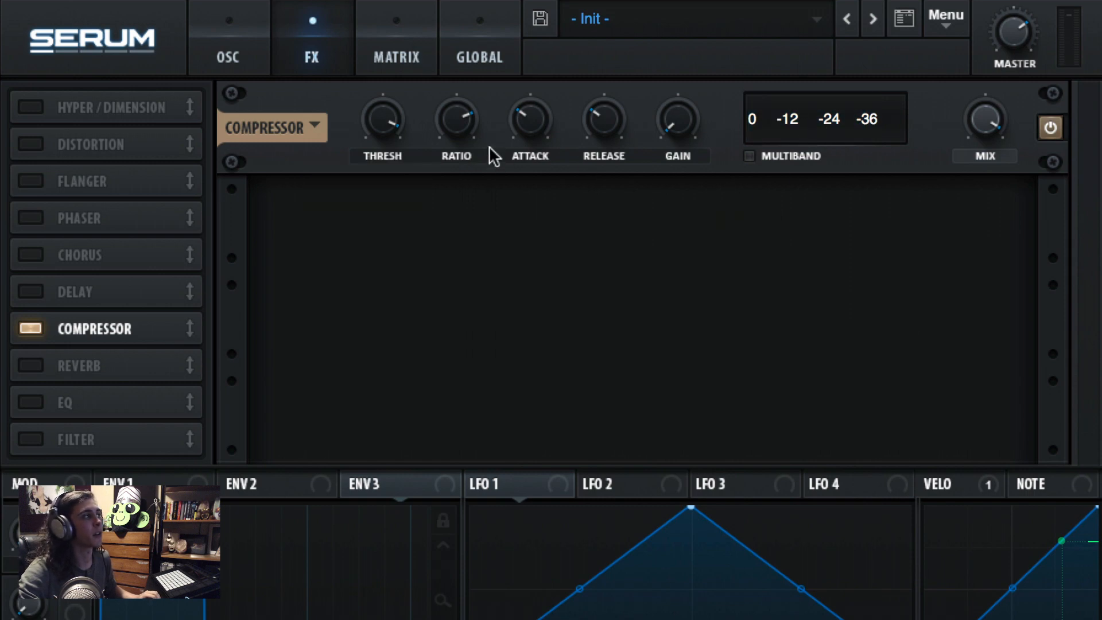
Step: Ease the compressor's threshold control back slightly, raise the ratio to near maximum and increase the attack a little
left_click_drag(390, 135, 464, 67)
left_click_drag(459, 109, 467, 94)
left_click_drag(538, 116, 527, 87)
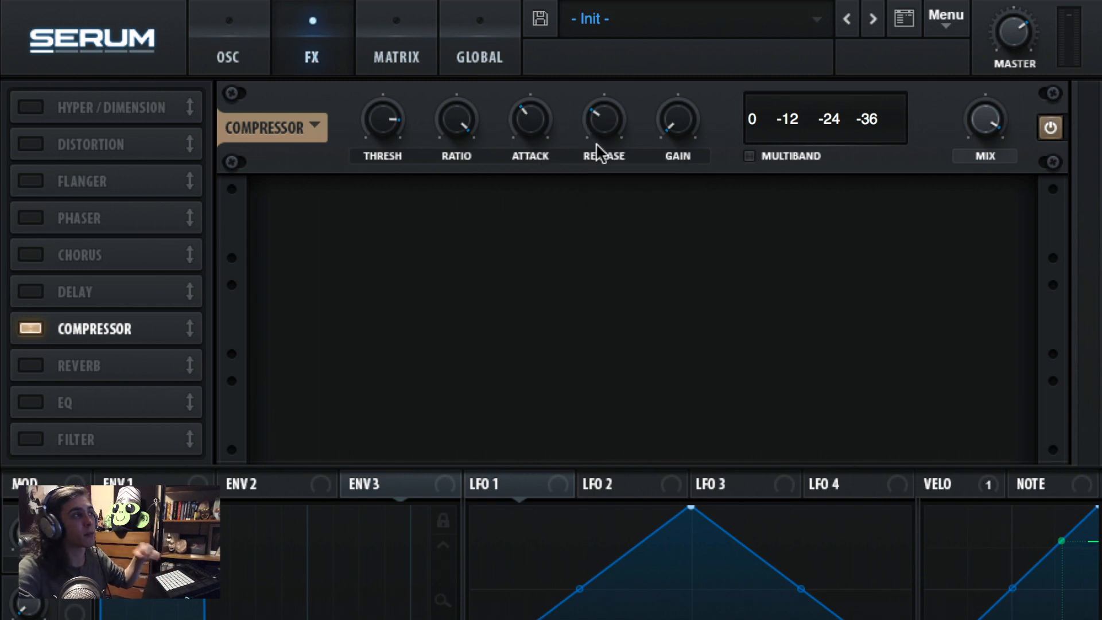
Step: Sweep the compressor's gain back to minimum and turn on multiband mode
left_click_drag(679, 131, 707, 382)
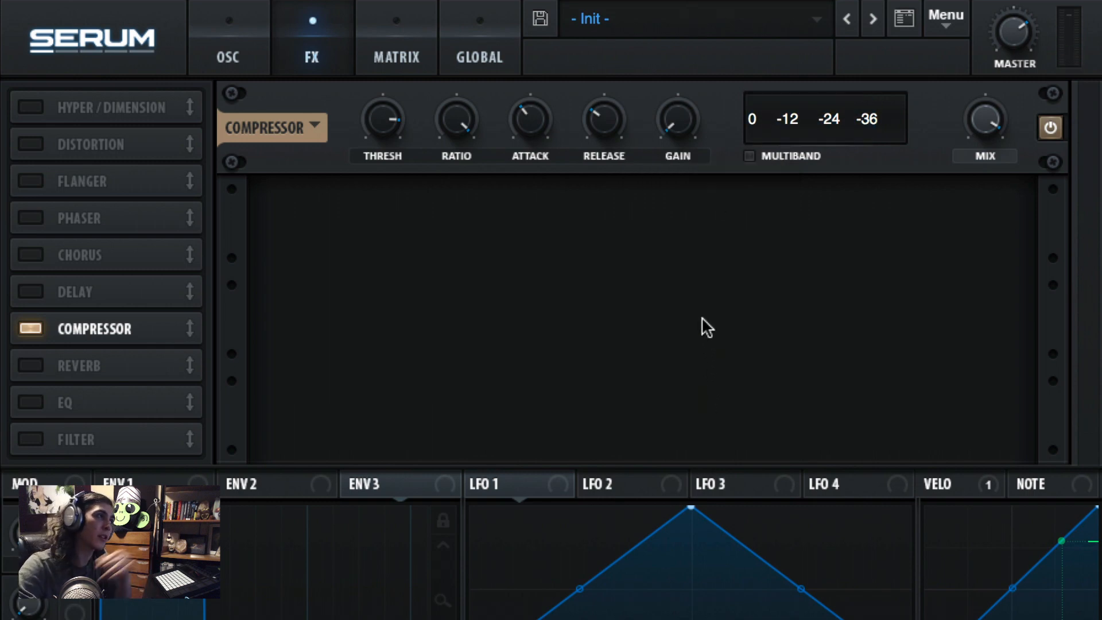
left_click(750, 156)
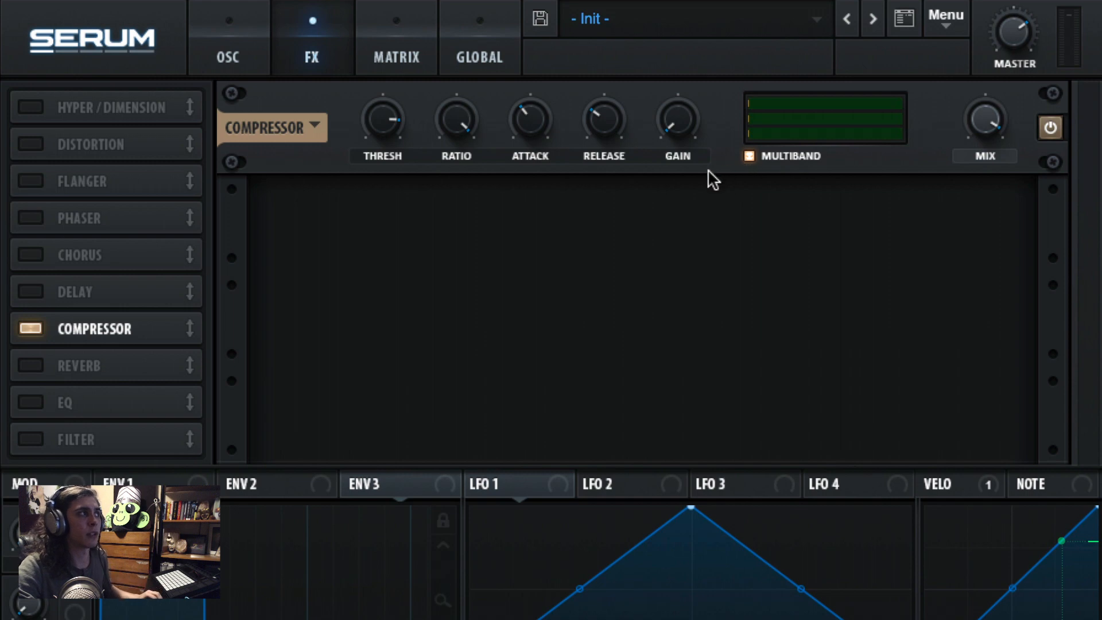
Step: Raise the compressor's gain to about midway and lower its threshold, ratio, attack and release
left_click_drag(677, 123, 657, 60)
left_click_drag(386, 112, 461, 180)
left_click_drag(524, 119, 525, 124)
left_click_drag(594, 135, 597, 143)
mouse_move(672, 126)
left_mouse_down()
mouse_move(672, 110)
mouse_move(671, 133)
left_mouse_up()
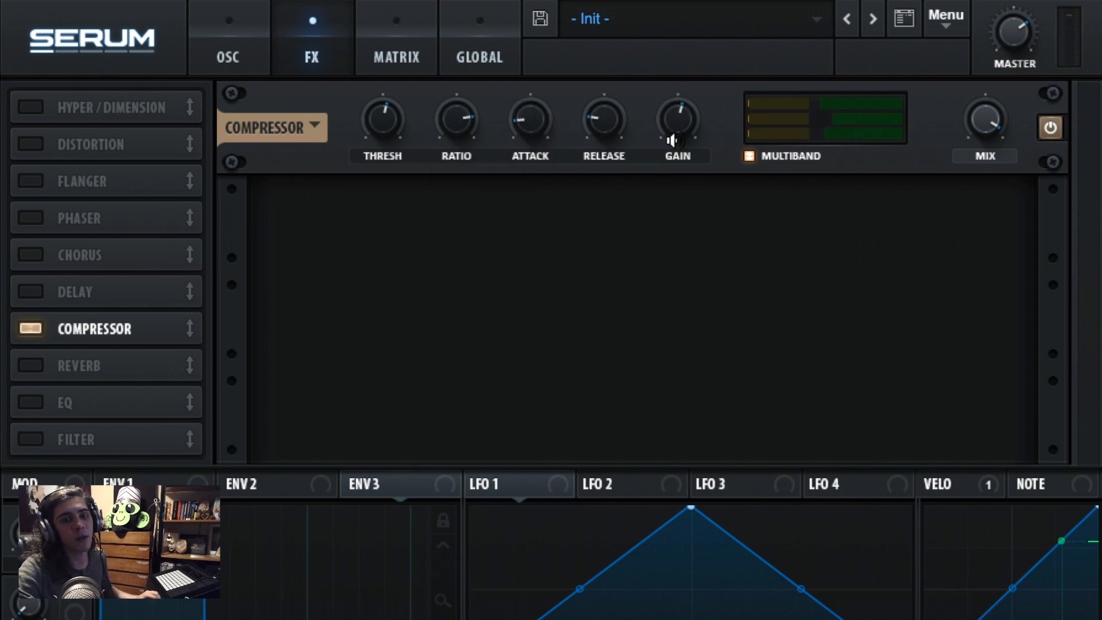
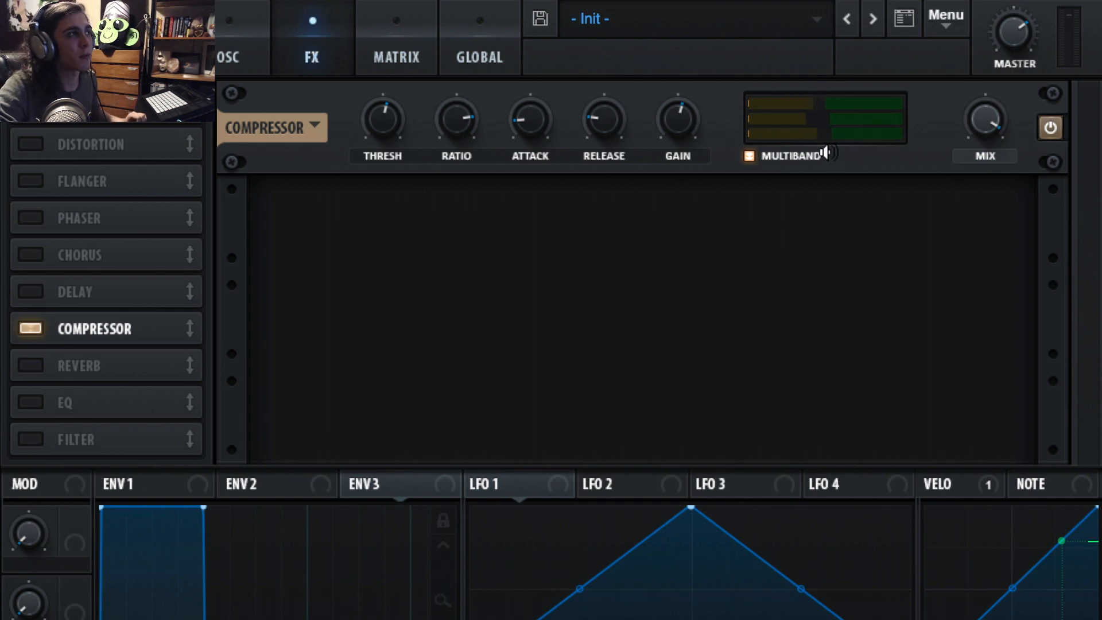
left_click_drag(562, 478, 813, 133)
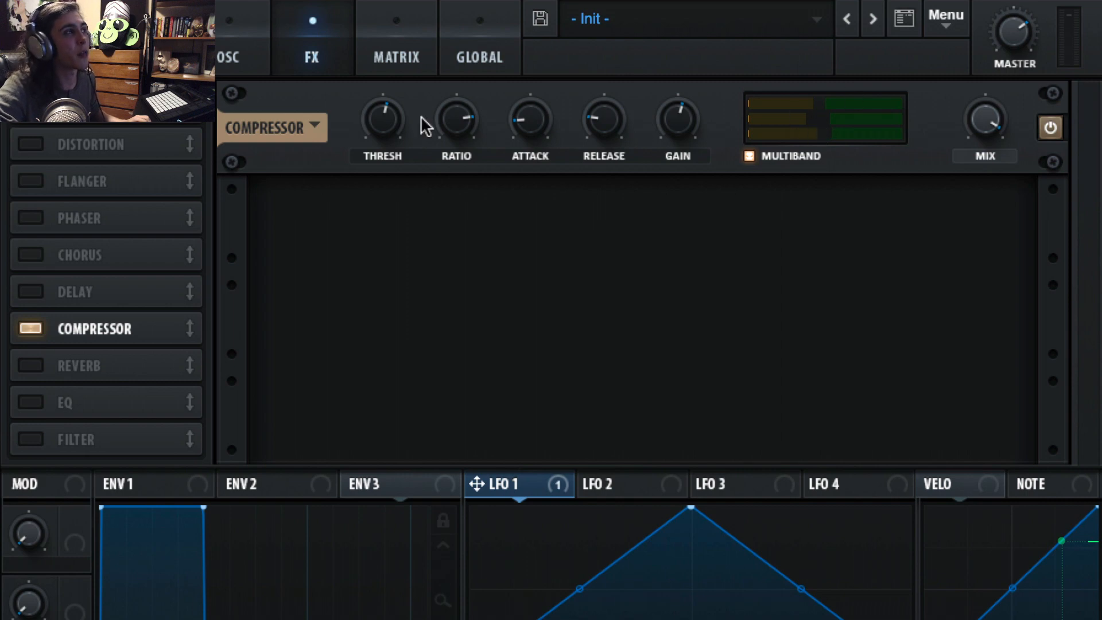
Step: Replace the compressor with the reverb and raise the reverb's mix to about two-thirds
left_click(20, 330)
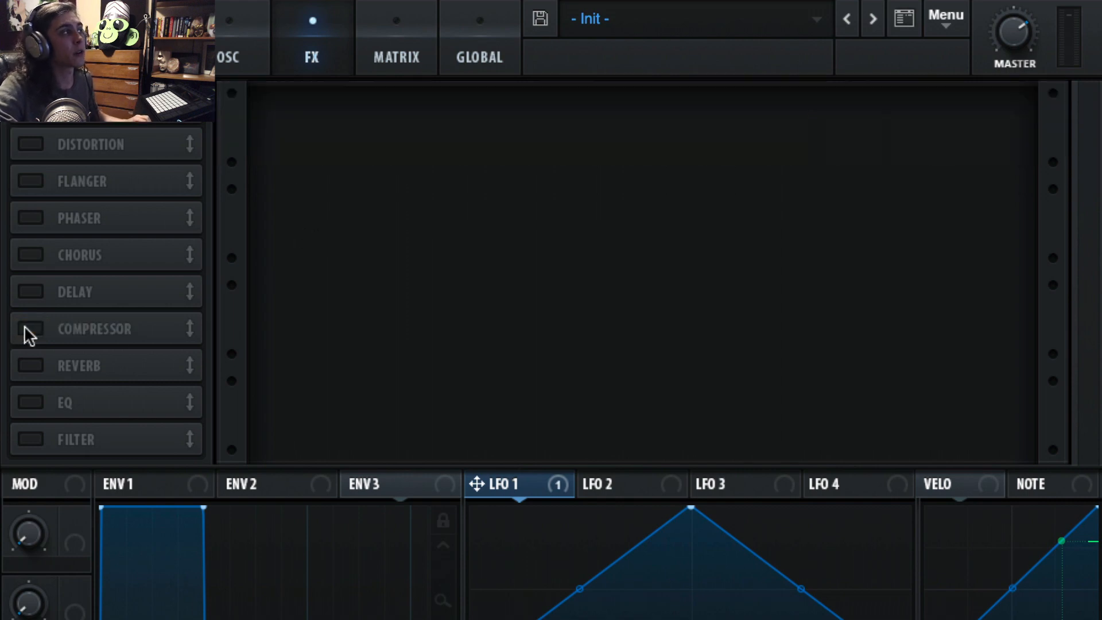
left_click(30, 364)
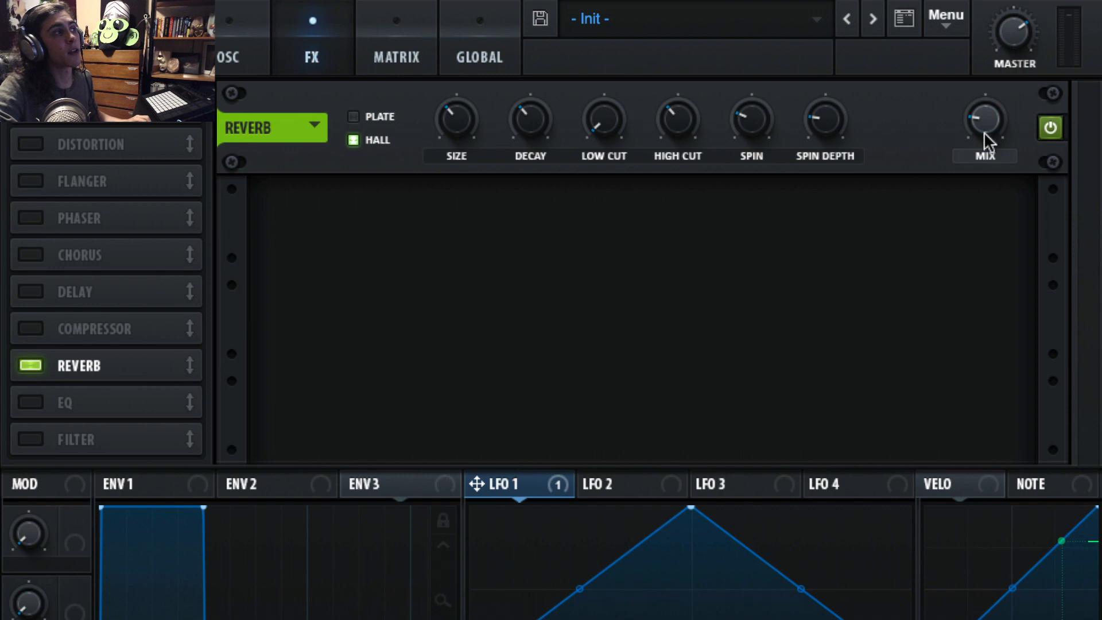
left_click_drag(1005, 89, 1016, 35)
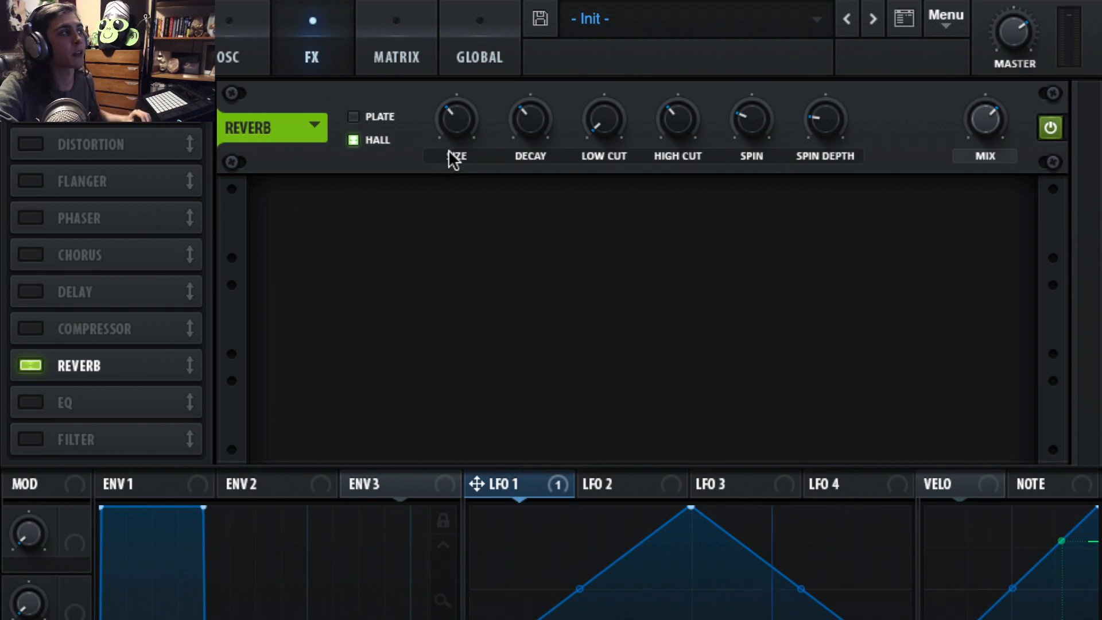
Step: Sweep the reverb's size up and down, leaving it low, and set its decay to about 9.0 s
left_click_drag(446, 138, 466, 43)
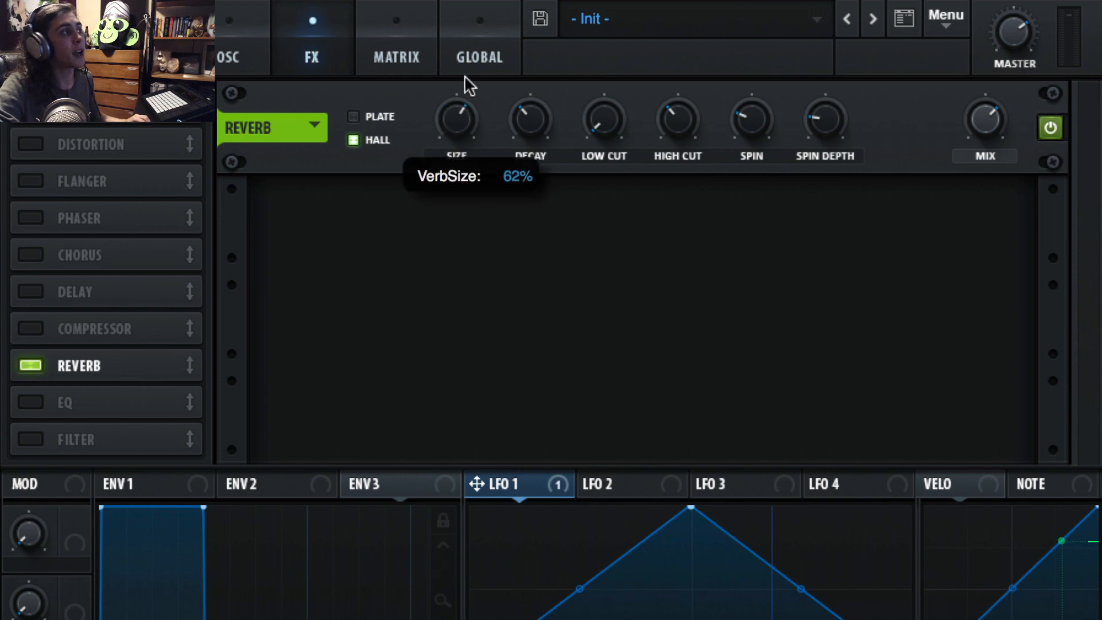
left_click_drag(450, 93, 467, 32)
left_click_drag(463, 103, 442, 222)
left_click_drag(437, 124, 458, 40)
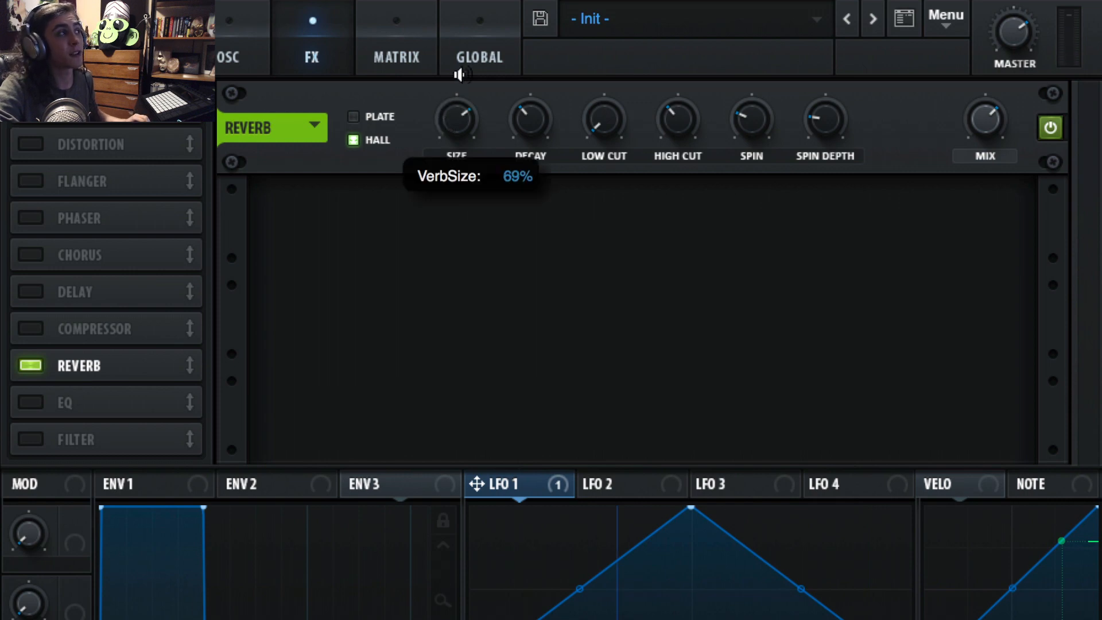
left_click_drag(454, 124, 443, 160)
left_click_drag(524, 119, 534, 34)
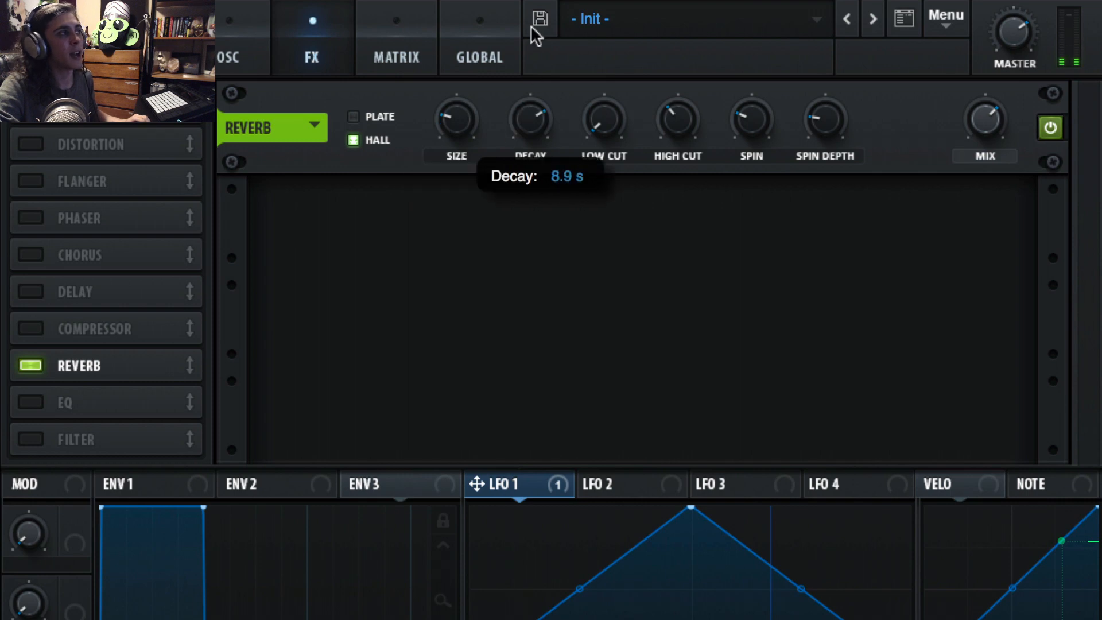
mouse_move(523, 122)
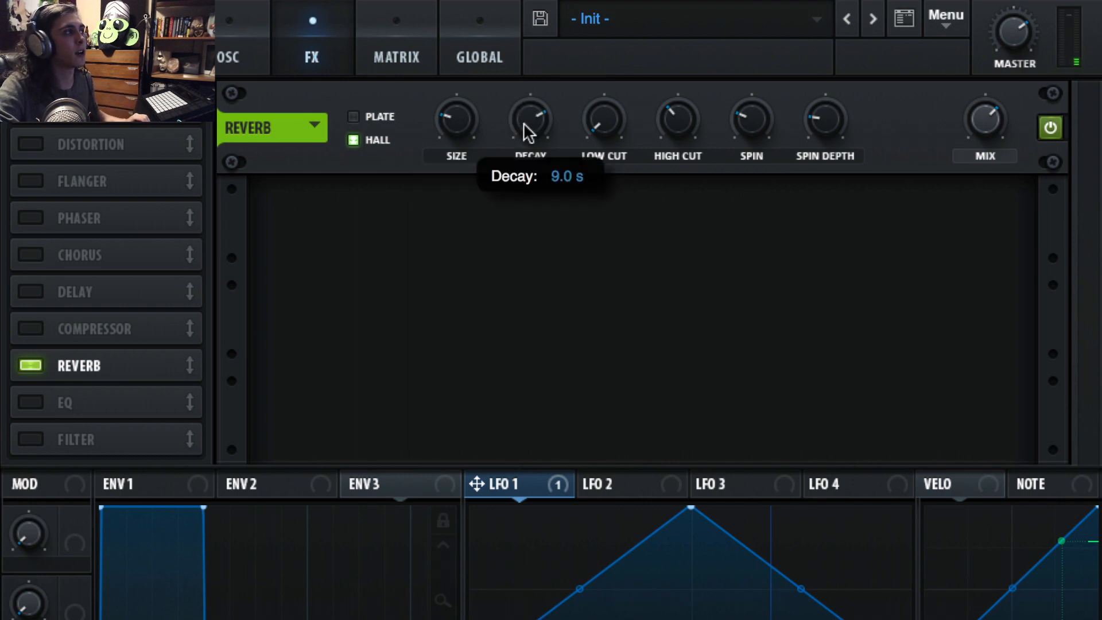
Step: Sweep the reverb's low cut and high cut up and bring both back down to low settings
left_click_drag(604, 121, 612, 17)
left_click_drag(604, 119, 606, 68)
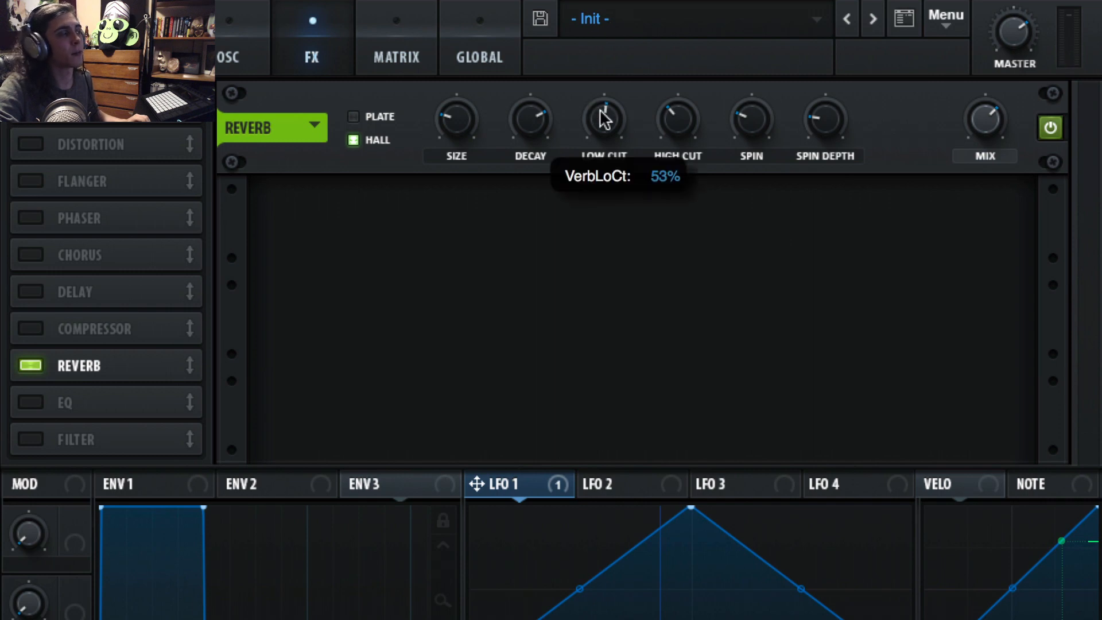
left_click_drag(684, 122, 690, 56)
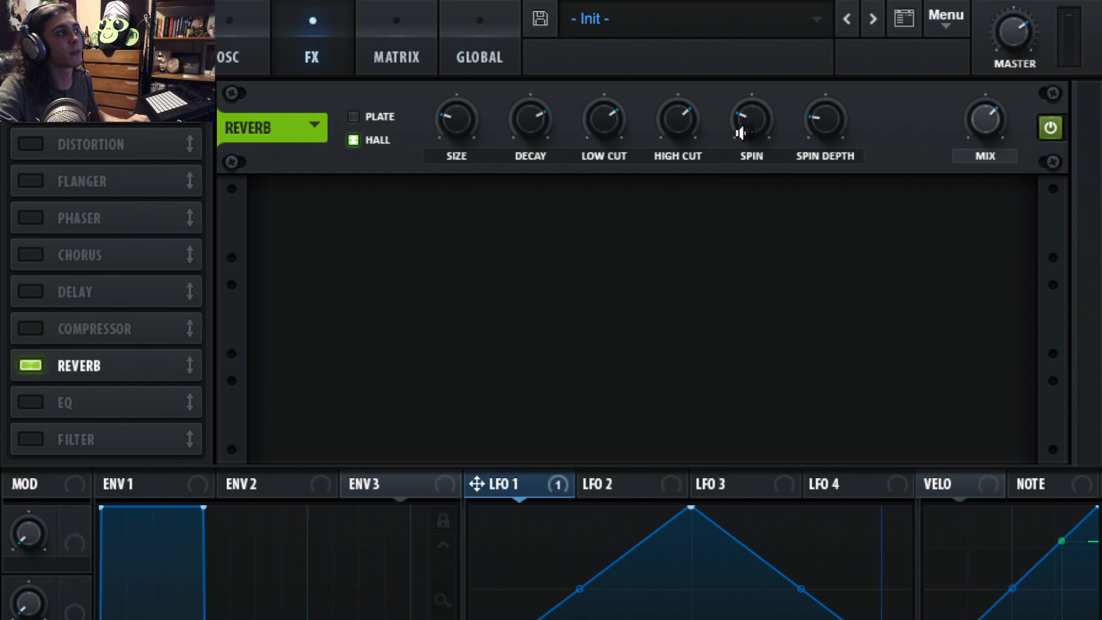
left_click_drag(599, 127, 605, 297)
left_click_drag(686, 113, 677, 216)
Step: Increase the reverb's spin slightly and its spin depth to about midway, and try Plate mode before returning to Hall
left_click_drag(750, 129, 748, 115)
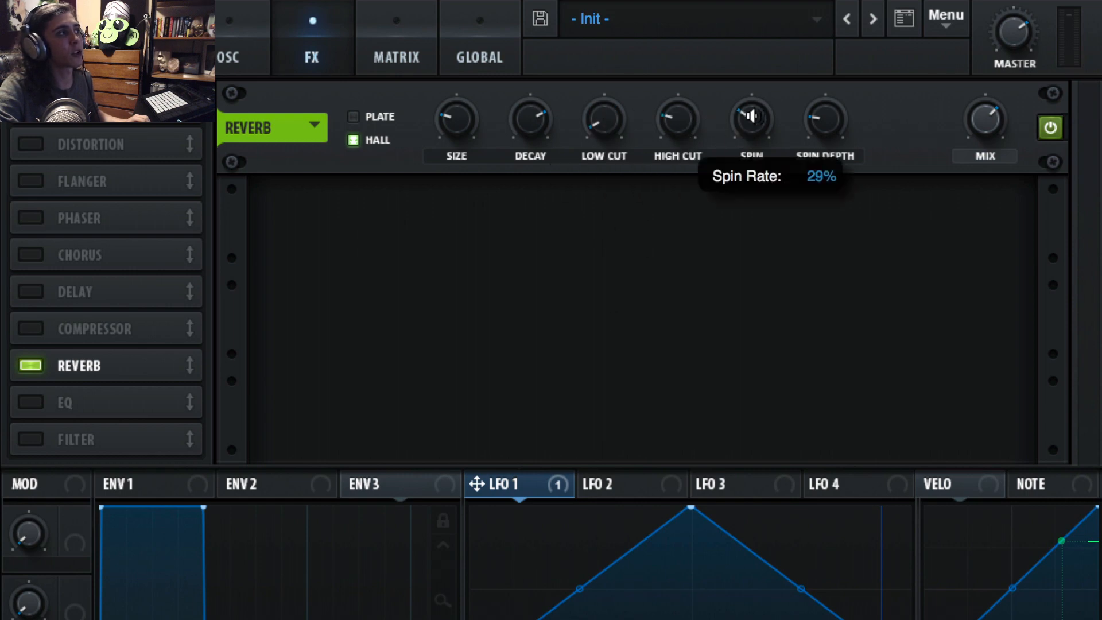
left_click_drag(832, 133, 828, 104)
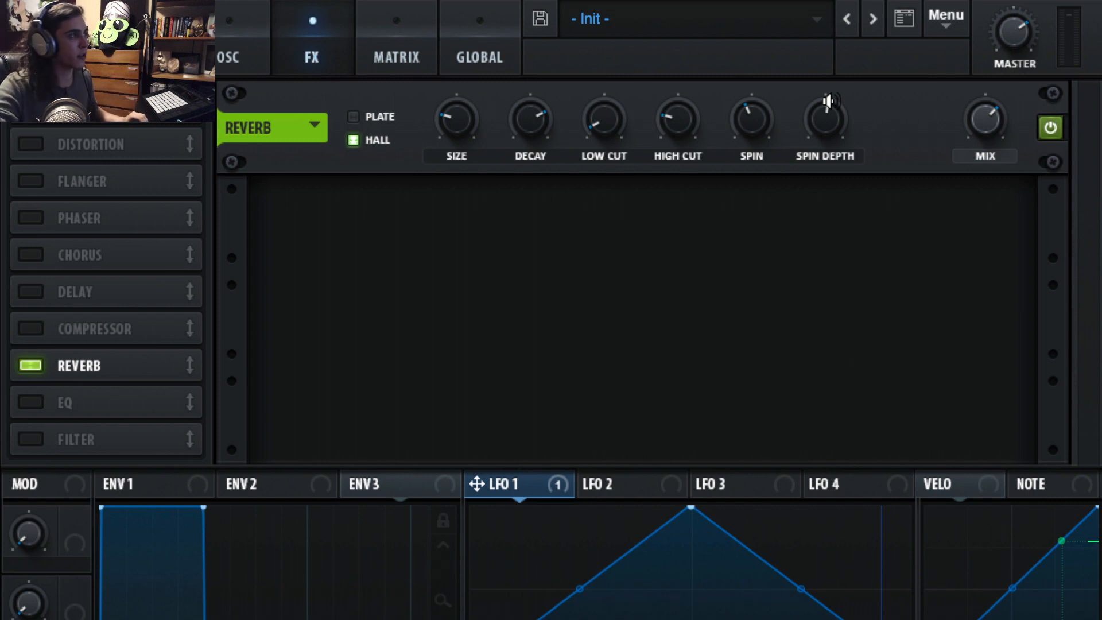
left_click_drag(826, 98, 828, 86)
left_click_drag(750, 112, 755, 155)
left_click_drag(809, 128, 816, 176)
left_click(354, 118)
left_click(354, 139)
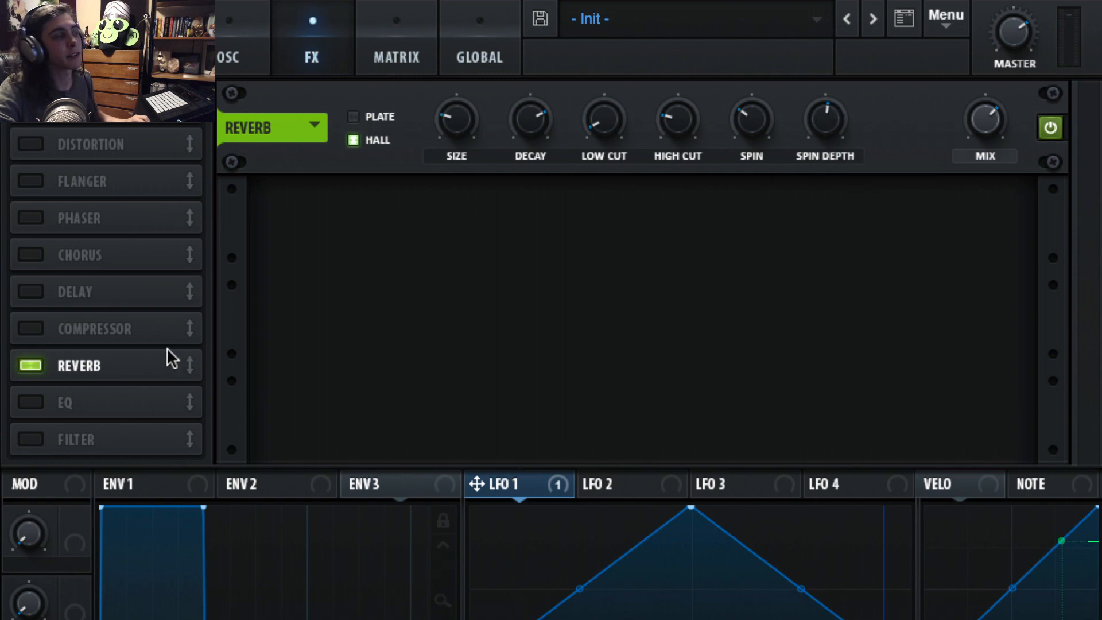
Step: Replace the reverb with the EQ, try high-pass on the low band, and switch the high band from low-pass to peak
left_click(31, 366)
left_click(30, 403)
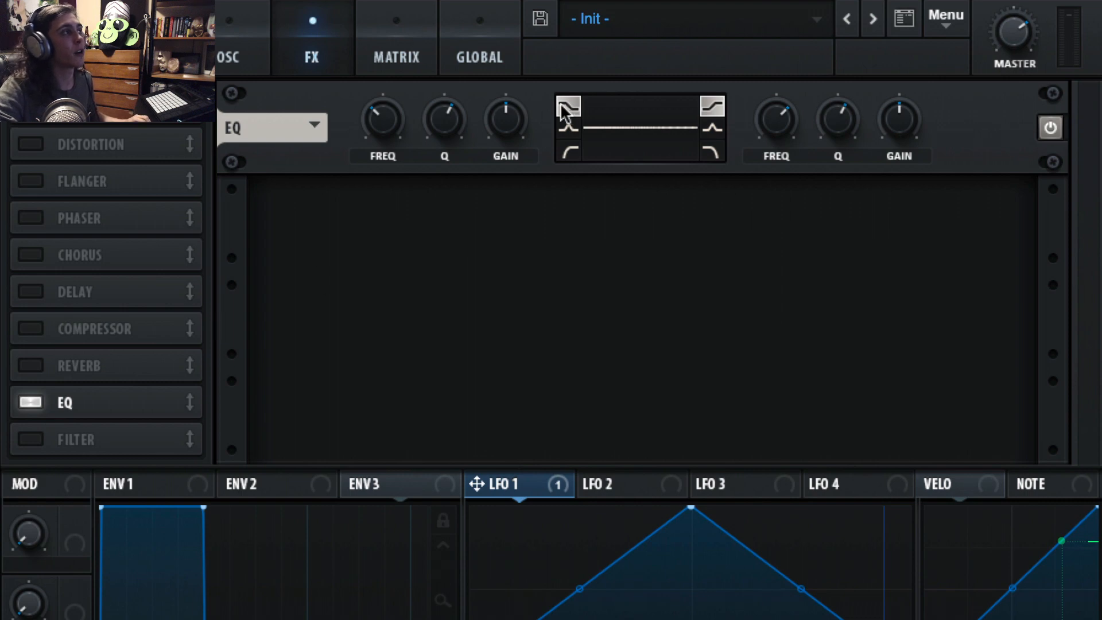
left_click(571, 152)
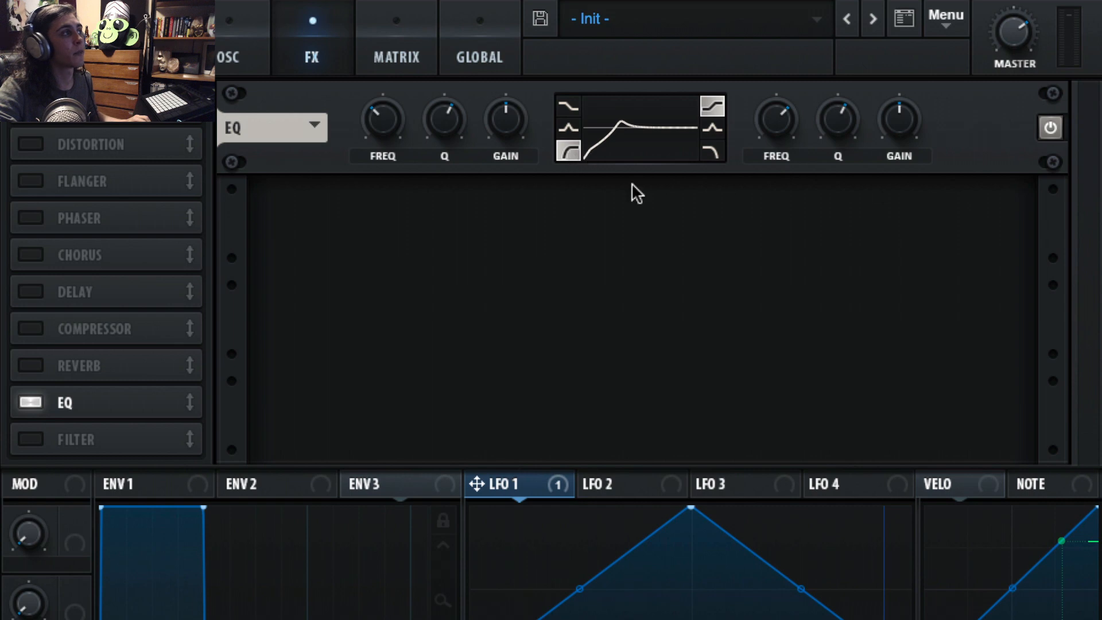
left_click(568, 106)
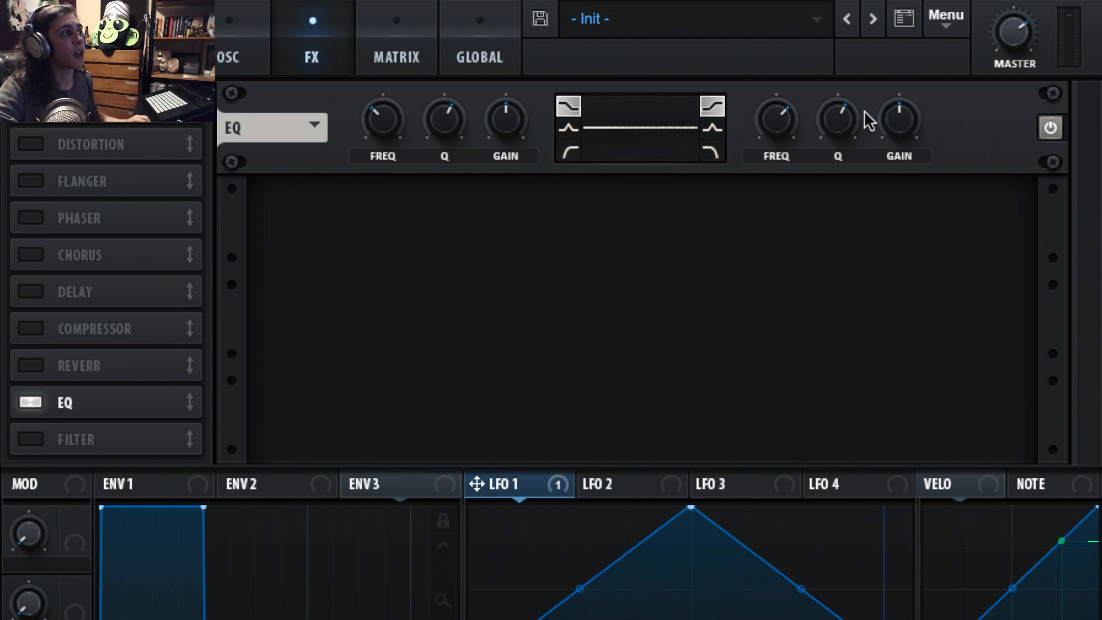
left_click(712, 148)
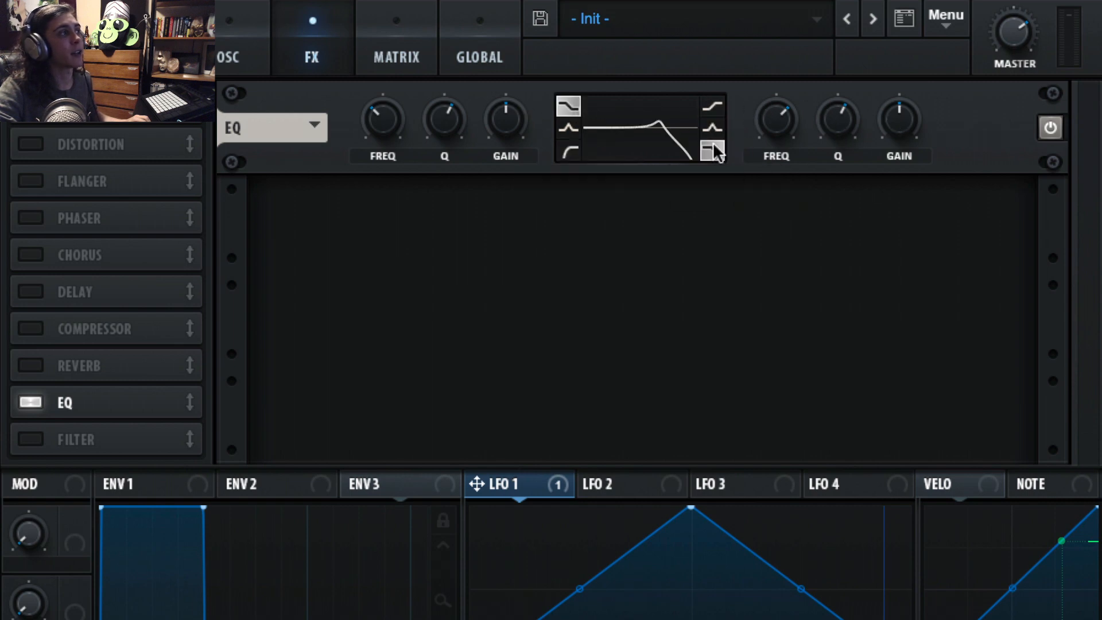
left_click(713, 128)
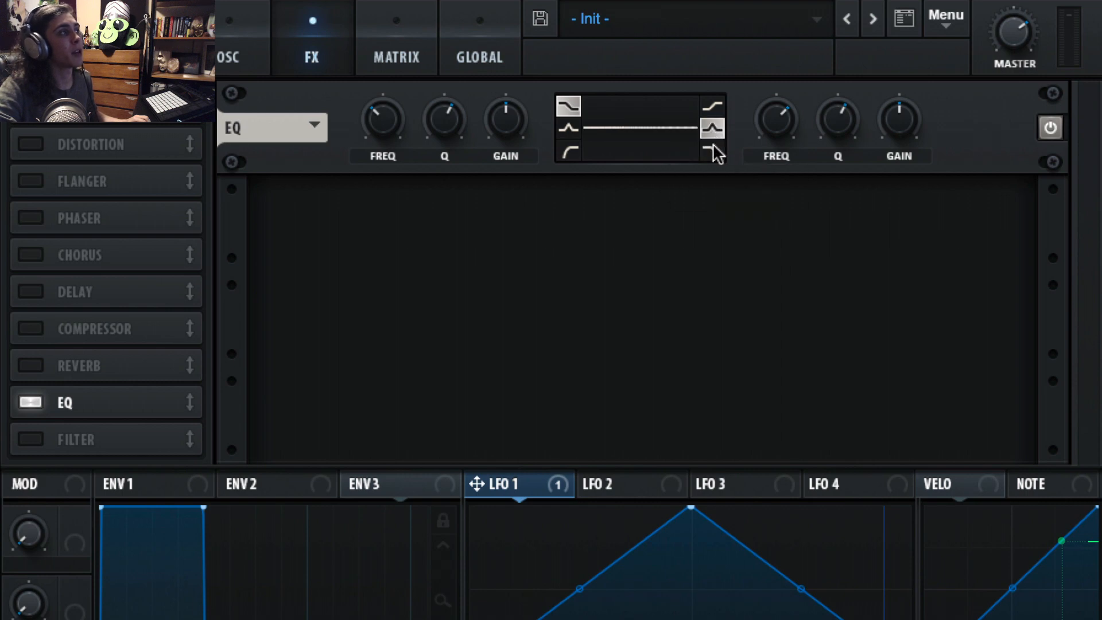
Step: Boost the EQ high band's gain strongly, narrow its Q and set its frequency to about 845 Hz
left_click_drag(773, 116, 772, 186)
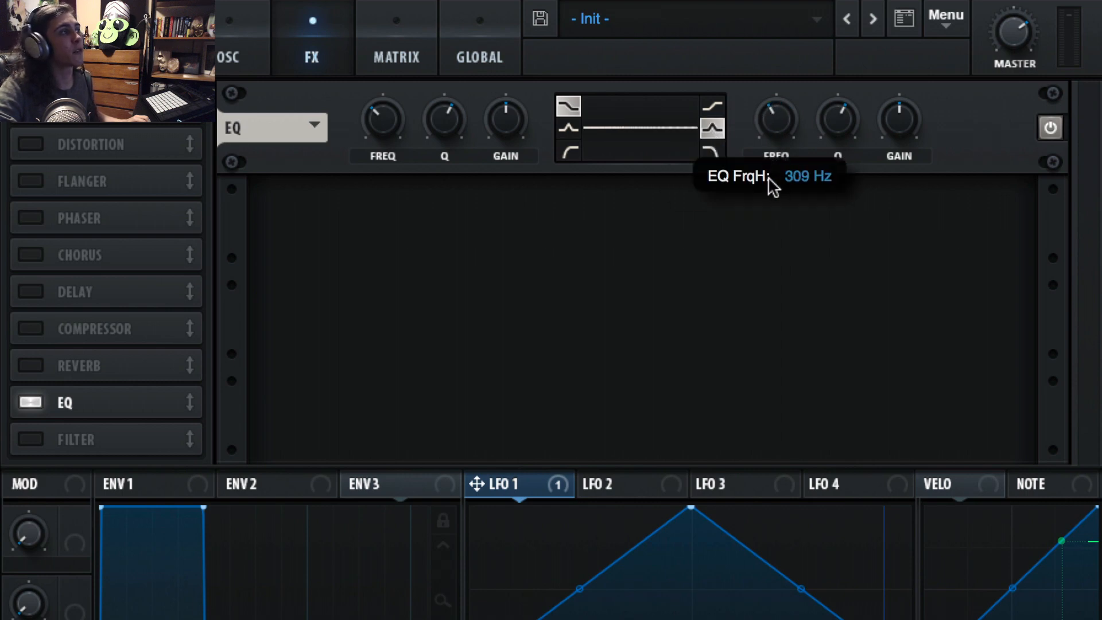
left_click_drag(903, 138, 925, 36)
left_click_drag(841, 131, 844, 99)
left_click_drag(776, 122, 755, 96)
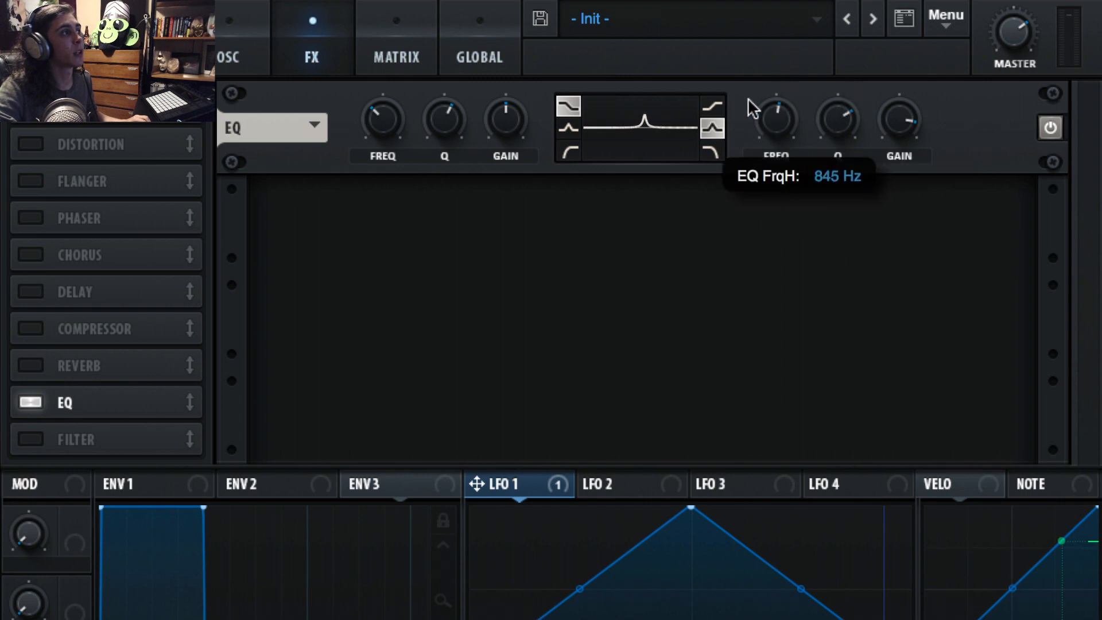
Step: Shift the EQ high band to about 7141 Hz, compare its shelf and low-pass shapes, and keep the high shelf
left_click(712, 105)
left_click_drag(833, 136, 846, 98)
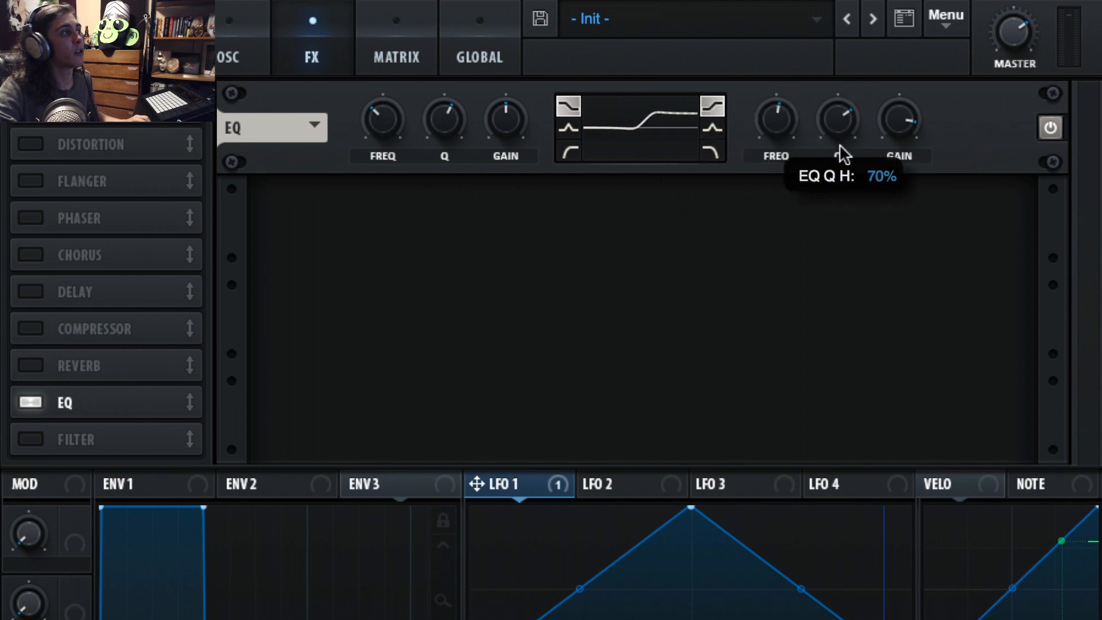
left_click_drag(835, 140, 822, 84)
left_click(712, 152)
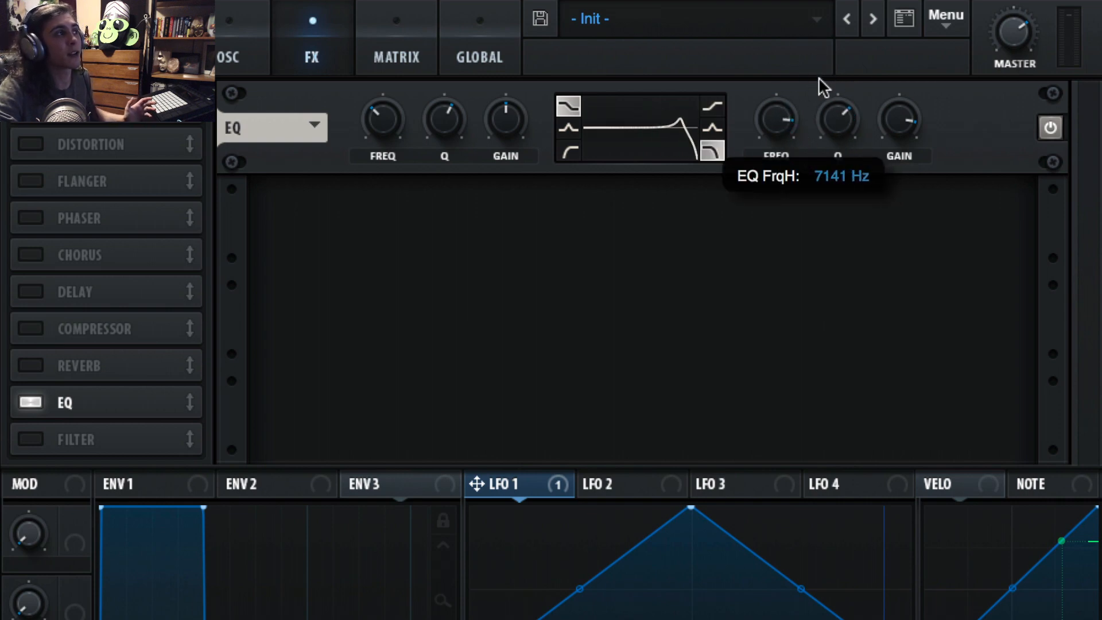
left_click(713, 107)
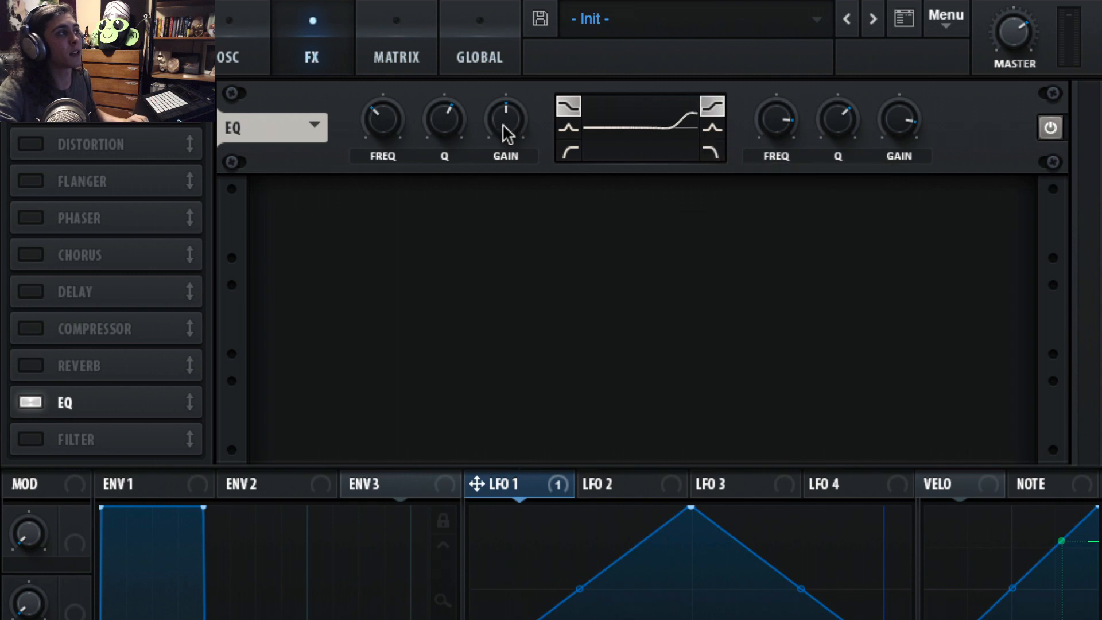
Step: Switch the EQ low band to peak, sweep its gain from a cut to a strong boost and set its frequency to about 87 Hz
left_click(566, 128)
left_click_drag(505, 121, 509, 182)
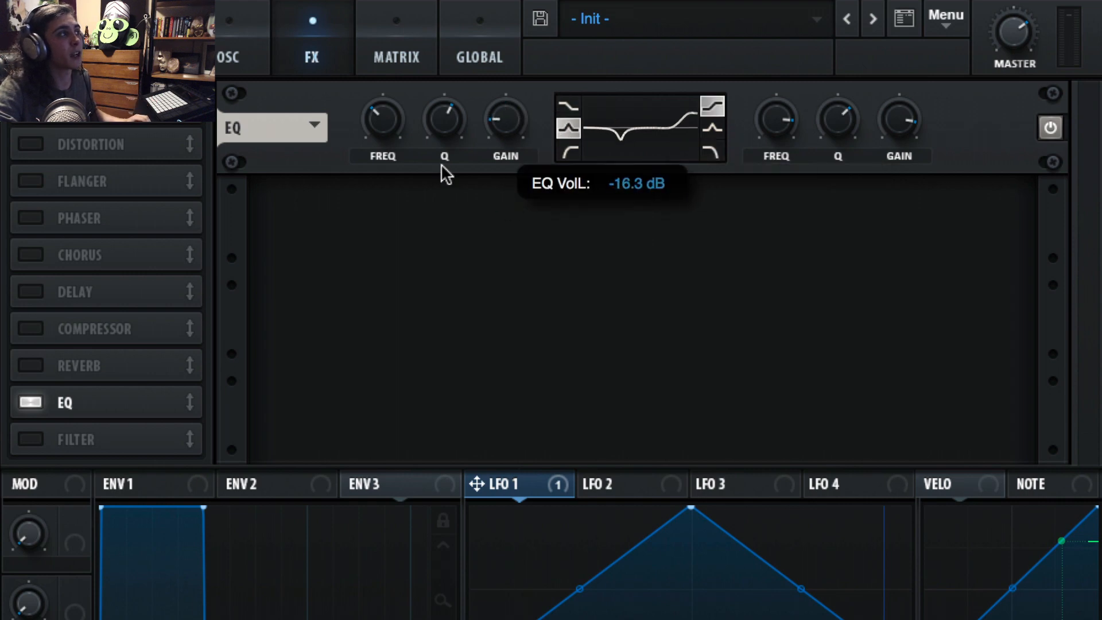
left_click_drag(504, 123, 506, 66)
left_click_drag(381, 132, 369, 160)
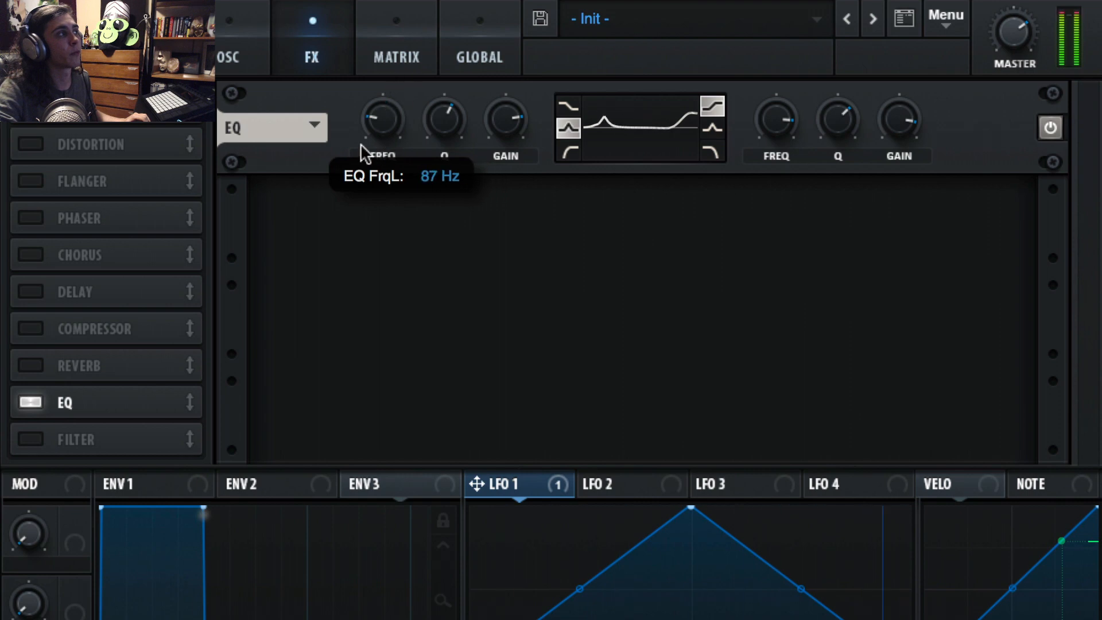
Step: Replace the EQ with the filter effect and look over its filter type categories, keeping MG Low 6
left_click(46, 396)
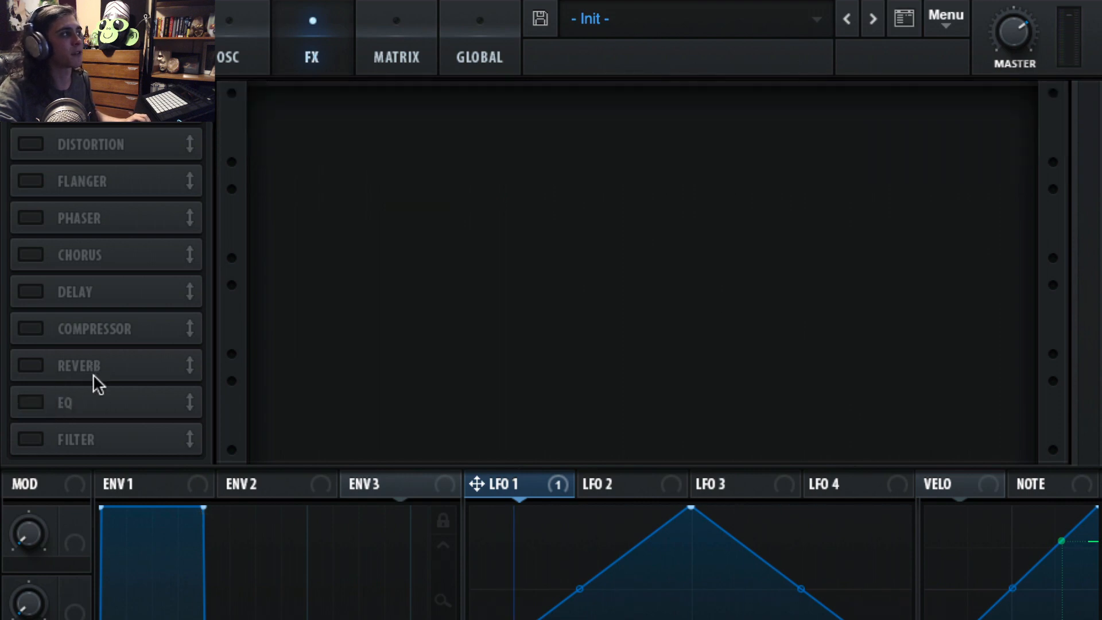
left_click(47, 439)
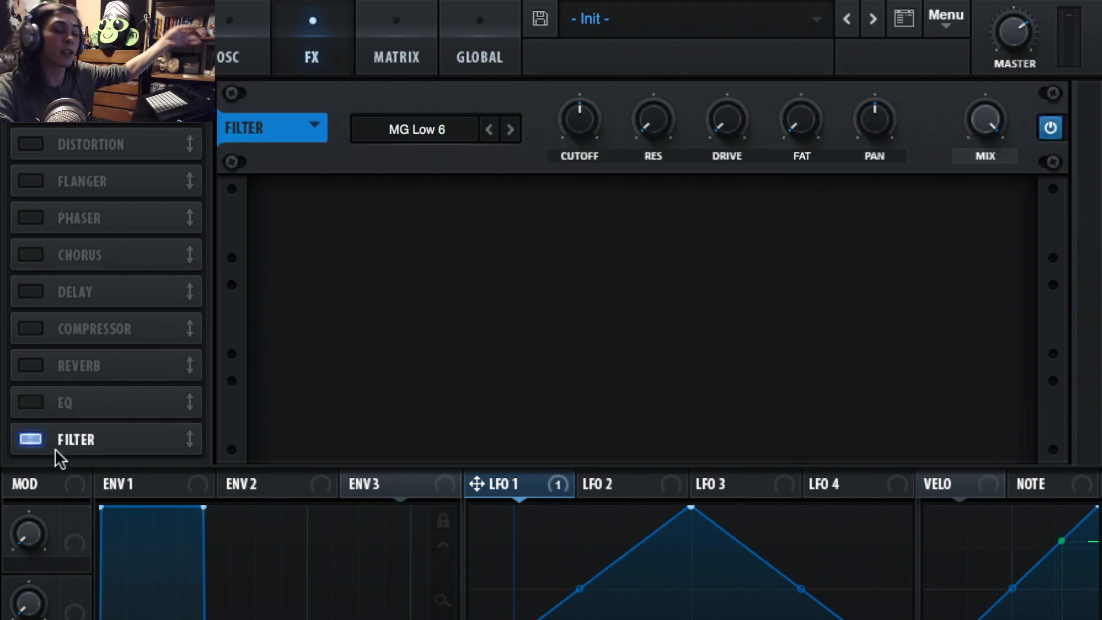
left_click(450, 128)
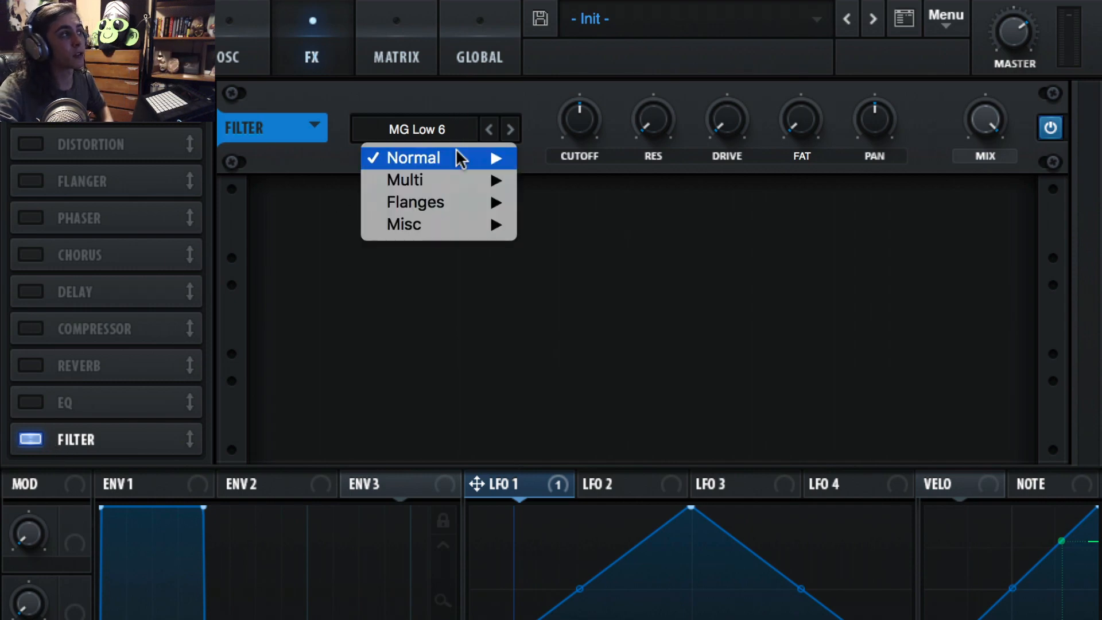
left_click(574, 118)
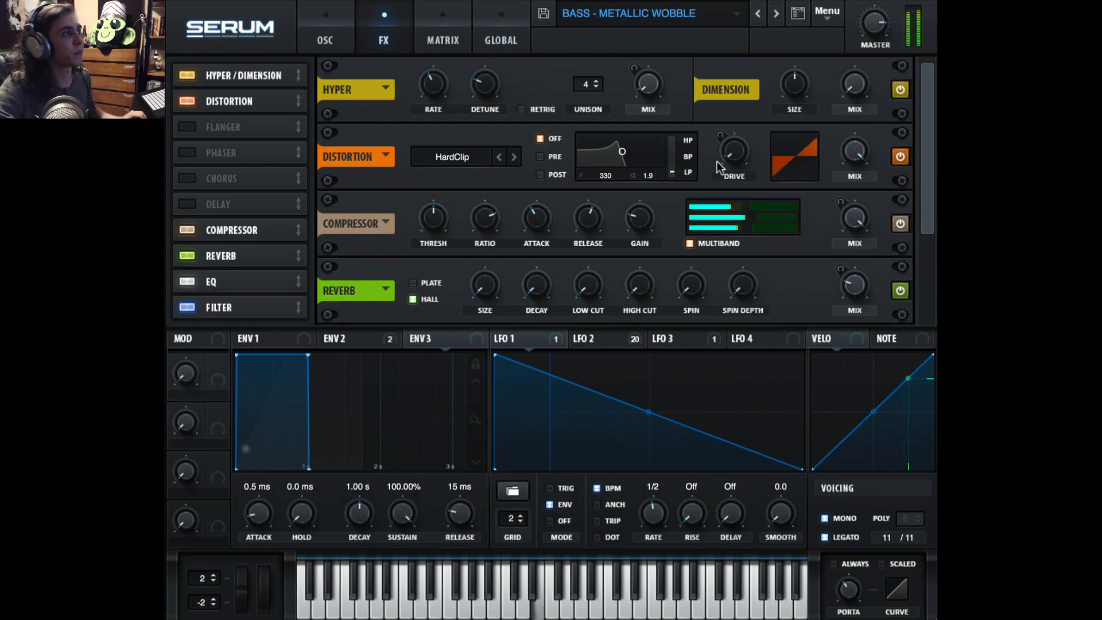
Step: Examine the BASS - METALLIC WOBBLE preset's effects, oscillator settings, modulation matrix and the shapes of LFO 2 and LFO 3
left_click_drag(925, 138, 918, 78)
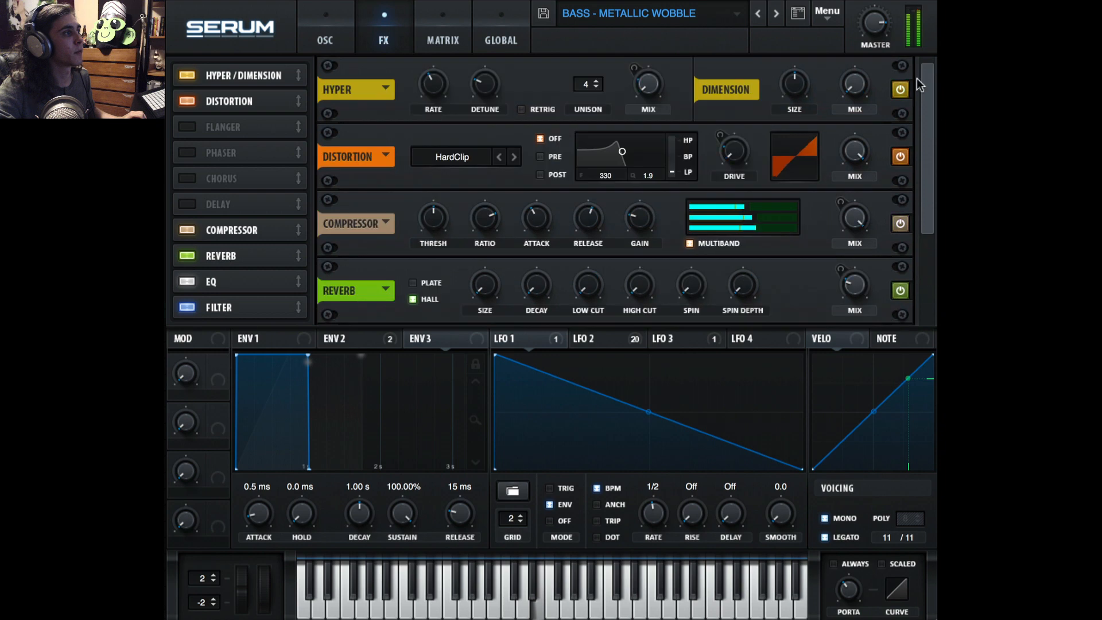
left_click(596, 339)
left_click(322, 25)
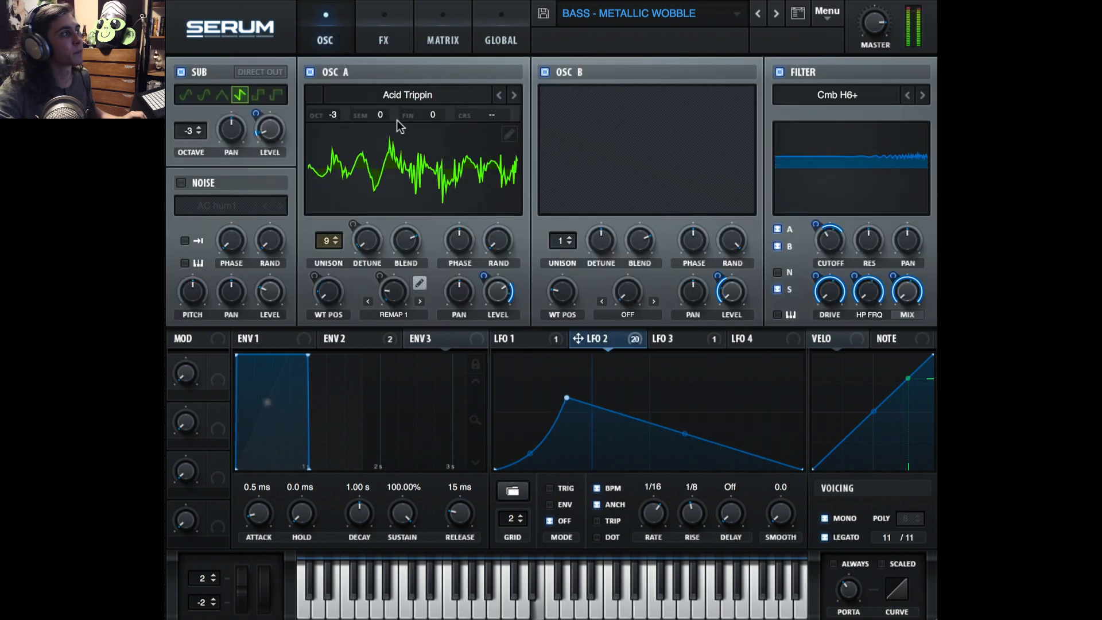
left_click(424, 20)
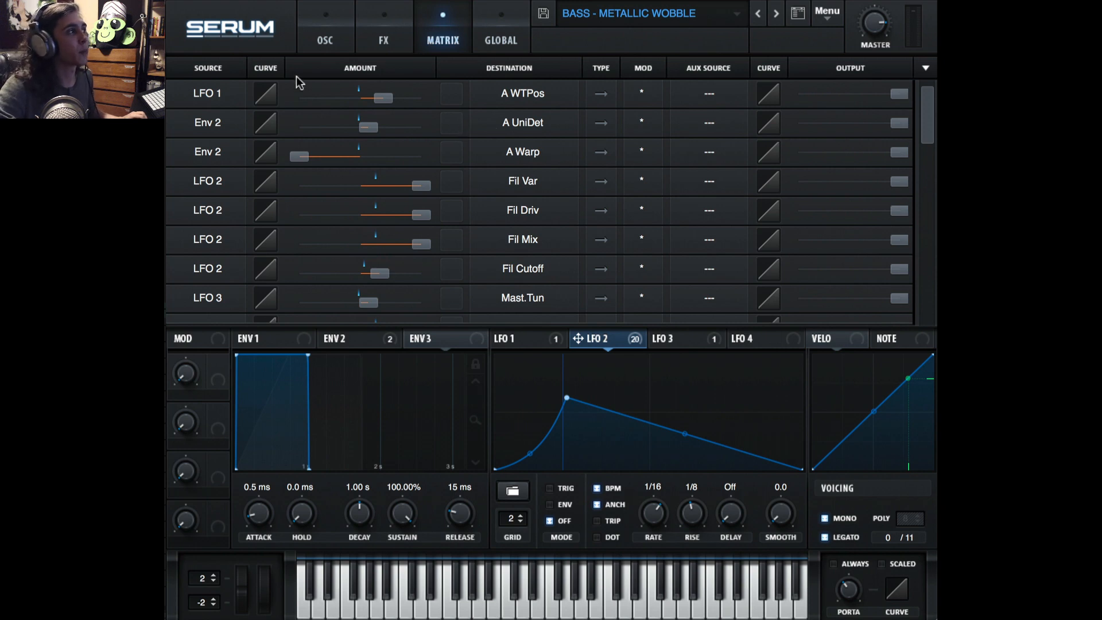
left_click(686, 343)
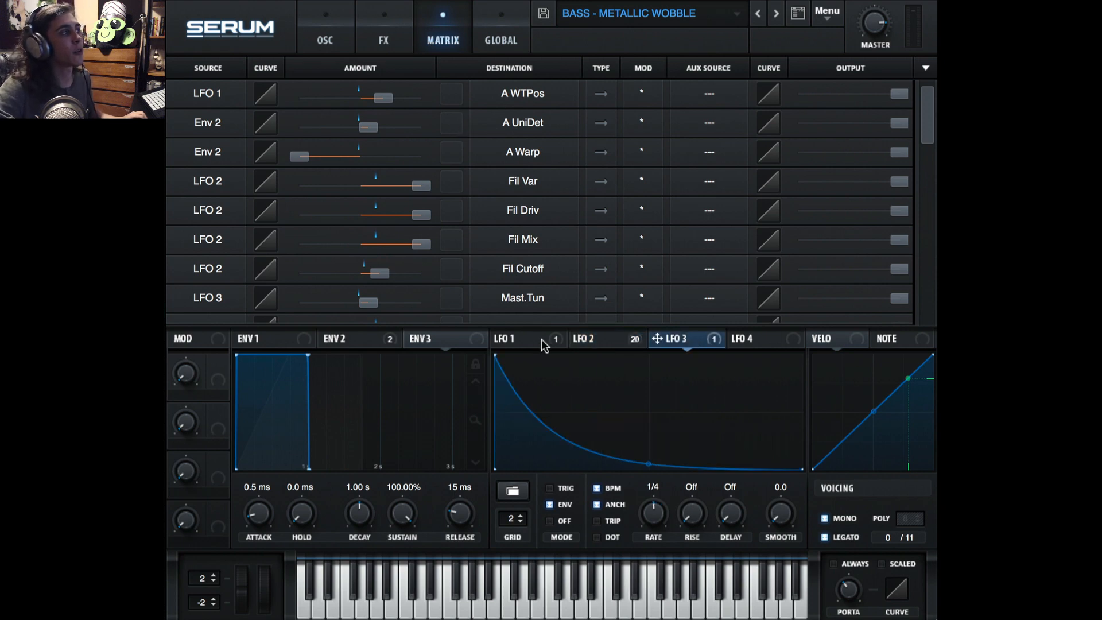
Step: Examine the LFO 1 and LFO 2 shapes and all of LFO 2's destinations in the modulation matrix
left_click(542, 344)
left_click_drag(589, 339, 597, 341)
scroll(212, 172, "down", 10)
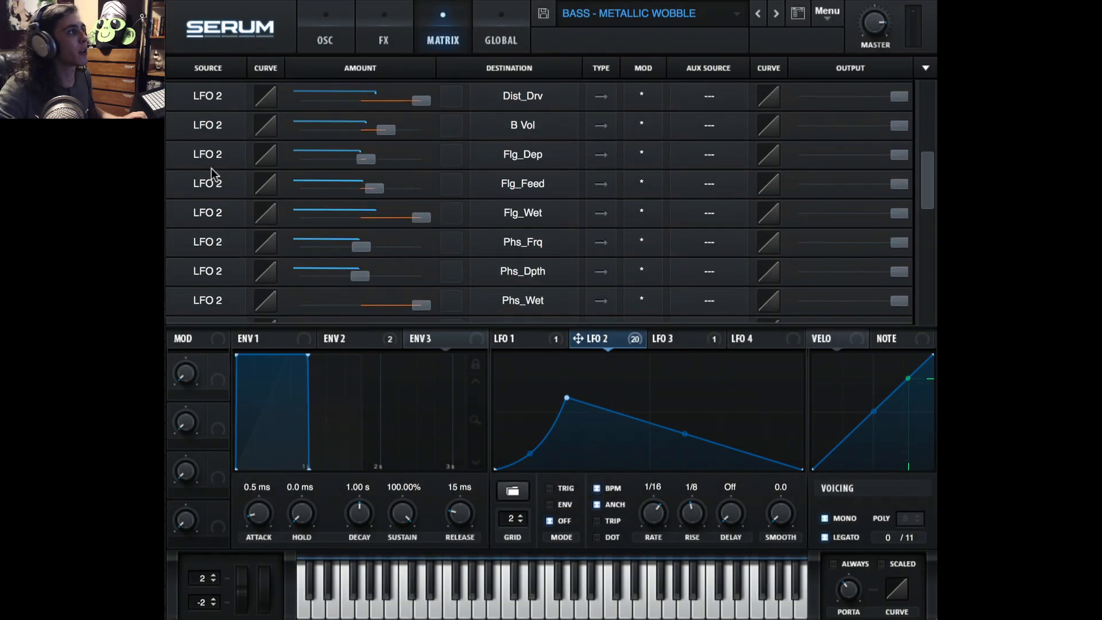
scroll(210, 173, "up", 3)
scroll(210, 173, "up", 5)
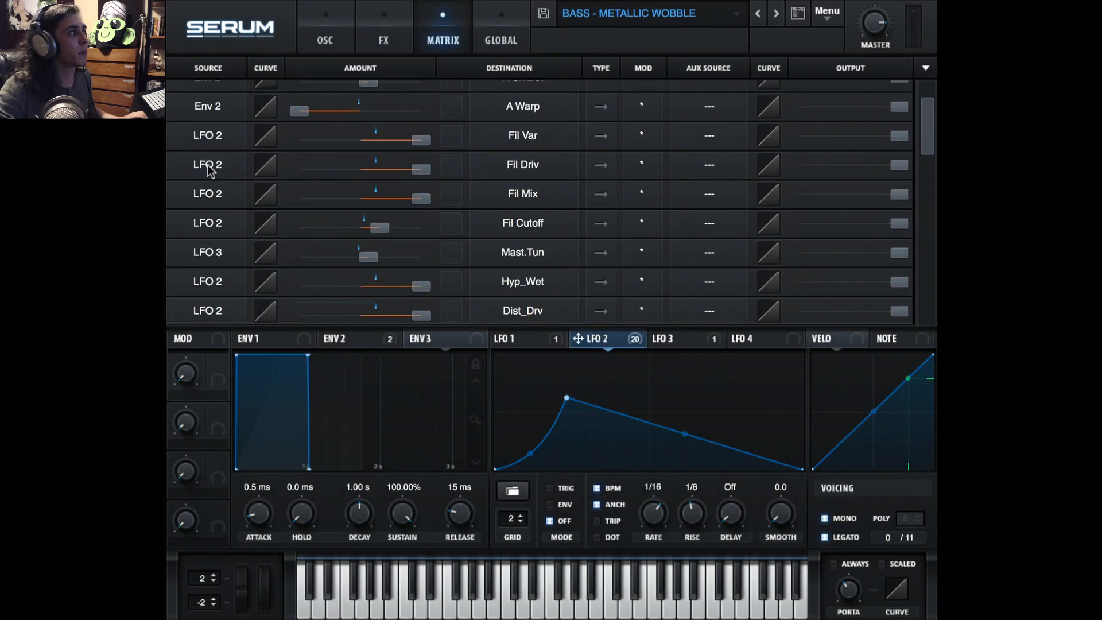
scroll(212, 126, "down", 8)
scroll(214, 142, "up", 3)
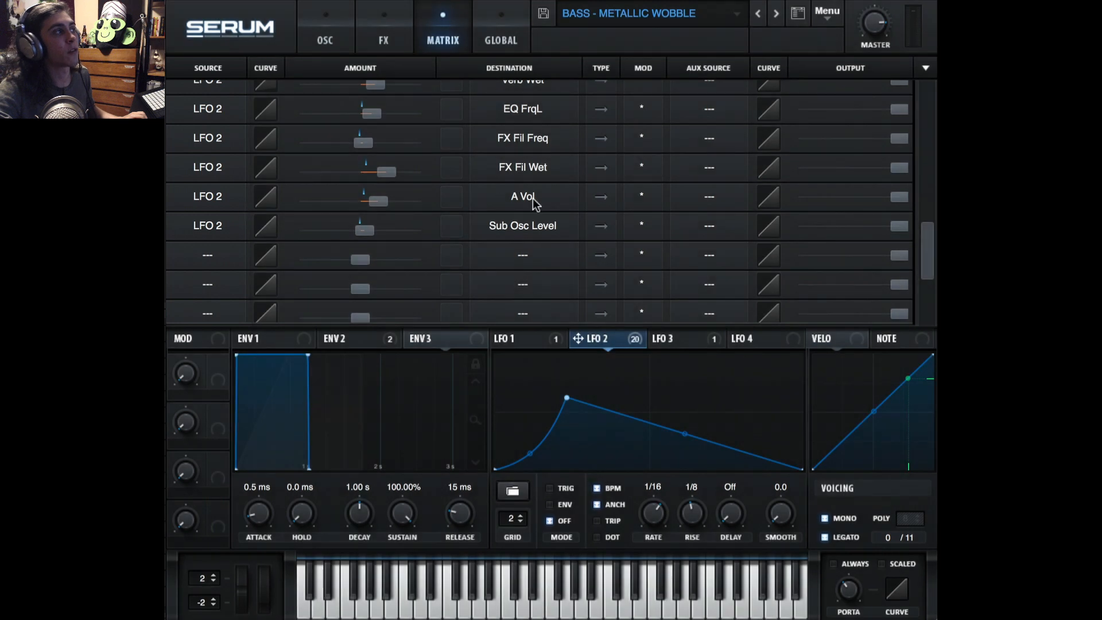
Step: Raise the amount of LFO 2's modulation of A Vol to the maximum, keeping its destination
left_click(534, 201)
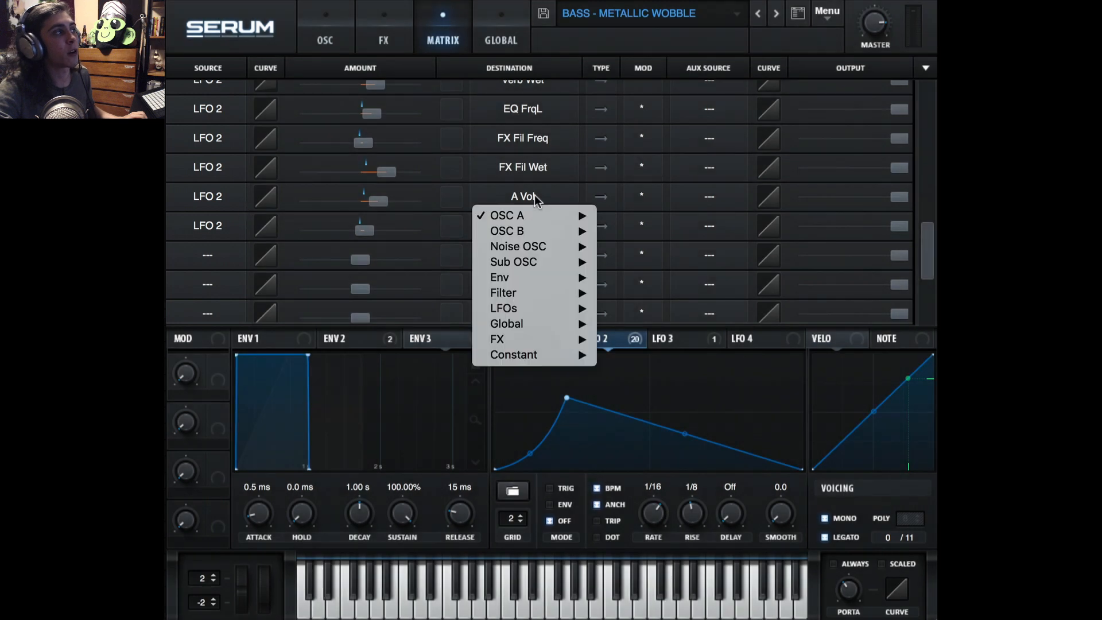
left_click(479, 195)
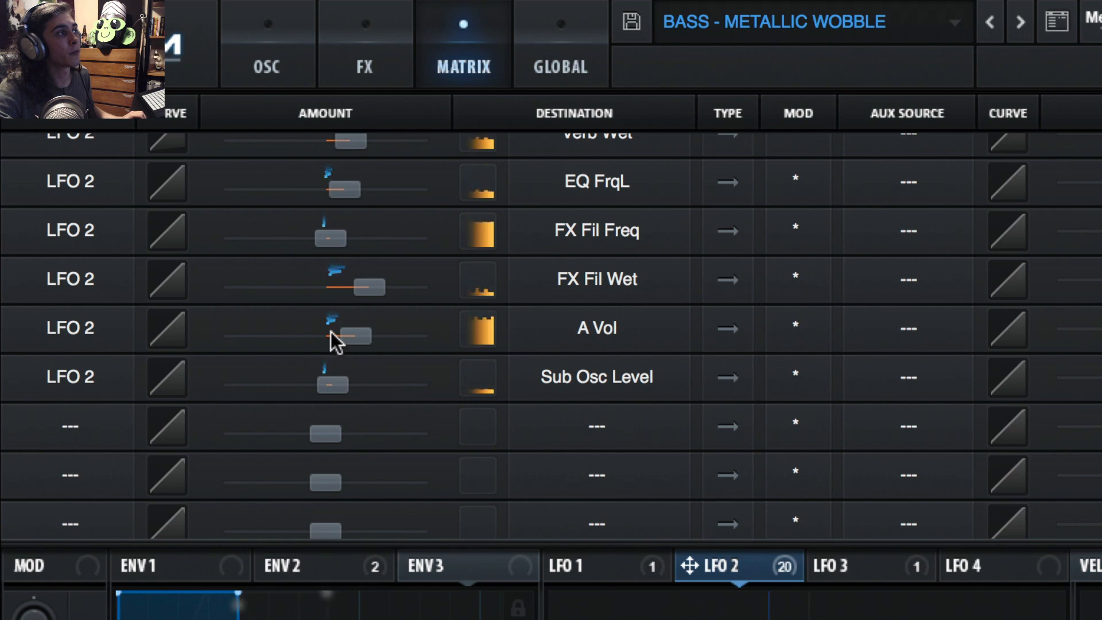
left_click_drag(335, 335, 109, 404)
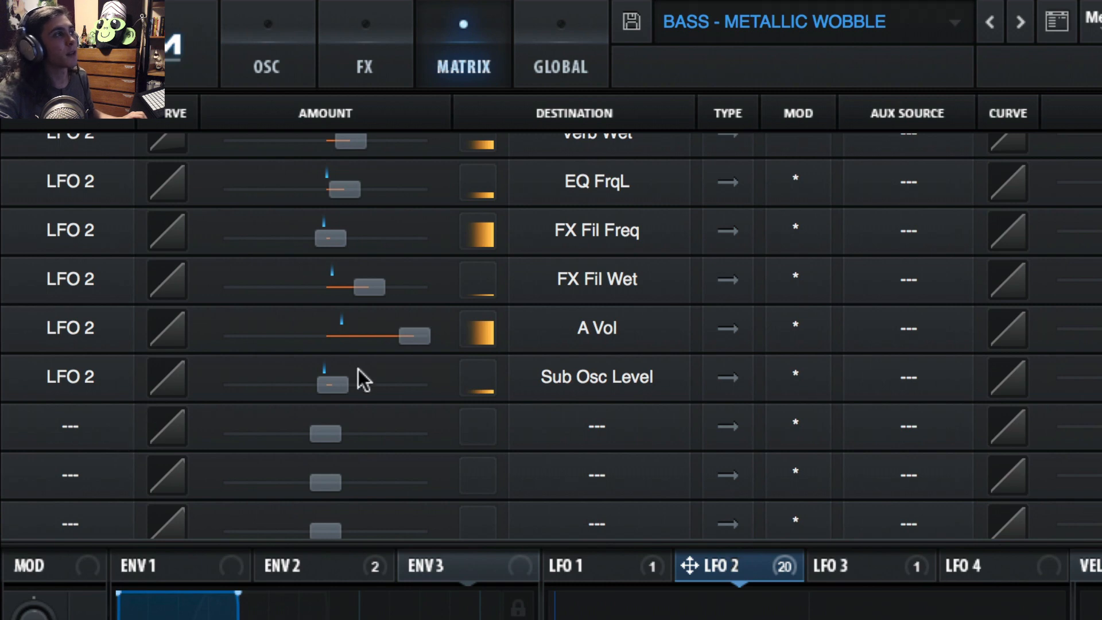
Step: Reset the synth to the Init preset and return to the first rows of the modulation matrix
left_click(1093, 18)
left_click(1097, 151)
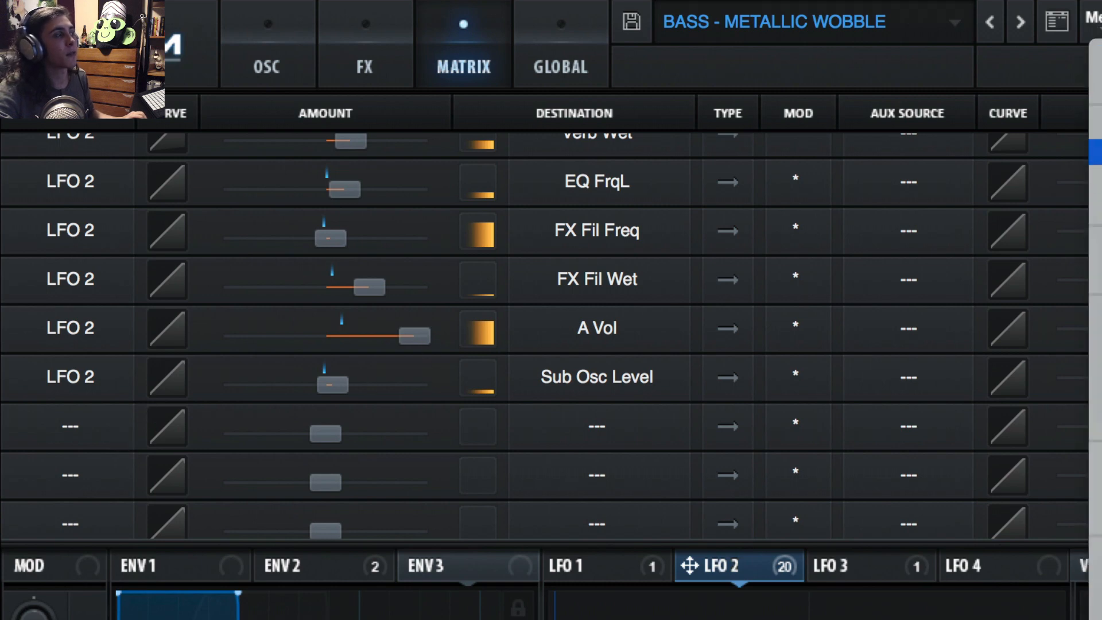
scroll(164, 291, "up", 2)
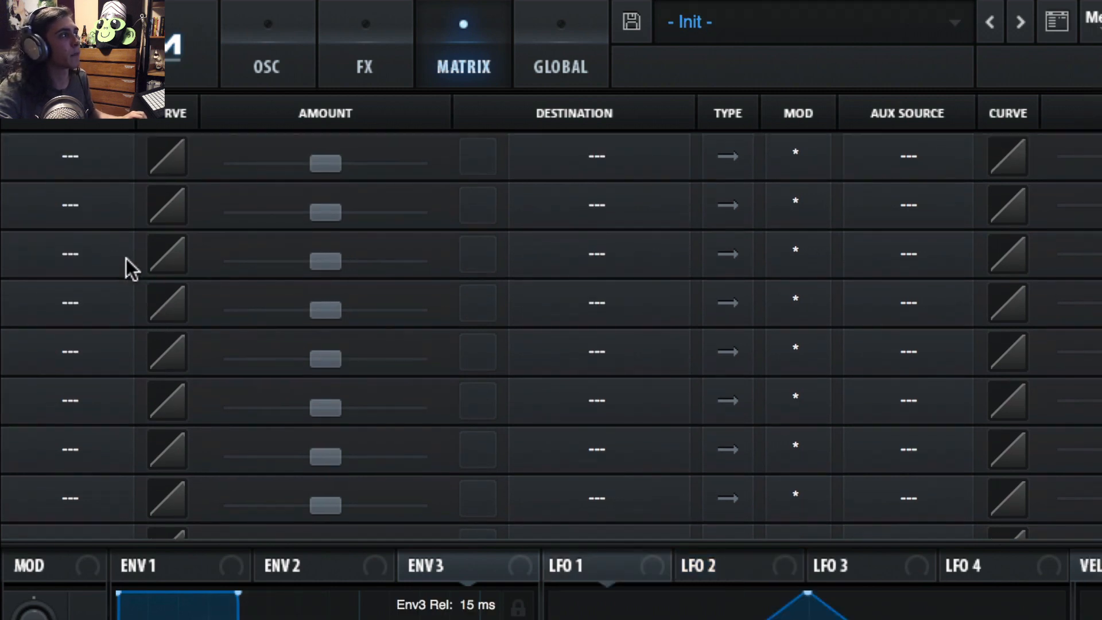
Step: Route LFO 1 to A Vol in the first matrix row and raise its amount to the maximum
left_click(96, 158)
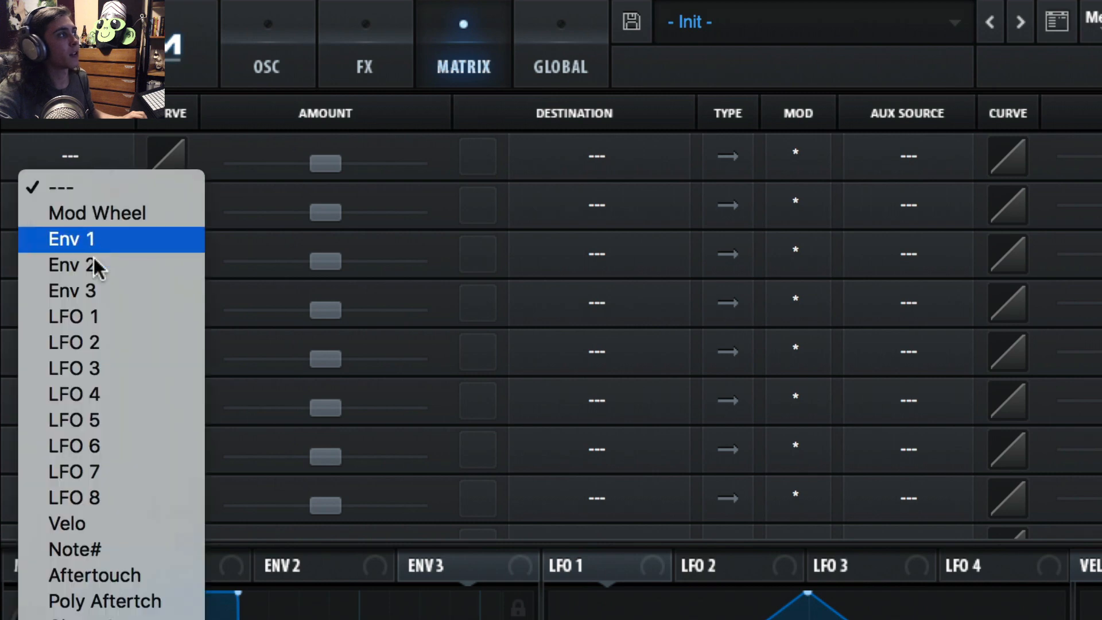
left_click(85, 315)
left_click(574, 167)
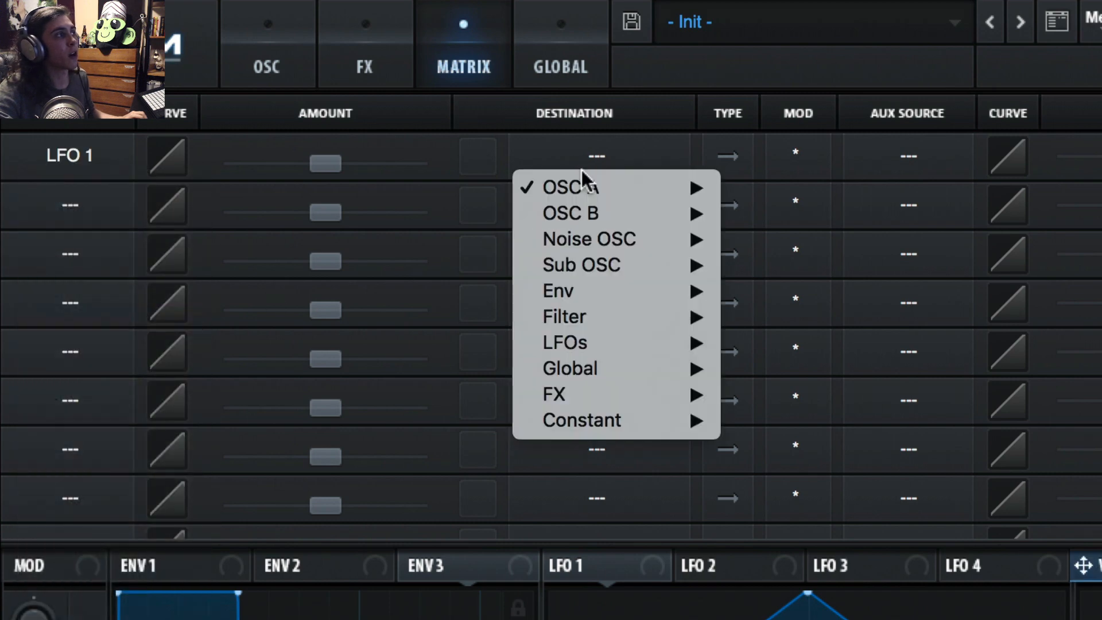
mouse_move(616, 185)
left_click(784, 184)
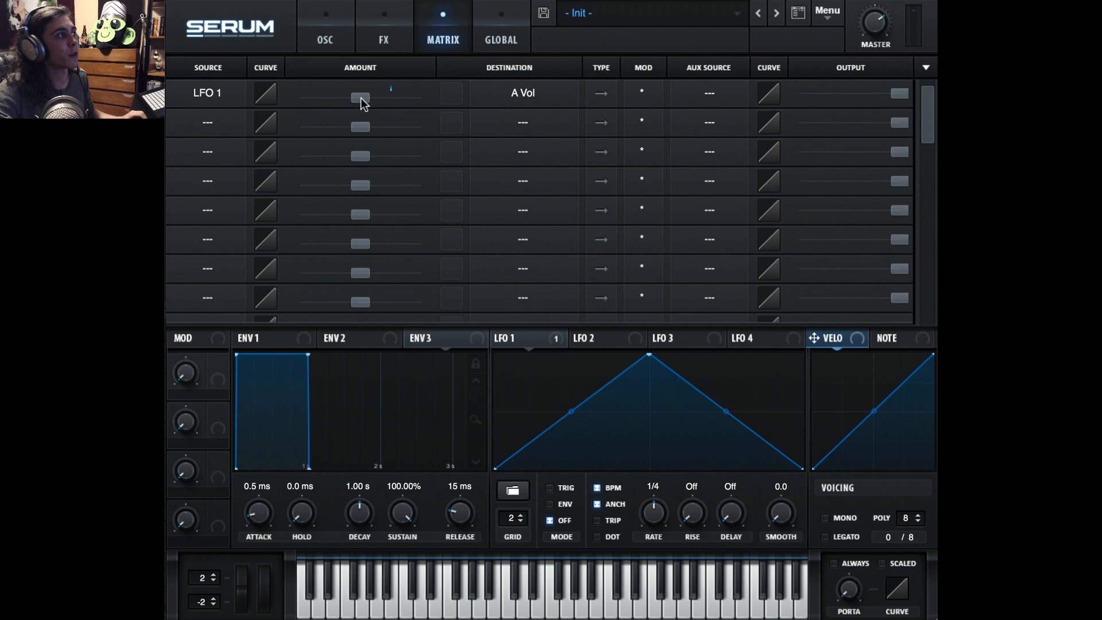
left_click_drag(361, 97, 437, 99)
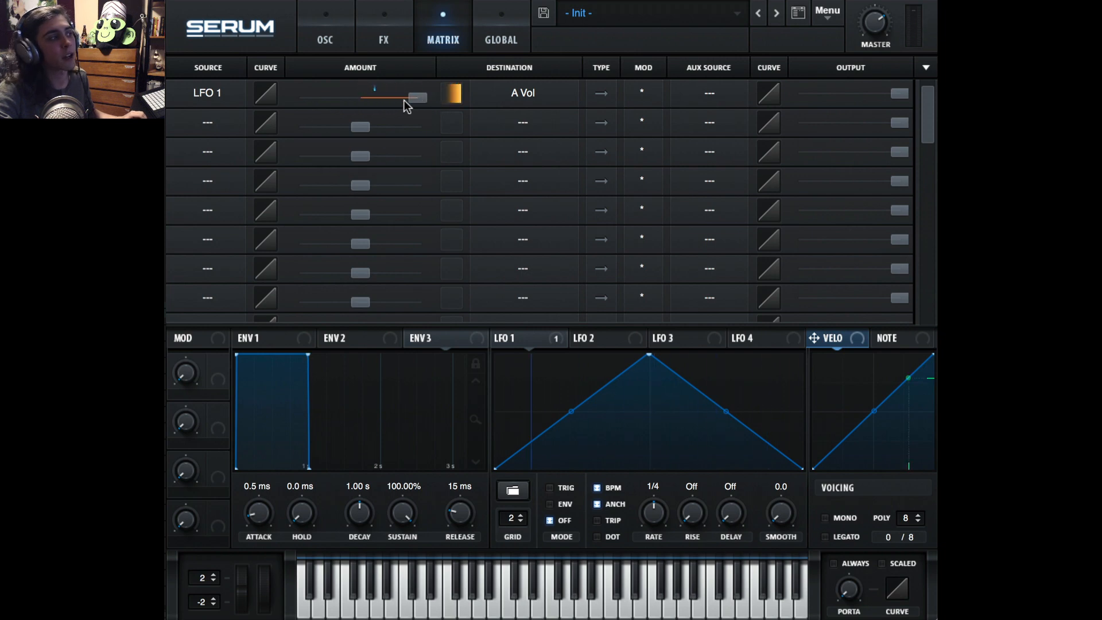
Step: Try different oscillator A levels and LFO 1 modulation depths, leaving the level at about the middle
left_click(319, 26)
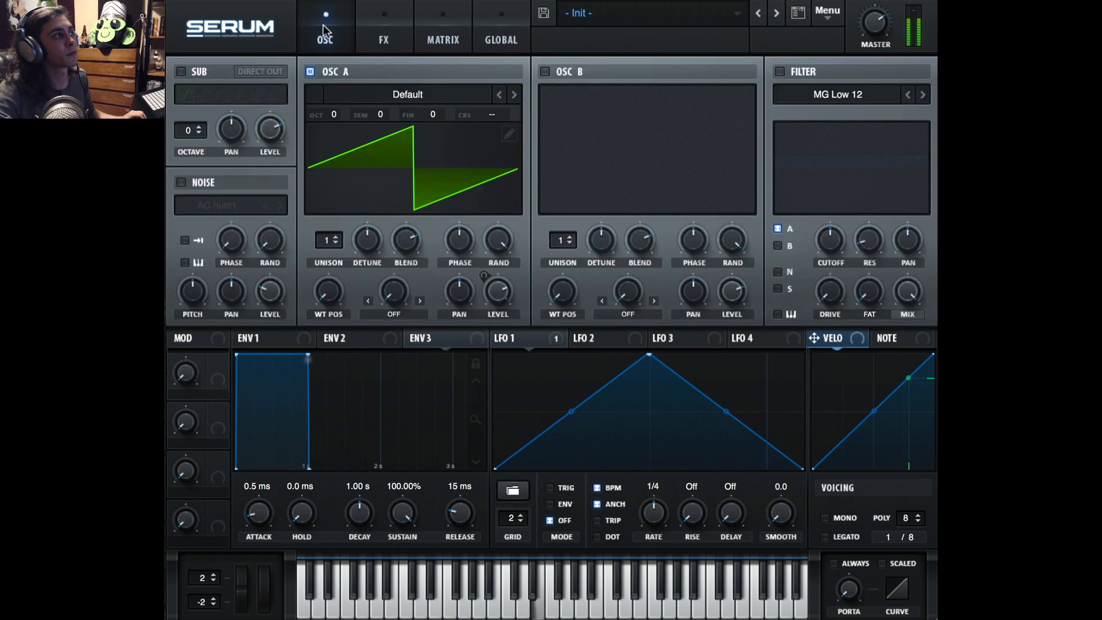
left_click_drag(550, 334, 500, 294)
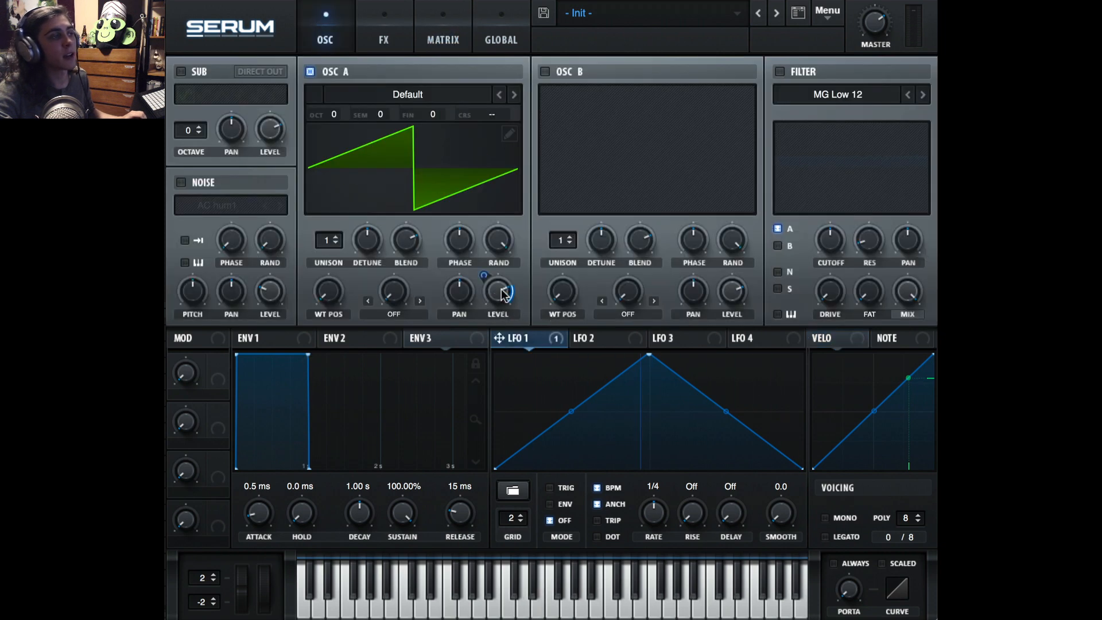
left_click_drag(502, 291, 493, 414)
left_click_drag(484, 276, 487, 232)
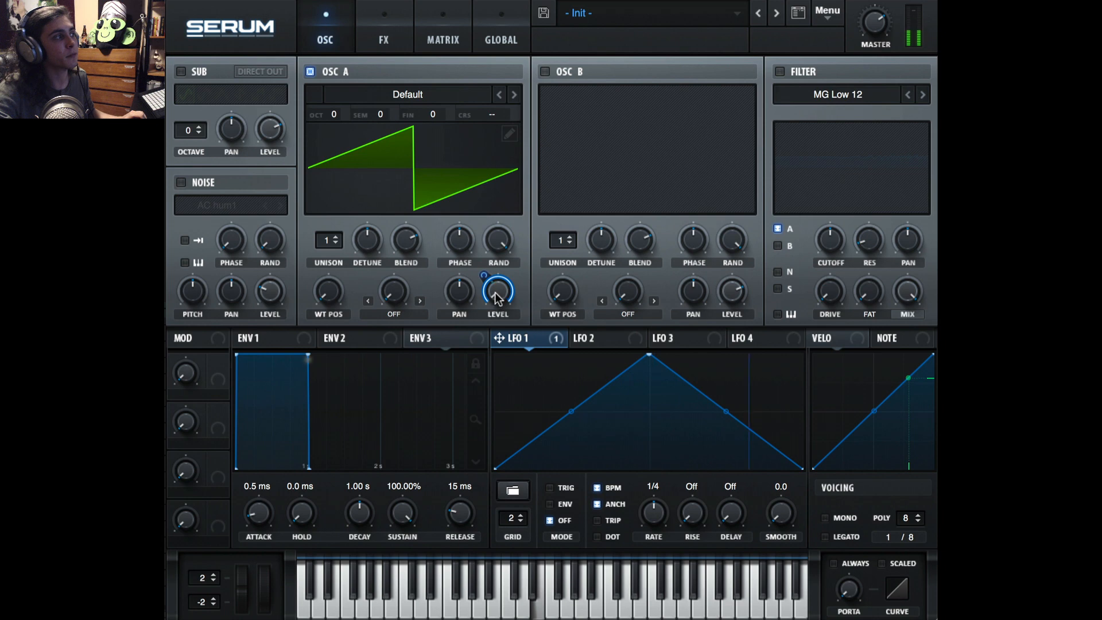
left_click_drag(495, 293, 495, 291)
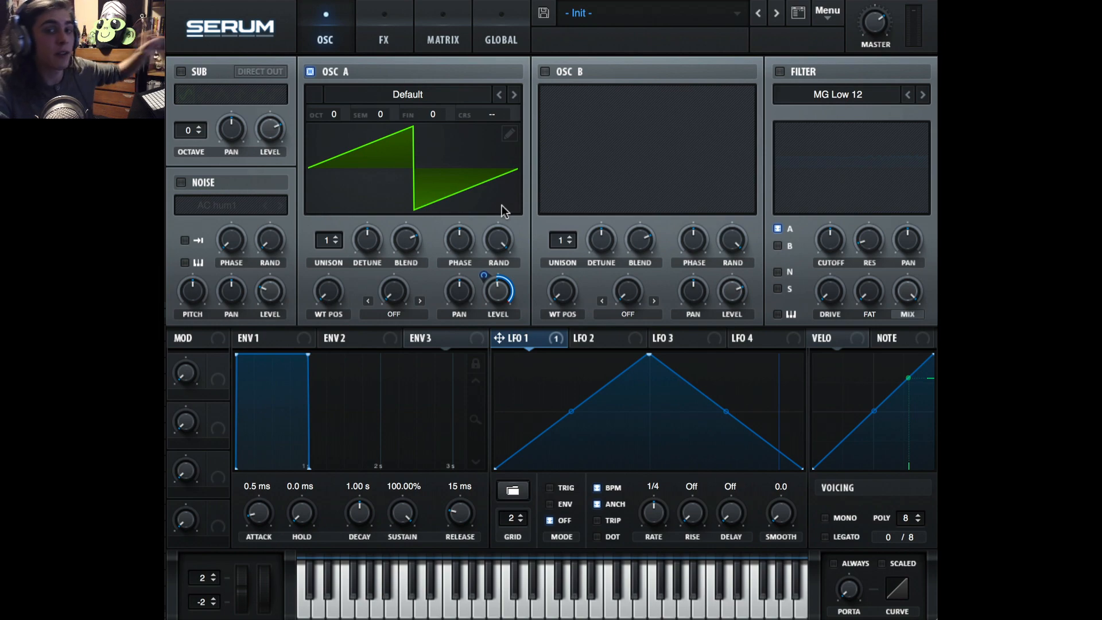
Step: Make the LFO 1 to A Vol modulation bidirectional and check its range on oscillator A's level
left_click(445, 46)
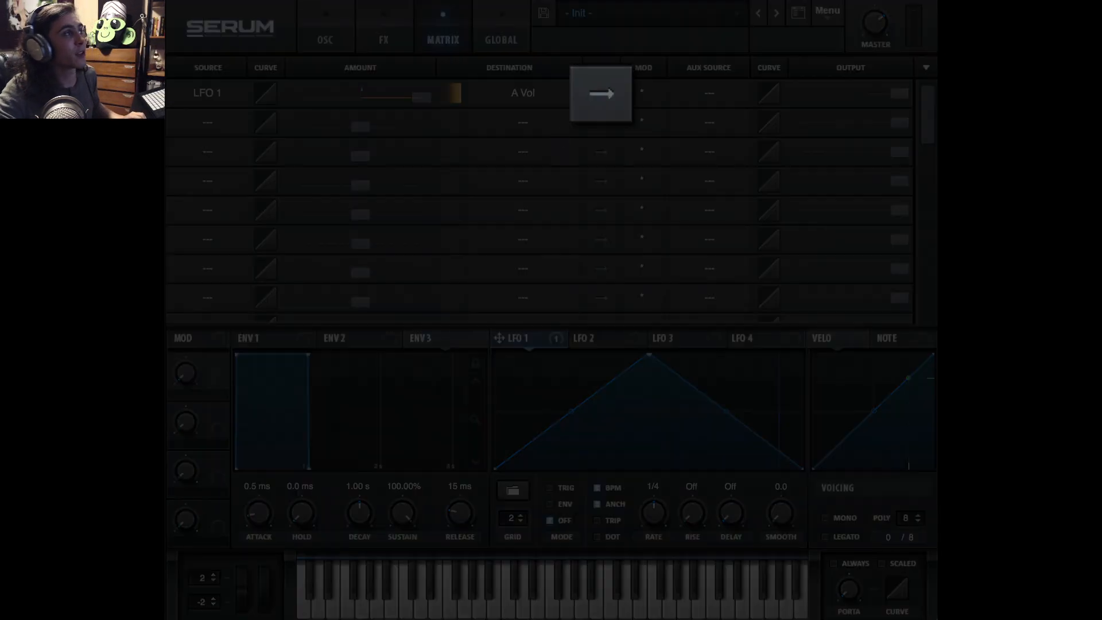
left_click(600, 98)
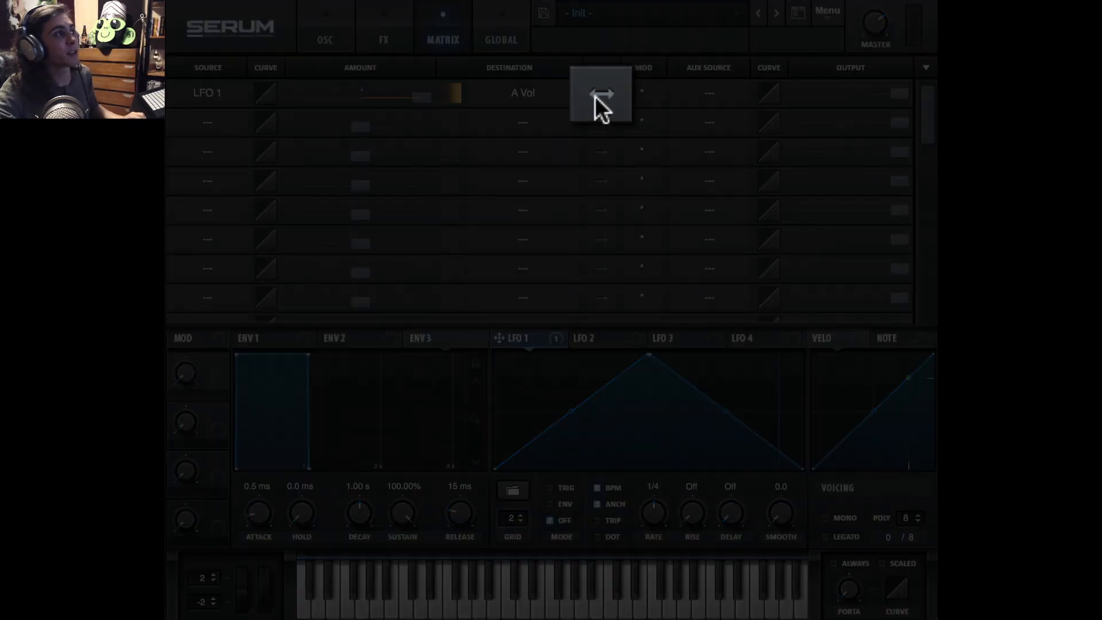
left_click(325, 41)
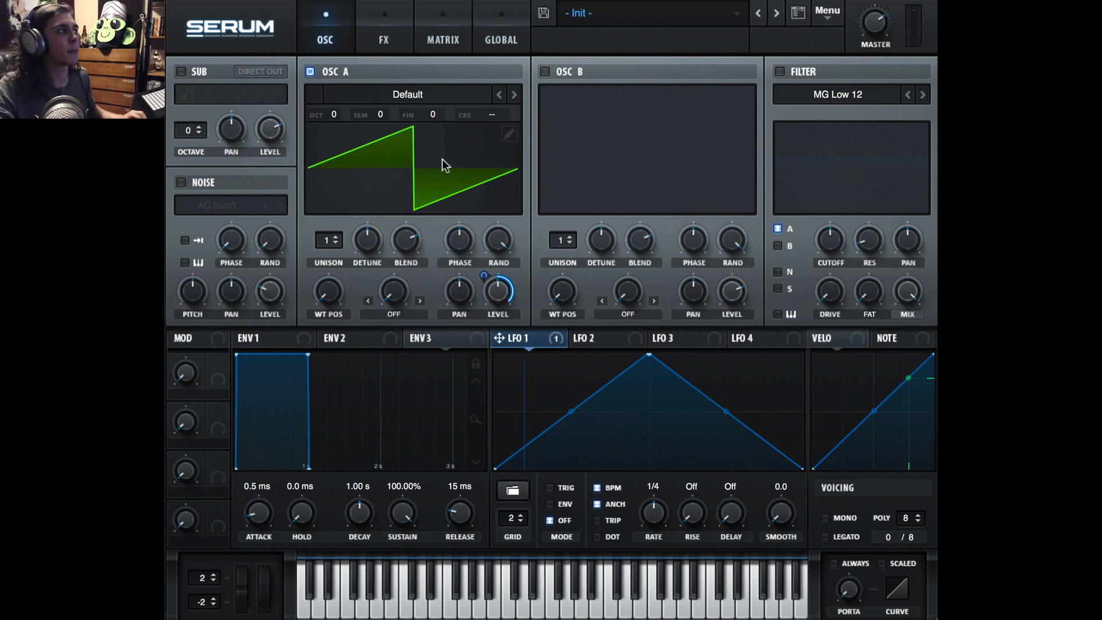
left_click(385, 26)
left_click(443, 31)
left_click(597, 93)
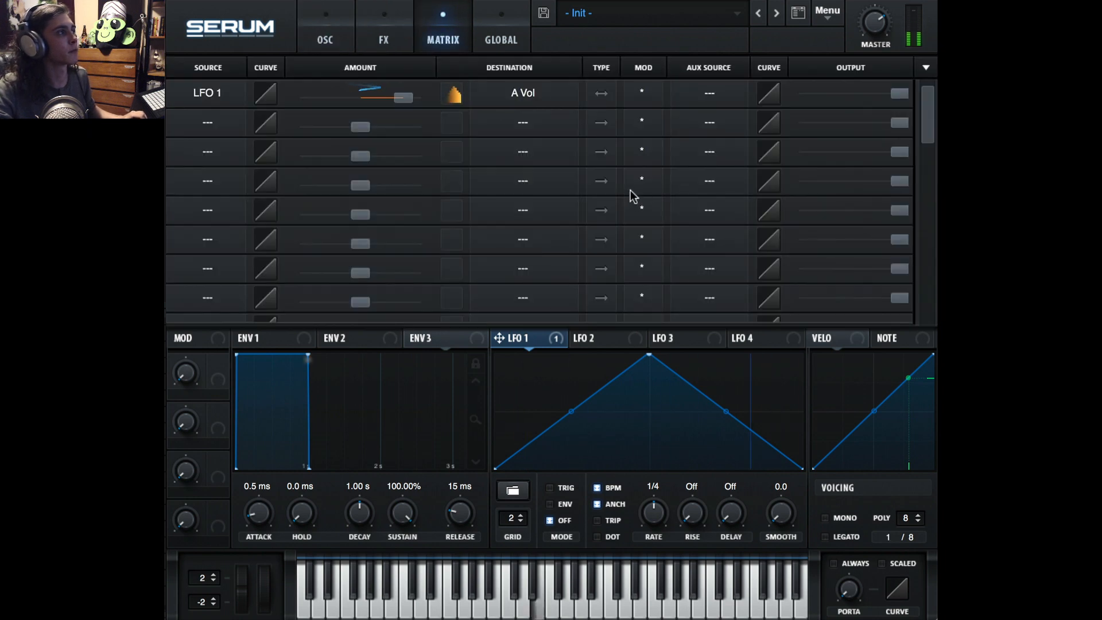
Step: Assign Macro 1 as the aux source of the LFO 1 to A Vol modulation and turn Macro 1 up fully
left_click(711, 94)
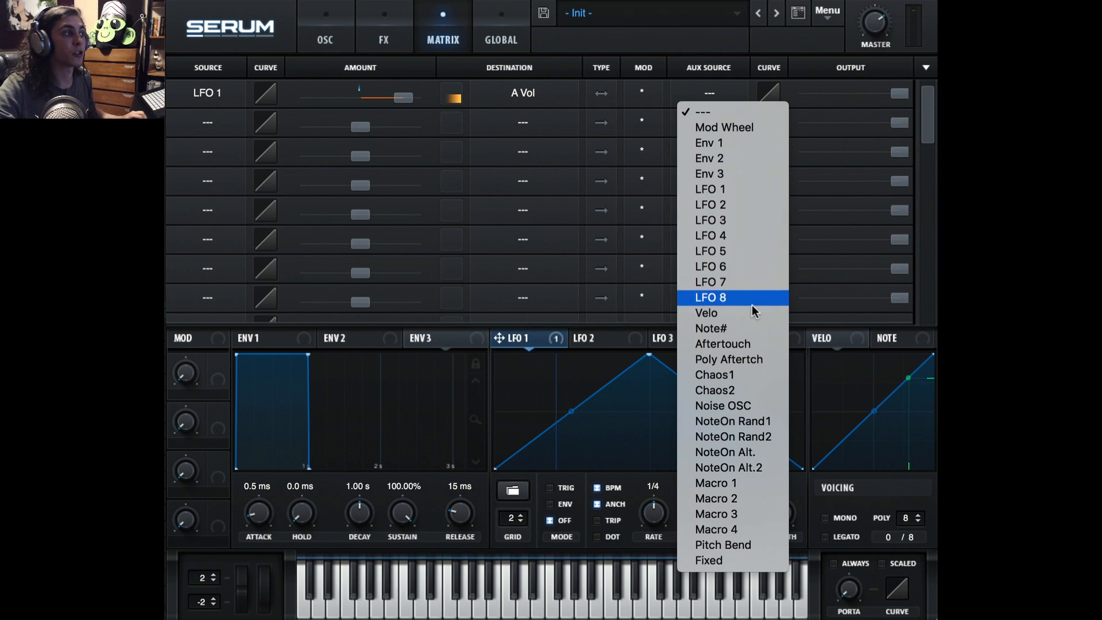
left_click(725, 487)
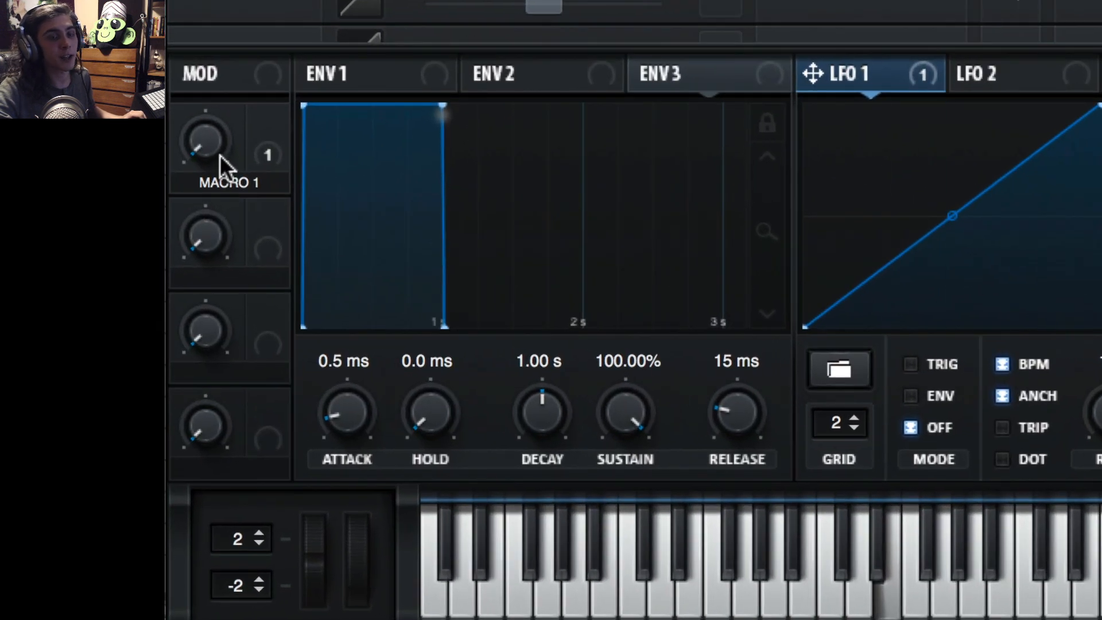
left_click_drag(218, 157, 285, 0)
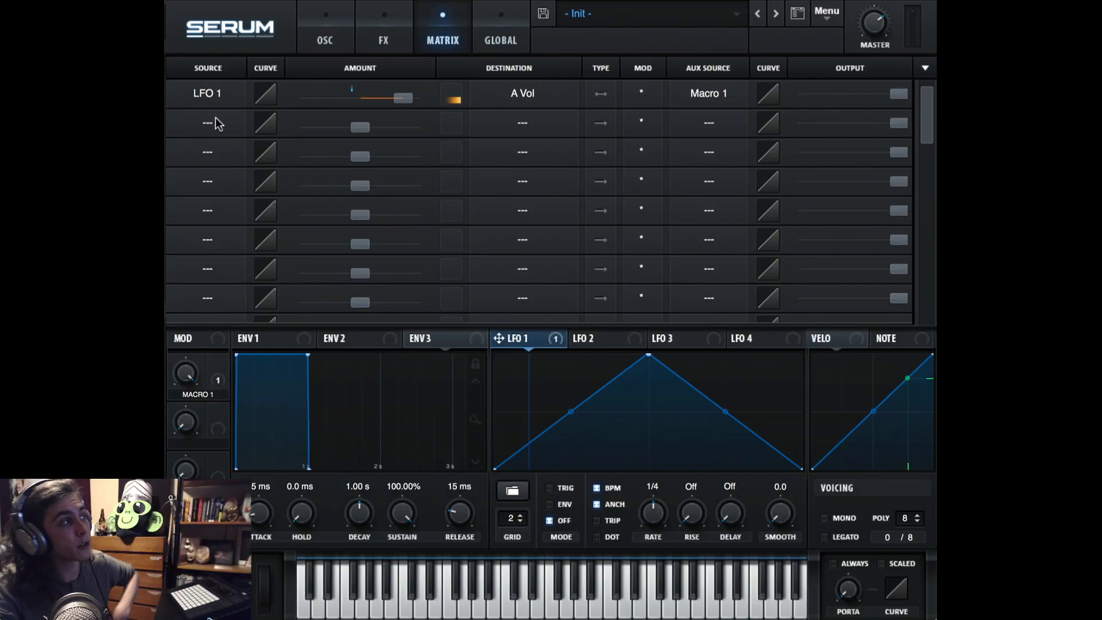
Step: Route LFO 1 to the global Mast.Tun destination in the second matrix row
left_click(218, 125)
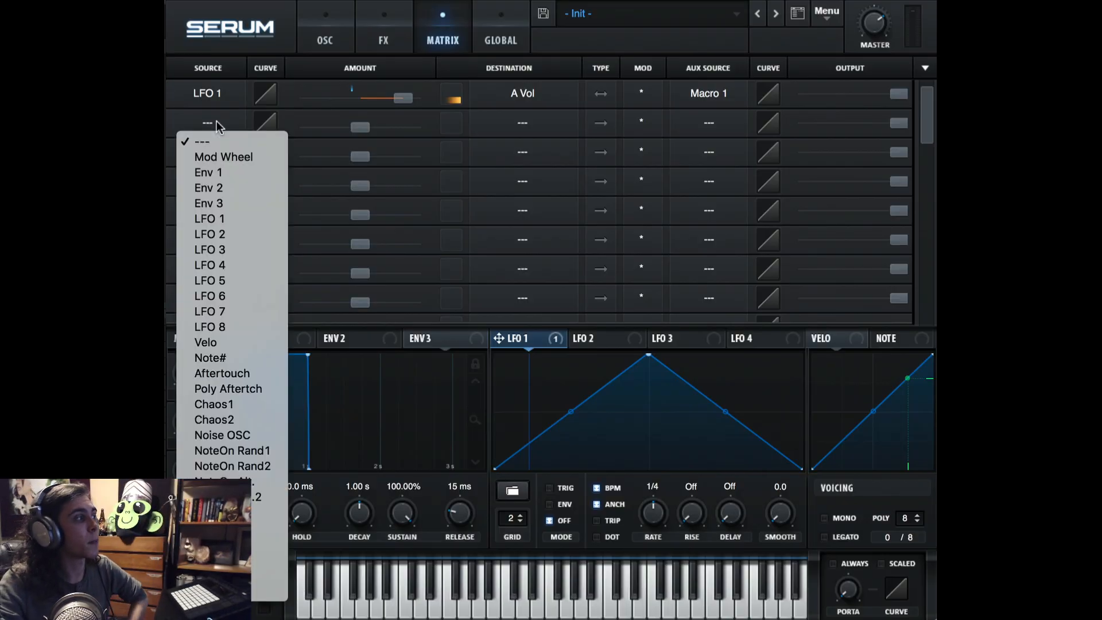
left_click(220, 219)
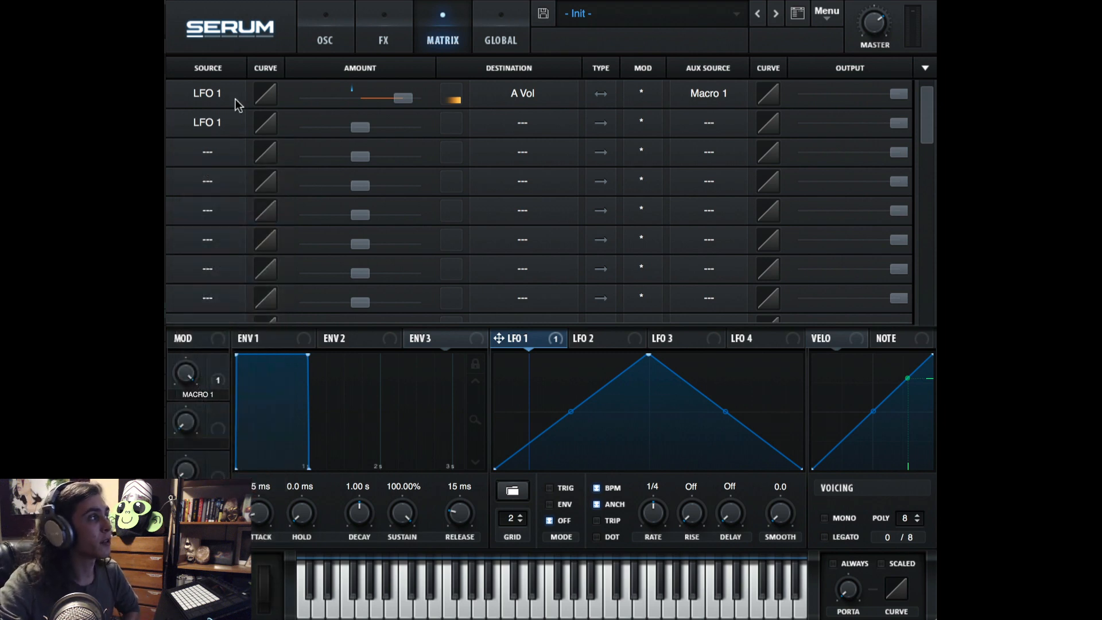
left_click(523, 122)
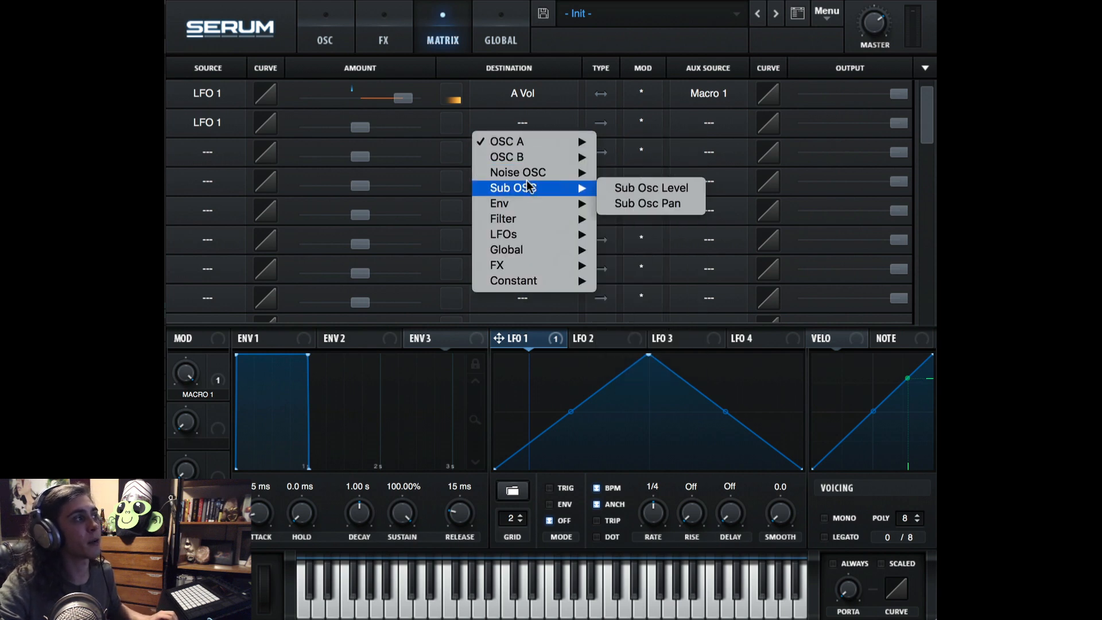
mouse_move(517, 250)
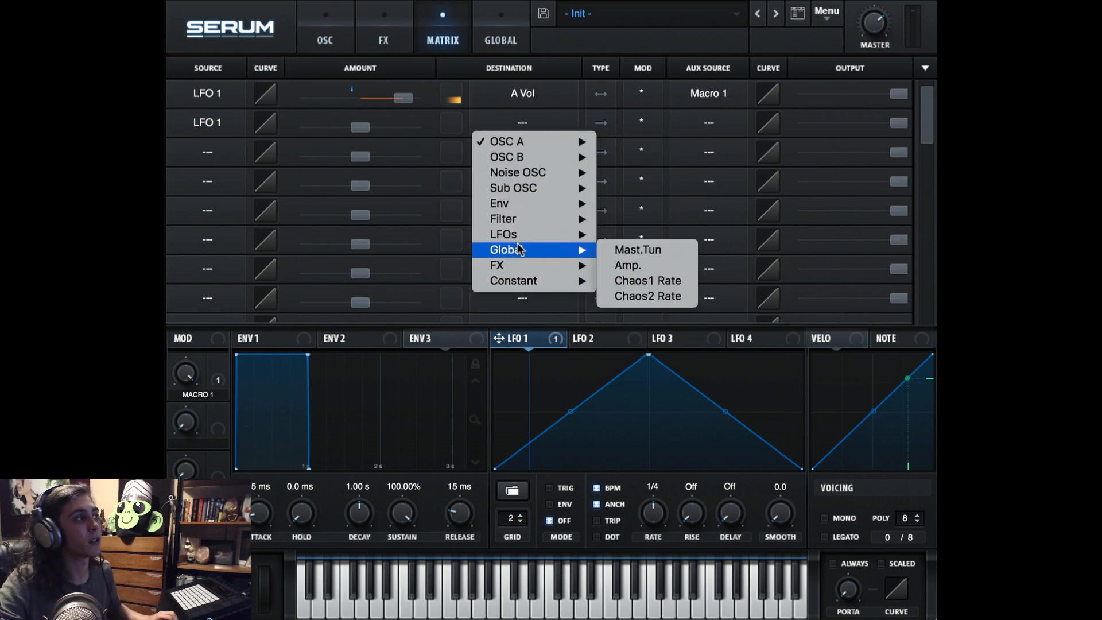
left_click(623, 254)
Step: Set LFO 1's rate to 1/16 and reduce its Mast.Tun modulation to a very small positive amount, keeping the destination
mouse_move(360, 128)
left_mouse_down()
mouse_move(412, 129)
mouse_move(380, 130)
left_mouse_up()
left_click_drag(652, 508, 673, 483)
left_click_drag(372, 123, 363, 132)
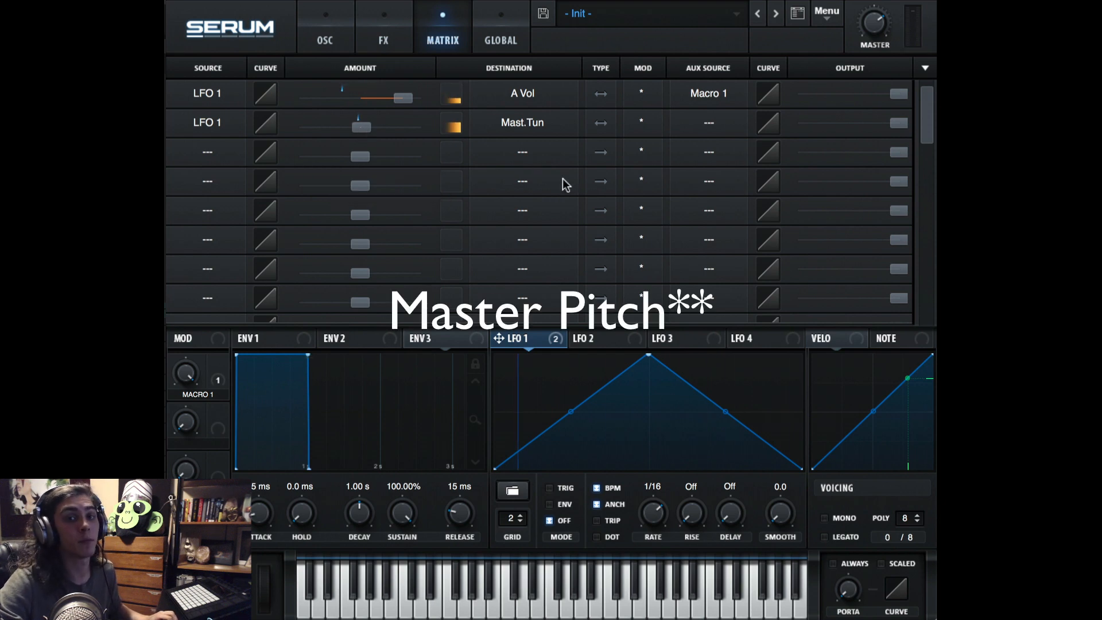
left_click(492, 130)
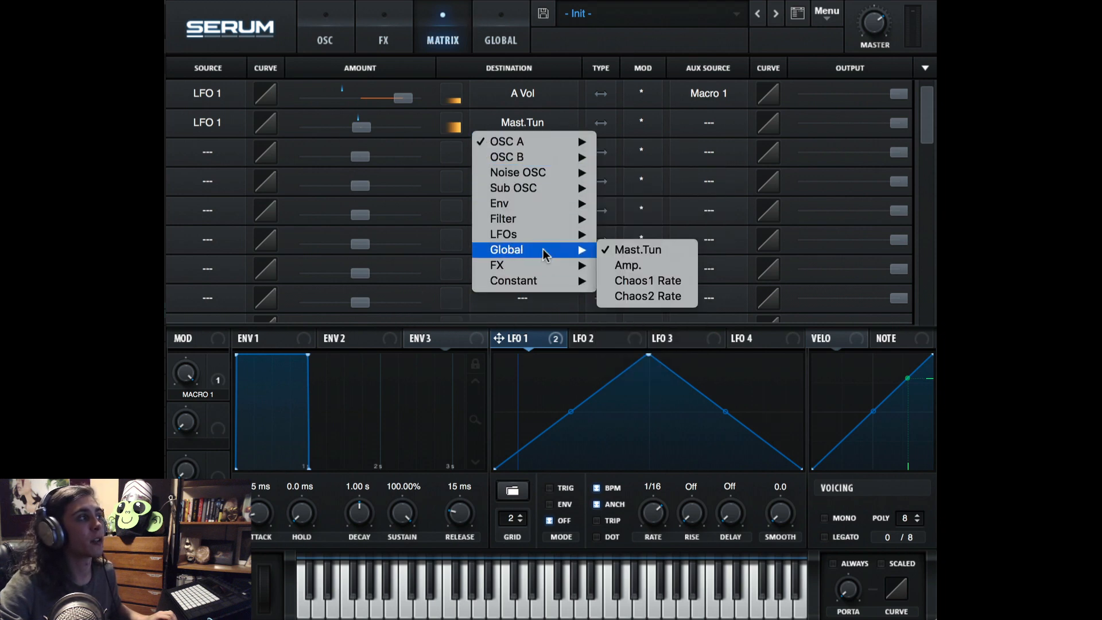
left_click(428, 137)
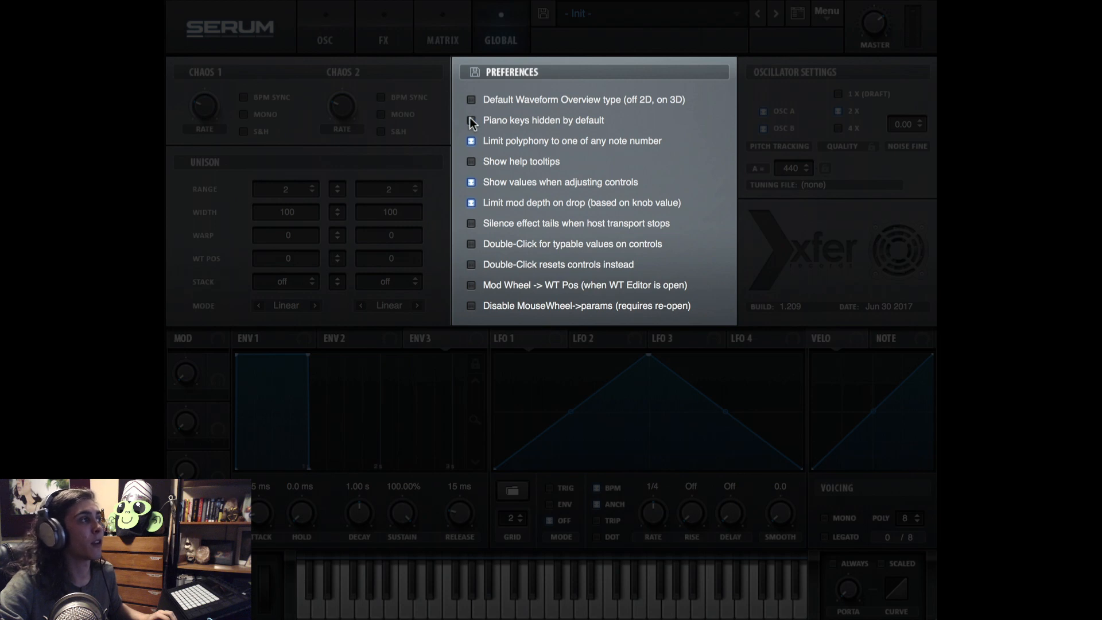
Step: Turn on the Show help tooltips preference and switch it back off
left_click(471, 162)
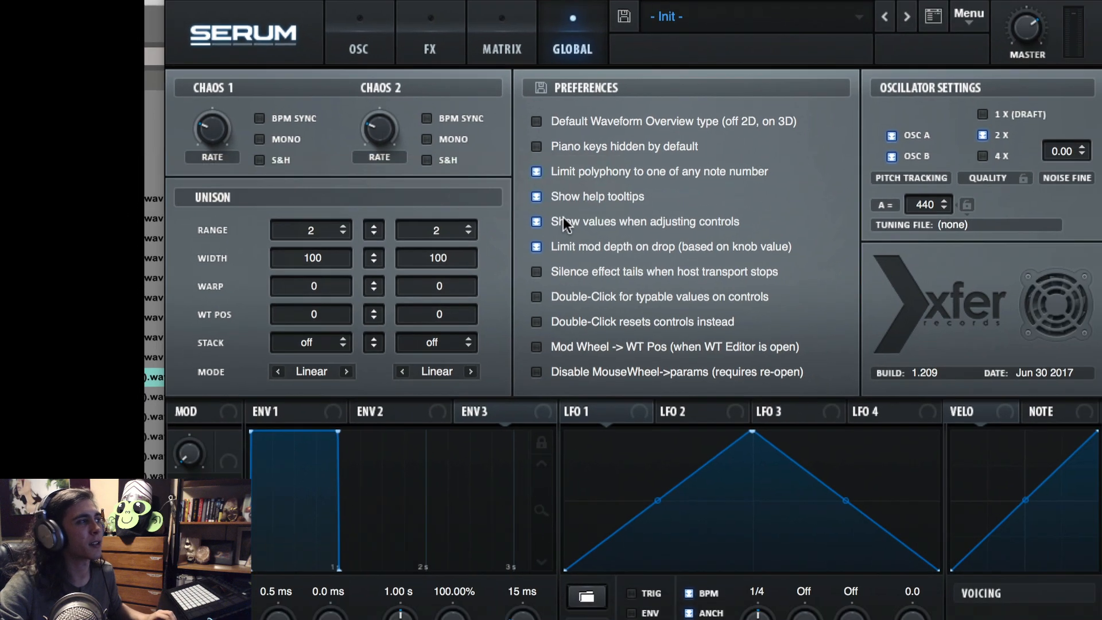
left_click(570, 214)
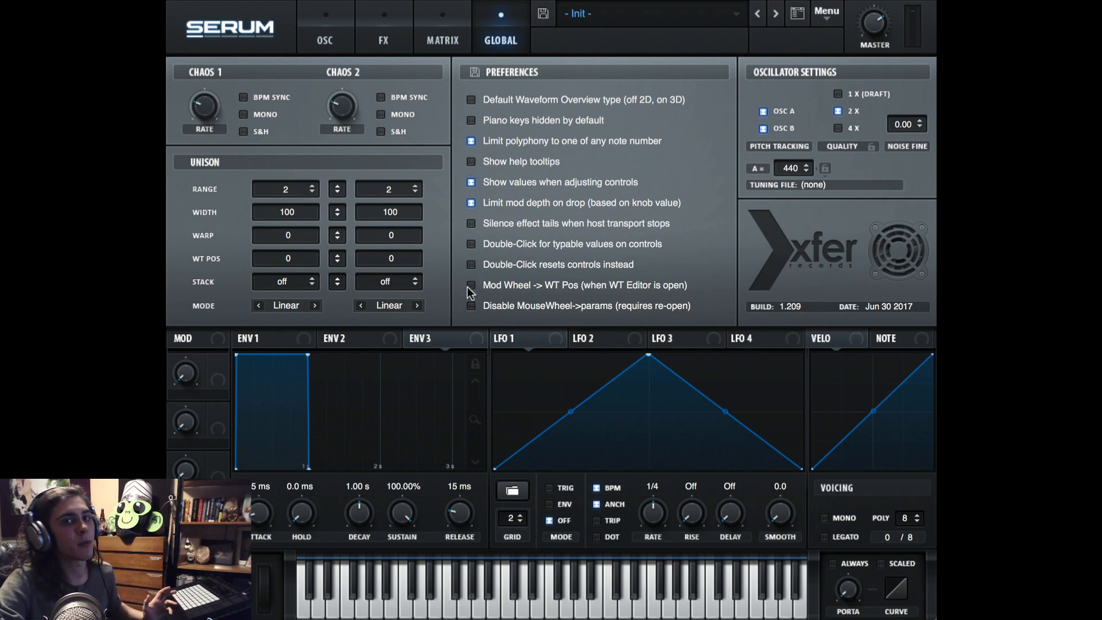
left_click_drag(274, 579, 304, 594)
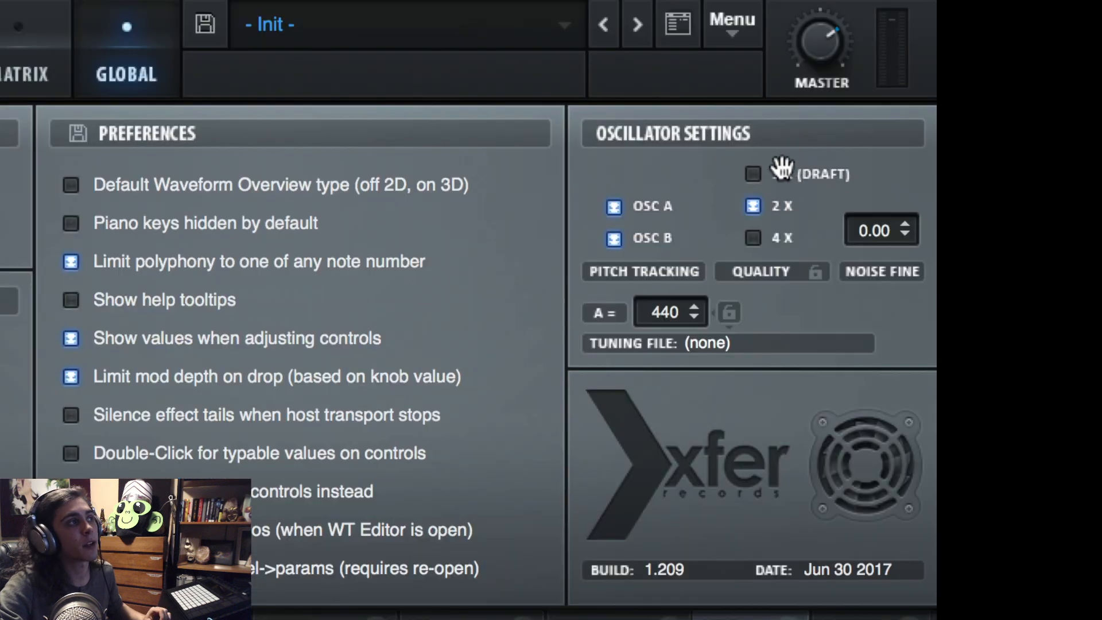
Step: Compare the 1 X, 2 X and 4 X oscillator quality settings, keep 4 X, and nudge Noise Fine slightly below zero
left_click(752, 237)
left_click(752, 205)
left_click(752, 173)
left_click(751, 205)
left_click(751, 237)
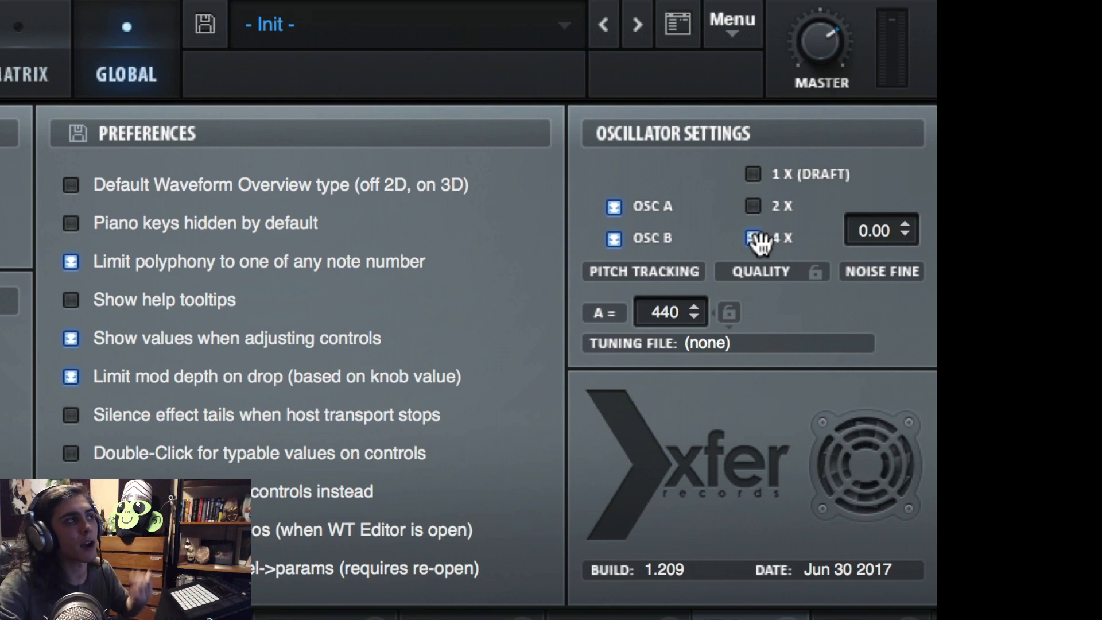
mouse_move(889, 219)
left_mouse_down()
mouse_move(891, 210)
mouse_move(896, 227)
mouse_move(889, 221)
left_mouse_up()
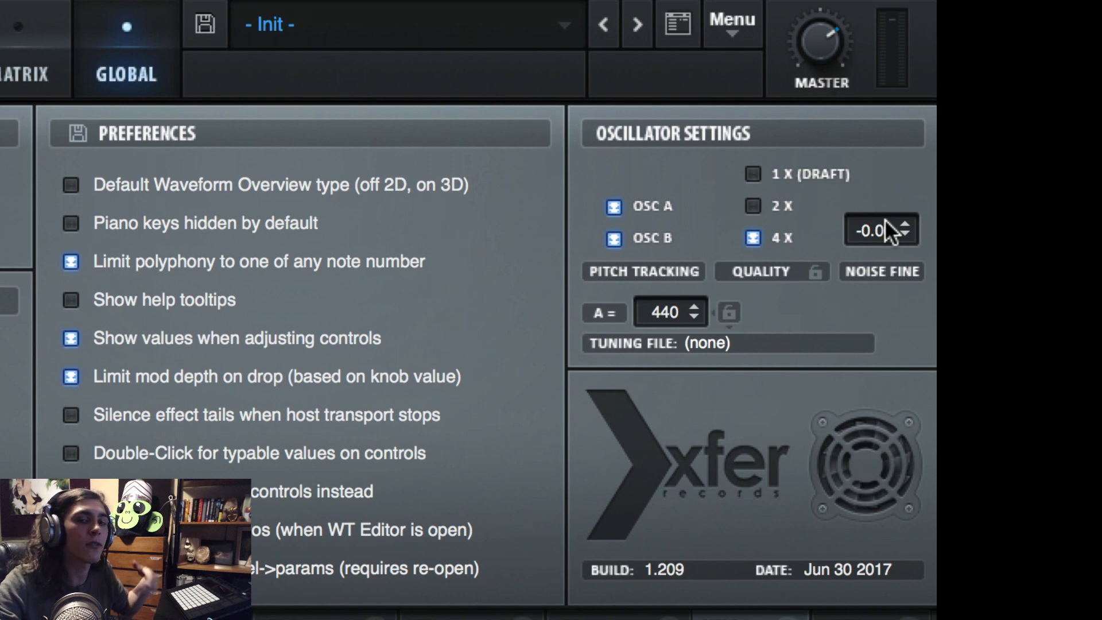
Step: Toggle the oscillator pitch tracking settings for Osc A and Osc B
left_click(614, 209)
left_click(610, 241)
left_click(611, 209)
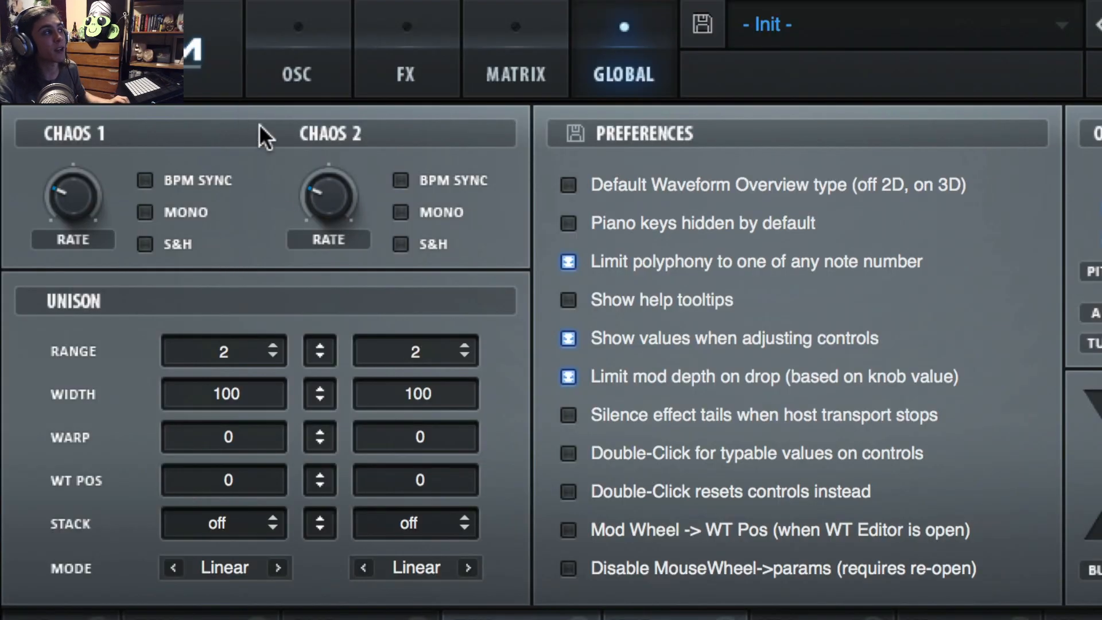
Step: Try adding a modulation source to Osc A's Level and raising the level partway
left_click(297, 72)
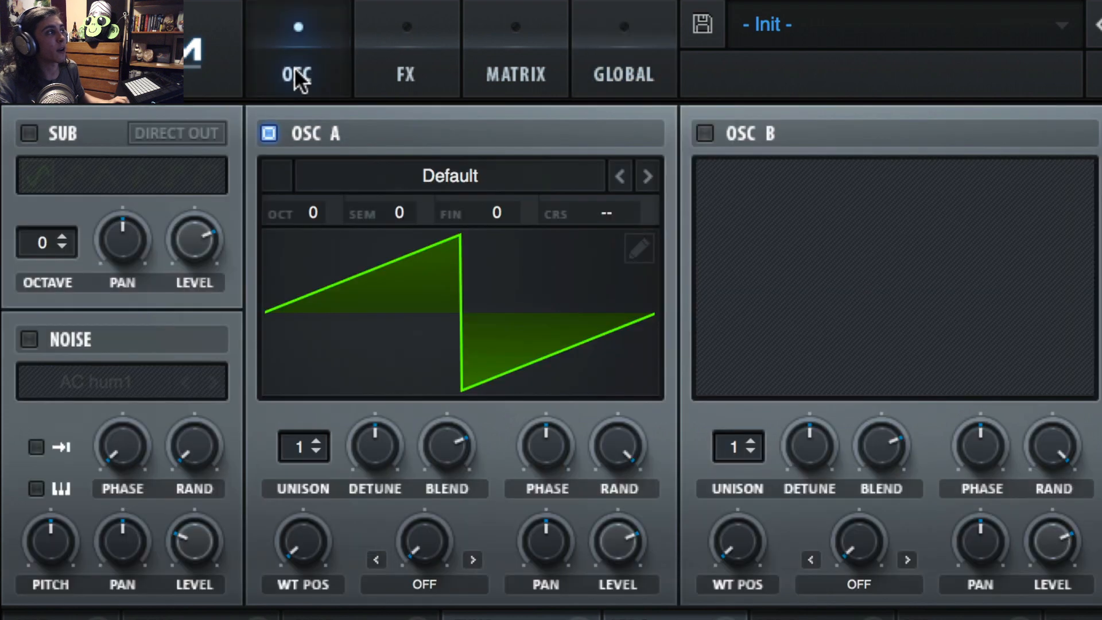
right_click(603, 552)
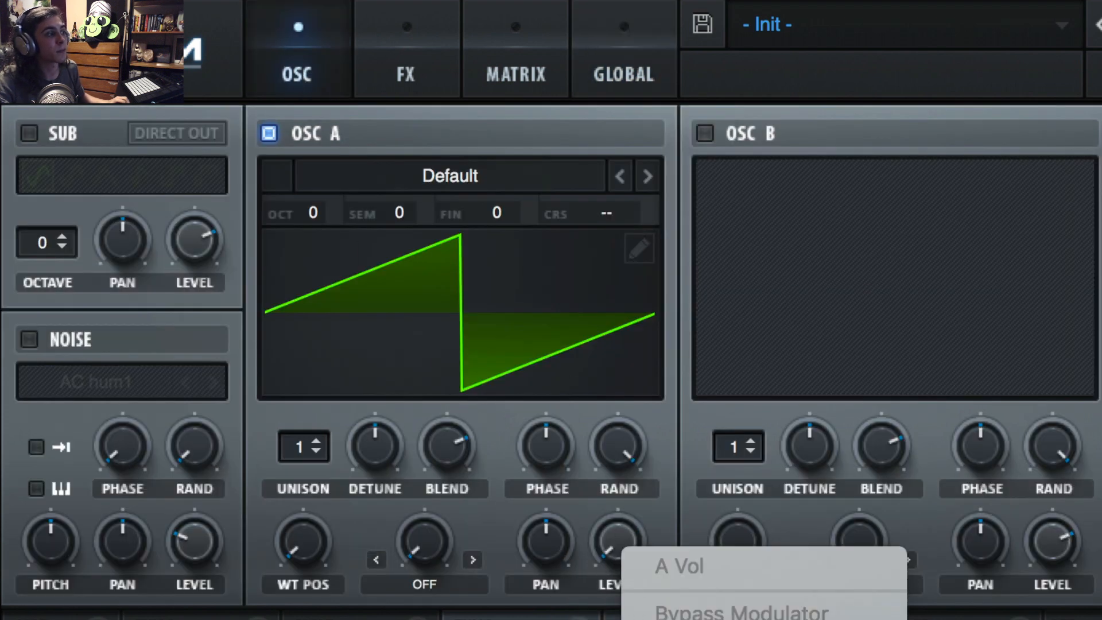
left_click(746, 619)
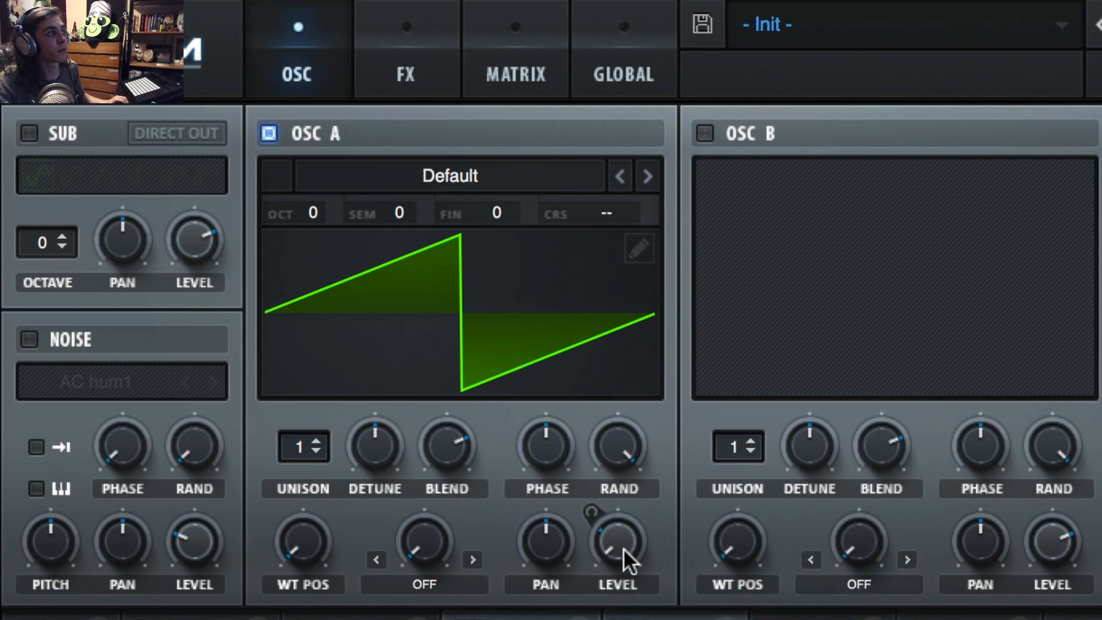
left_click_drag(628, 557, 635, 457)
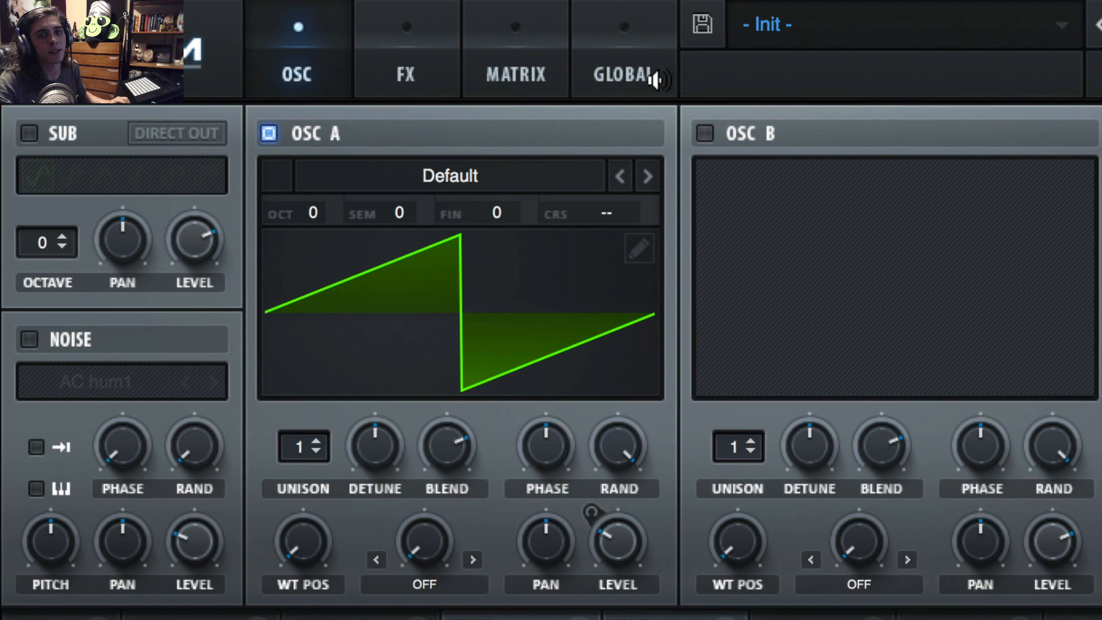
Step: Set Osc A's unison to 7 voices and reduce its detune
left_click(606, 76)
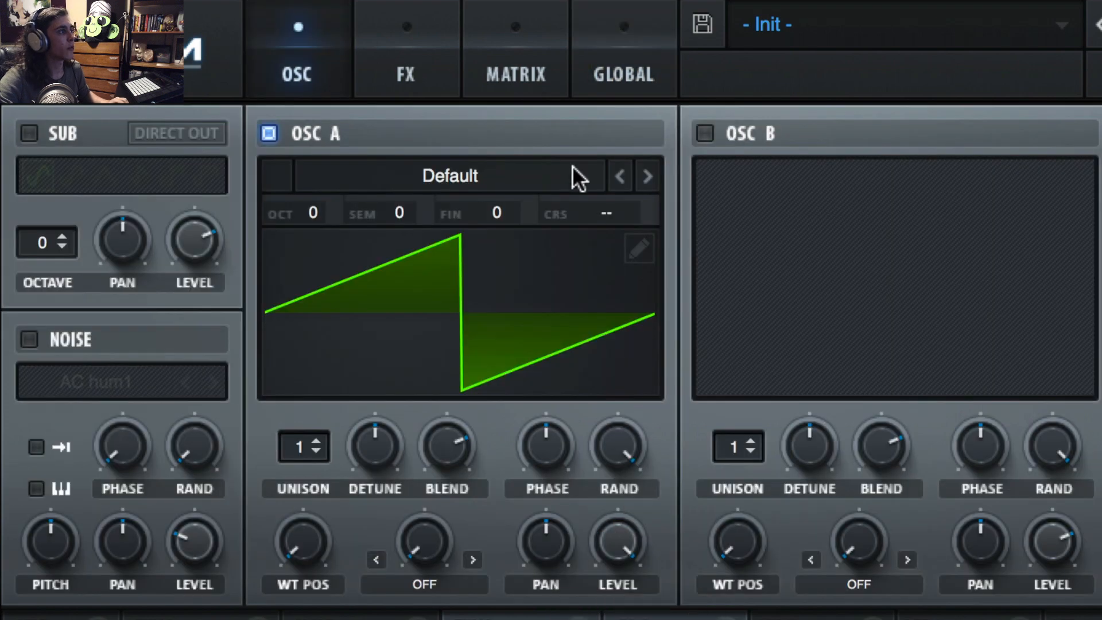
left_click_drag(316, 459, 352, 322)
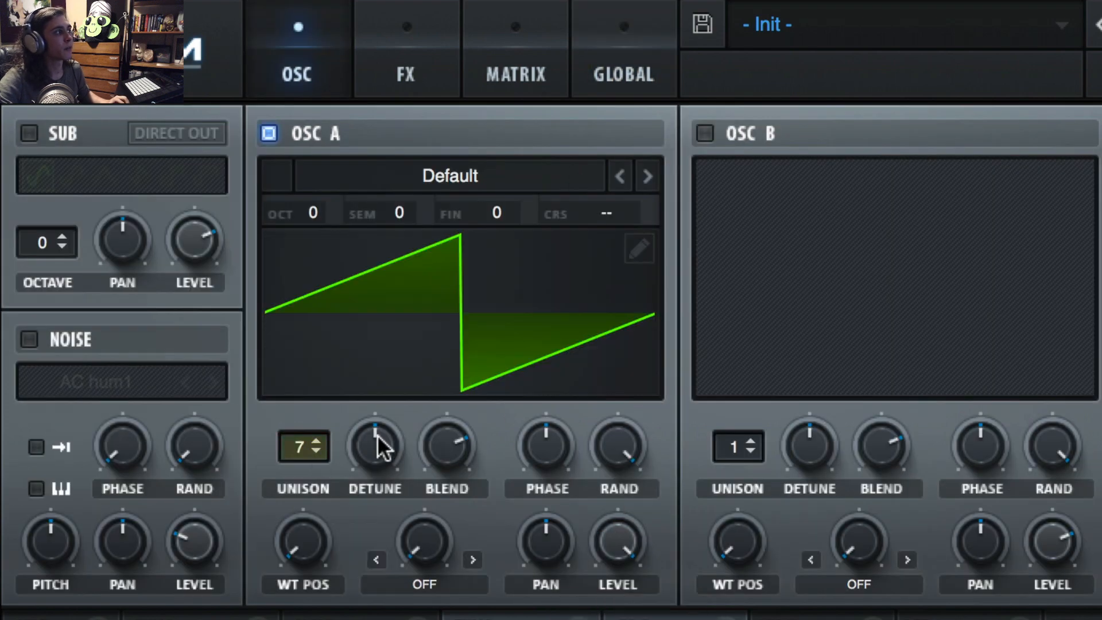
left_click_drag(378, 435, 378, 500)
Step: Raise Osc A's global unison Range to 28, and lower it to 1
left_click(614, 74)
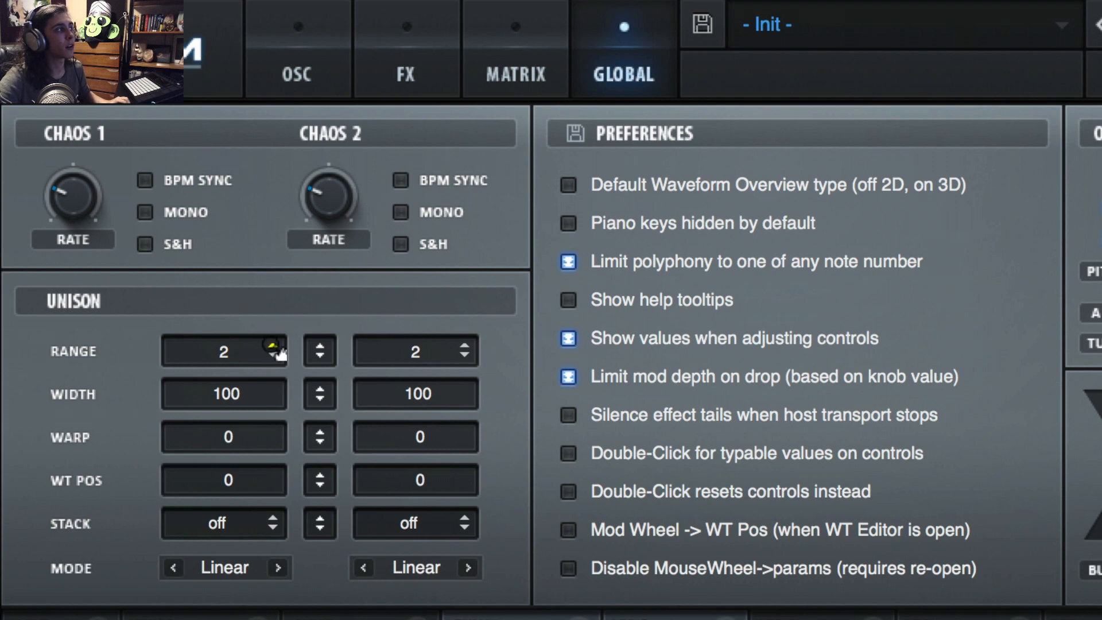
left_click_drag(278, 348, 305, 158)
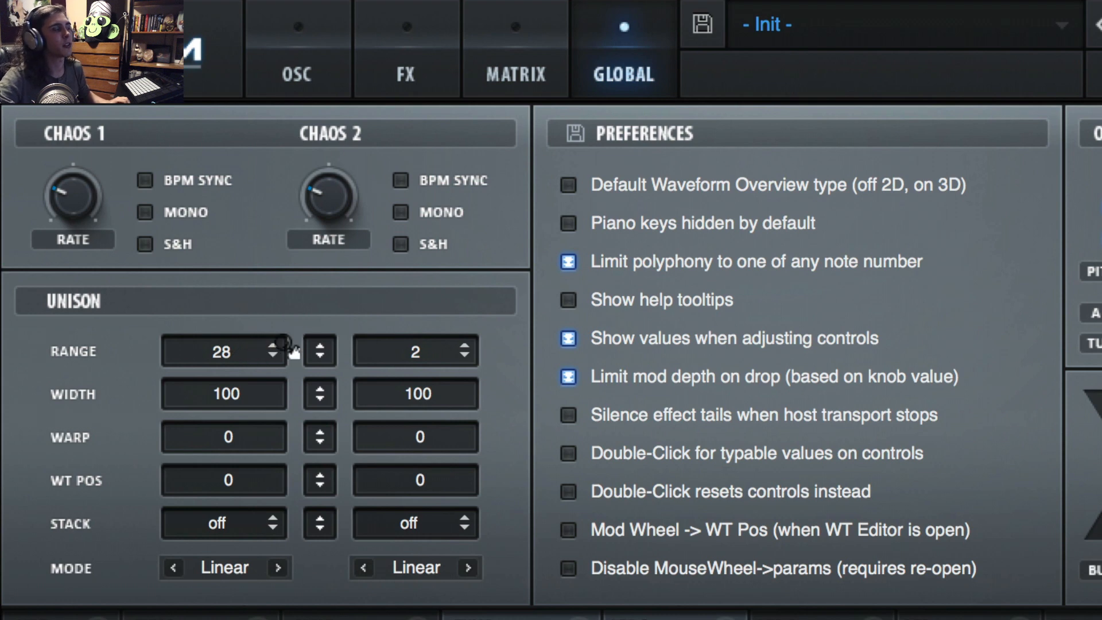
left_click_drag(268, 342, 278, 586)
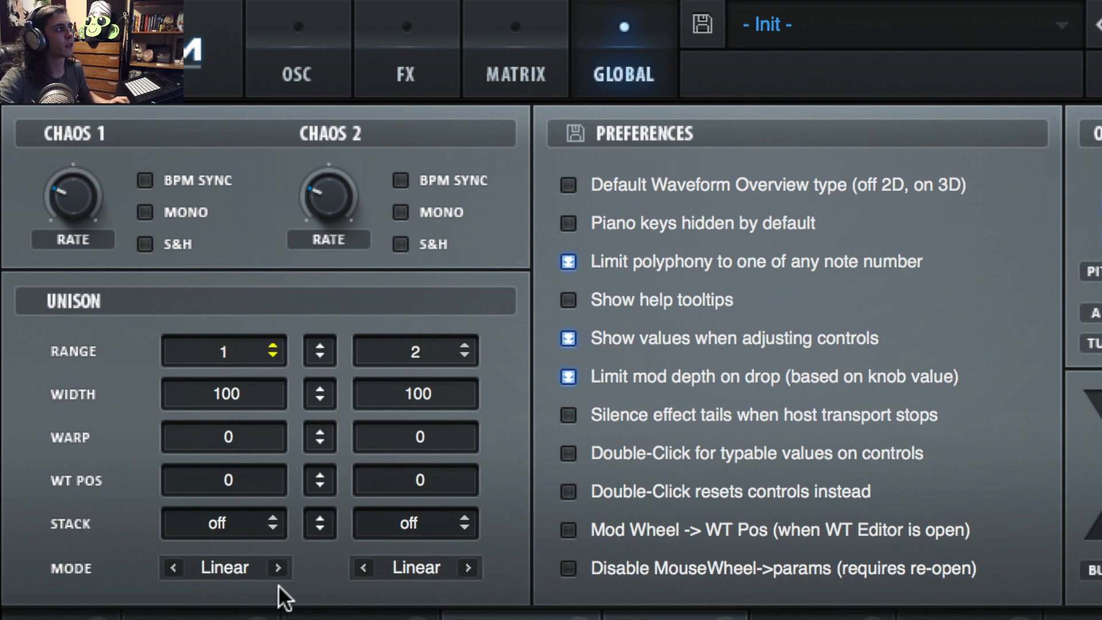
left_click(274, 353)
left_click(273, 348)
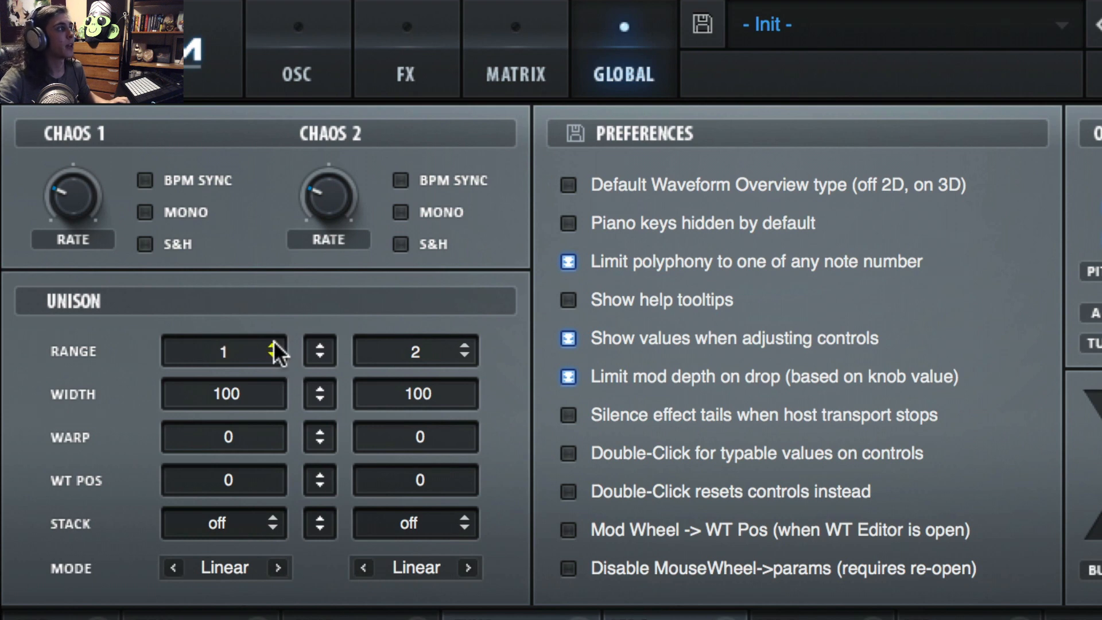
Step: Sweep Osc A's unison Width down and back up to 100, and set its unison Warp to 38
left_click_drag(226, 396, 224, 422)
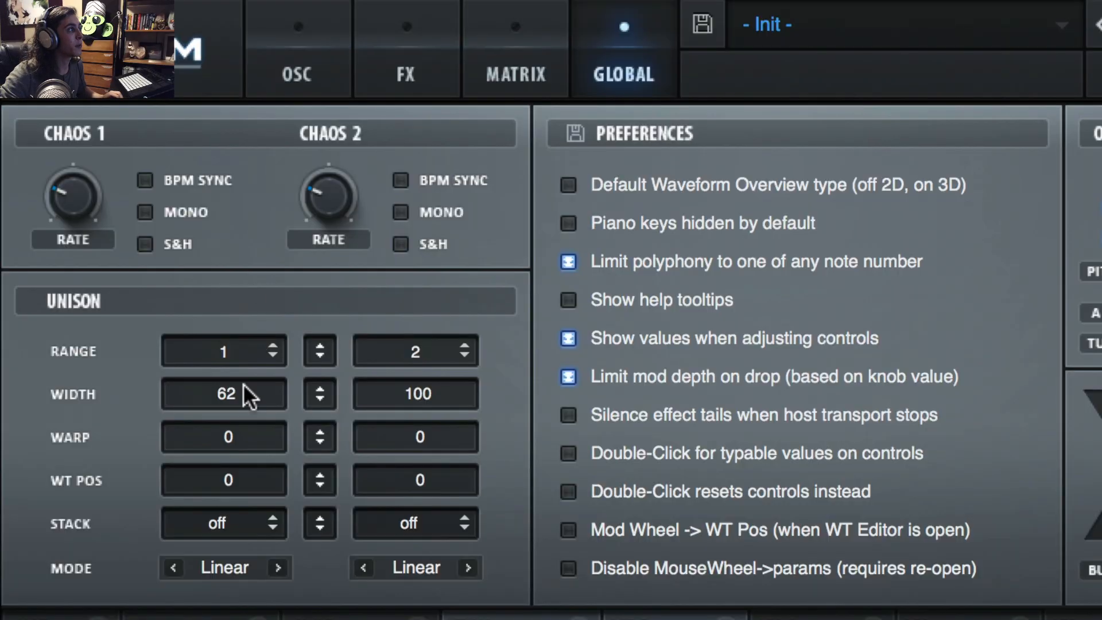
left_click_drag(243, 384, 263, 617)
left_click_drag(236, 394, 329, 26)
left_click_drag(228, 436, 245, 373)
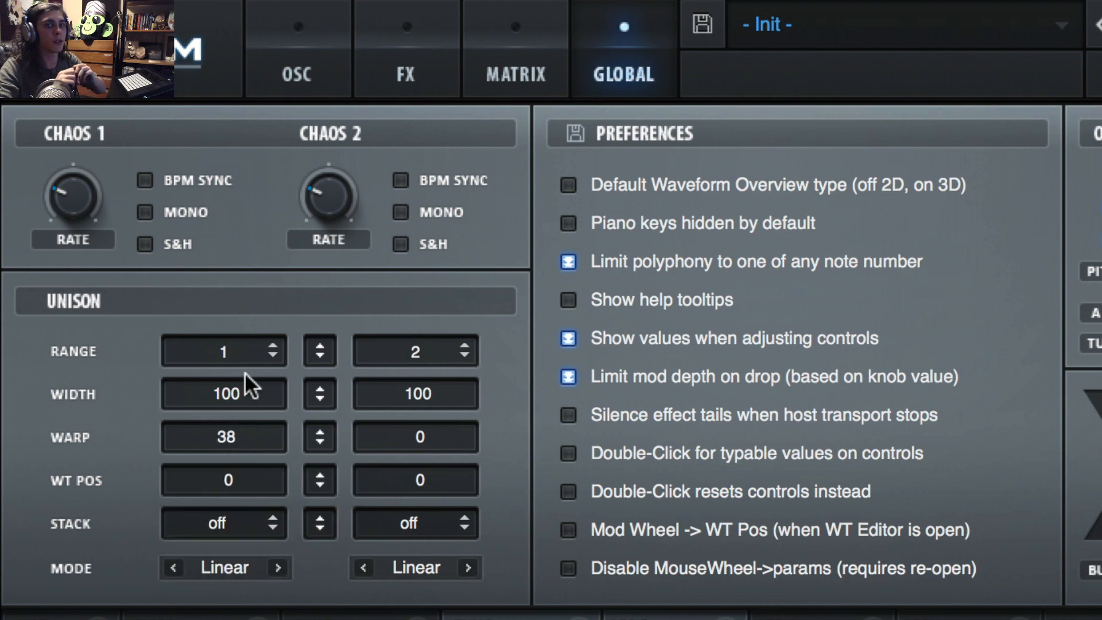
Step: Check Osc A's warp control on the oscillator page, and set its global unison WT Pos to -2
left_click(298, 78)
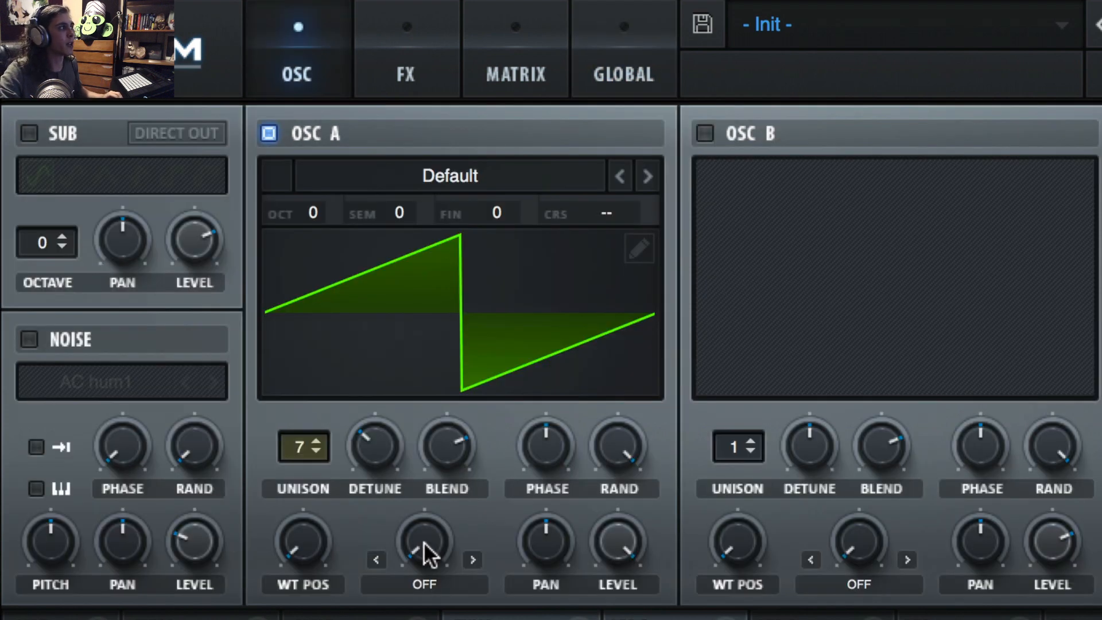
left_click(625, 77)
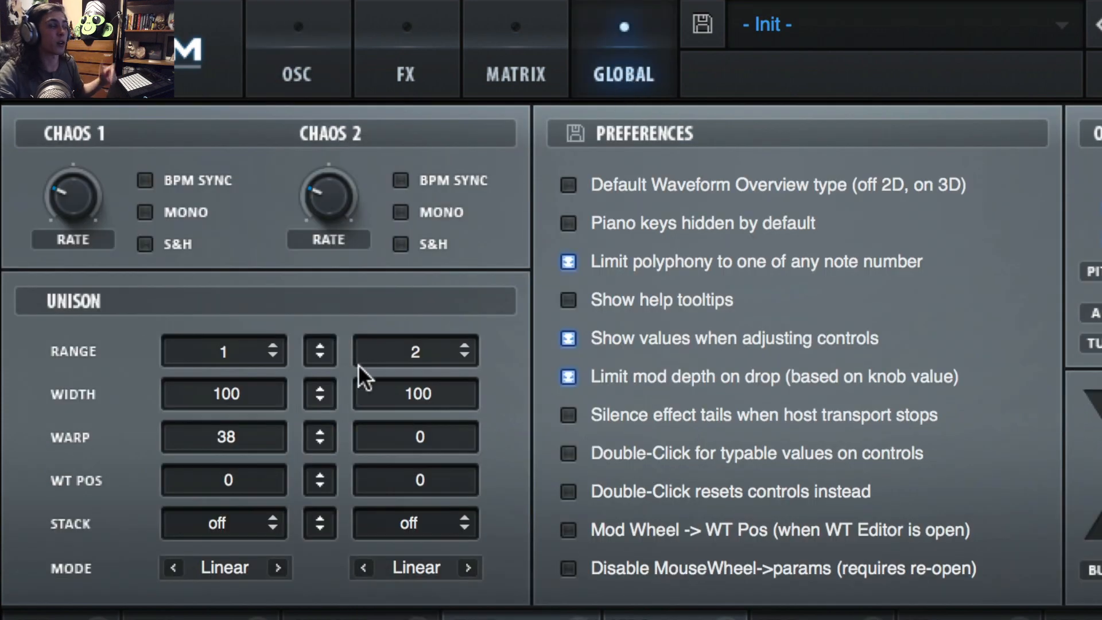
left_click_drag(220, 477, 248, 397)
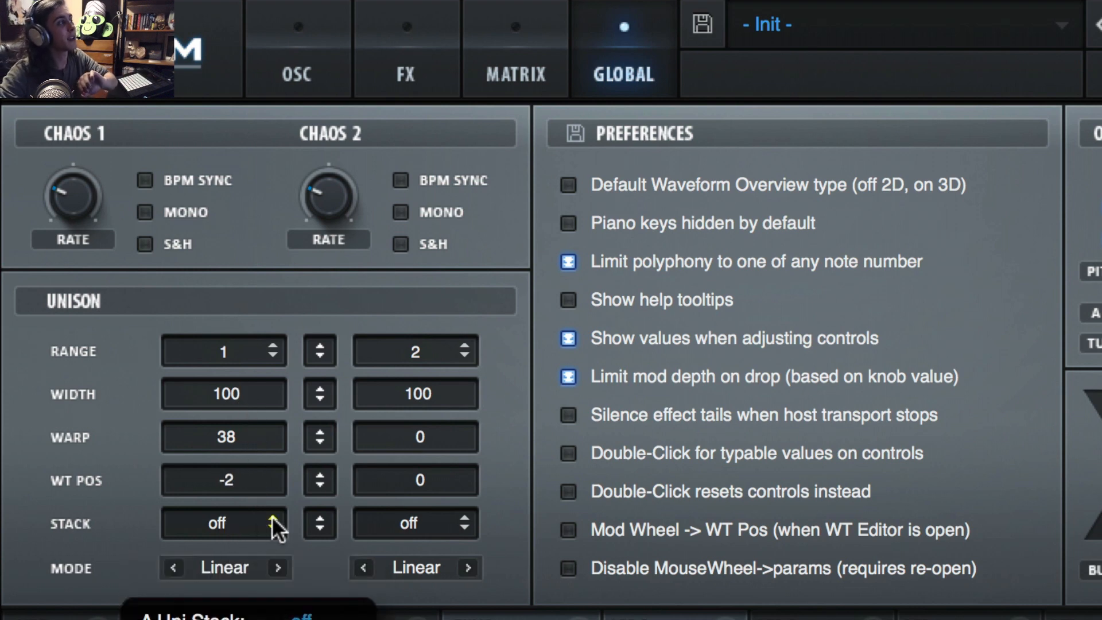
Step: Try Osc A's unison Stack at 12 (1x), 12 (3x) and 12+7(2x), and return it to off
left_click_drag(270, 517, 271, 492)
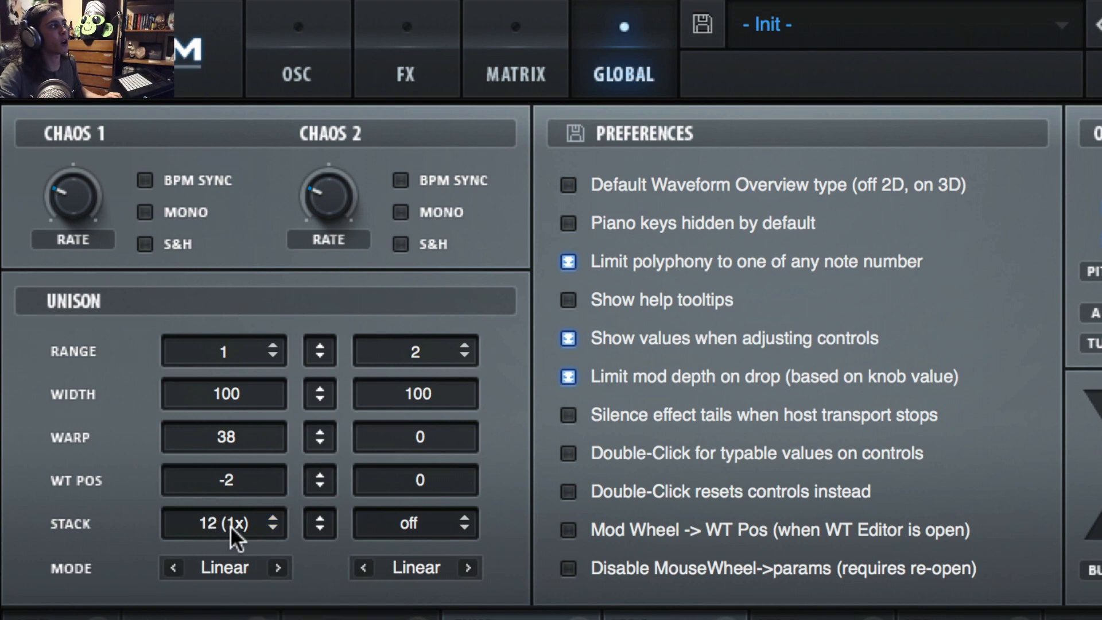
mouse_move(268, 529)
left_mouse_down()
mouse_move(278, 494)
mouse_move(277, 521)
left_mouse_up()
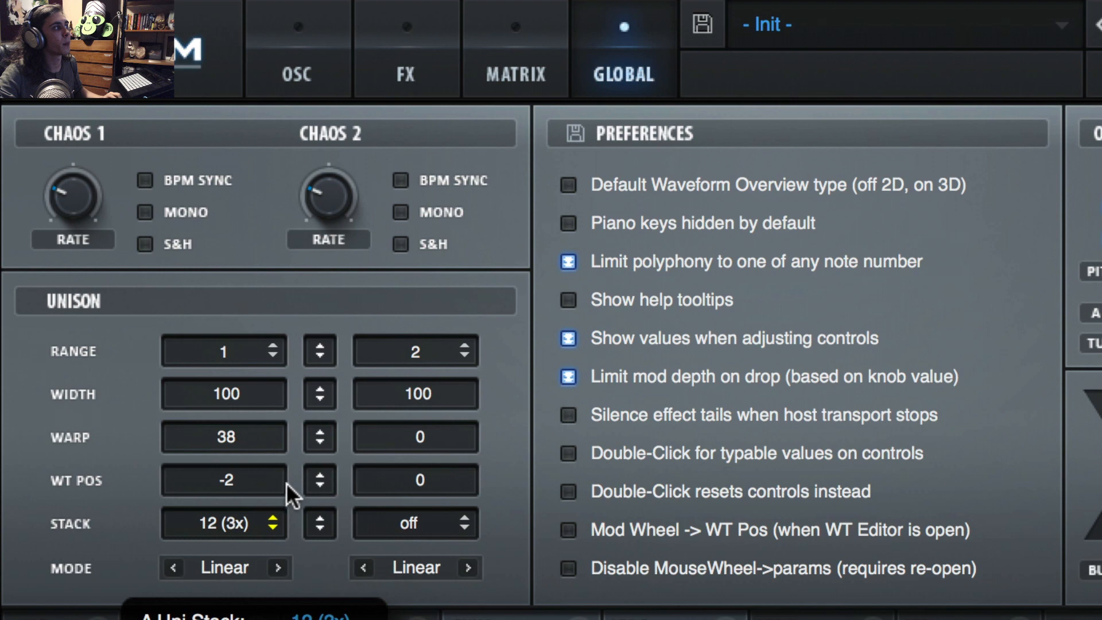
mouse_move(282, 494)
left_mouse_down()
mouse_move(274, 505)
mouse_move(283, 474)
left_mouse_up()
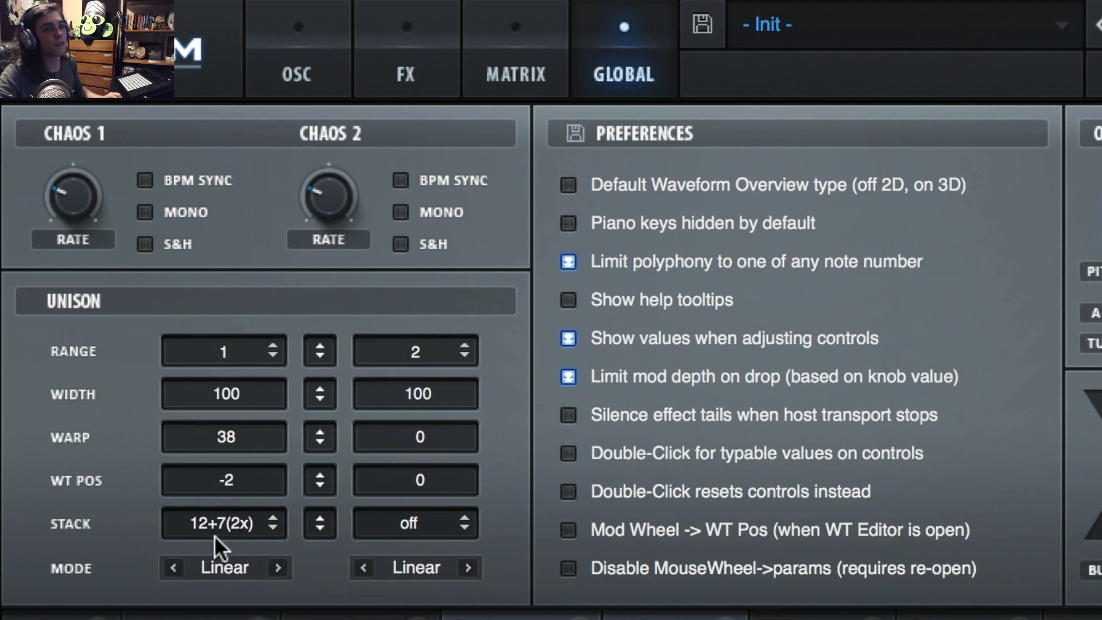
left_click_drag(274, 518, 294, 619)
Step: Cycle Osc A's unison Mode through its options and return it to Linear
left_click(281, 569)
left_click(280, 568)
left_click(279, 567)
left_click(278, 566)
left_click(276, 567)
left_click(276, 567)
left_click(276, 567)
left_click(276, 567)
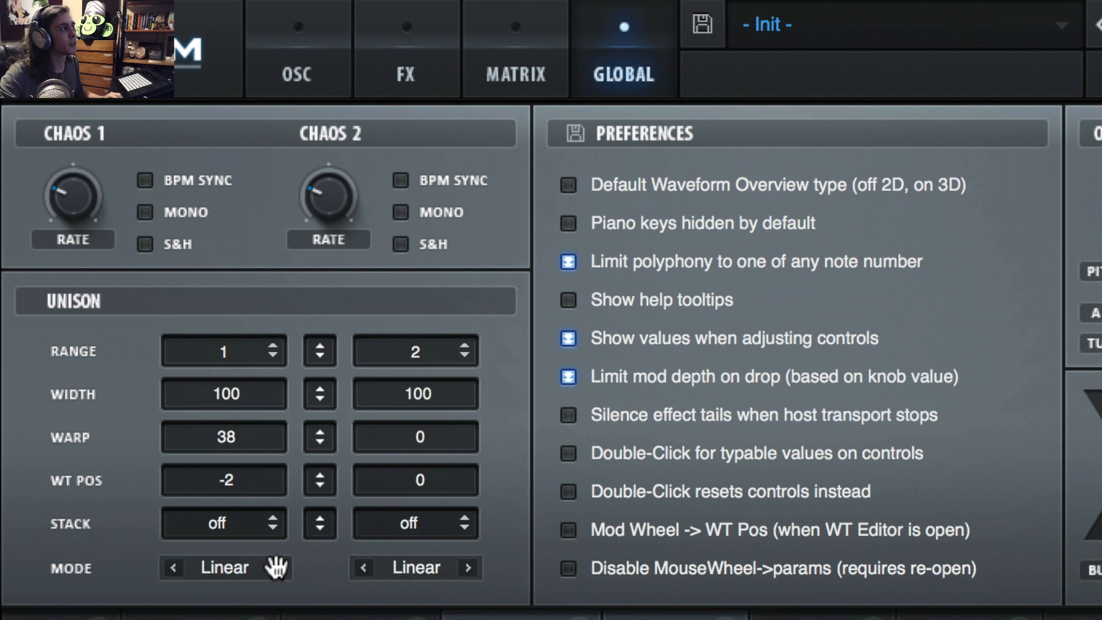
Step: Raise Osc A's unison to 10 voices and increase its detune slightly
left_click(298, 71)
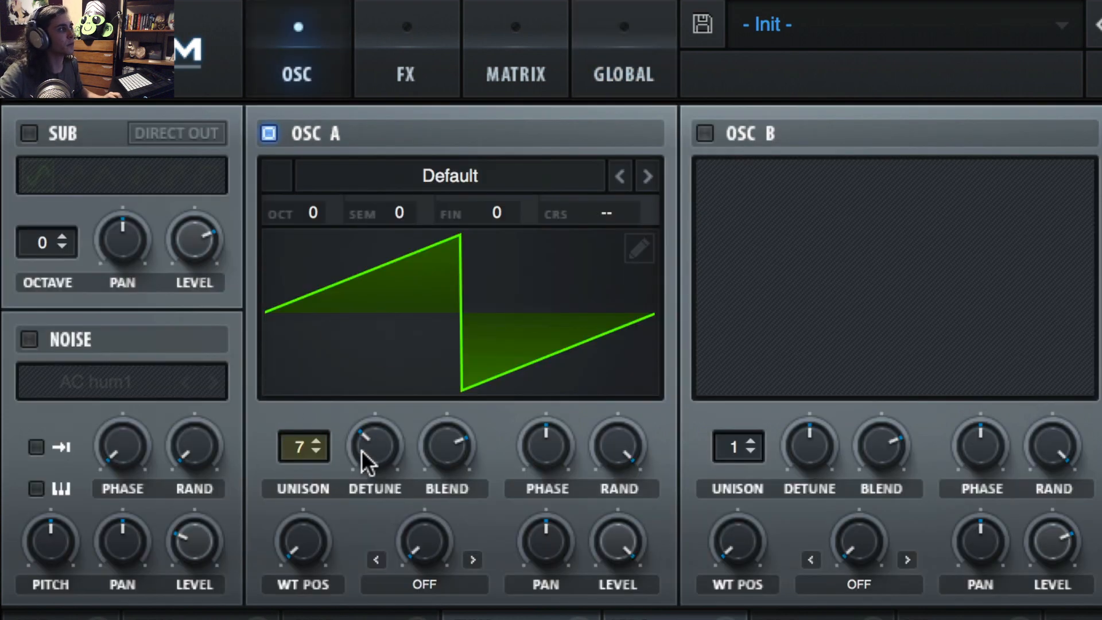
left_click(382, 334)
left_click(315, 441)
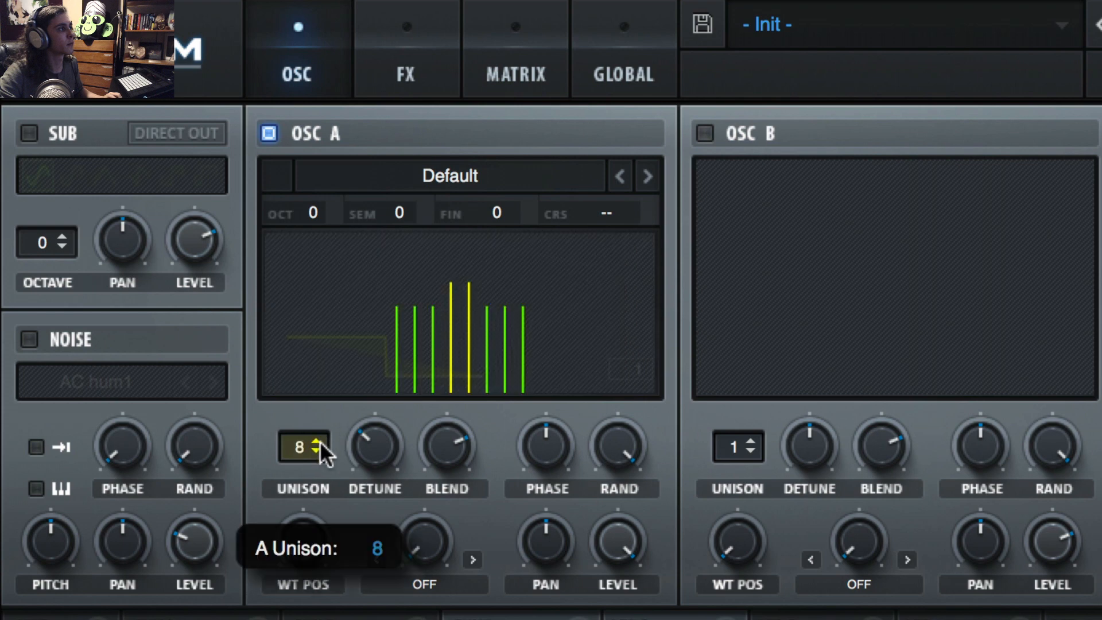
left_click_drag(319, 441, 419, 467)
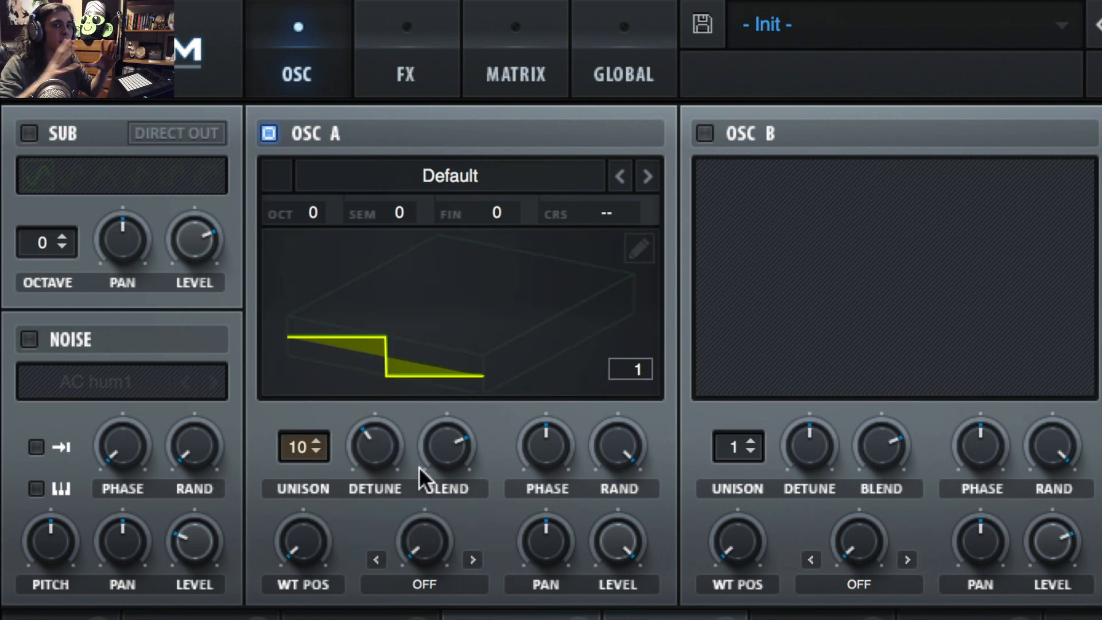
Step: Change Osc A's unison Mode to Super and raise the oscillator's detune well above the midpoint
left_click(603, 29)
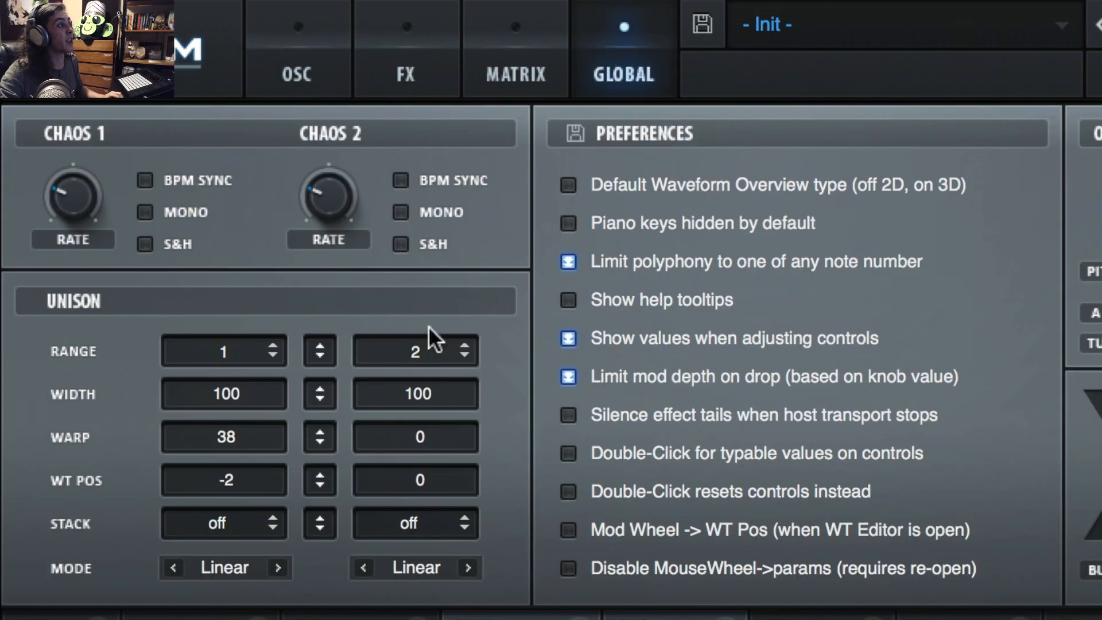
left_click(279, 567)
left_click(343, 55)
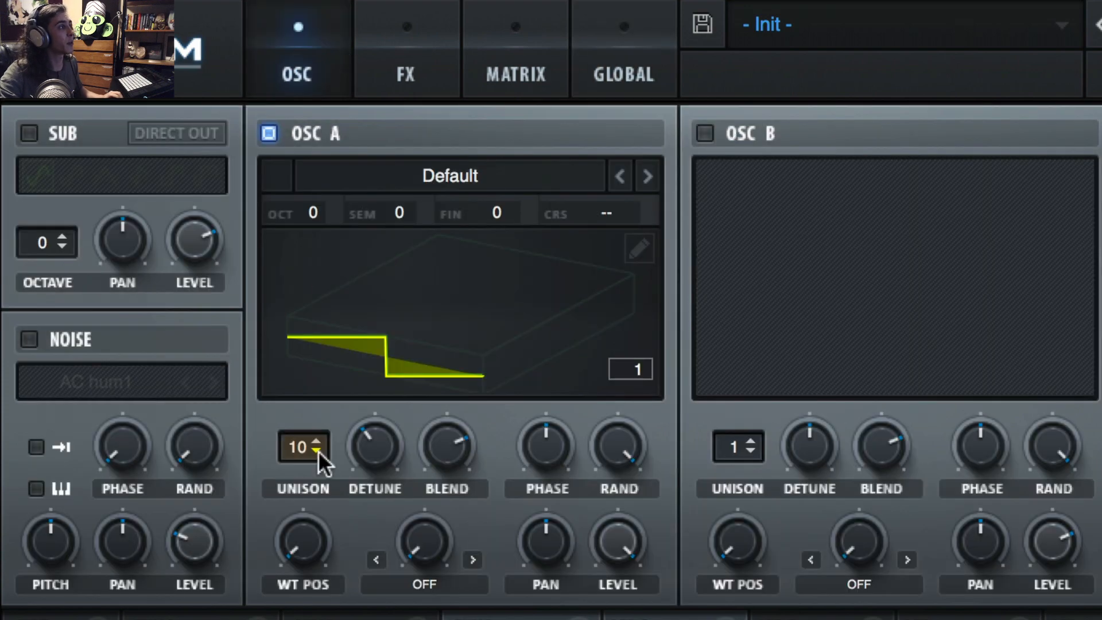
left_click_drag(372, 459, 407, 352)
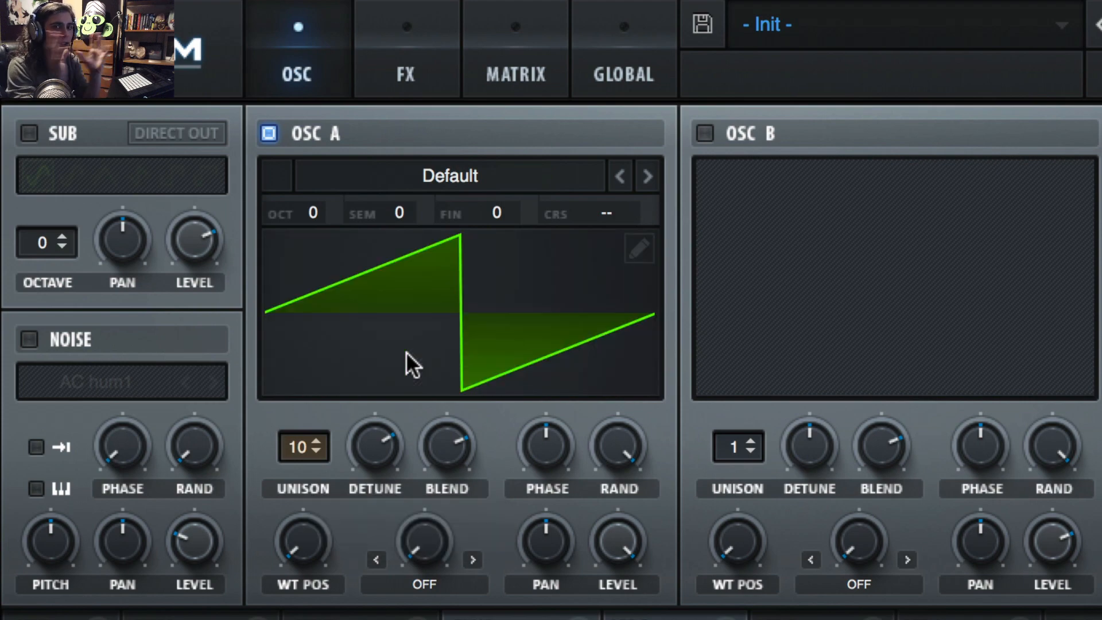
Step: Change Osc A's unison Mode to Exp and sweep the oscillator's detune to audition it
left_click(597, 71)
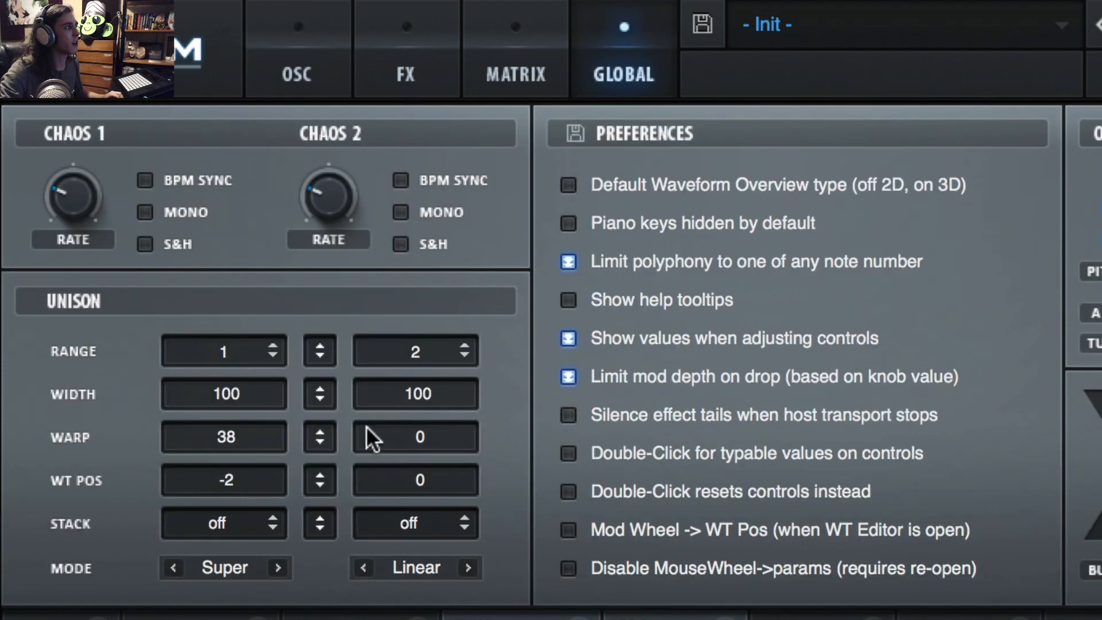
left_click(279, 567)
left_click(315, 89)
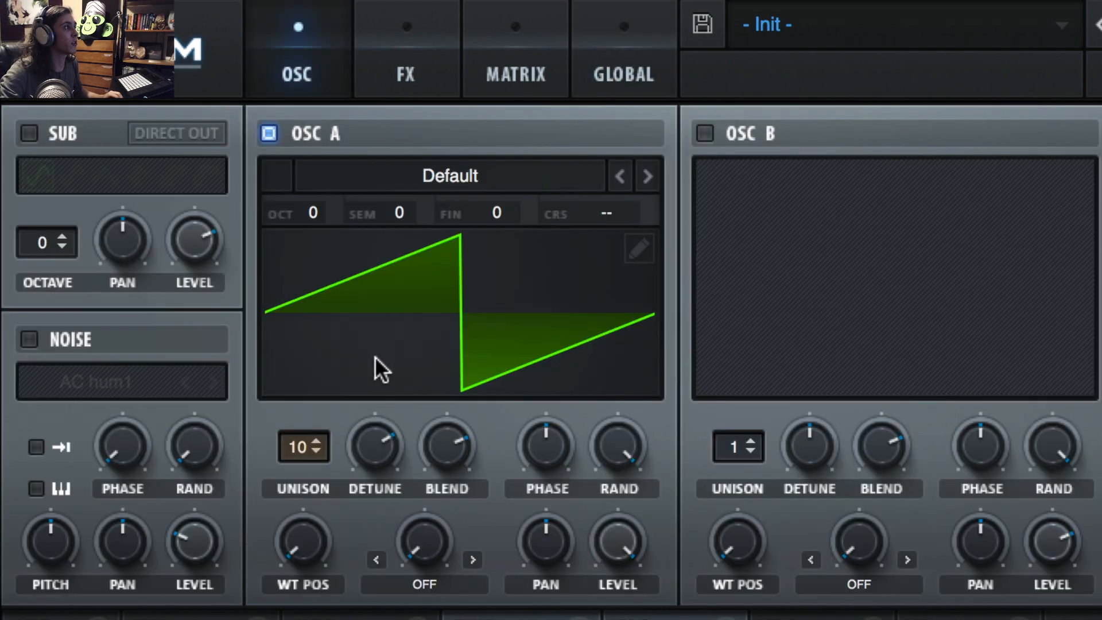
left_click(298, 543)
left_click_drag(379, 445, 399, 489)
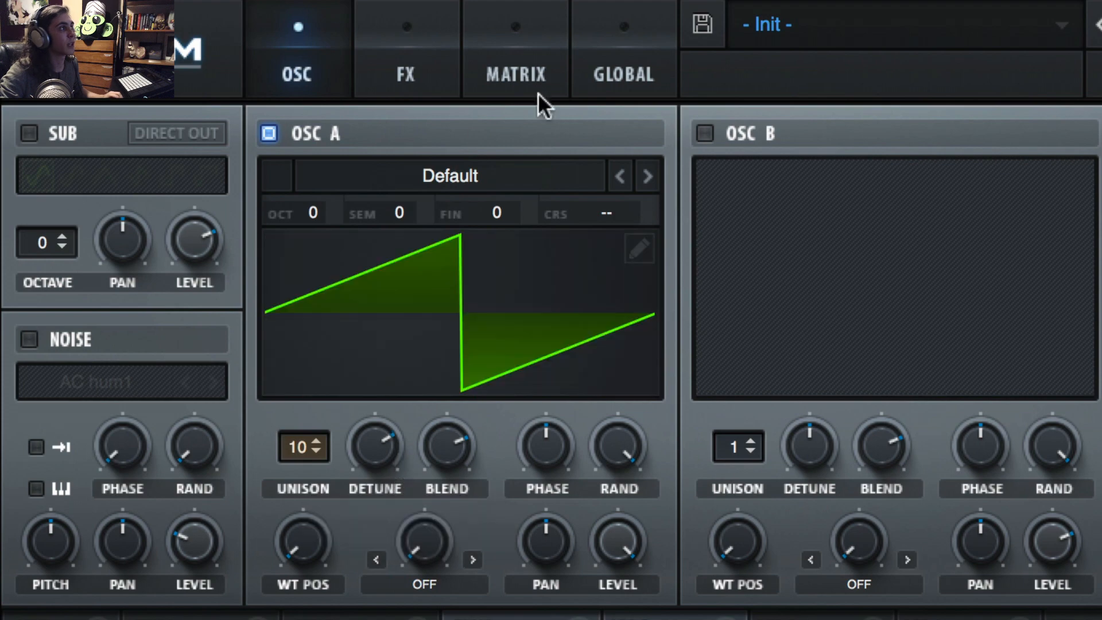
Step: Change Osc A's unison Mode to Inv and nudge the oscillator's detune up
left_click(611, 68)
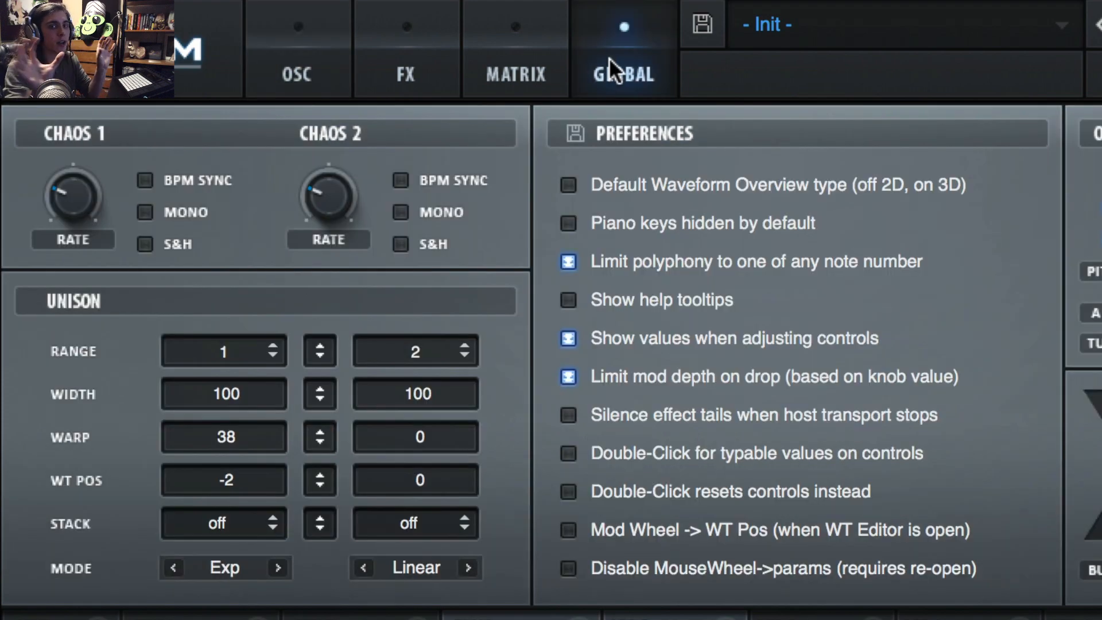
left_click(272, 563)
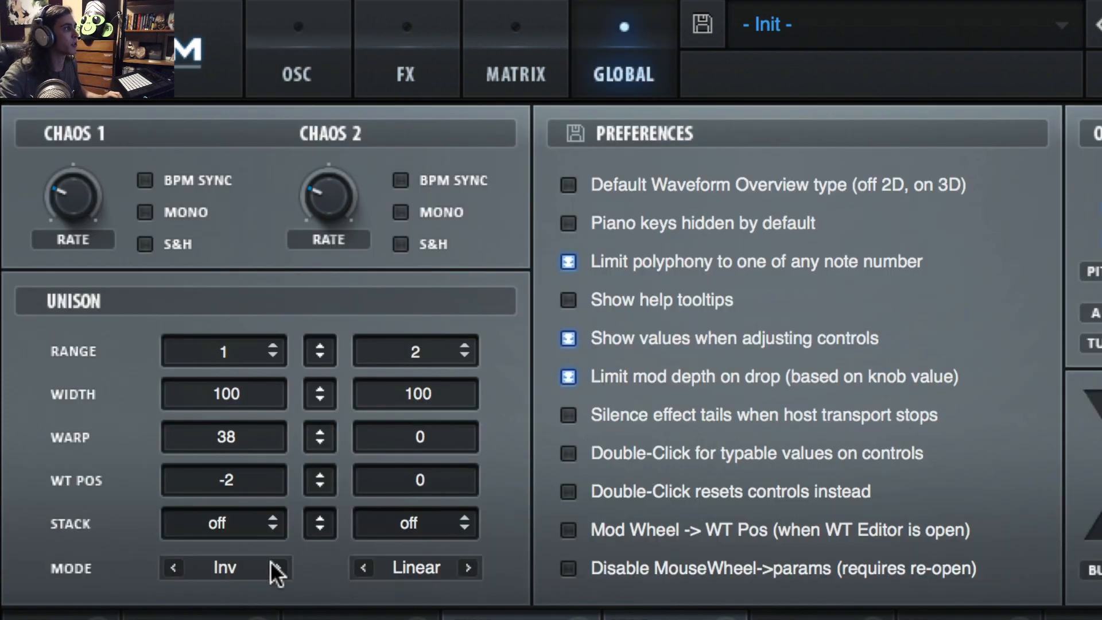
left_click(337, 79)
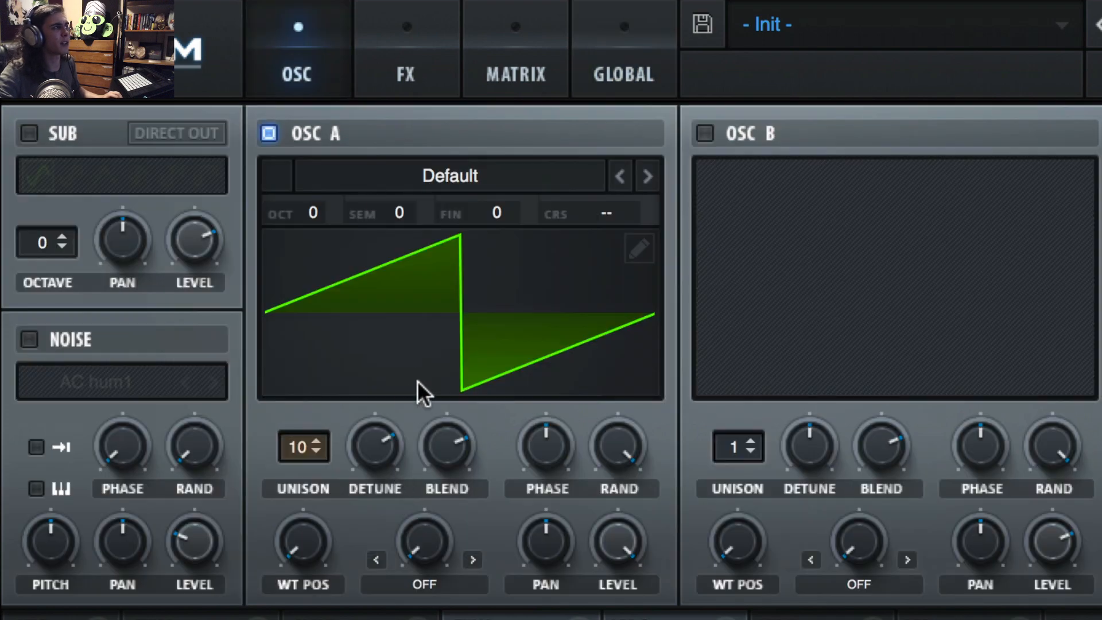
mouse_move(372, 442)
left_mouse_down()
mouse_move(362, 551)
mouse_move(381, 436)
left_mouse_up()
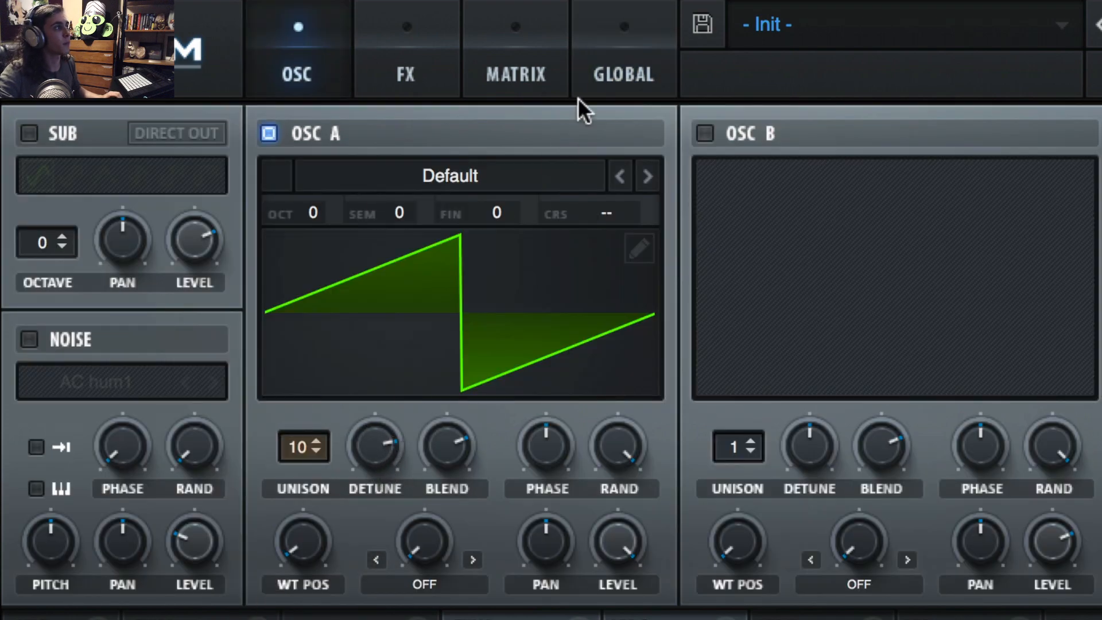
Step: Change Osc A's unison Mode to Random and lower the oscillator's detune to its midpoint
left_click(624, 75)
left_click(278, 567)
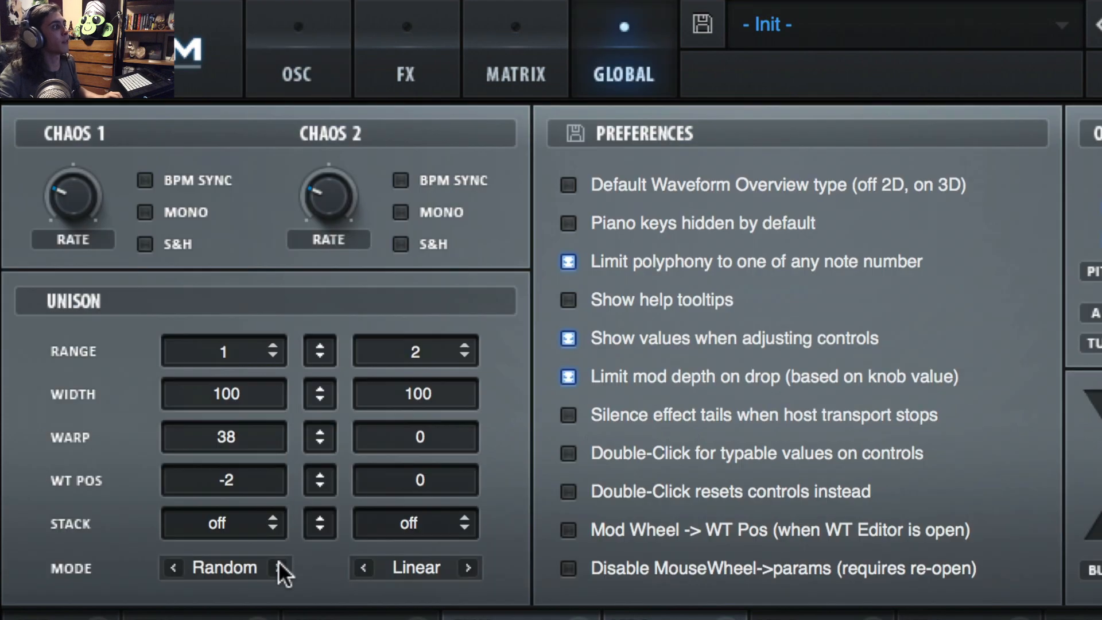
left_click(297, 75)
left_click_drag(375, 445, 375, 529)
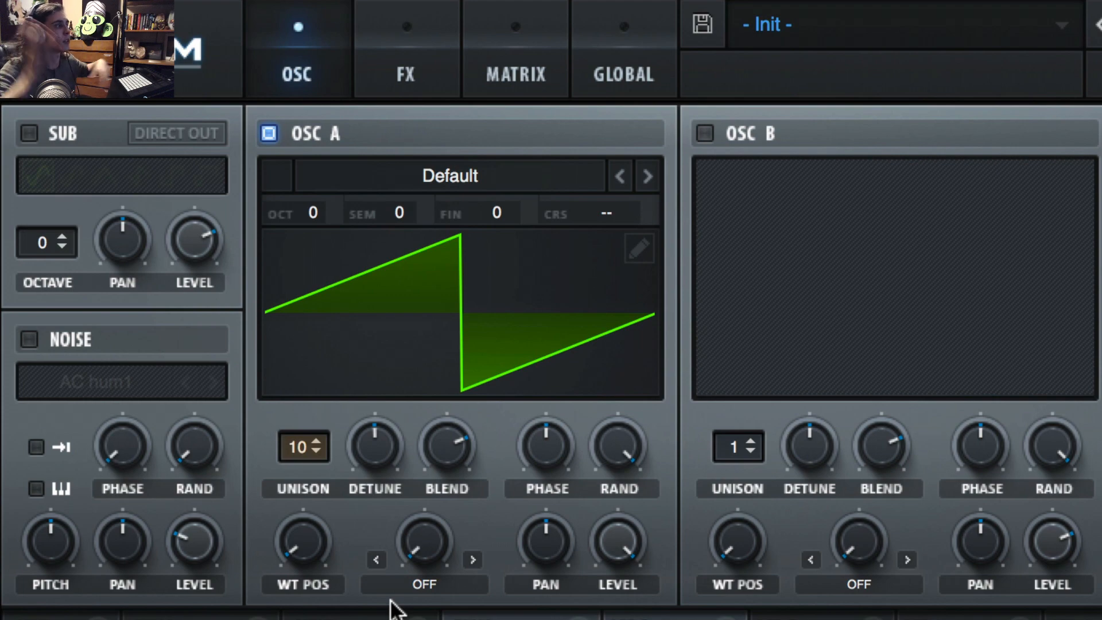
Step: Set the pitch bend range to 24 semitones up and 24 semitones down, and try out the pitch and mod wheels
left_click(608, 72)
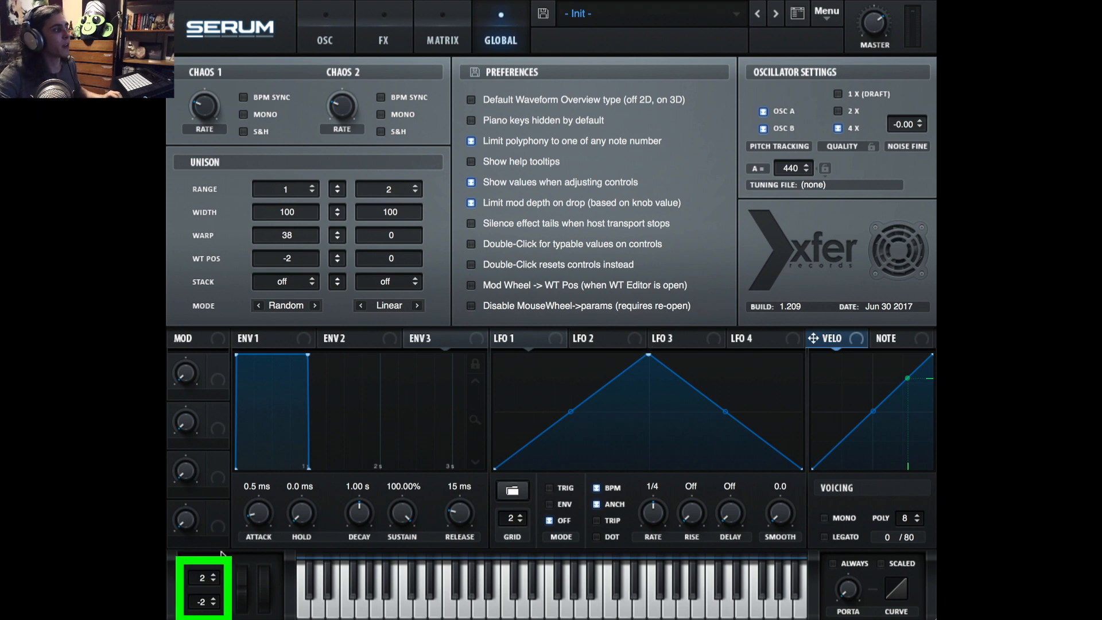
left_click_drag(204, 580, 204, 551)
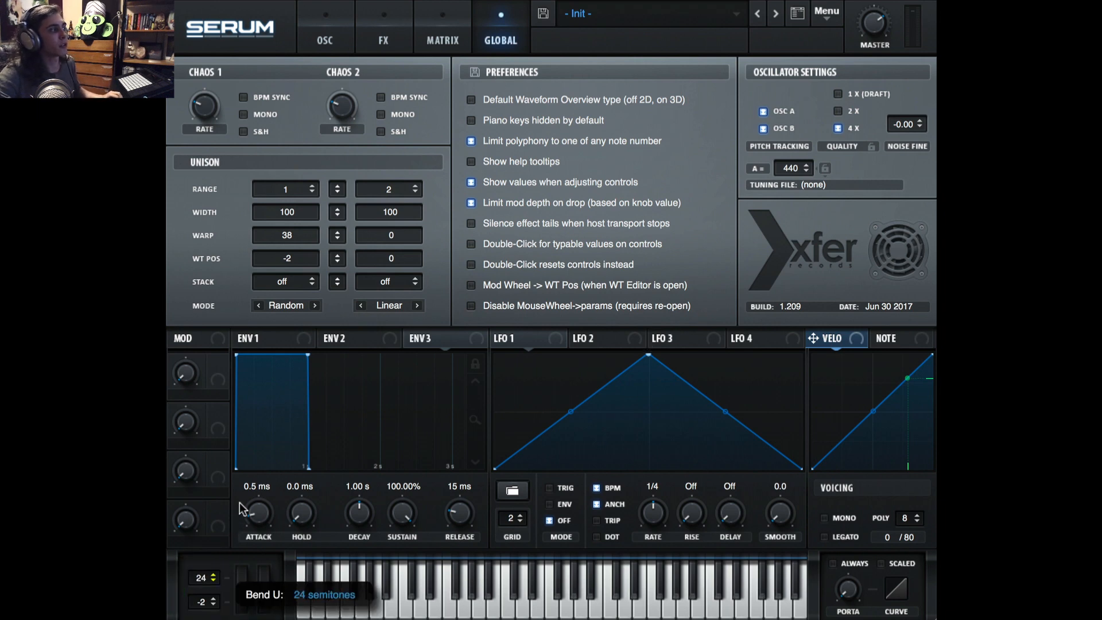
left_click_drag(204, 601, 204, 619)
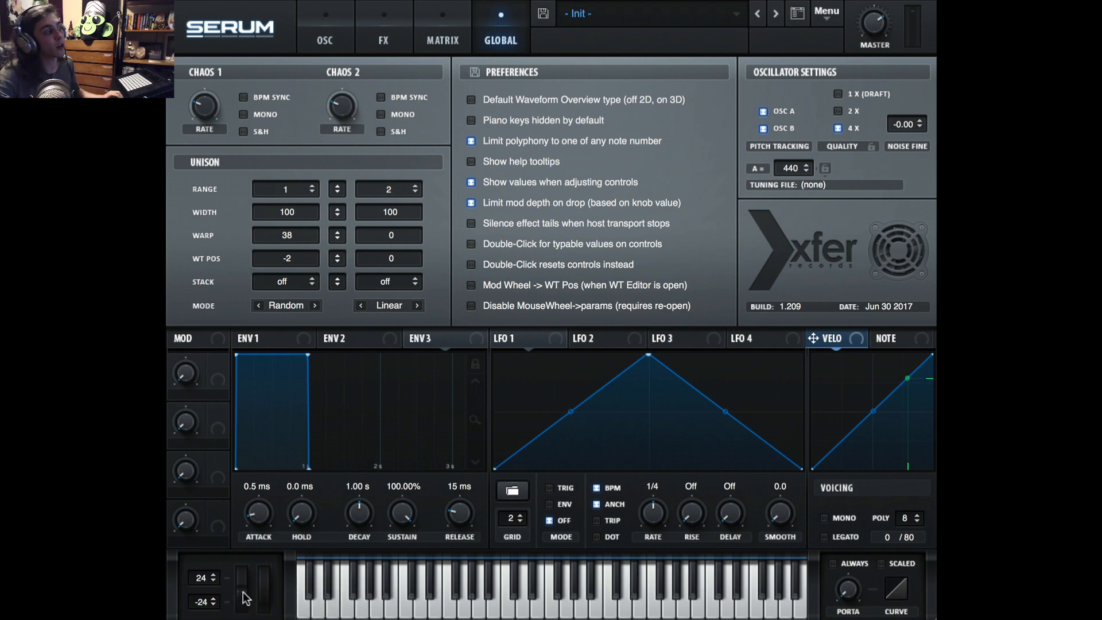
left_click_drag(244, 593, 201, 521)
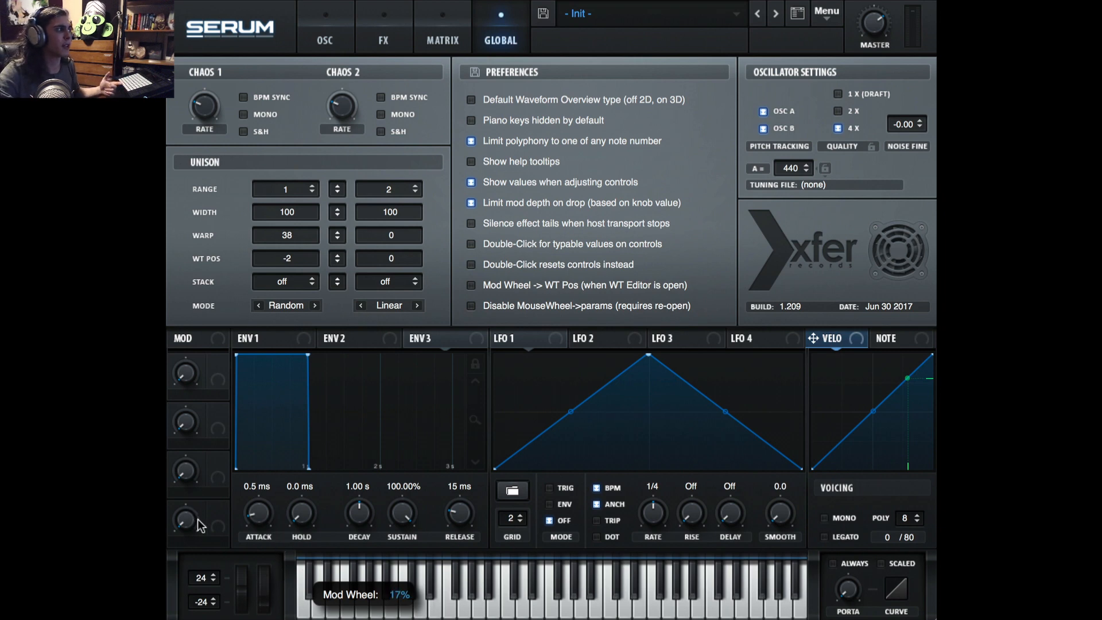
Step: Assign the Mod Wheel as modulation source for Osc A's WT Pos, load the 4088 wavetable, and move the wheel to audition it
left_click(324, 41)
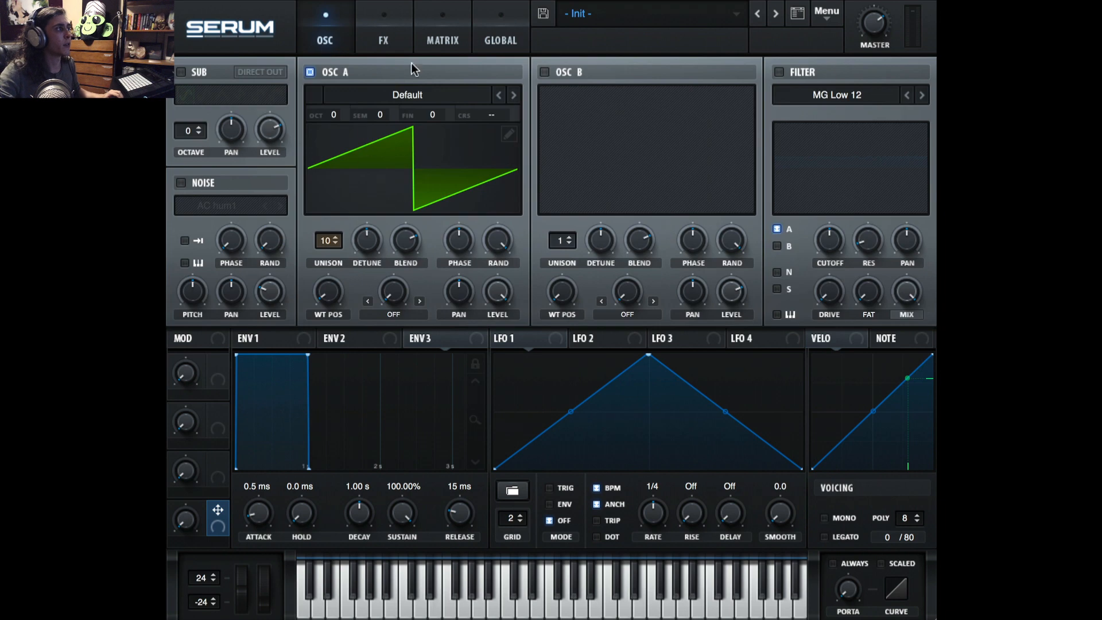
right_click(324, 301)
mouse_move(383, 401)
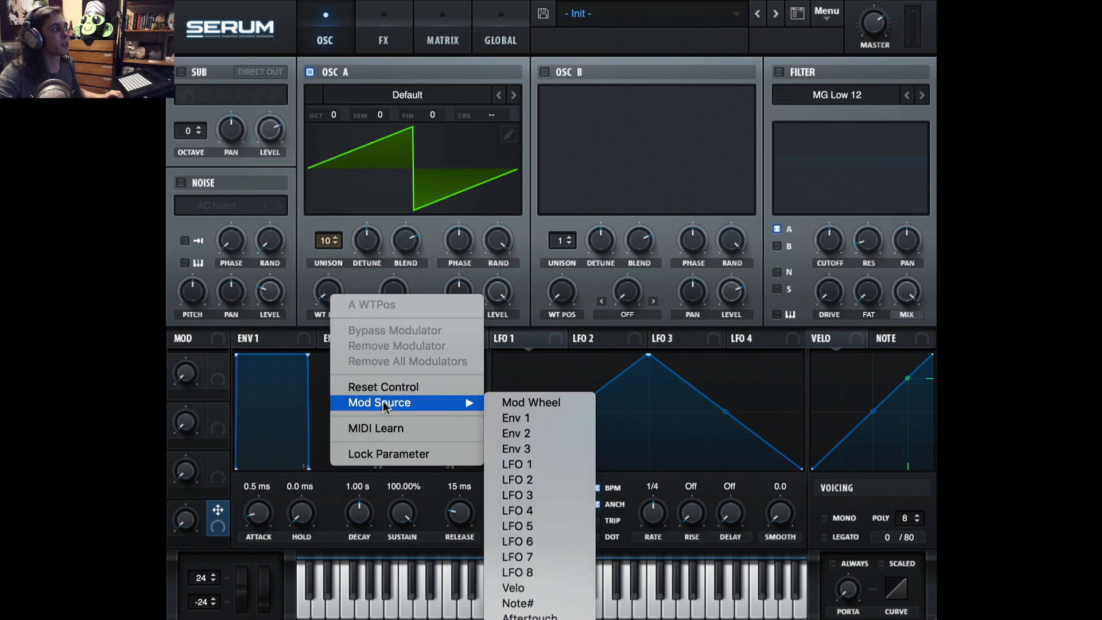
left_click(526, 402)
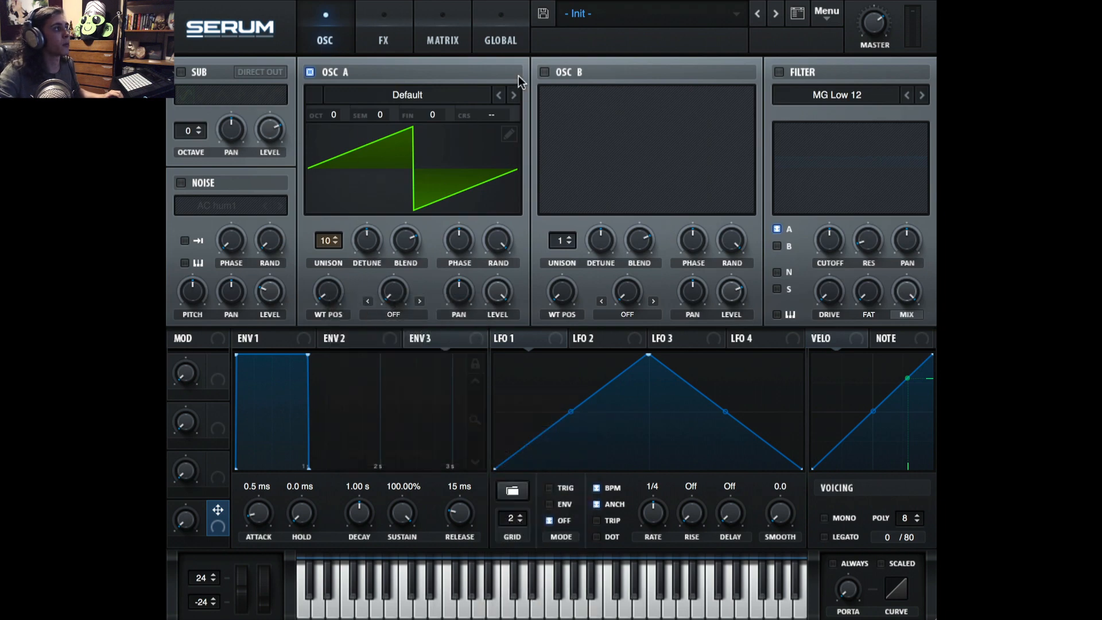
left_click(514, 96)
left_click_drag(265, 591, 265, 619)
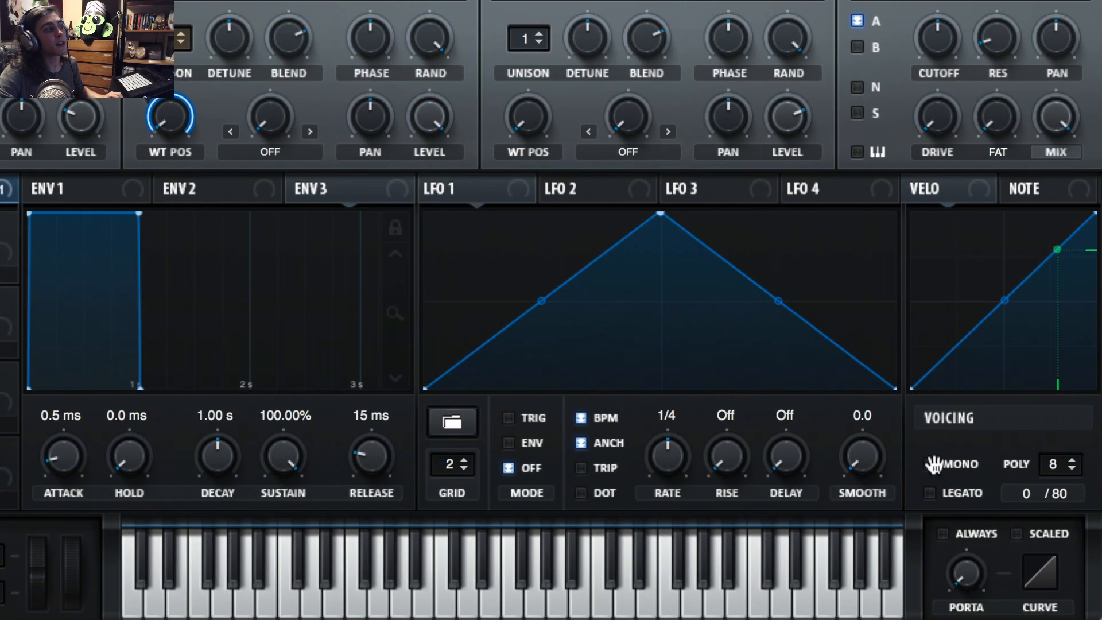
Step: Switch mono voicing on and back off, and set the polyphony to 2
left_click(823, 517)
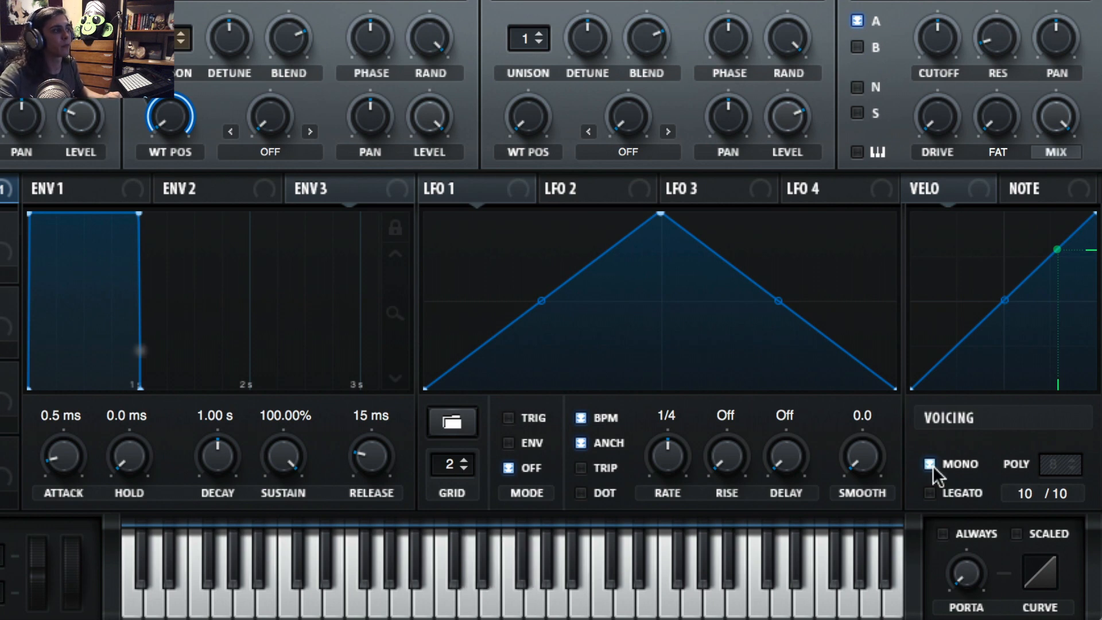
left_click(929, 464)
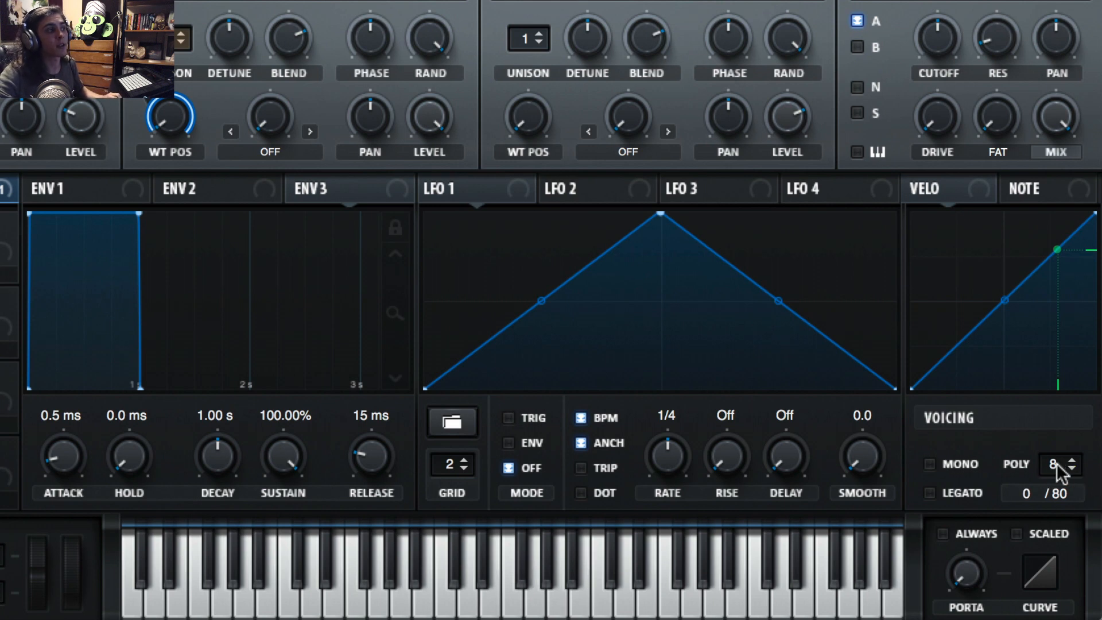
left_click_drag(1072, 469, 1078, 536)
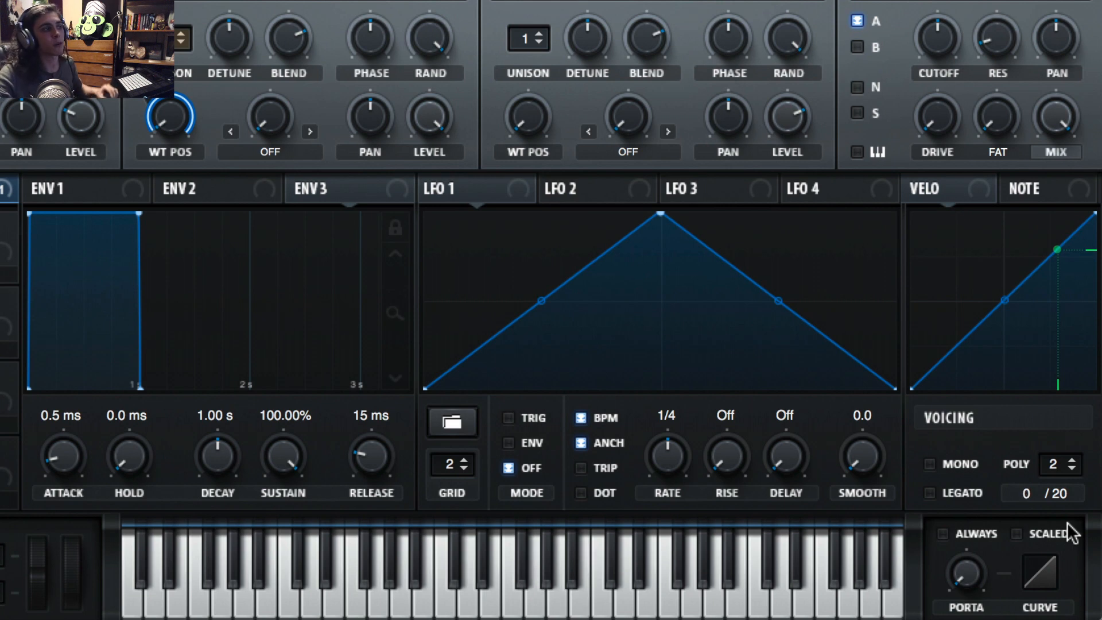
Step: Enable mono voicing with legato and raise the portamento to just below its midpoint
left_click(929, 464)
left_click_drag(966, 573, 969, 594)
left_click_drag(976, 552, 978, 581)
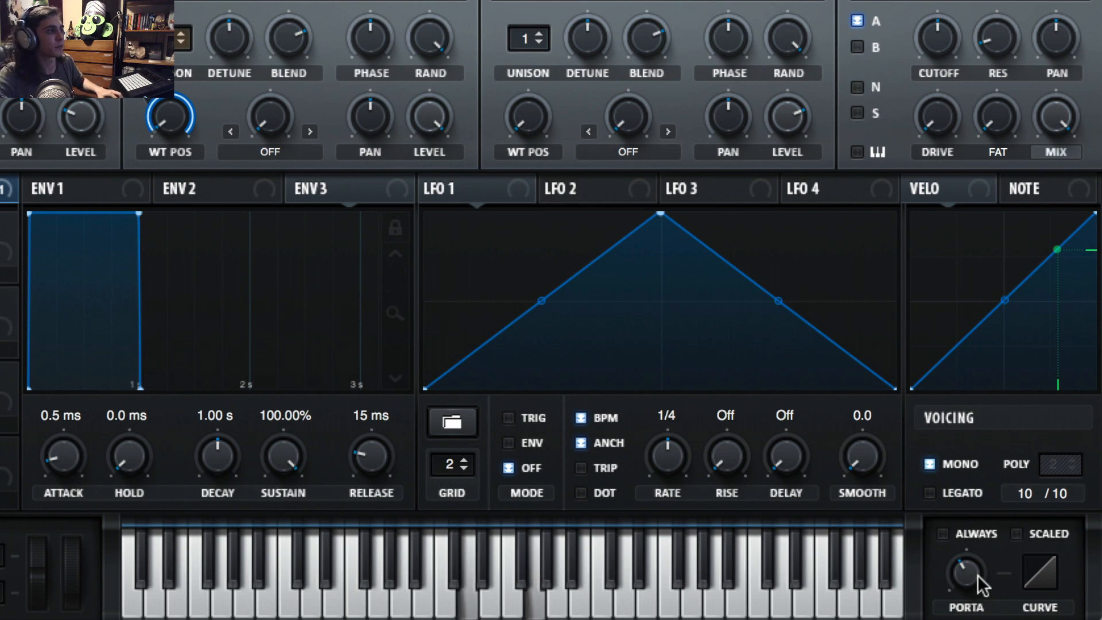
left_click(930, 492)
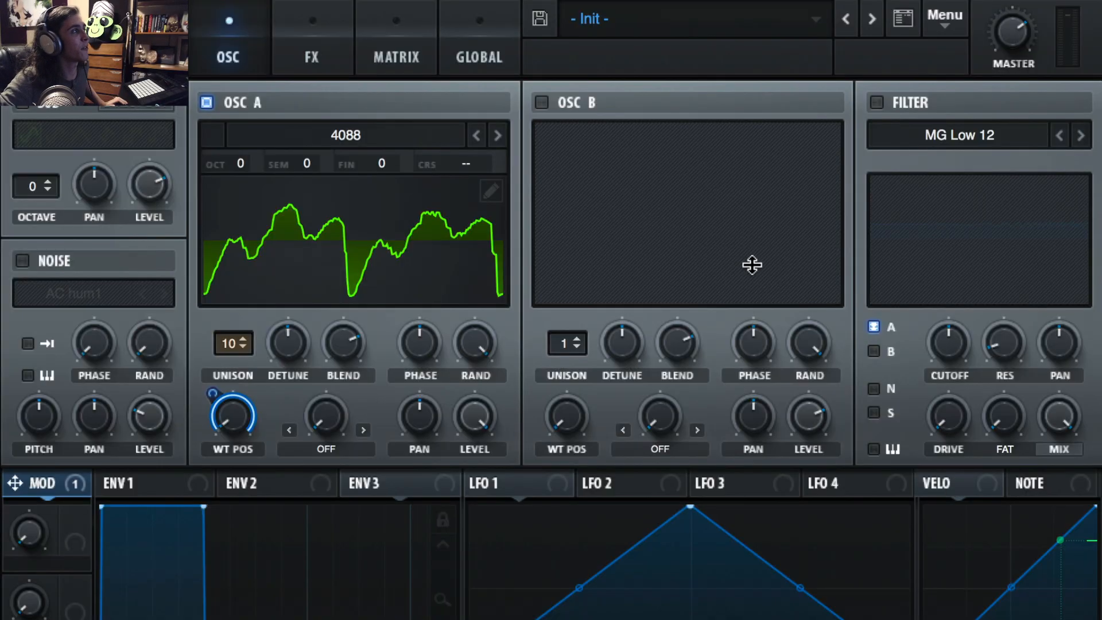
Step: Enter "sup[er awesome [patch" as the preset's description and fill in the author's name
left_click(641, 58)
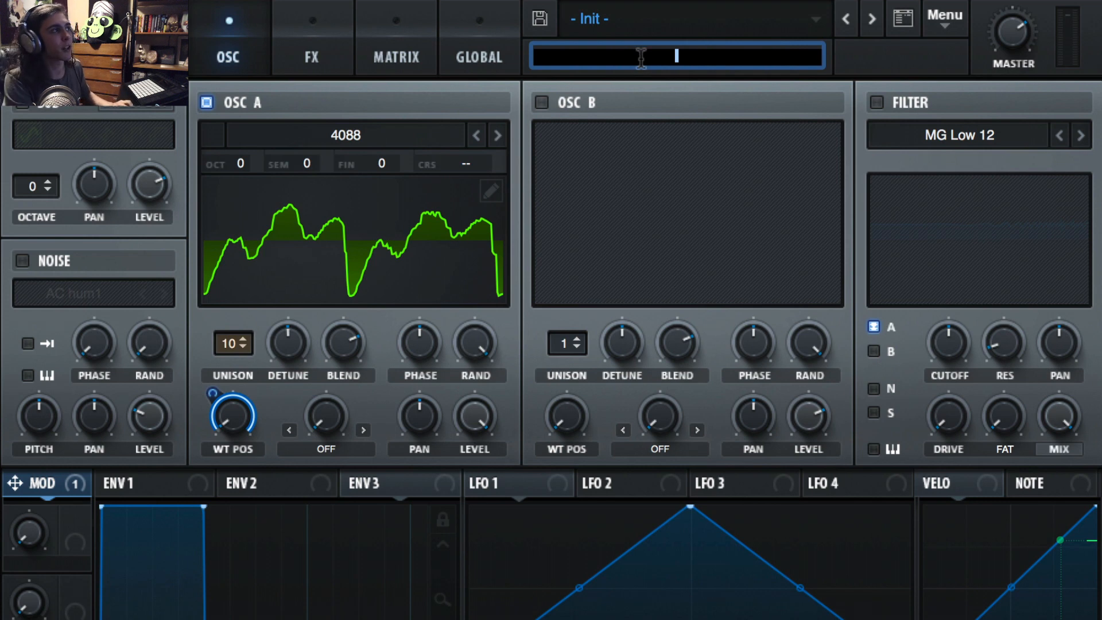
type("sup[er awesome")
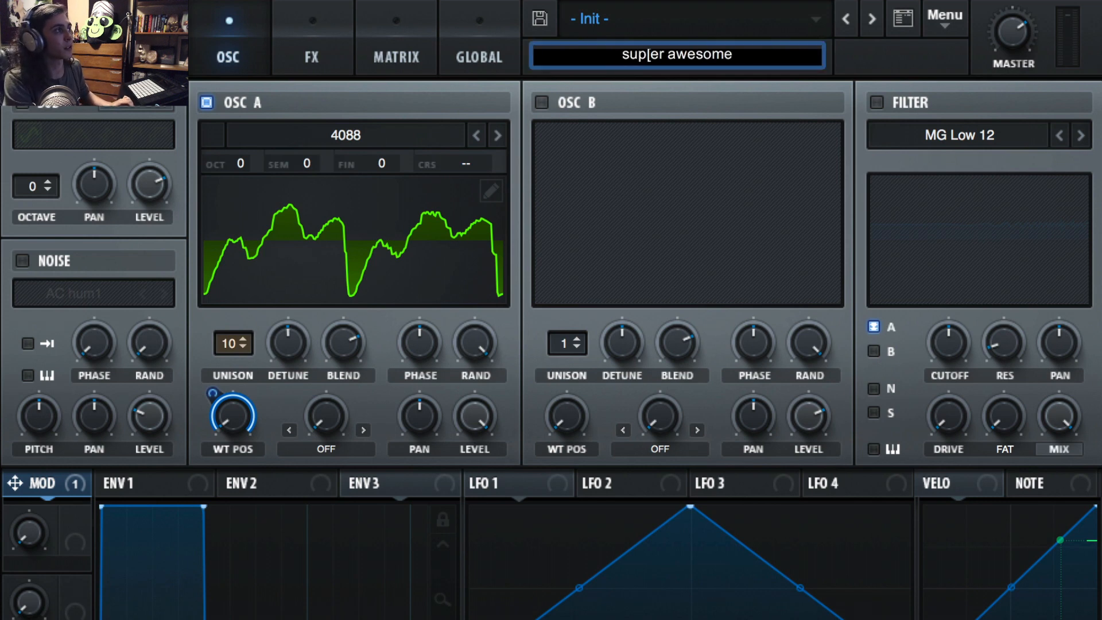
type(" [patch")
key("Return")
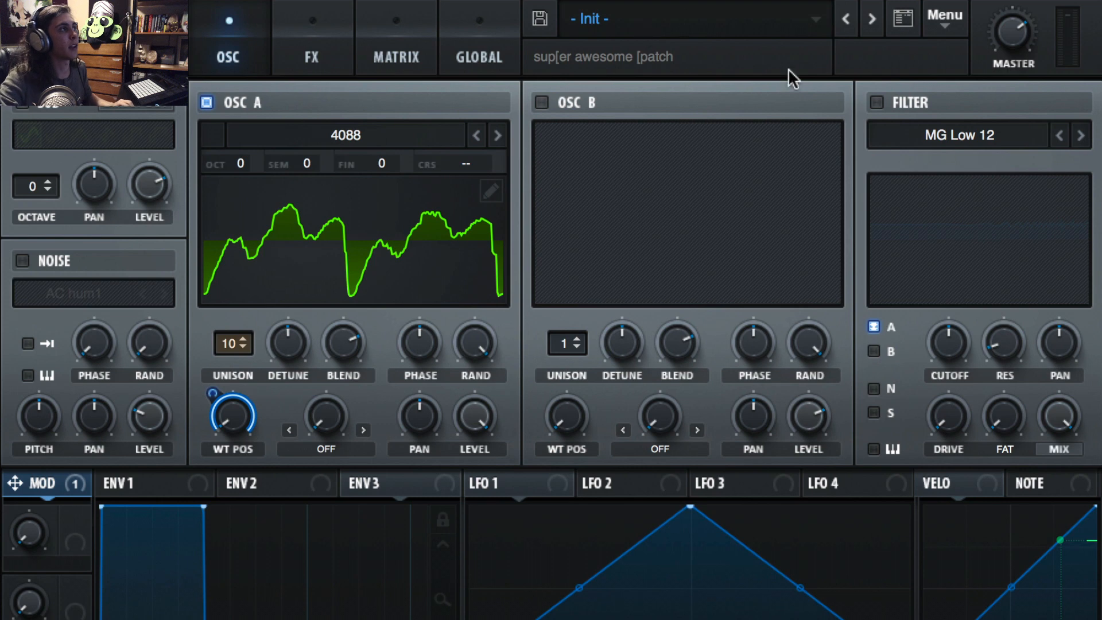
left_click(864, 55)
type("kermode")
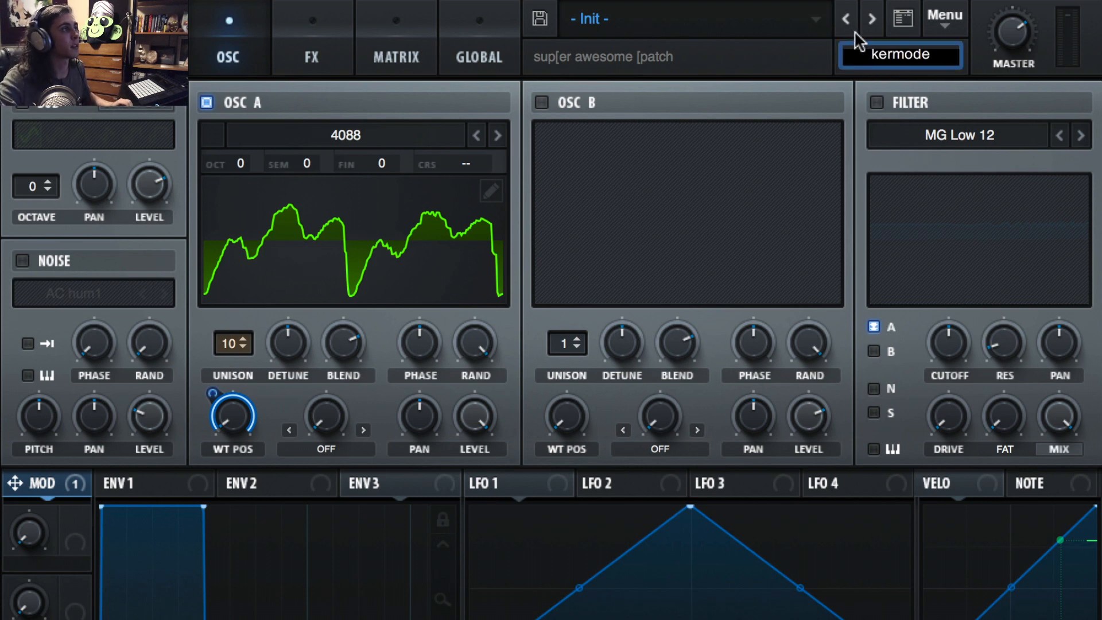
key("Return")
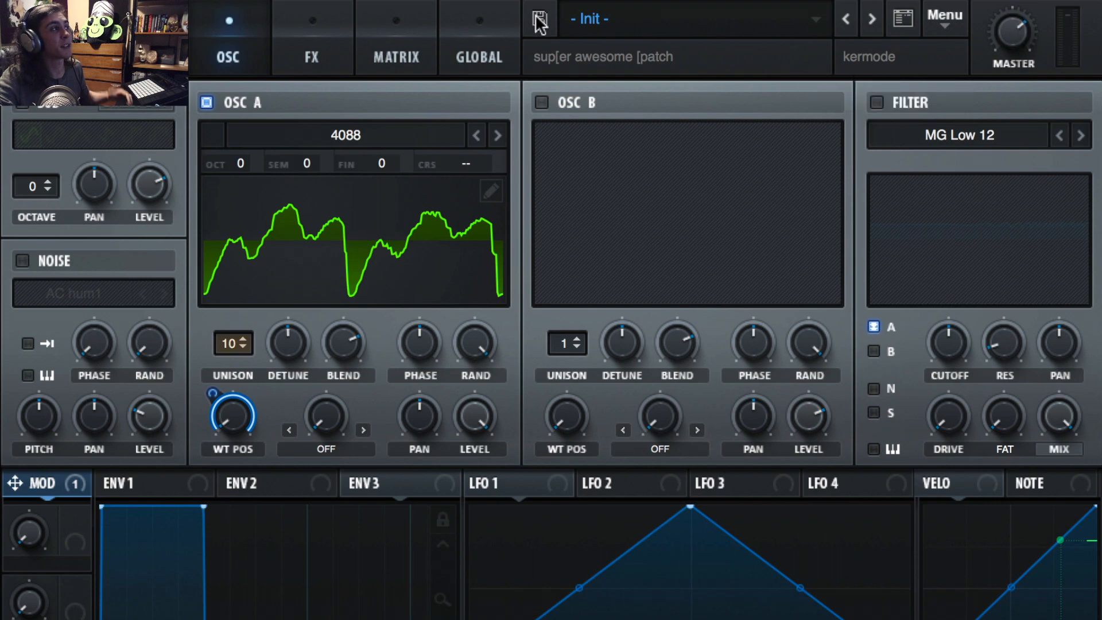
Step: Look over the preset list and advance through the presets to BA BSOD Sqr Bass [SD]
left_click(617, 19)
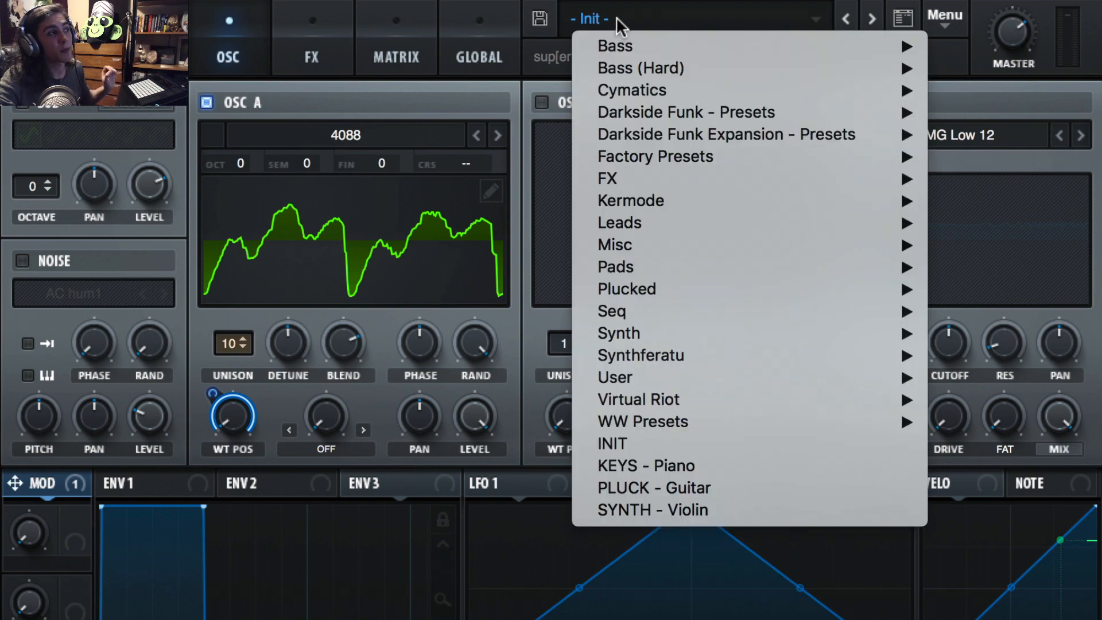
left_click(615, 16)
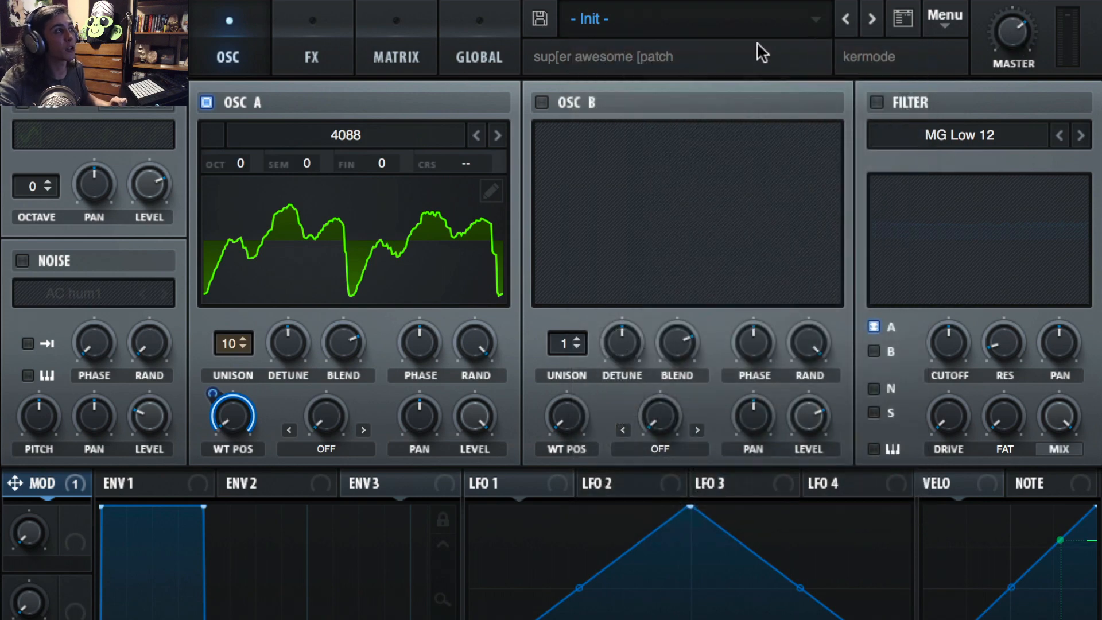
left_click(874, 21)
left_click(874, 21)
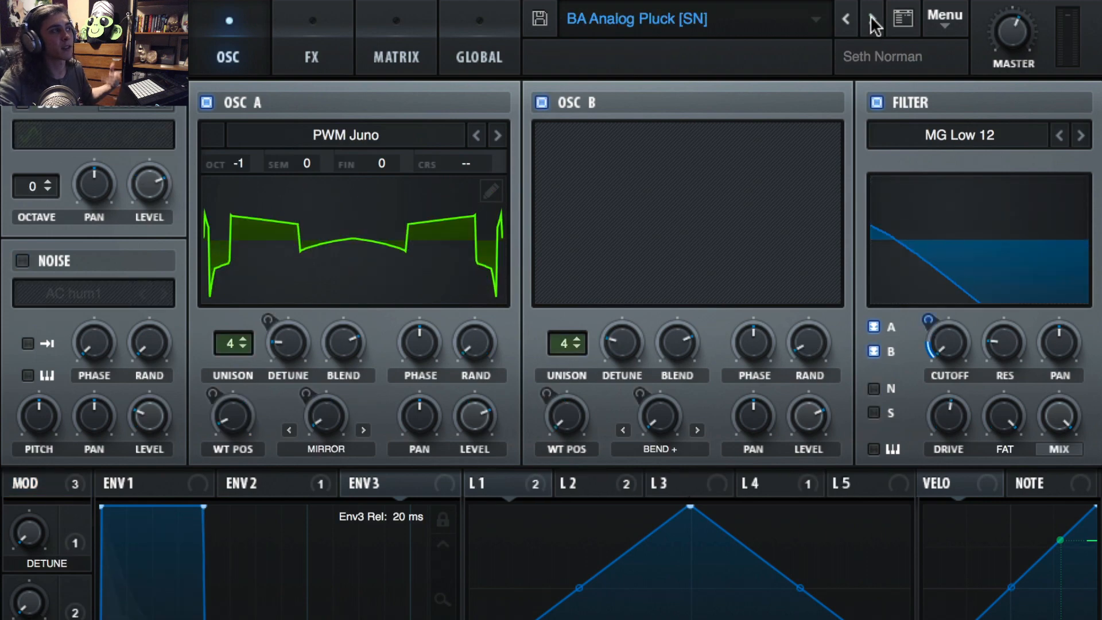
left_click(873, 21)
Step: Show the list of preset, oscillator copy, resampling and effect-chain commands
left_click(944, 17)
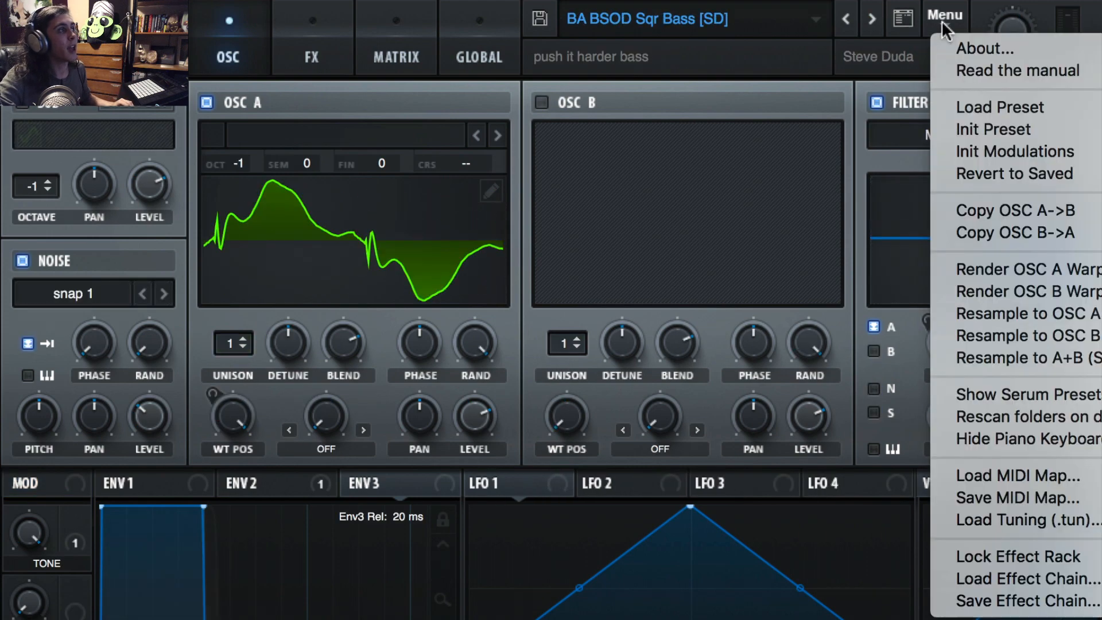